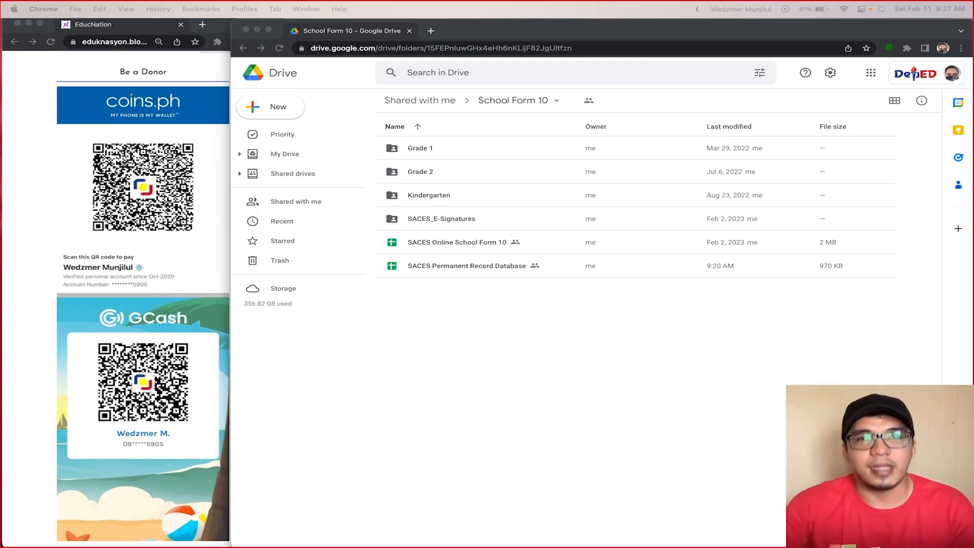
Step: Open the SACES Online School Form 10 spreadsheet and look over its SF10 (Front) and SF10 (Back) sheets
double_click(411, 244)
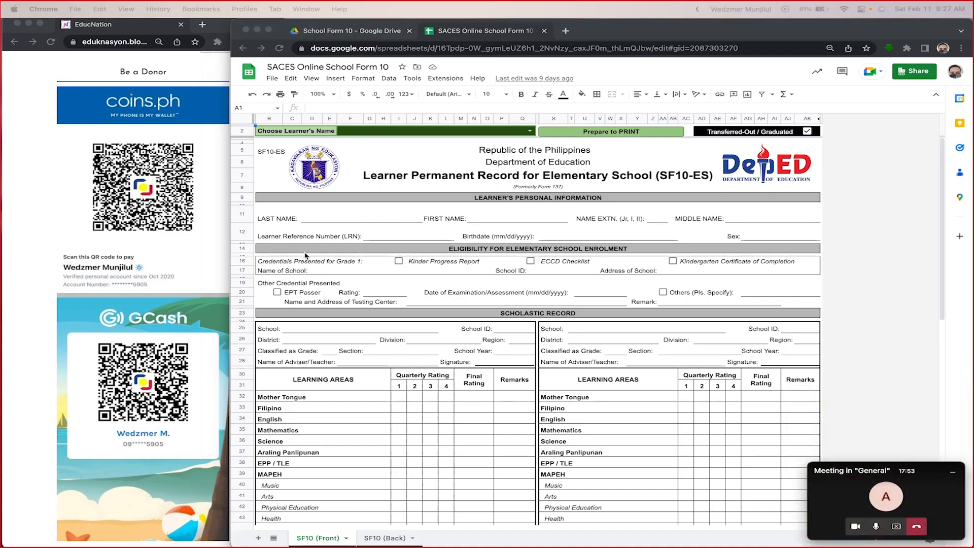
click(949, 472)
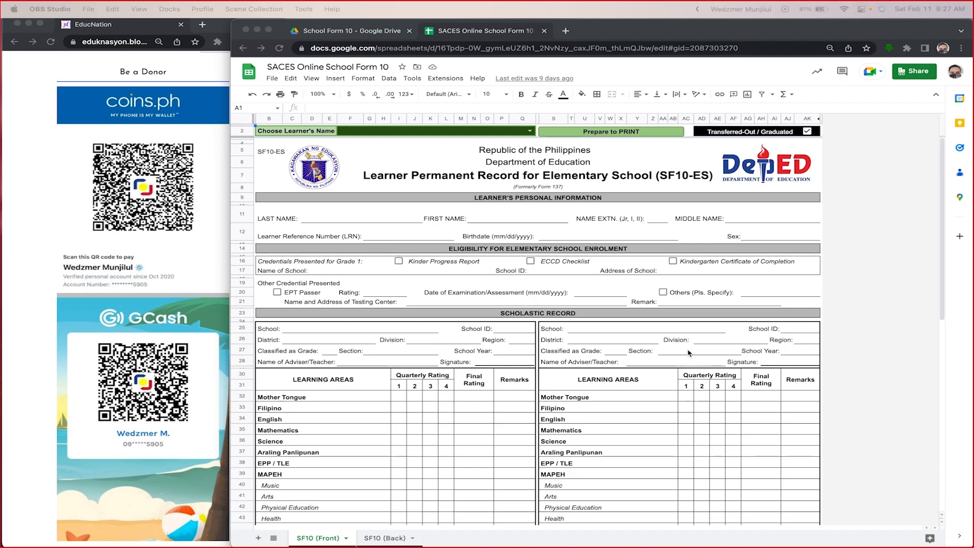
scroll(688, 353, down, 5)
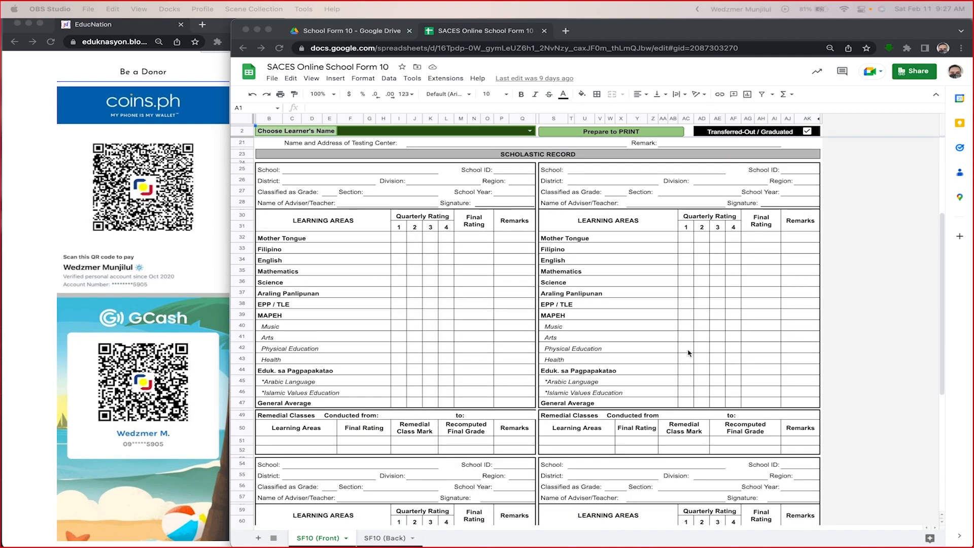
scroll(689, 353, down, 5)
scroll(689, 352, up, 10)
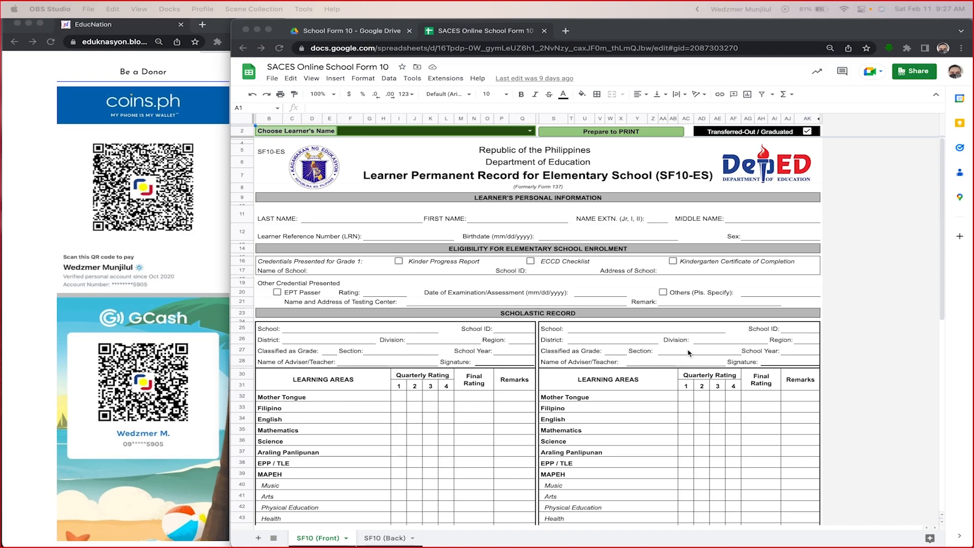
click(383, 542)
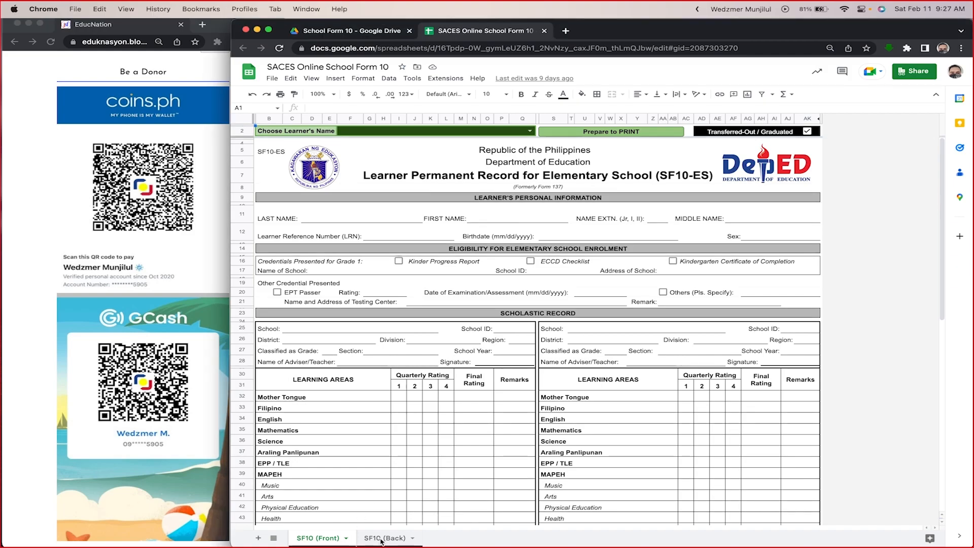
click(382, 541)
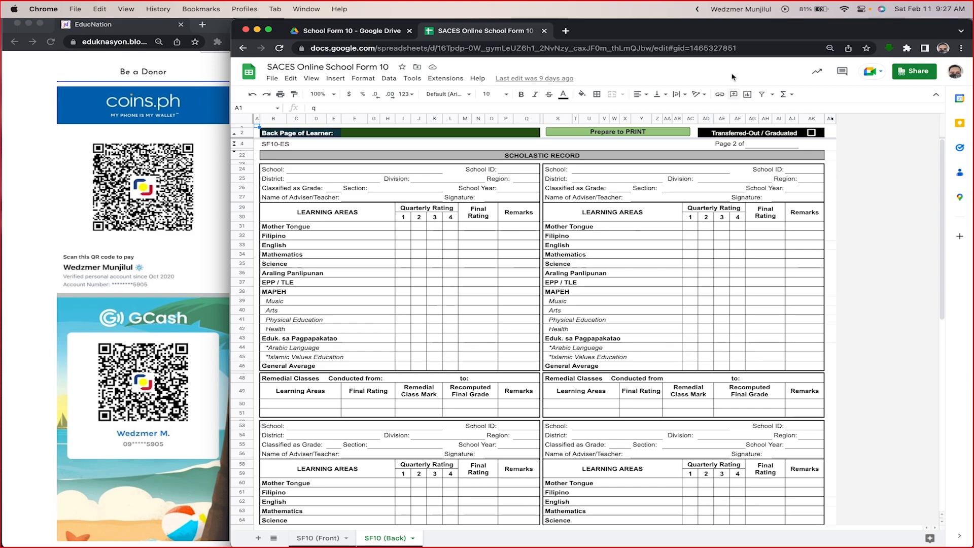
Step: Launch Cursor Pro, dismiss its welcome window and enable its cursor highlighting
click(698, 8)
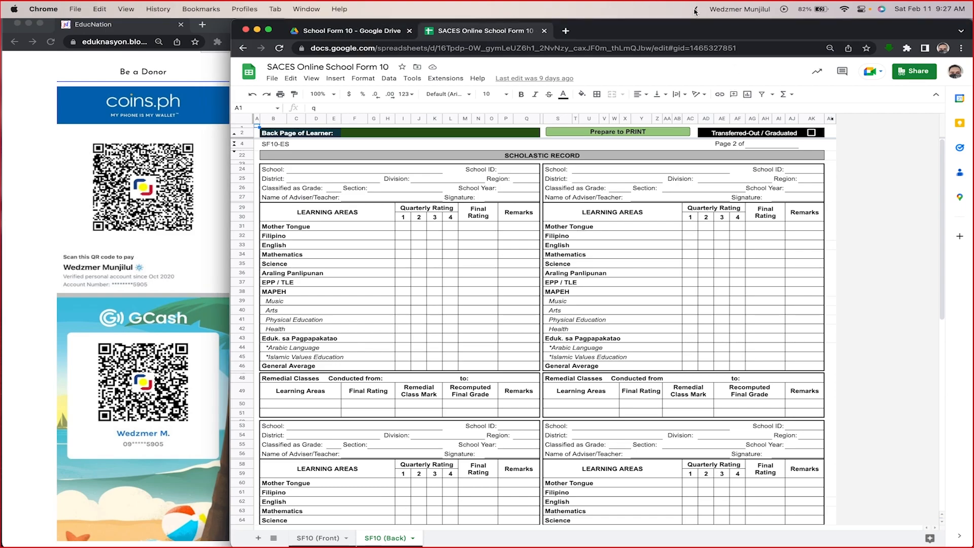
key(F4)
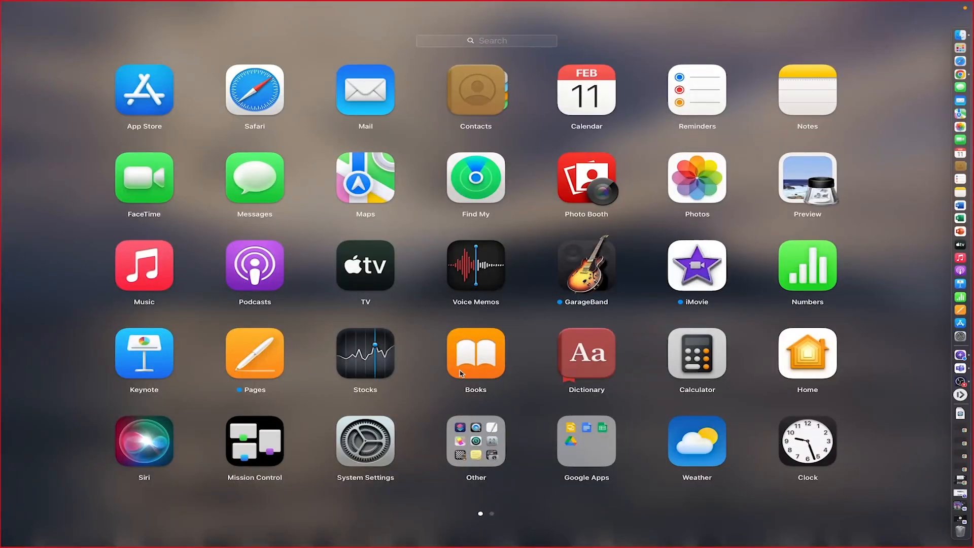
scroll(460, 374, right, 5)
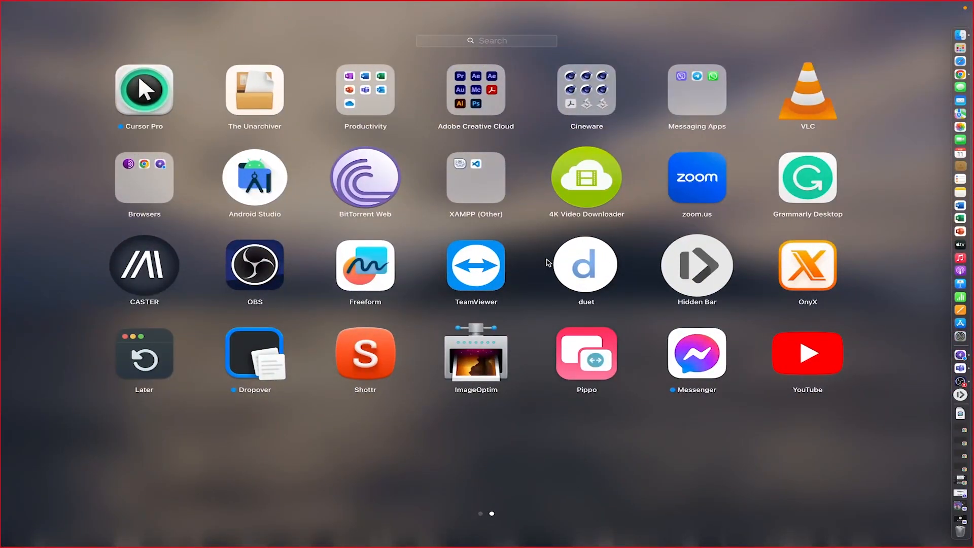
click(144, 90)
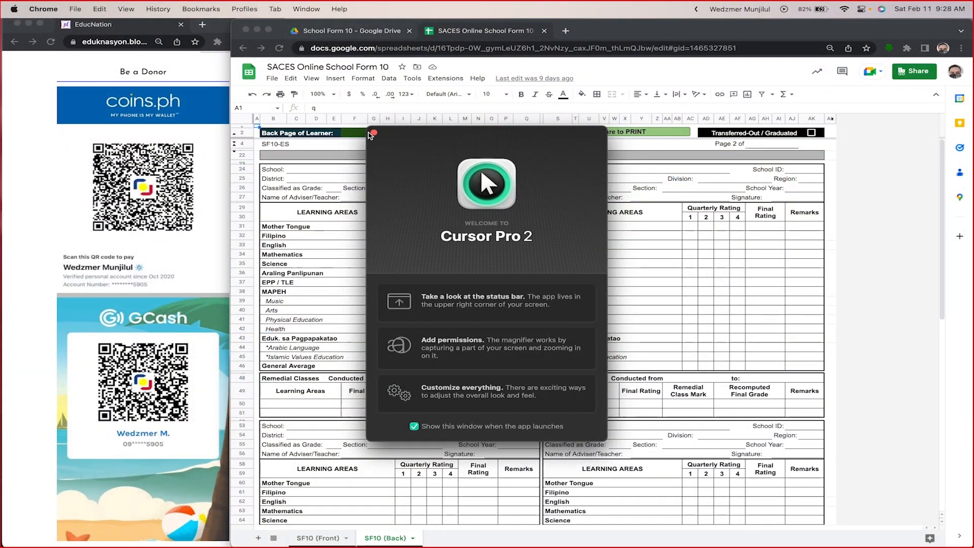
click(373, 133)
click(696, 9)
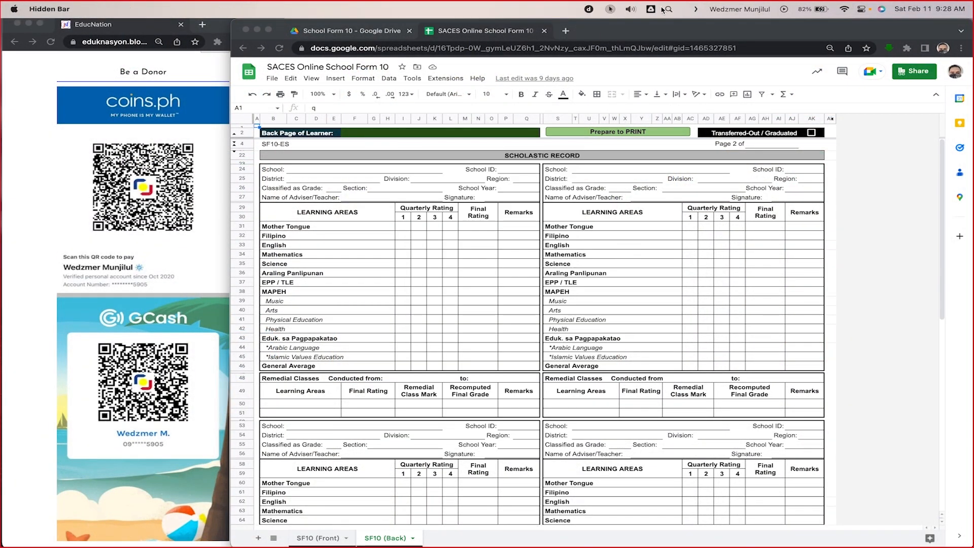
click(610, 10)
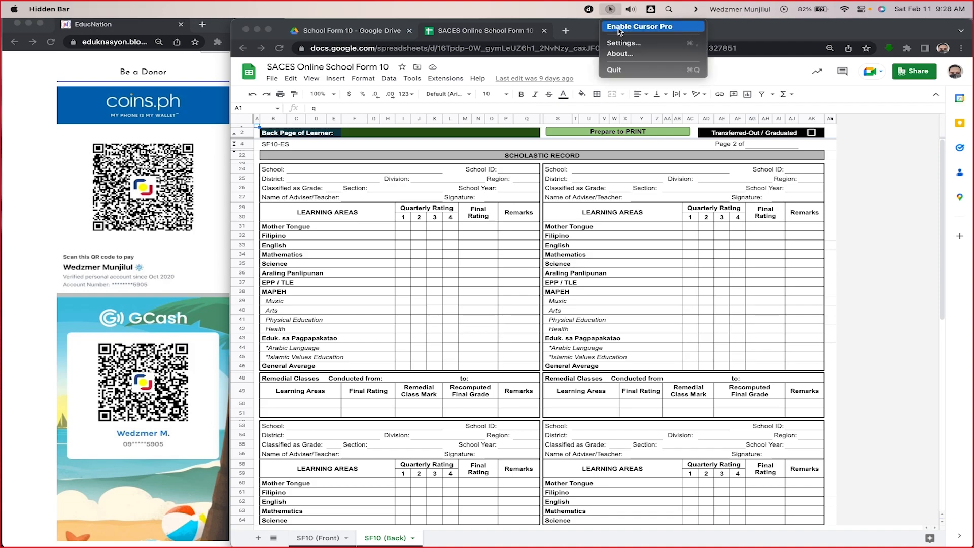
click(619, 30)
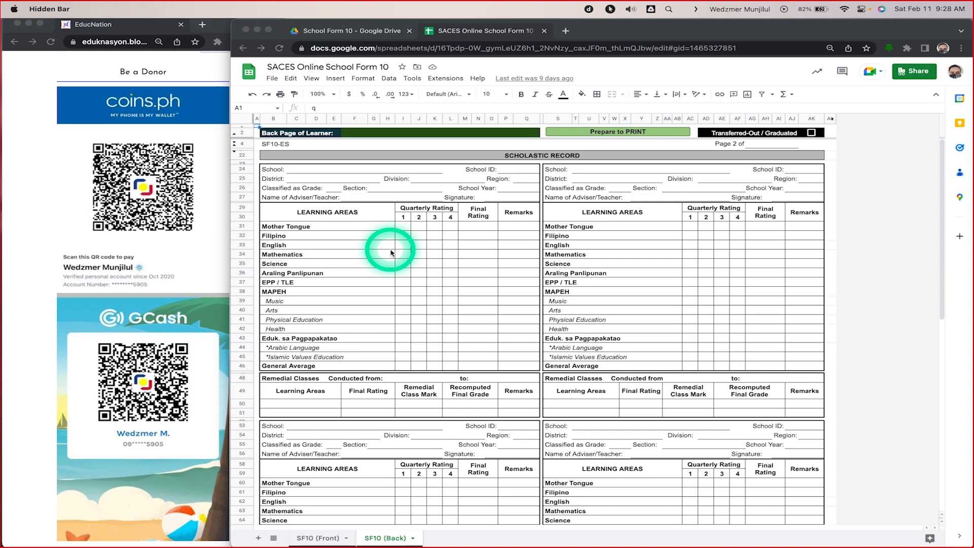
Step: Return to the SF10 (Front) sheet and review the blank learner information and scholastic record sections
click(325, 541)
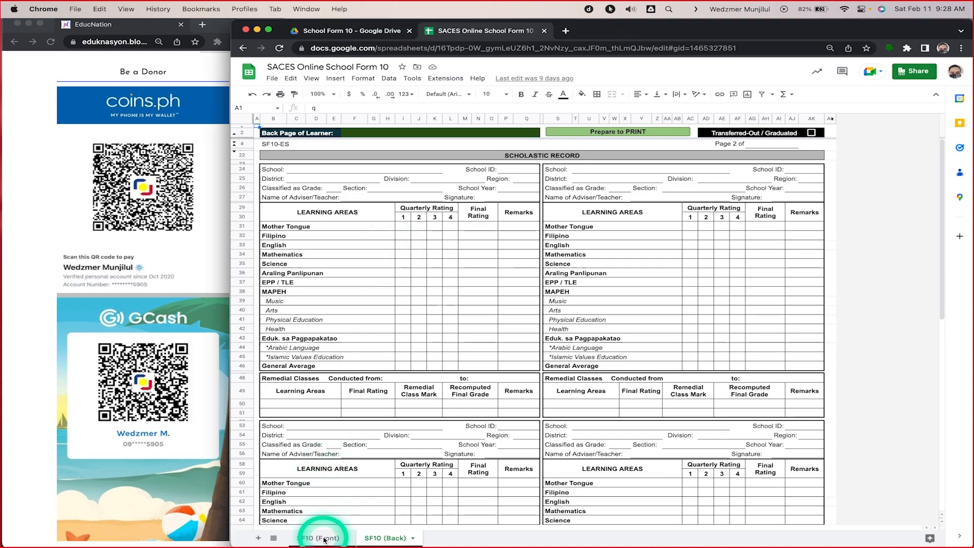
click(326, 538)
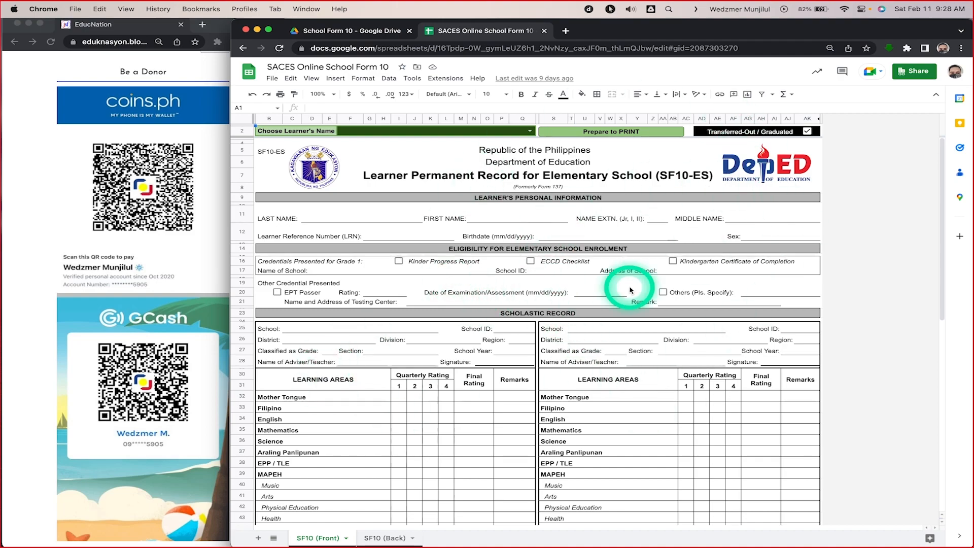
scroll(486, 331, down, 10)
scroll(486, 330, up, 10)
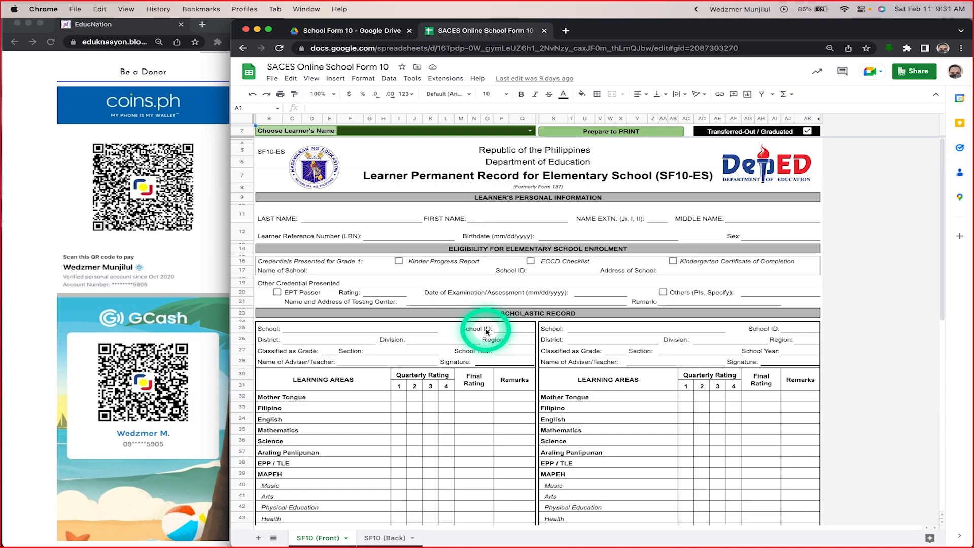
scroll(547, 317, down, 3)
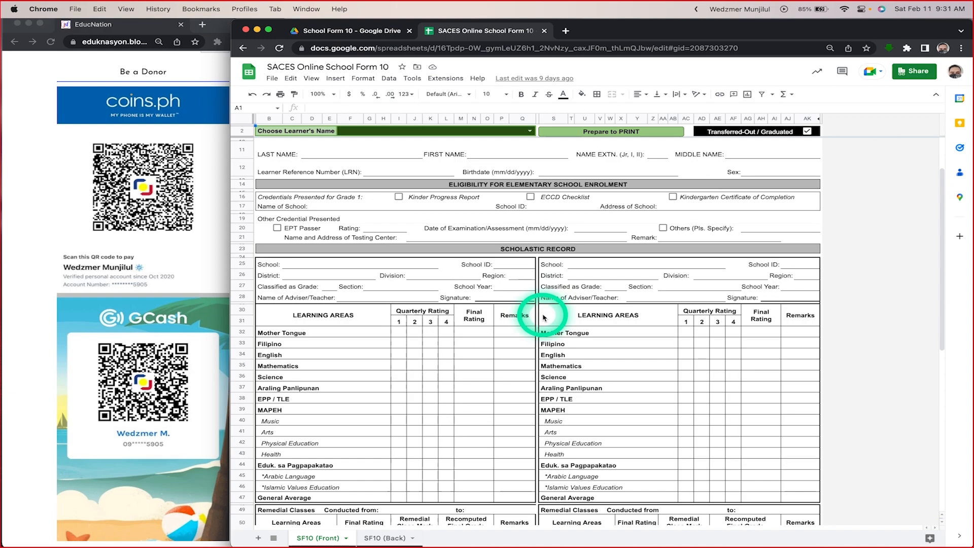
scroll(545, 317, up, 3)
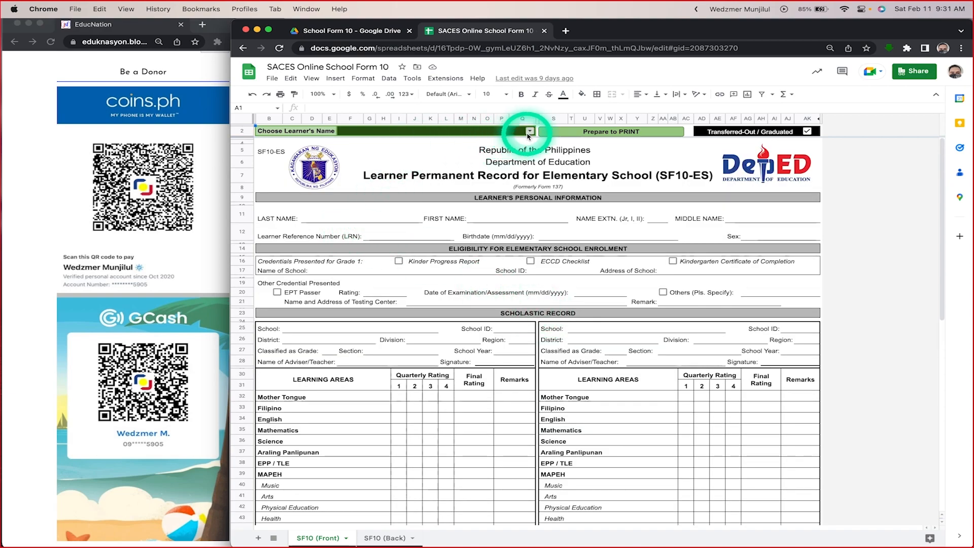
Step: Pull up a learner's permanent record by searching the learner name list for a surname, and look through the filled-in form
click(530, 129)
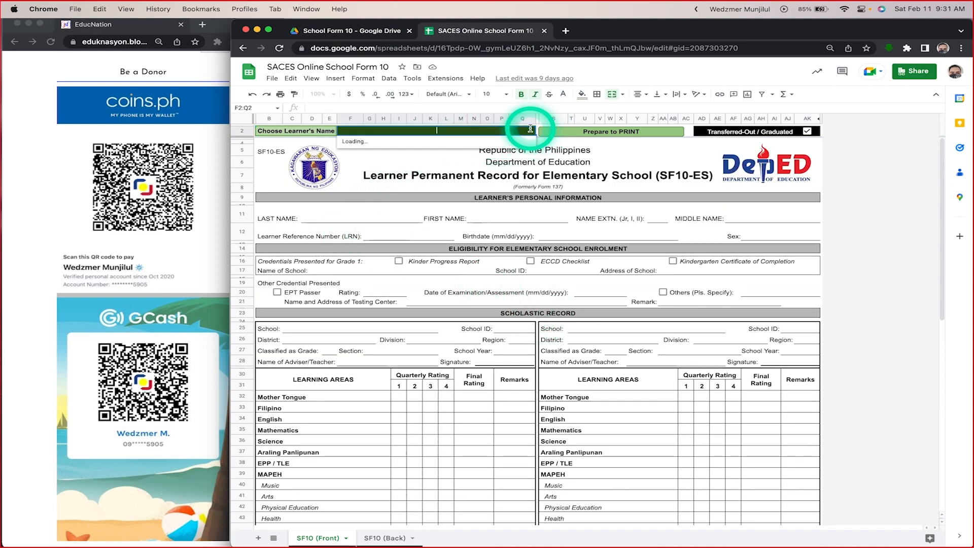
scroll(494, 213, down, 10)
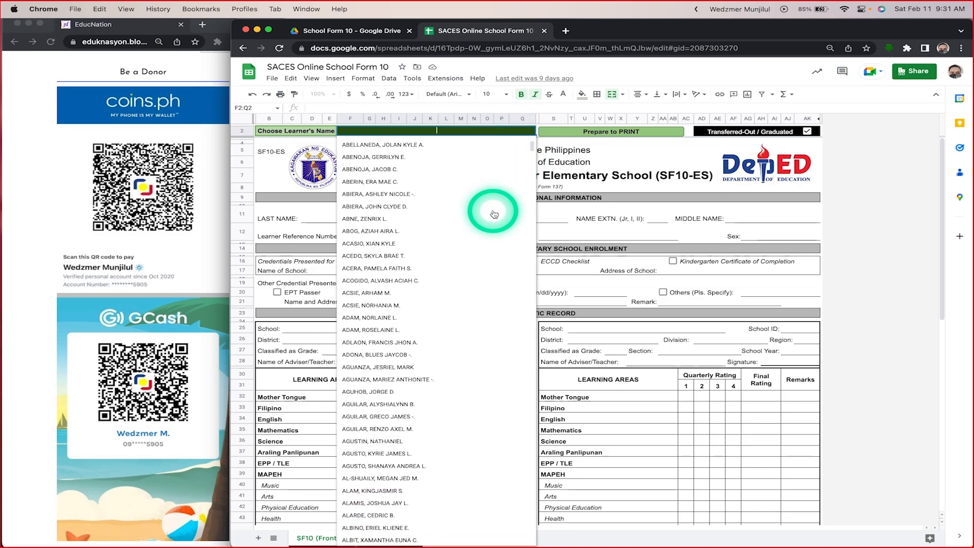
scroll(494, 213, down, 15)
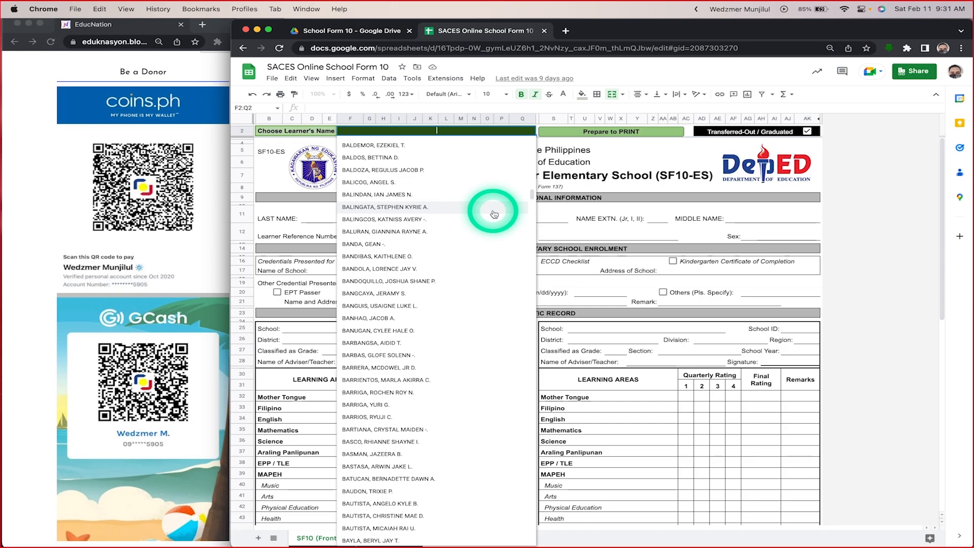
scroll(494, 214, down, 15)
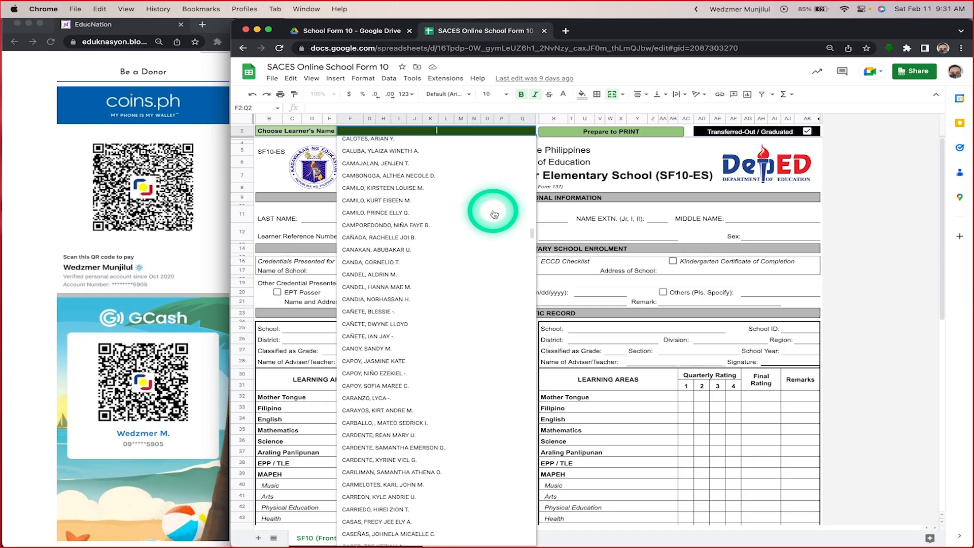
scroll(494, 213, up, 5)
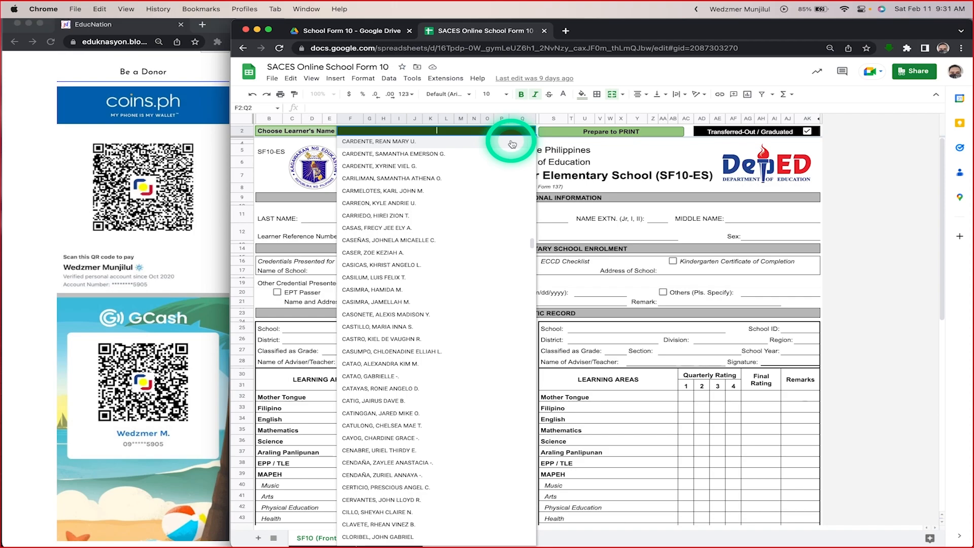
text(bautis)
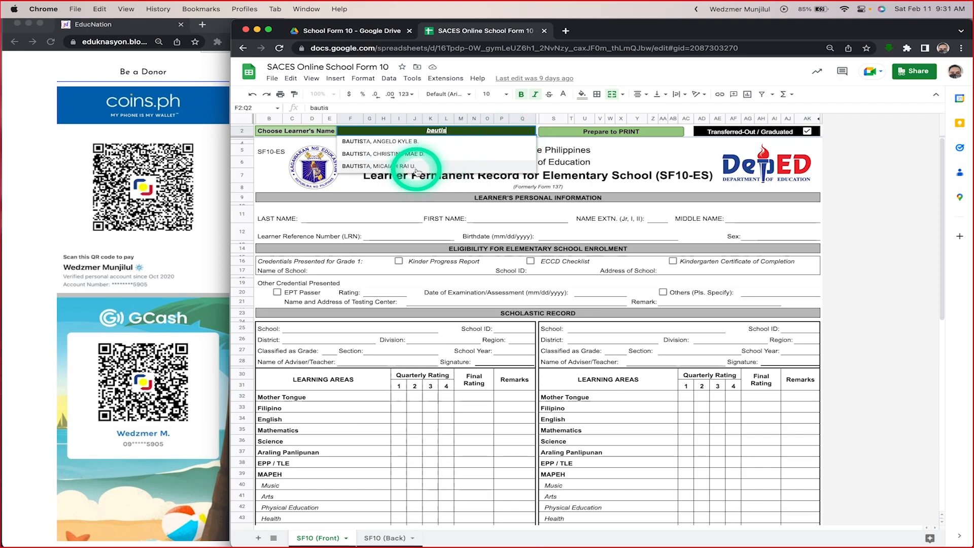
click(381, 167)
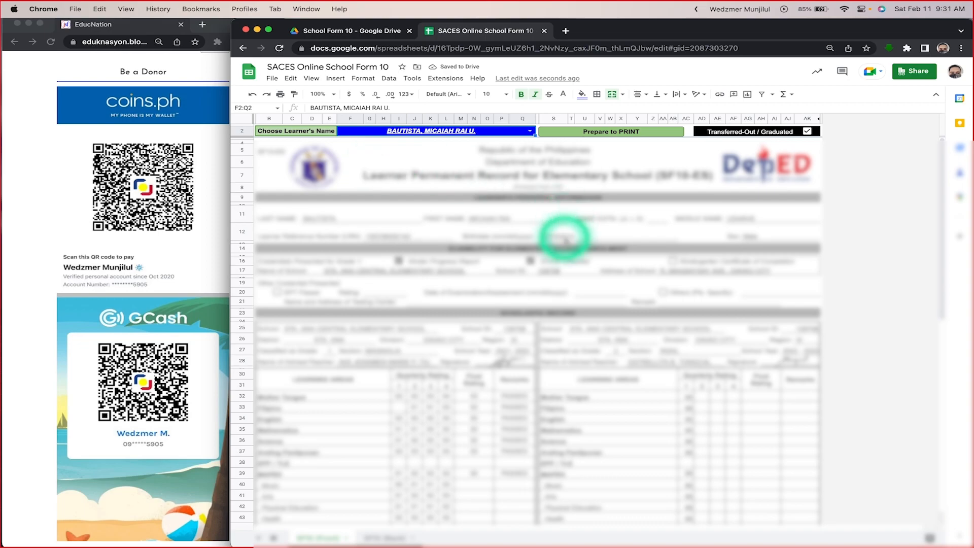
scroll(565, 233, down, 3)
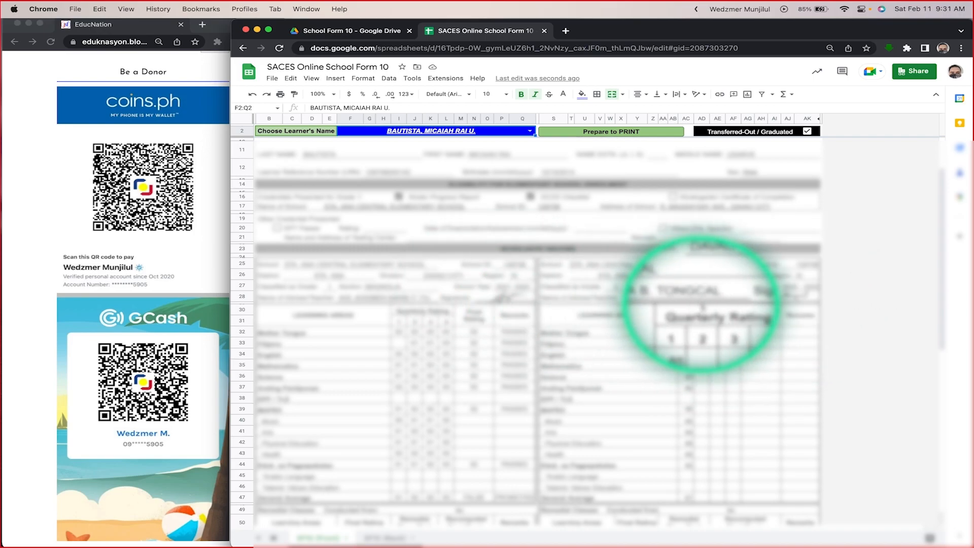
scroll(506, 304, down, 3)
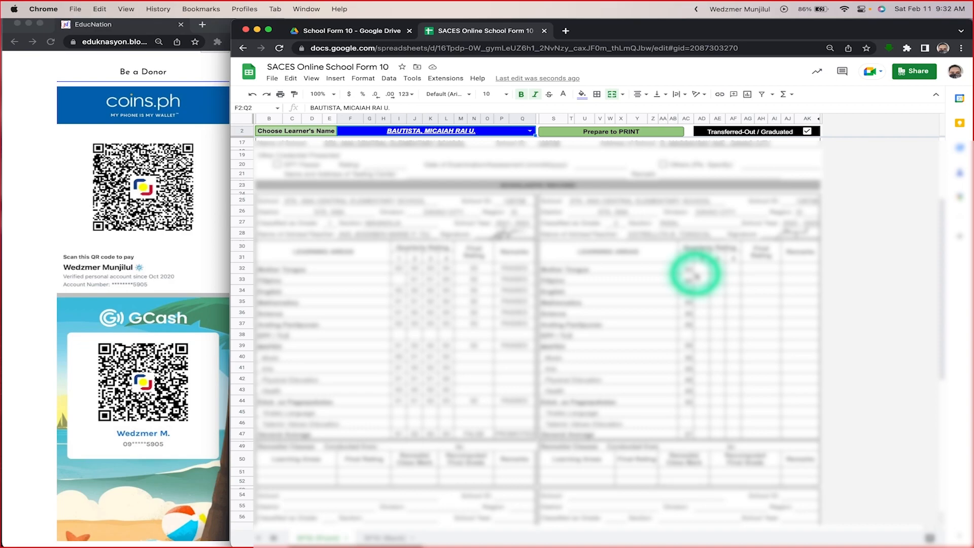
scroll(695, 274, up, 2)
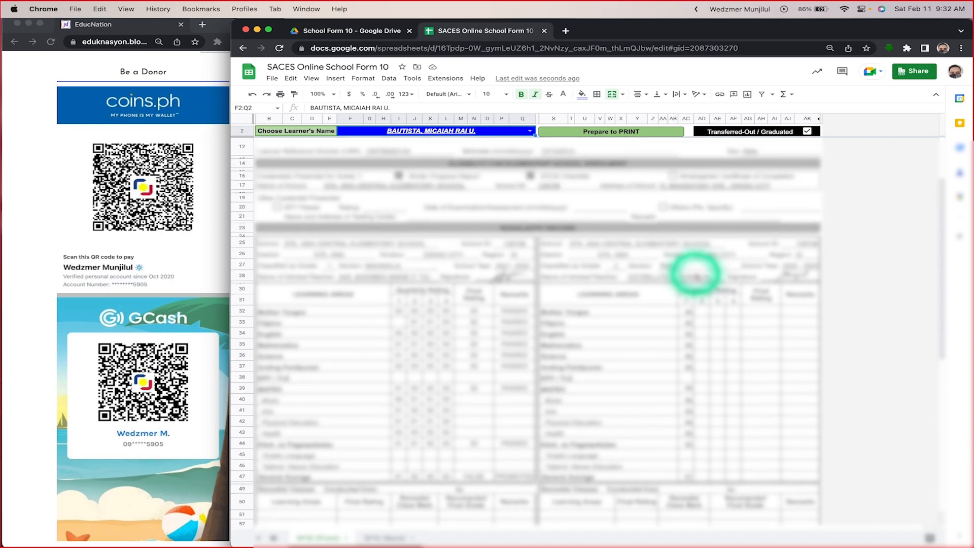
scroll(696, 275, up, 4)
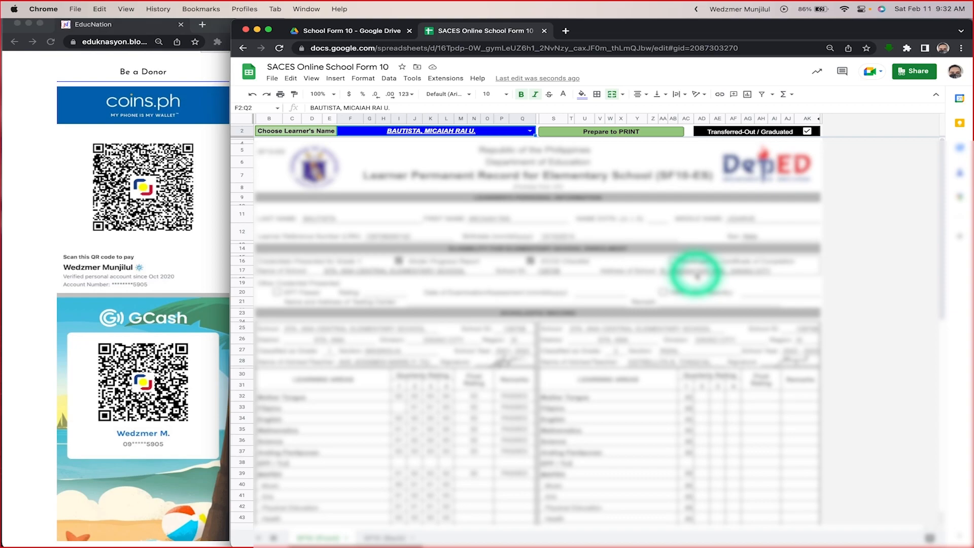
Step: Load two other learners' records in turn from the learner name list, and inspect the formula behind the LAST NAME field
click(529, 133)
click(435, 214)
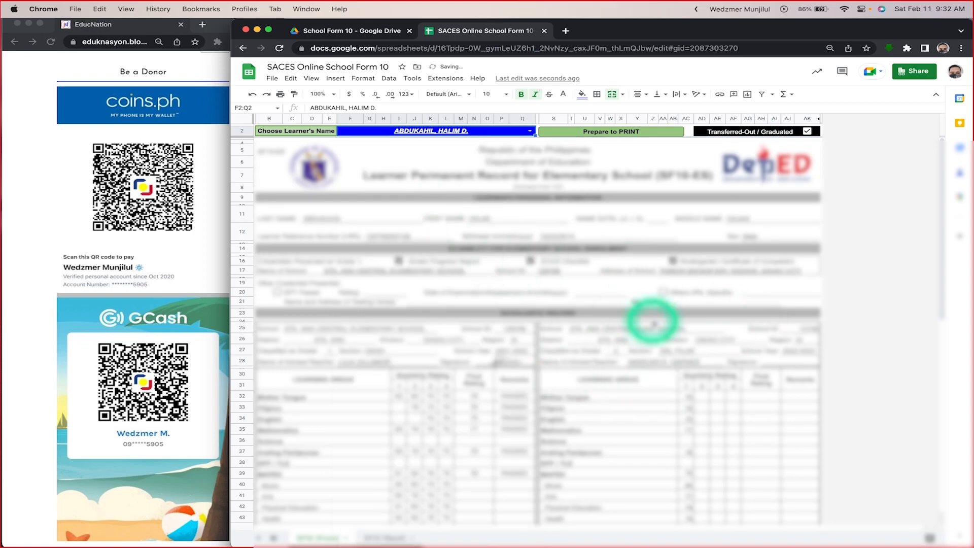
click(530, 131)
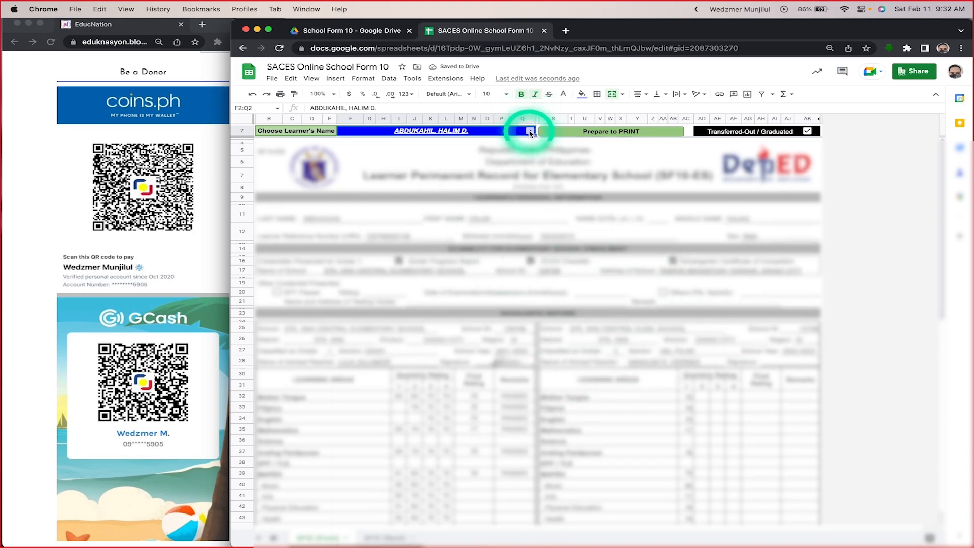
click(358, 265)
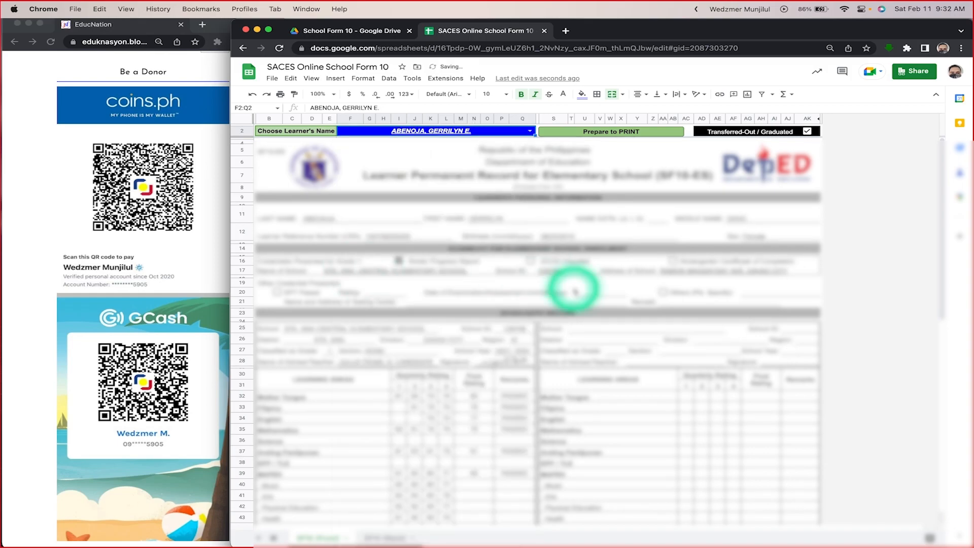
click(354, 221)
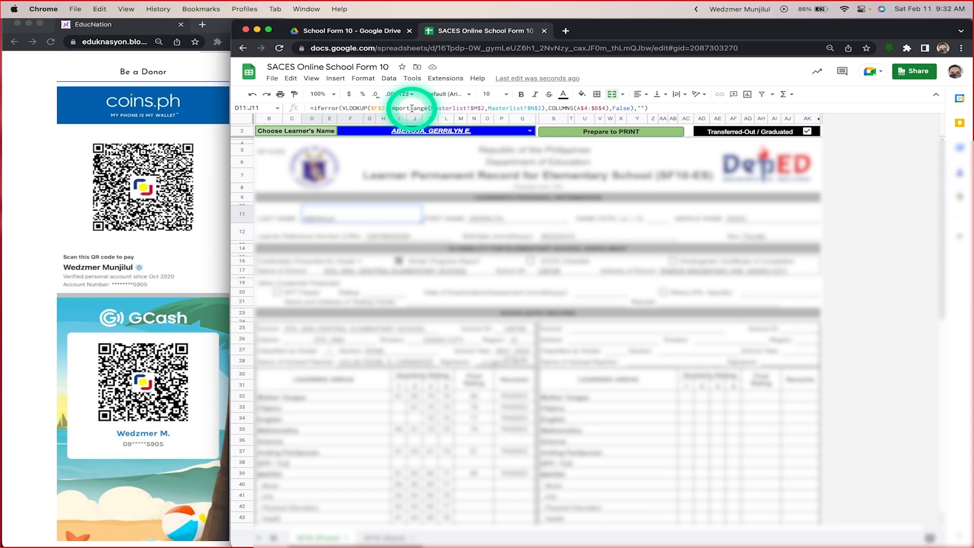
Step: Switch to the School Form 10 folder in Google Drive and open its Grade 1 folder
click(403, 28)
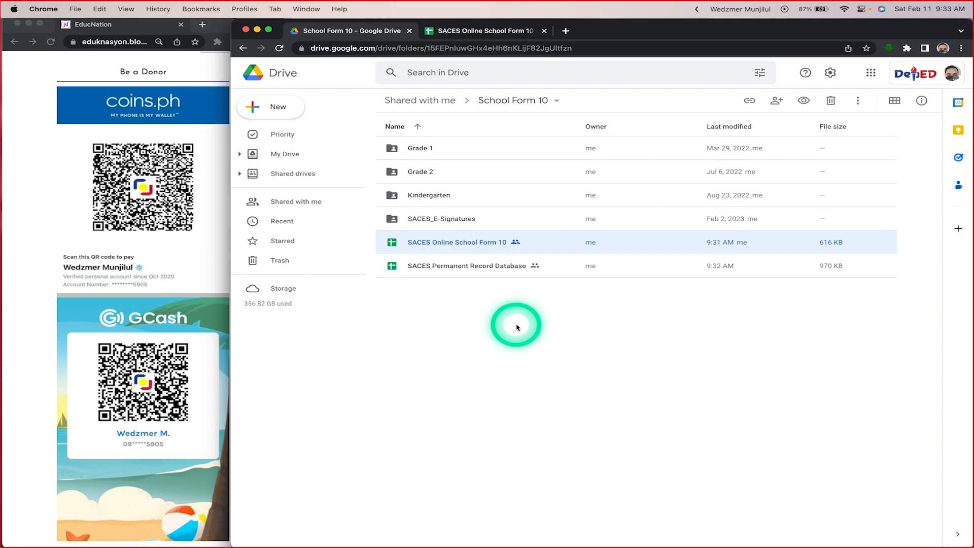
double_click(453, 147)
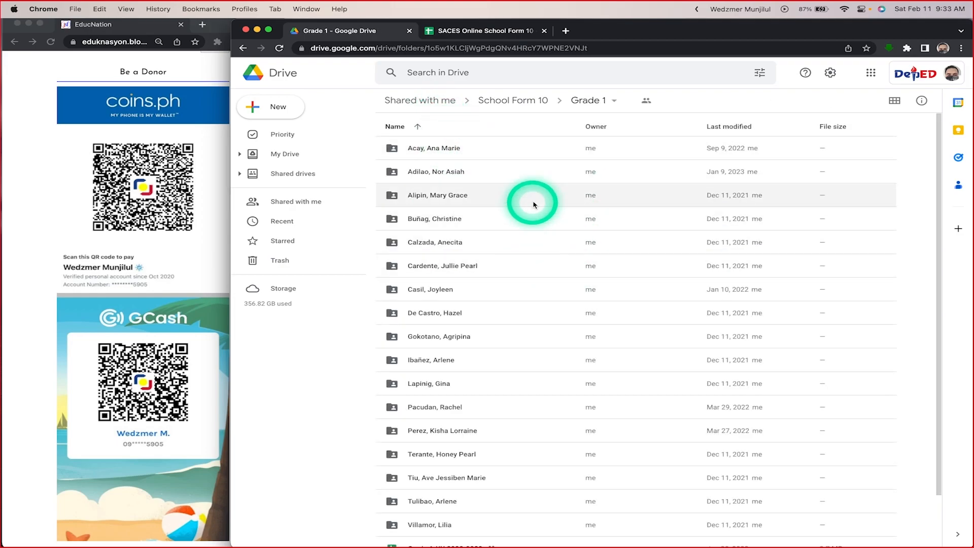
Step: View the class spreadsheets inside the Magnolia adviser's folder, and return to the Grade 1 folder to look over its remaining files
scroll(515, 292, down, 1)
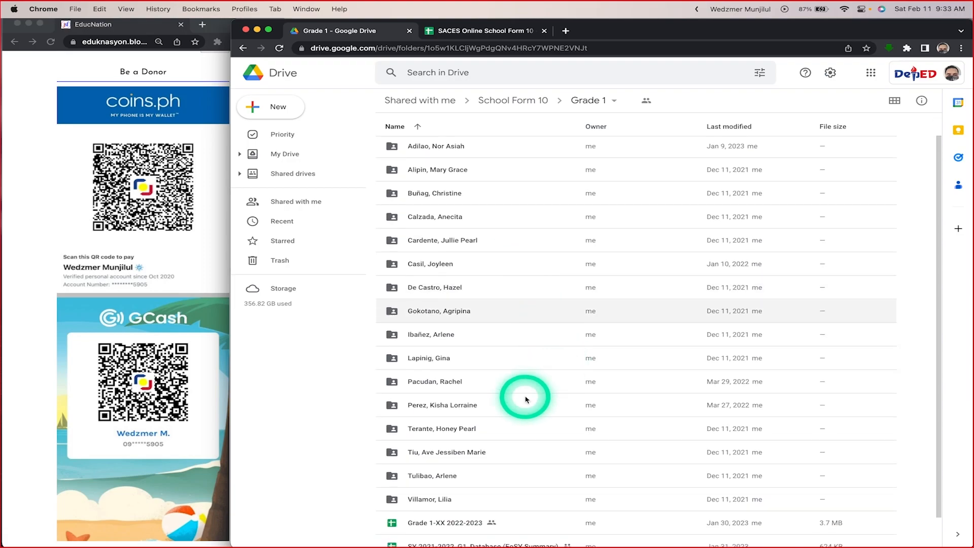
double_click(449, 456)
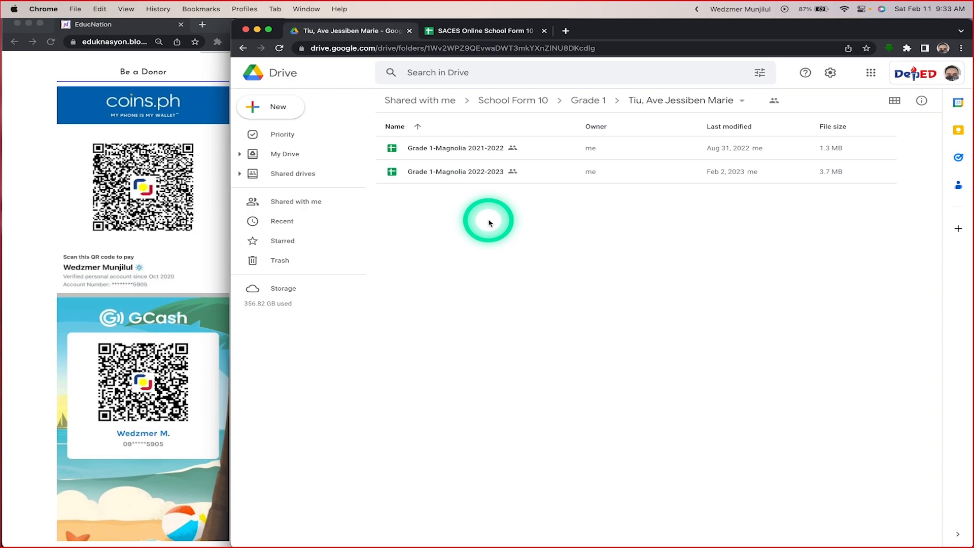
click(589, 100)
scroll(538, 297, down, 2)
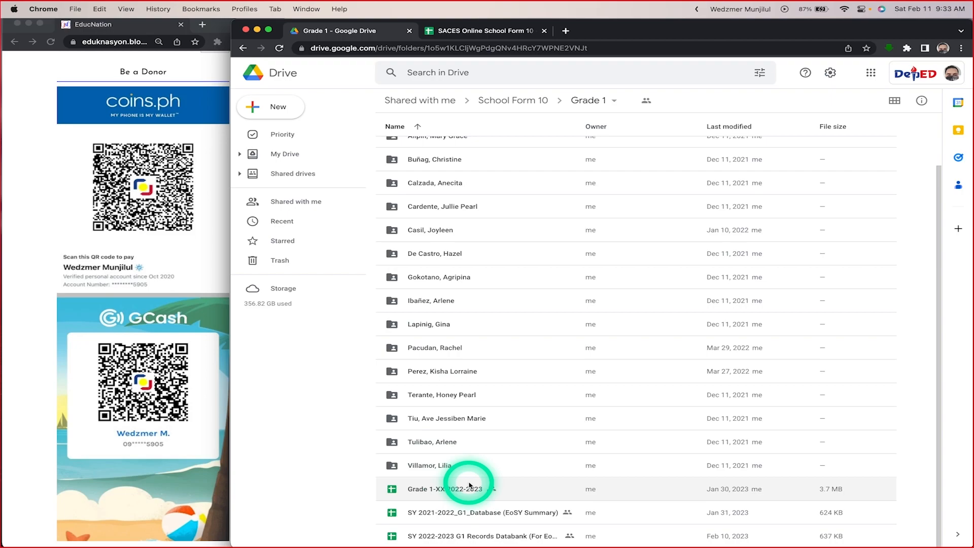
Step: Open the Grade 1-Magnolia 2022-2023 spreadsheet from the adviser's folder and go to its Learners' Profile sheet
double_click(461, 417)
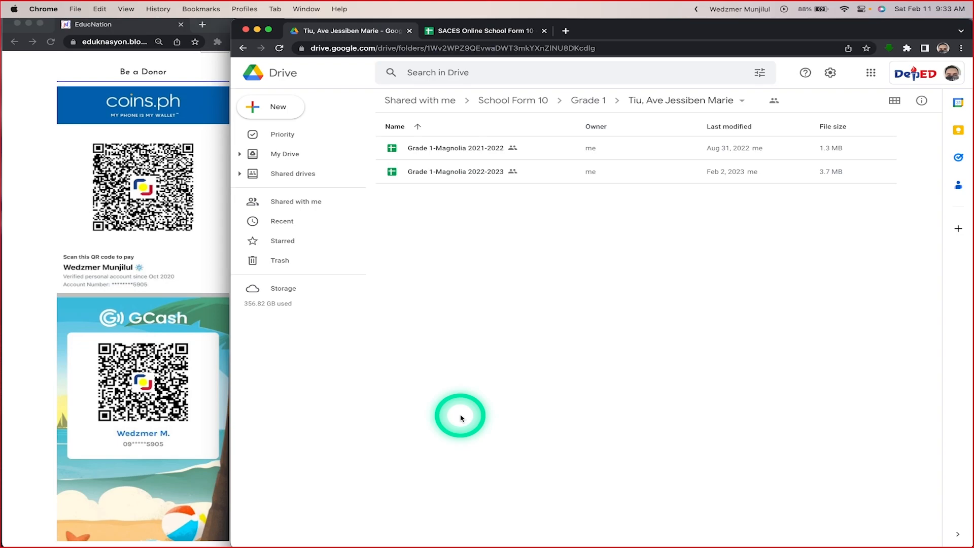
double_click(454, 182)
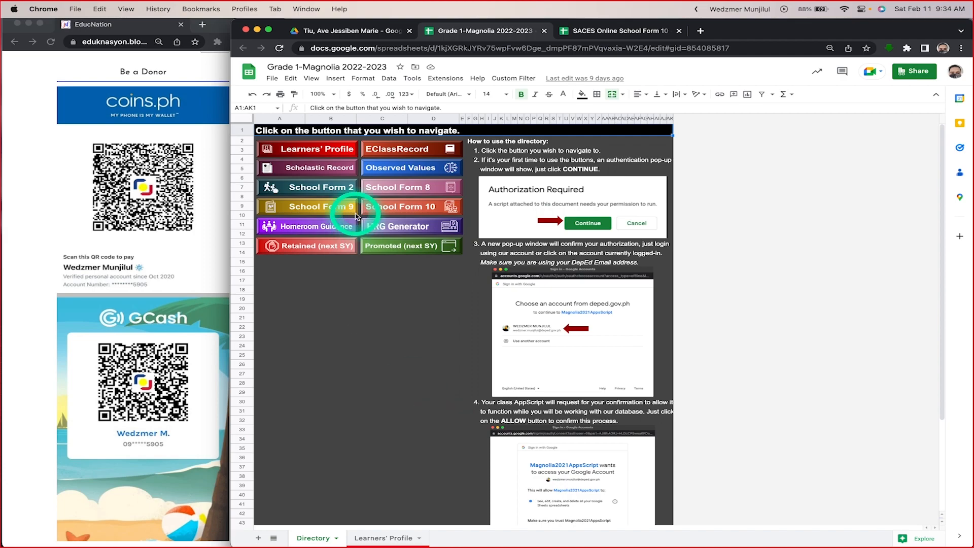
click(318, 151)
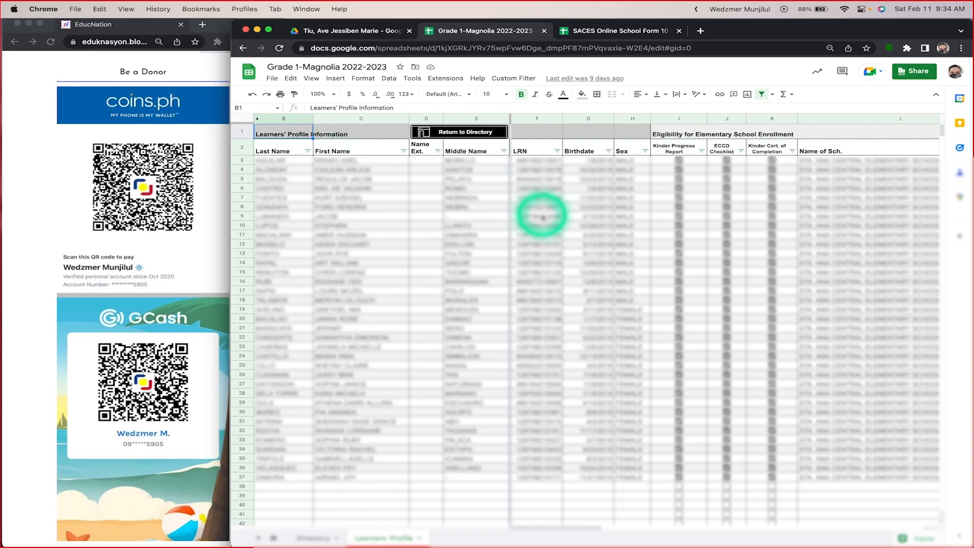
Step: Look through the Learners' Profile columns, from LRN and enrollment eligibility to Learner Status and the existing online SF10 record check
scroll(553, 218, right, 10)
scroll(551, 221, right, 15)
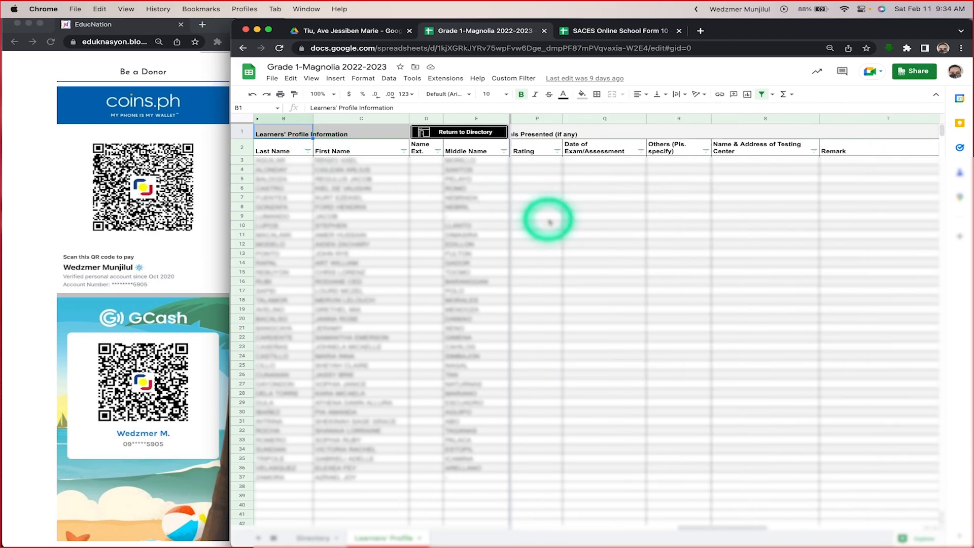
scroll(550, 222, right, 4)
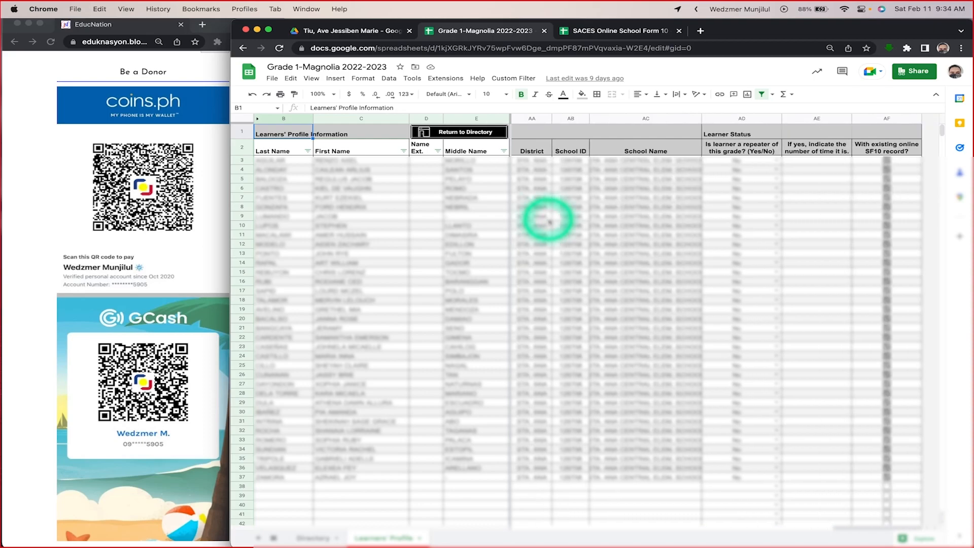
scroll(549, 222, left, 20)
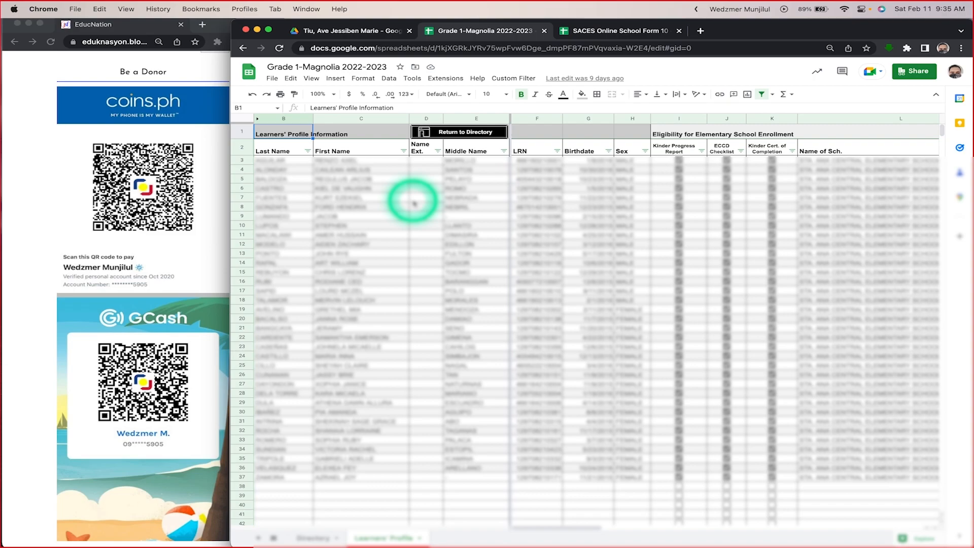
scroll(522, 247, right, 2)
scroll(522, 247, left, 1)
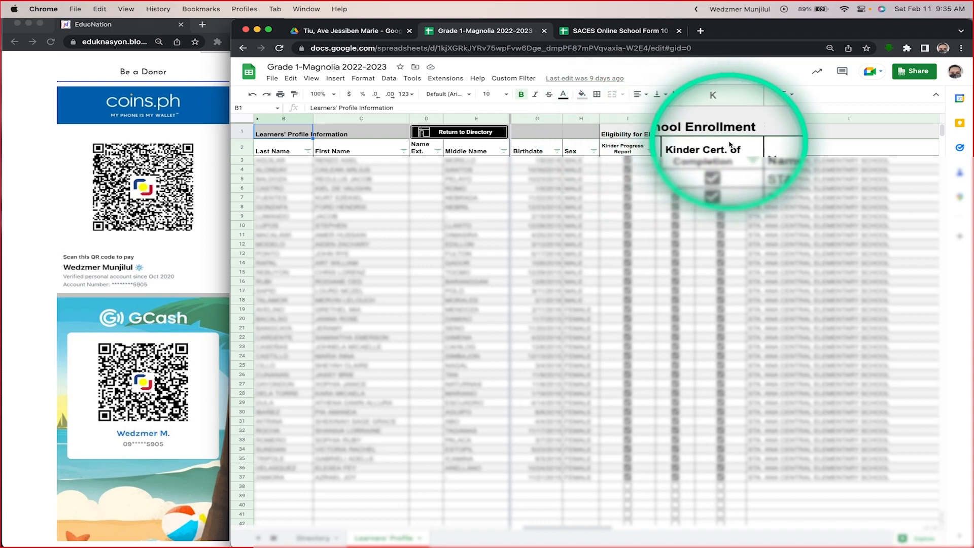
Step: Compare the SACES Online School Form 10 form with the Eligibility for Elementary School Enrollment columns of the Learners' Profile sheet
click(615, 31)
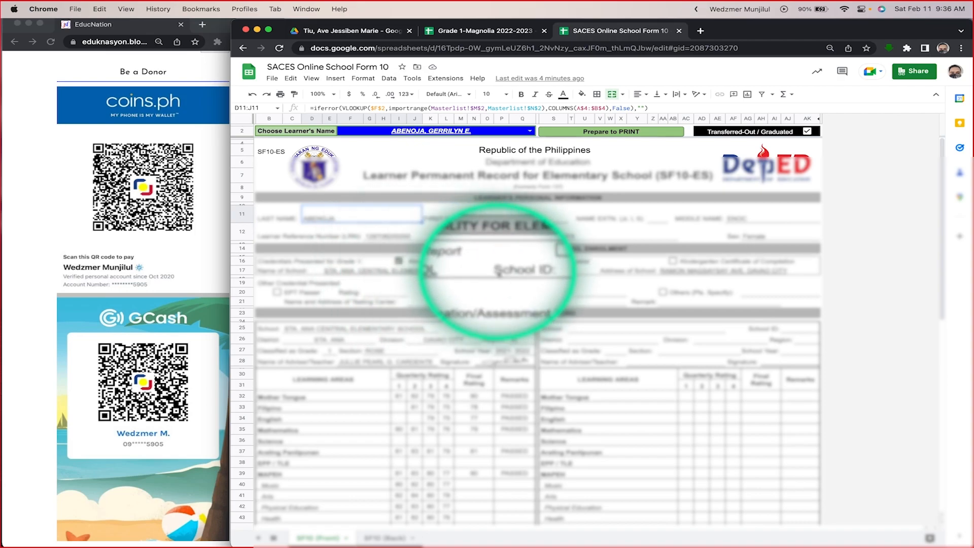
click(462, 32)
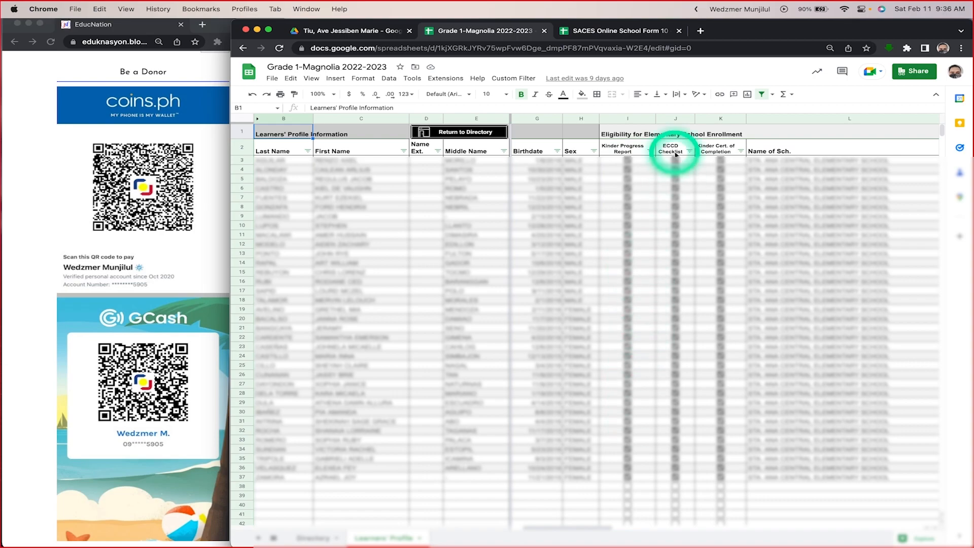
scroll(805, 337, right, 5)
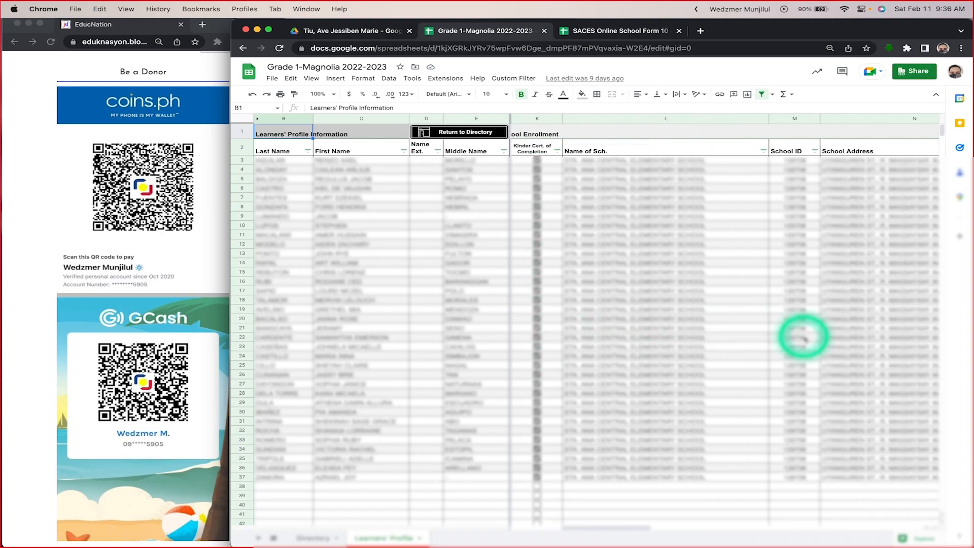
Step: Fill STA. ANA CENTRAL ELEMENTARY SCHOOL from cell L3 down the Name of Sch. column
click(709, 163)
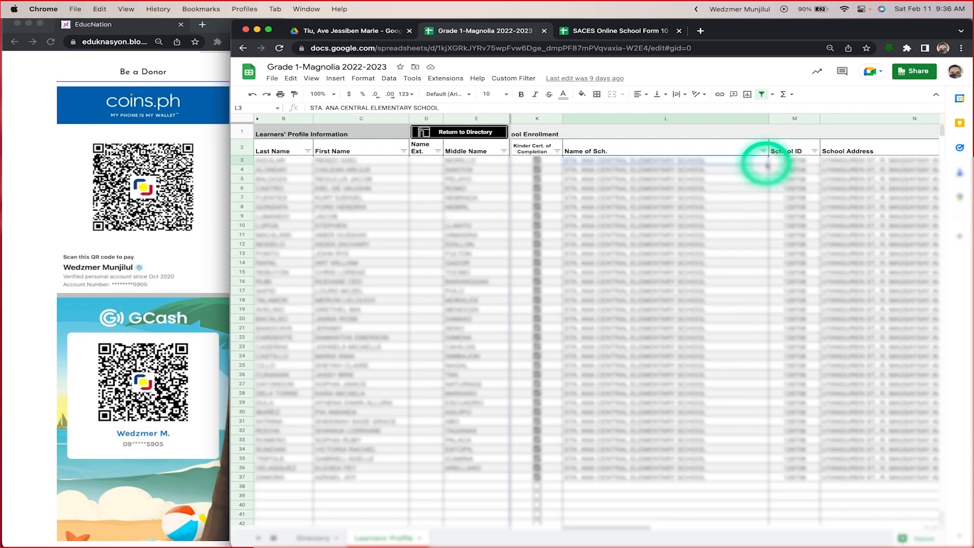
drag(768, 235, 764, 384)
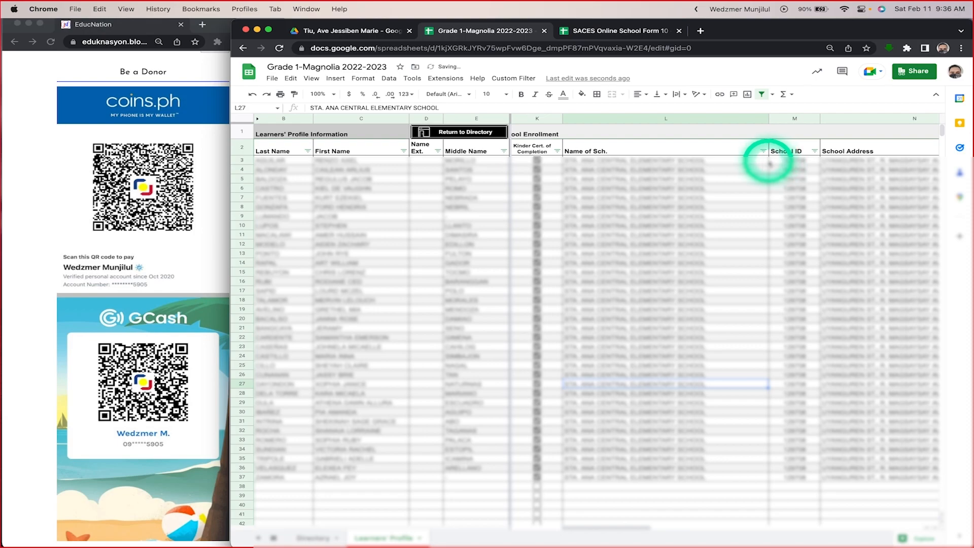
scroll(758, 239, right, 5)
scroll(761, 242, left, 5)
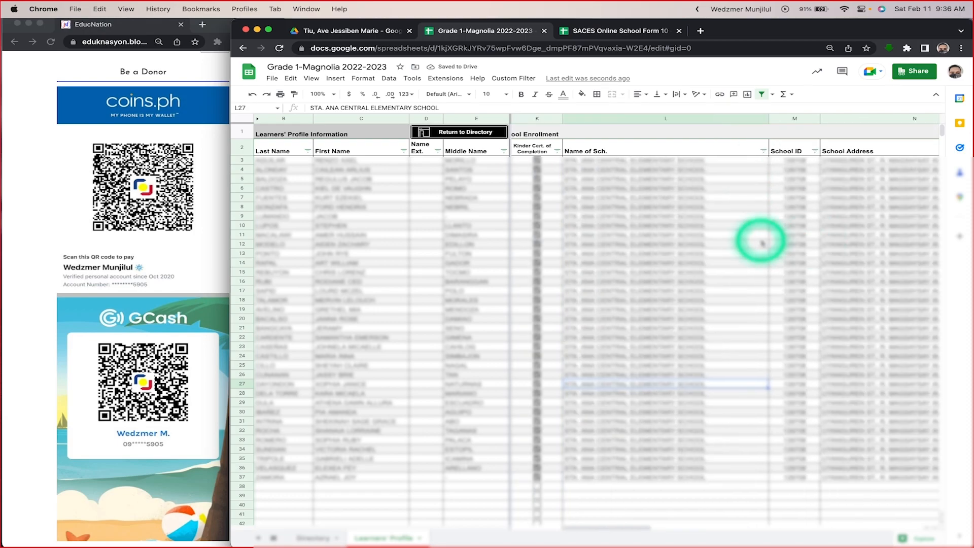
Step: Examine the School ID, School Address and Other Credentials Presented columns, continuing to the Box 1 columns of the Learners' Profile sheet
click(795, 150)
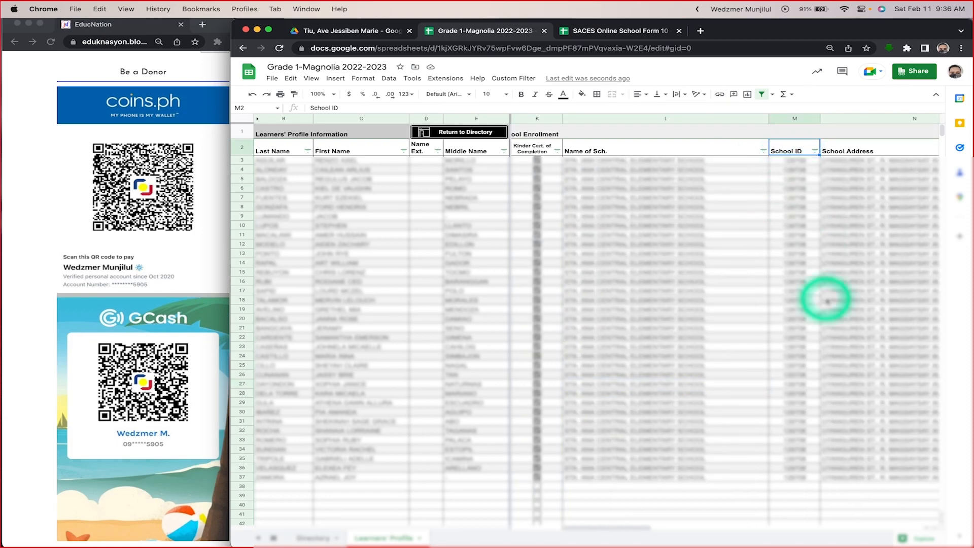
scroll(826, 301, right, 5)
scroll(642, 217, right, 5)
scroll(640, 243, left, 5)
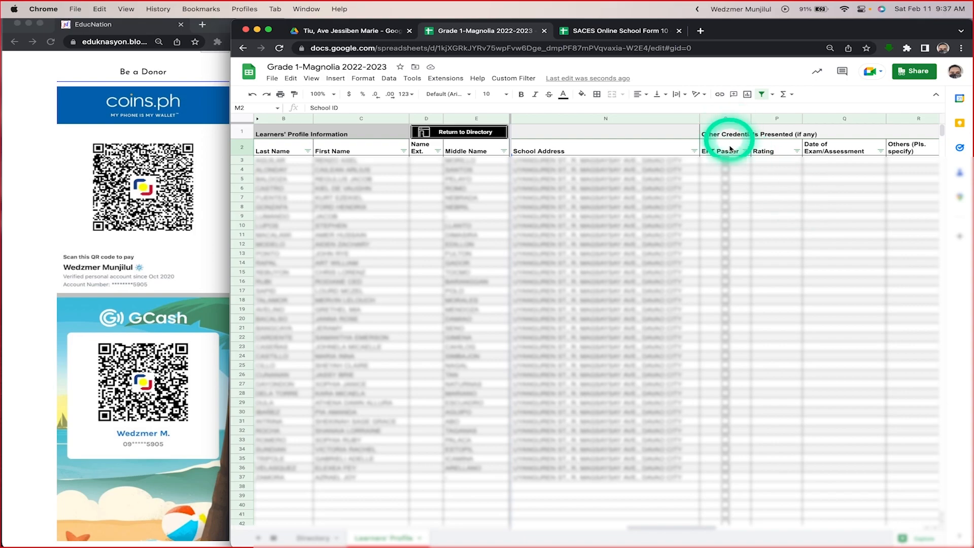
scroll(779, 193, right, 3)
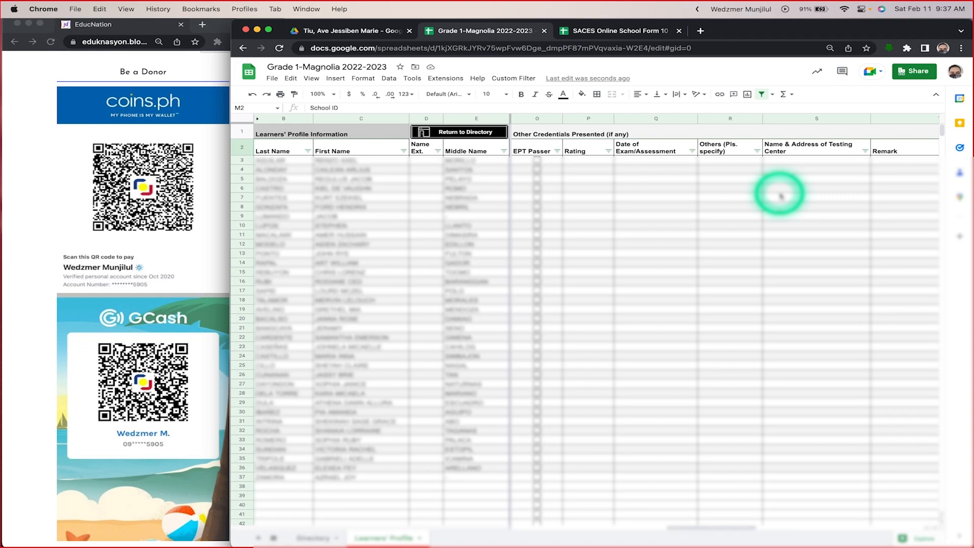
scroll(777, 235, right, 5)
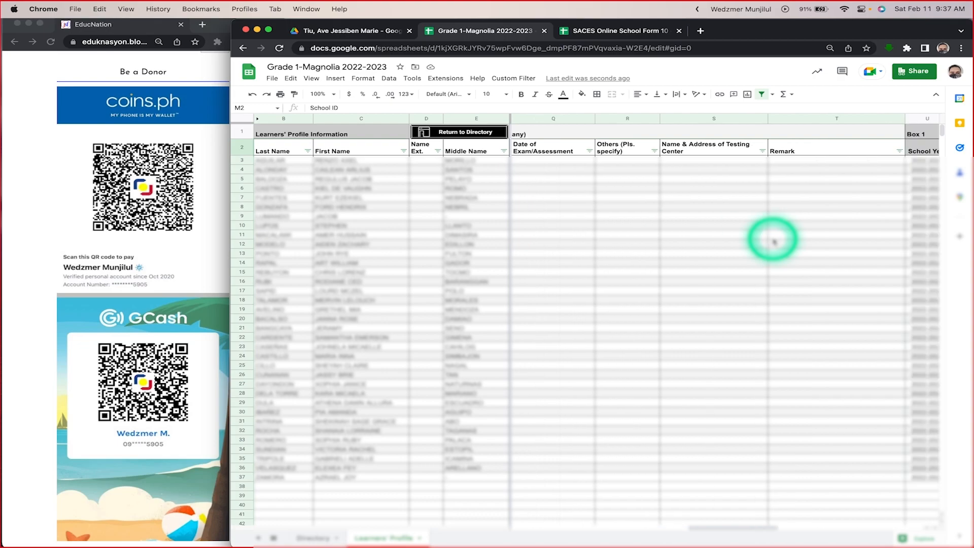
scroll(773, 241, right, 4)
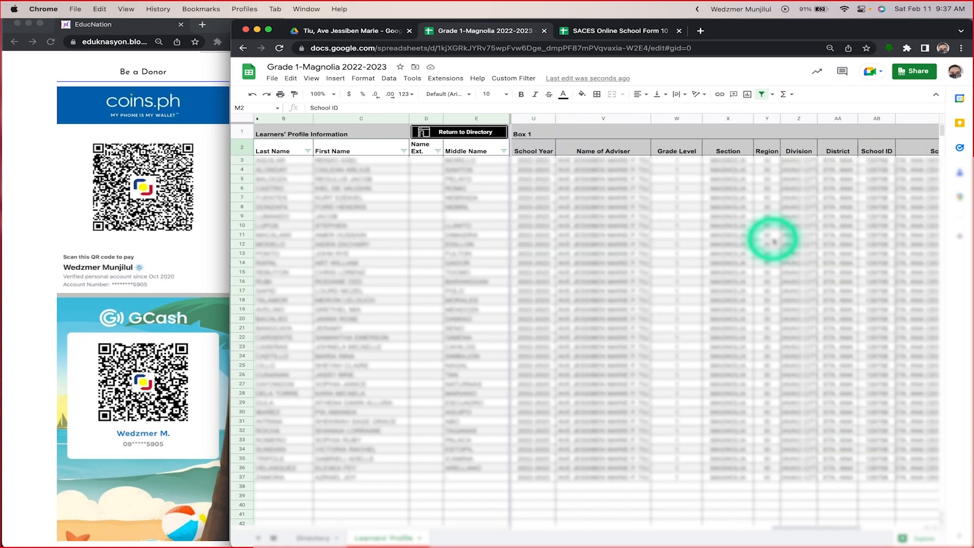
Step: Switch to the SACES Online School Form 10 spreadsheet and examine the scholastic record boxes down the SF10 front page
click(604, 31)
scroll(350, 340, down, 2)
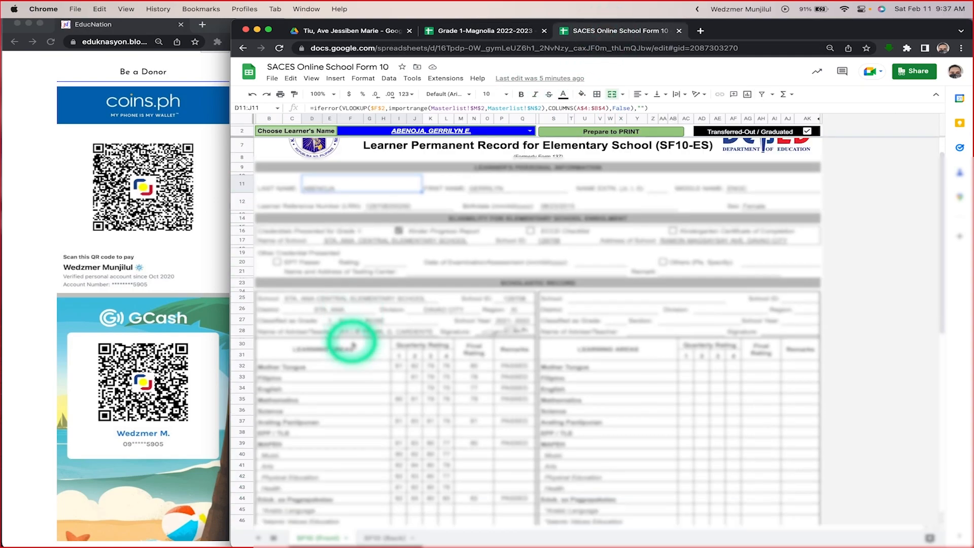
scroll(348, 337, down, 1)
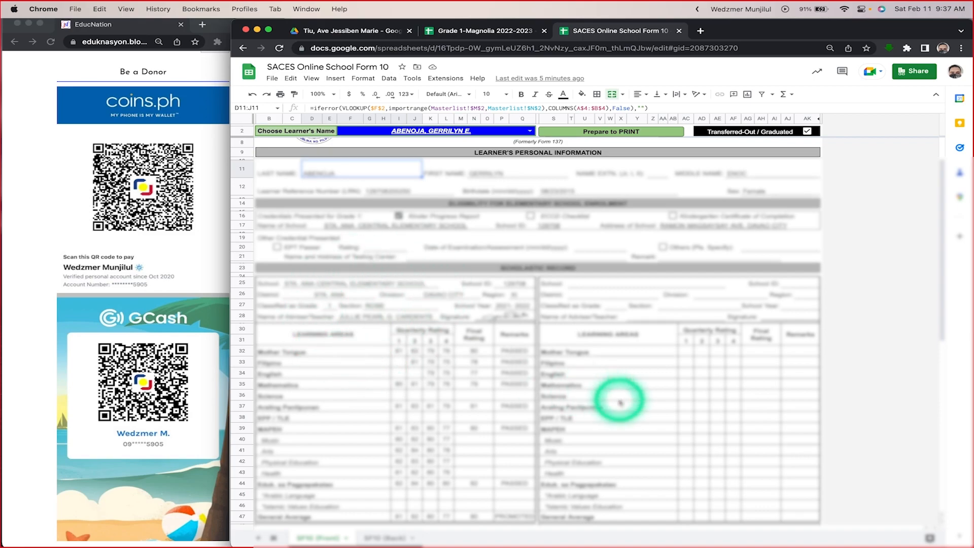
scroll(619, 400, down, 3)
scroll(446, 434, down, 5)
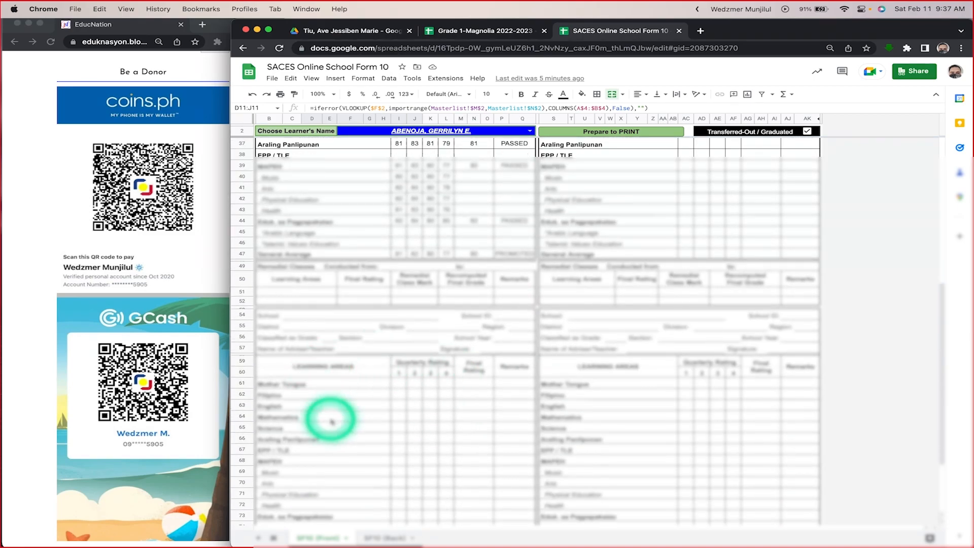
scroll(734, 428, down, 3)
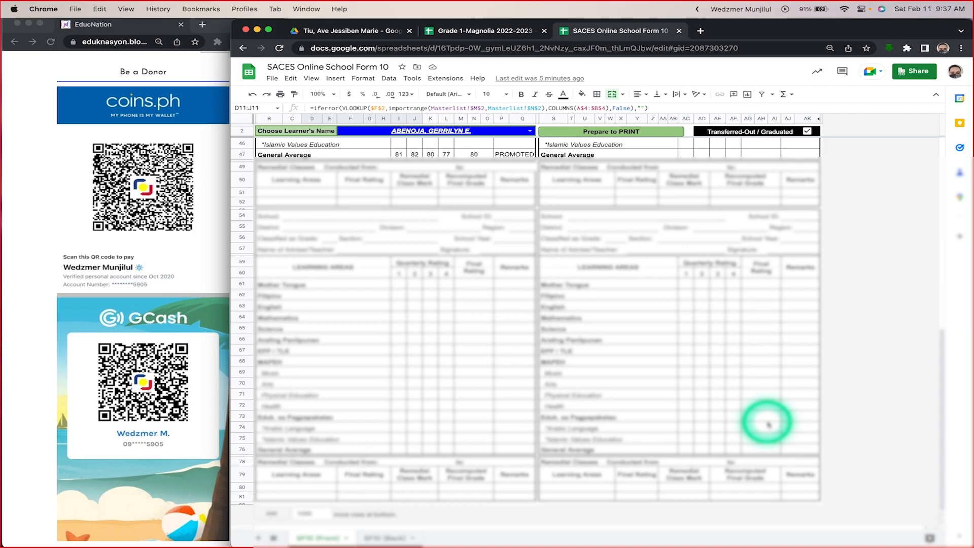
scroll(726, 317, up, 4)
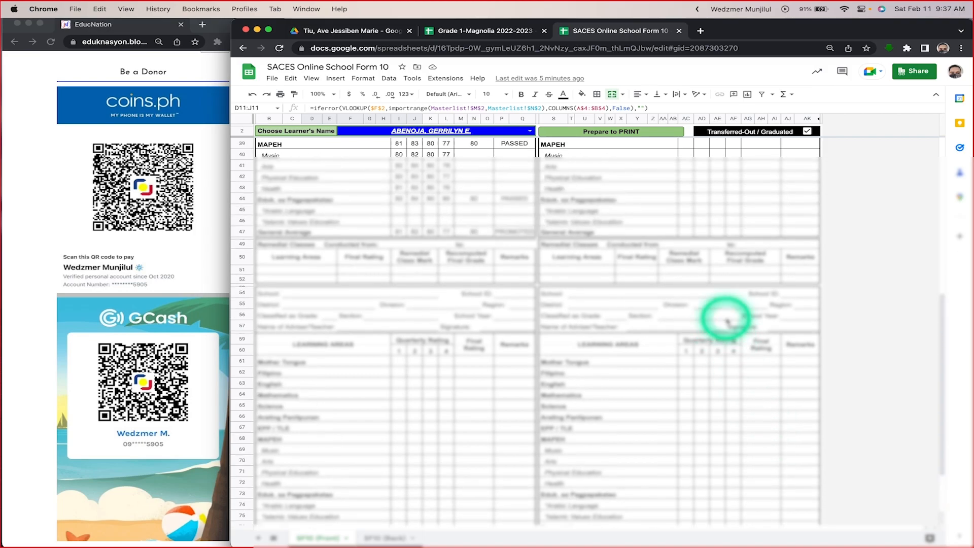
Step: Compare Box 1 of the Learners' Profile sheet with the SF10 form, checking cell U3 under School Year and the Learner Status columns
click(472, 31)
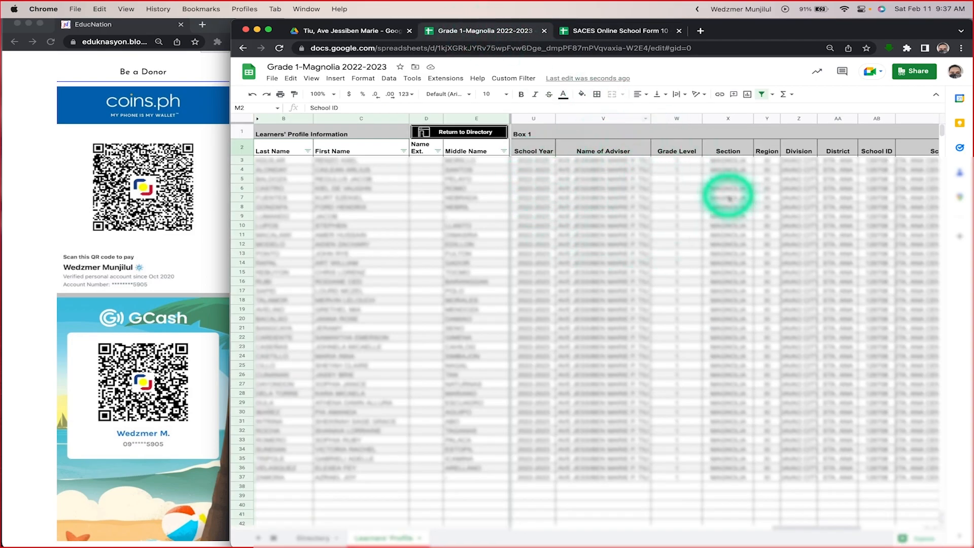
click(598, 29)
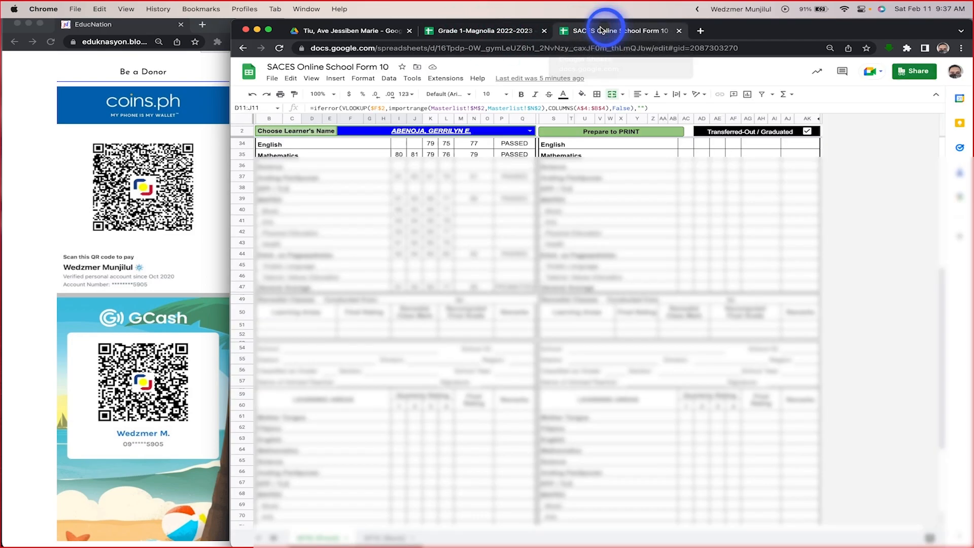
click(500, 31)
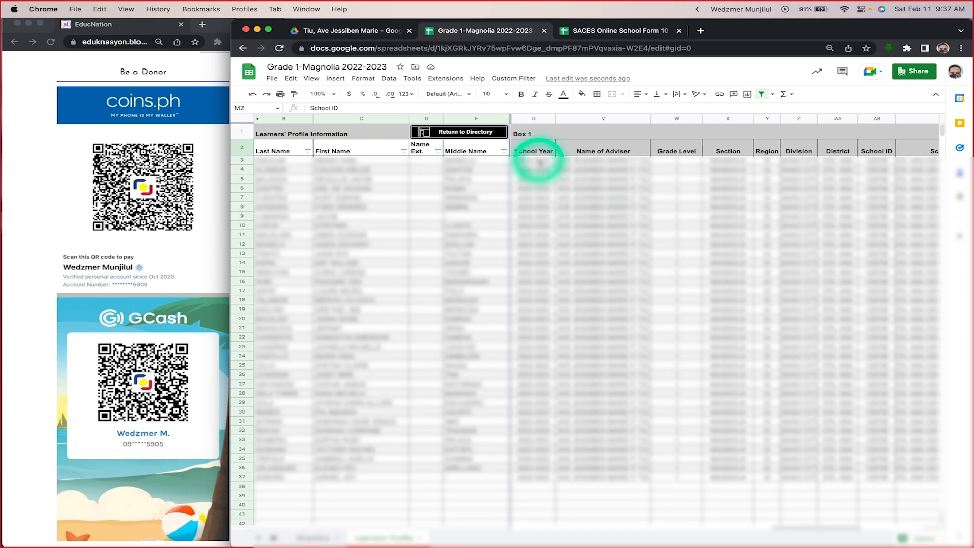
click(539, 162)
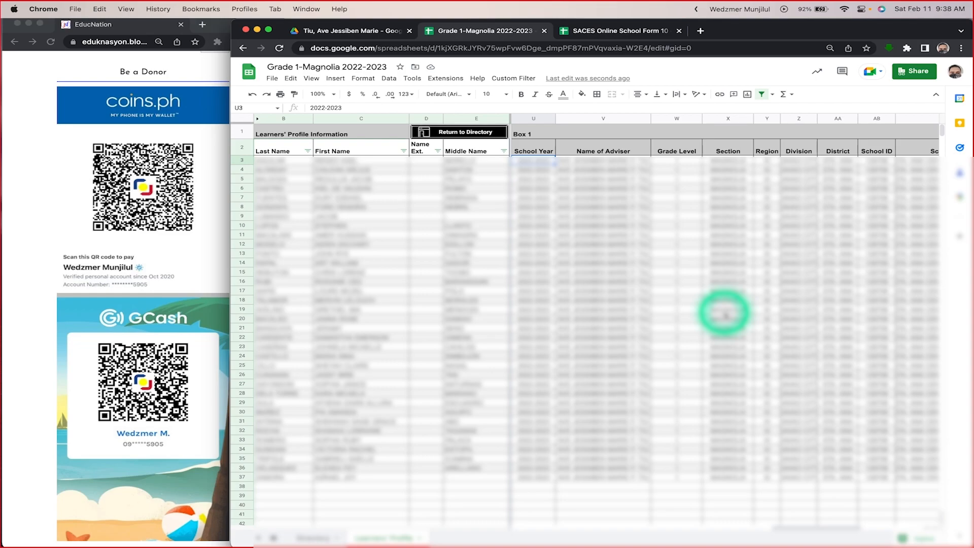
scroll(725, 315, right, 5)
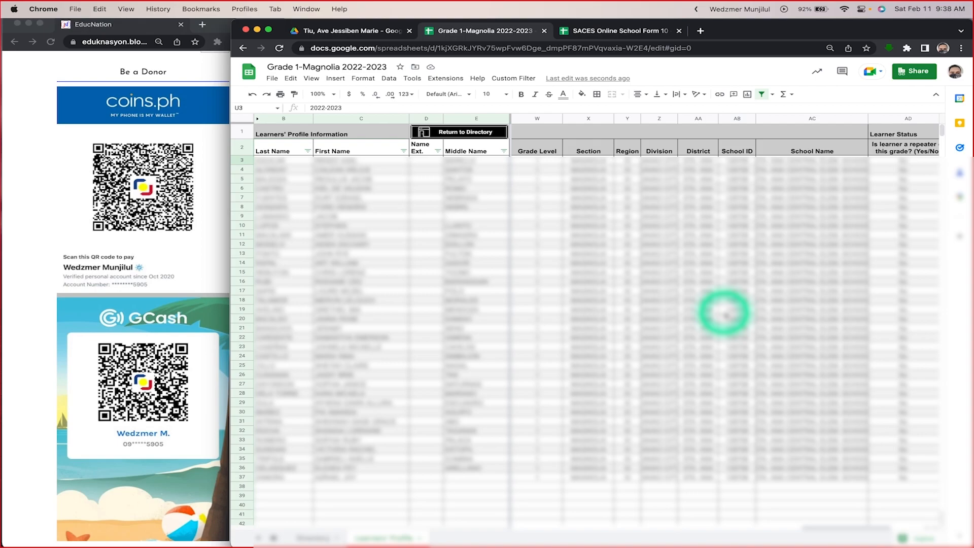
scroll(725, 315, right, 4)
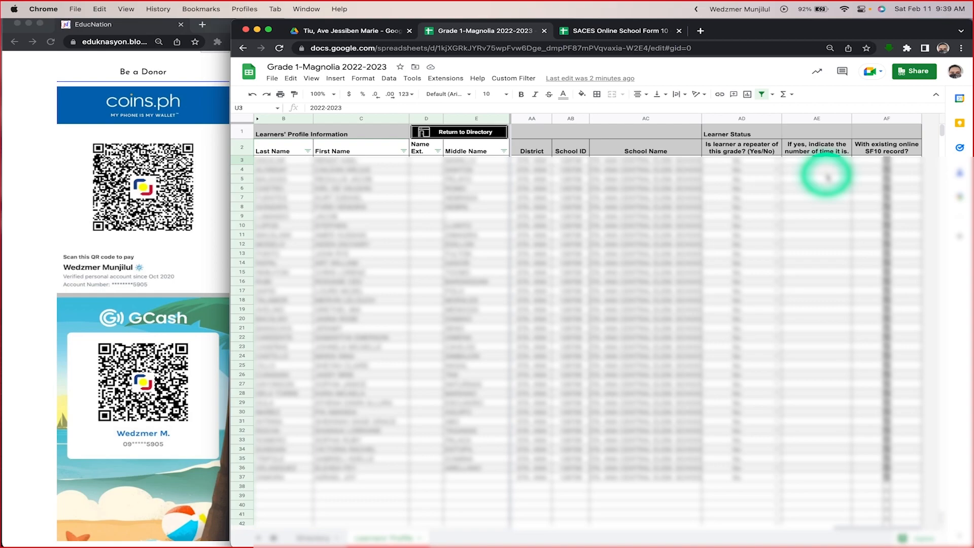
Step: Return to the SACES Online School Form 10 spreadsheet and review the first and remaining scholastic record boxes again
click(628, 30)
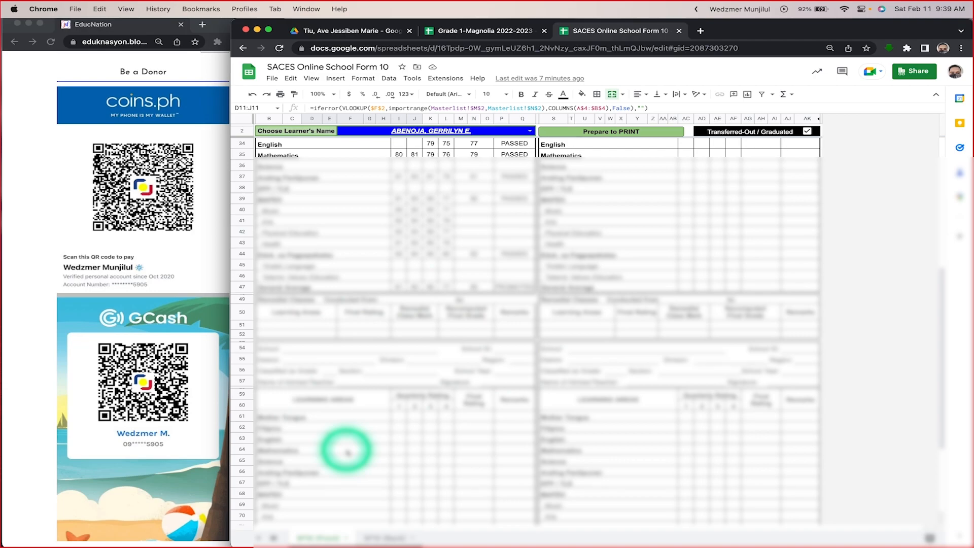
scroll(346, 451, up, 5)
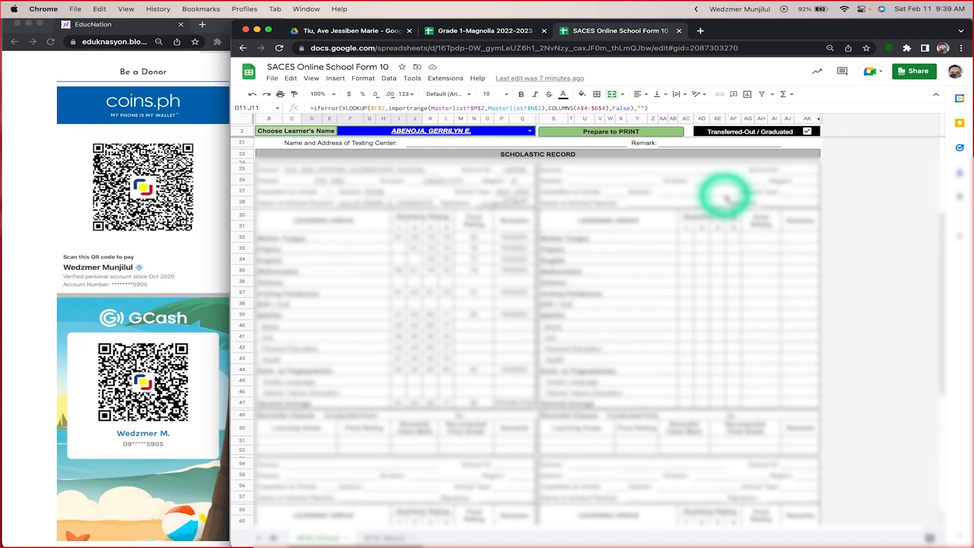
scroll(474, 249, down, 5)
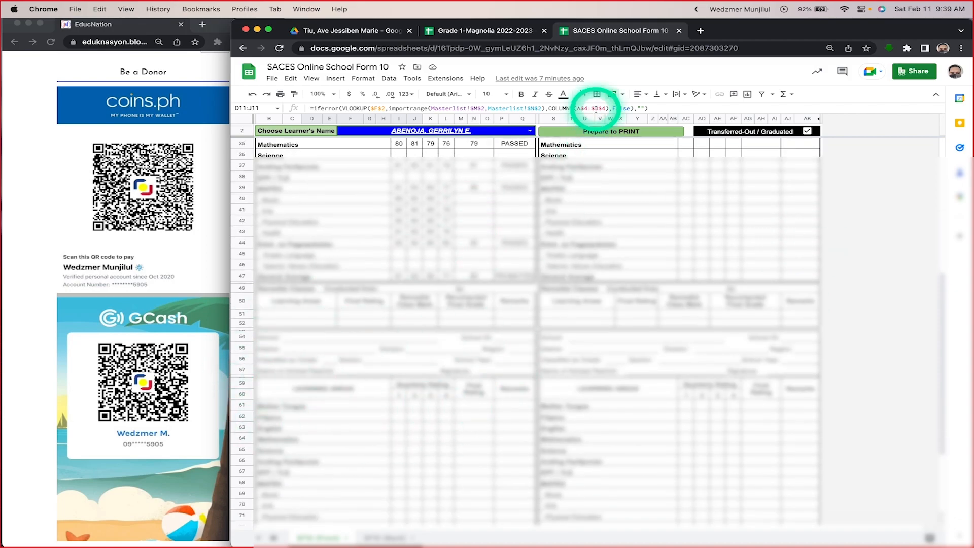
Step: Return to the Grade 1-Magnolia 2022-2023 spreadsheet, highlight columns B to H from Last Name to Sex, and review the Eligibility columns
click(501, 31)
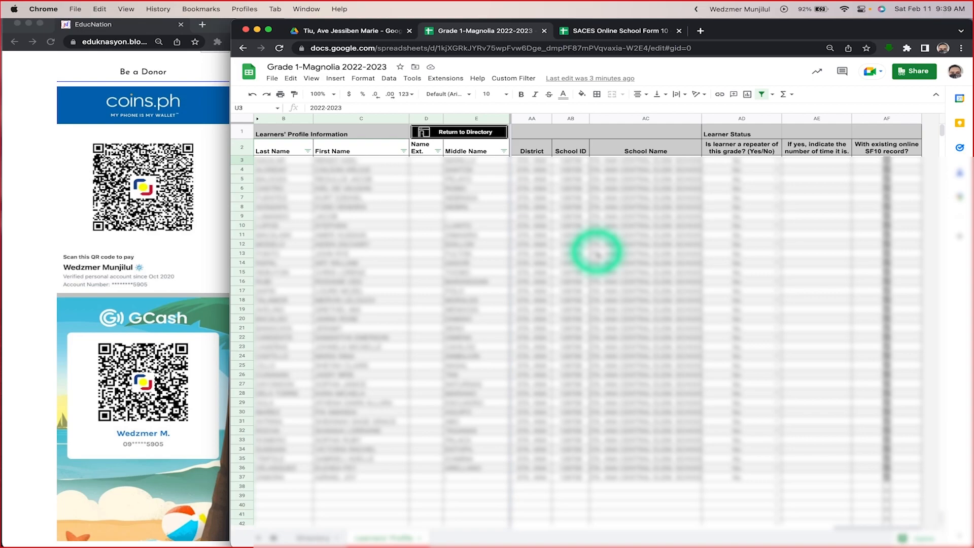
scroll(598, 254, left, 10)
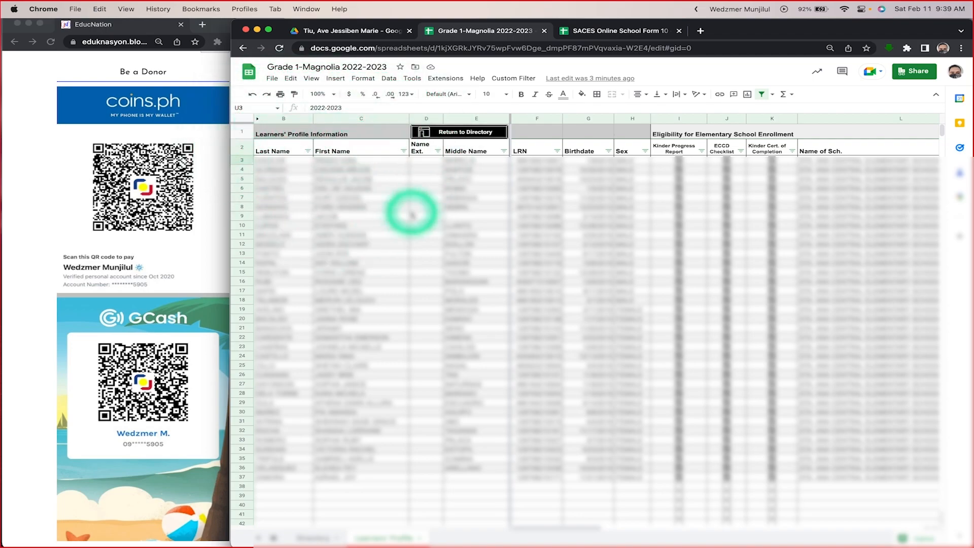
click(281, 118)
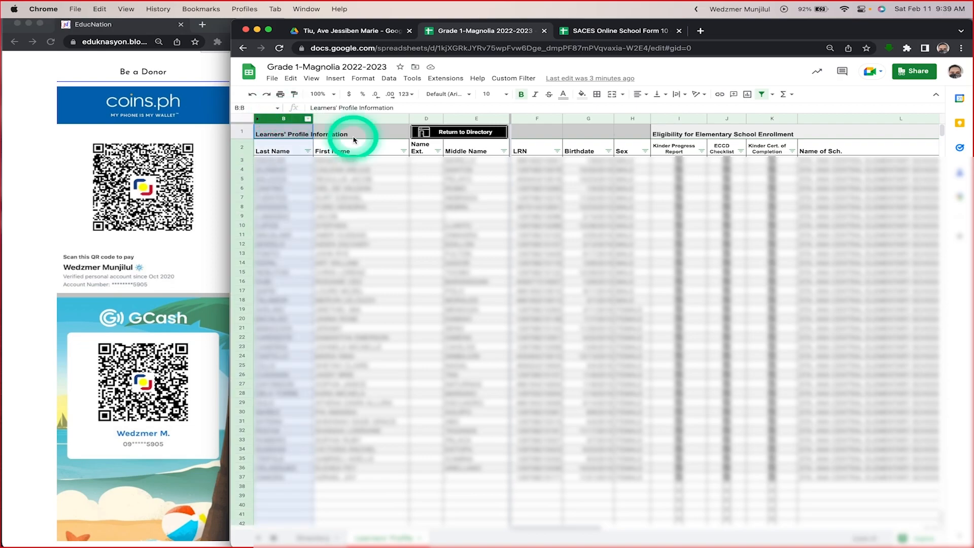
shift+click(632, 118)
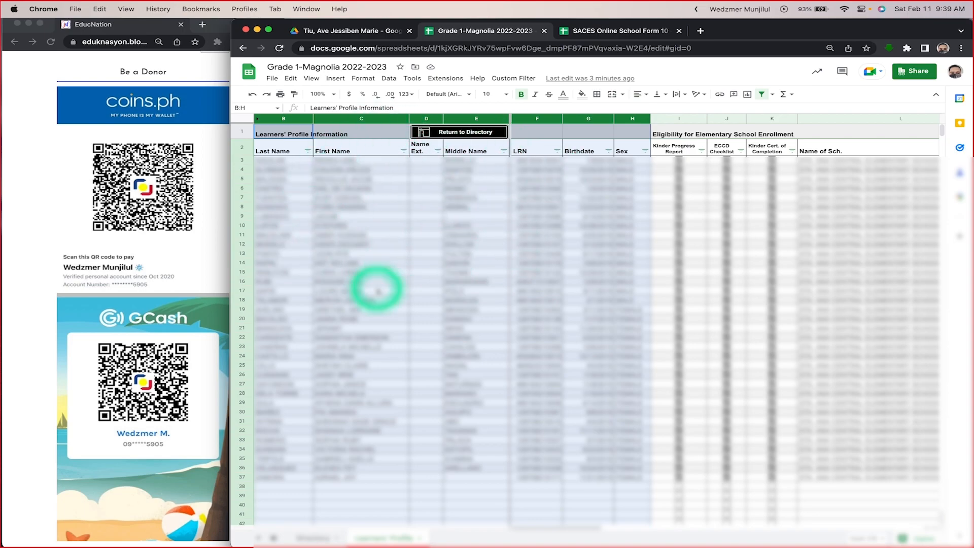
scroll(455, 287, right, 2)
scroll(456, 287, right, 1)
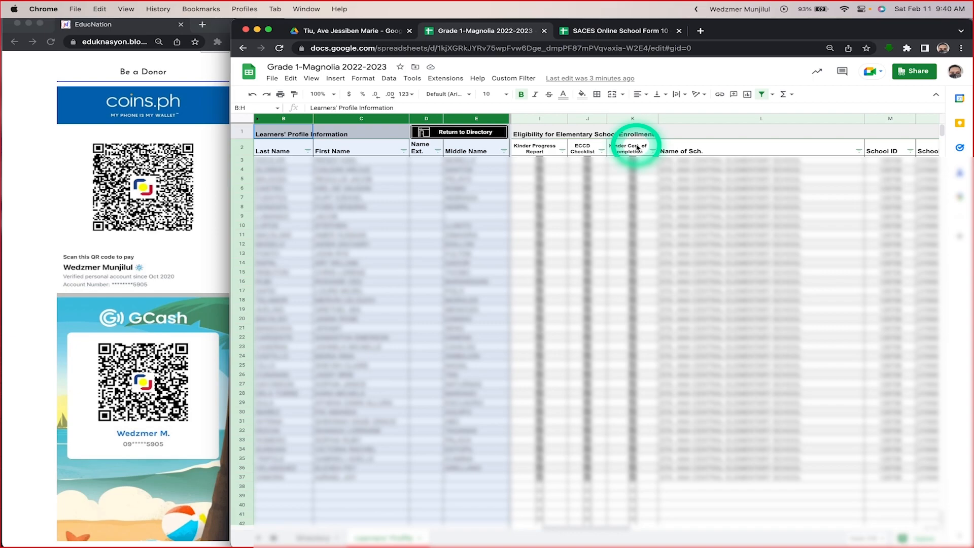
Step: Check the upper part of the SF10 form, switch back to Grade 1-Magnolia 2022-2023, and review the eligibility columns through to Box 1
click(615, 31)
scroll(406, 254, up, 10)
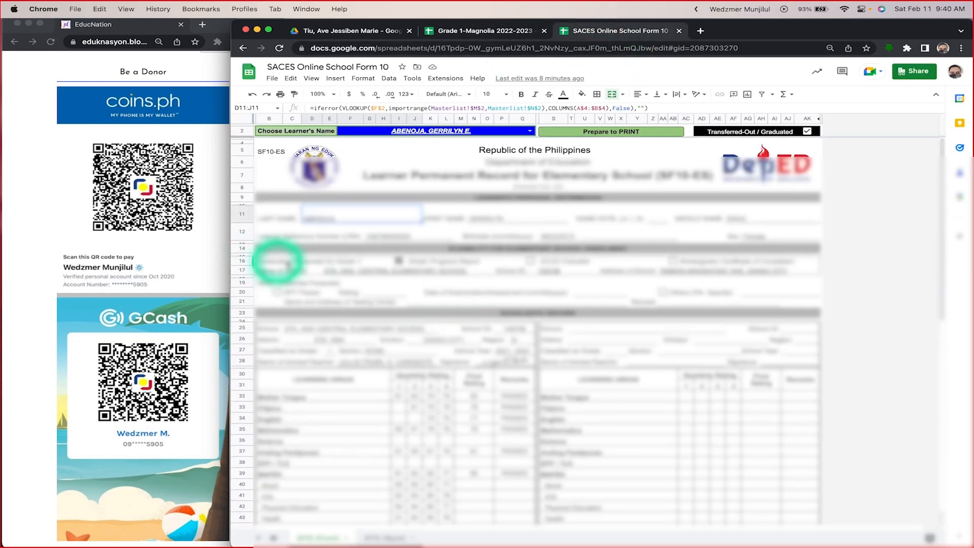
click(469, 31)
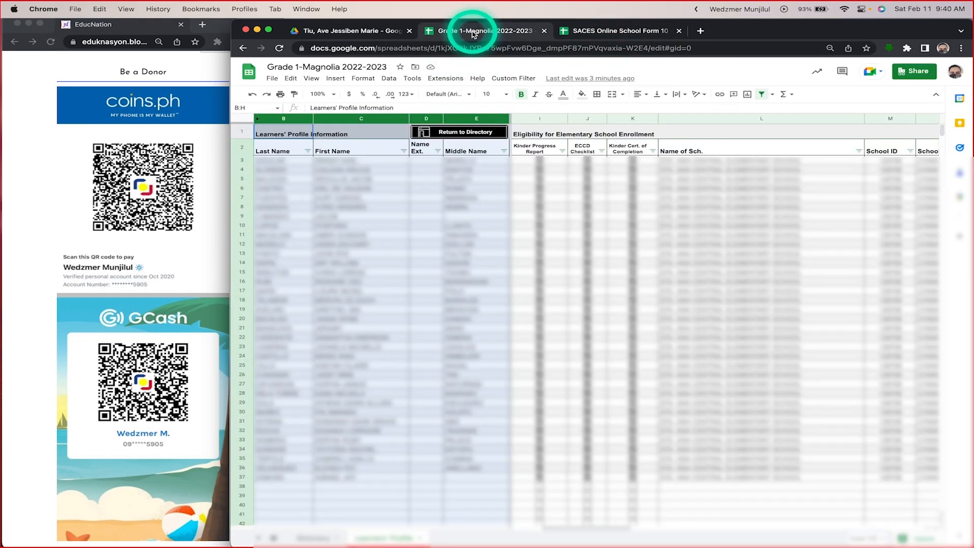
scroll(726, 234, right, 10)
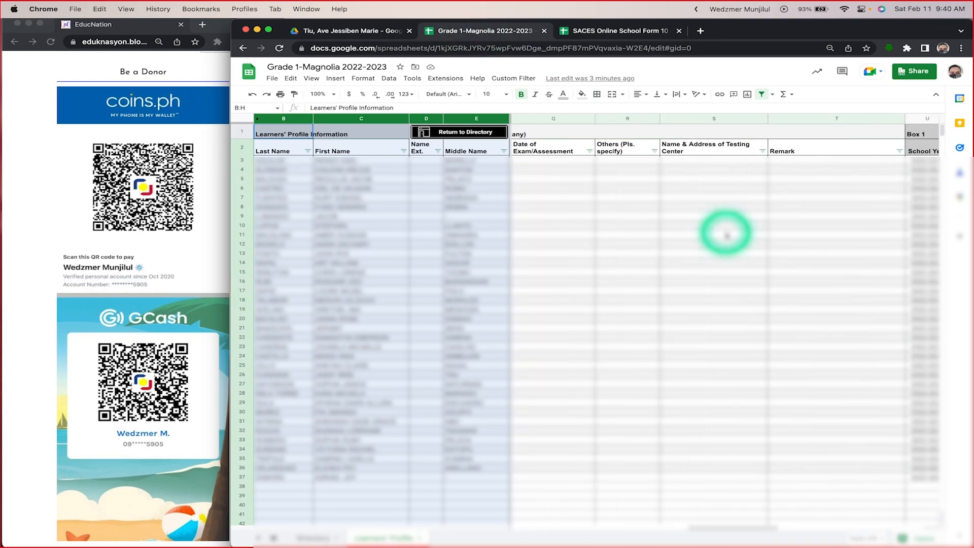
scroll(711, 228, right, 2)
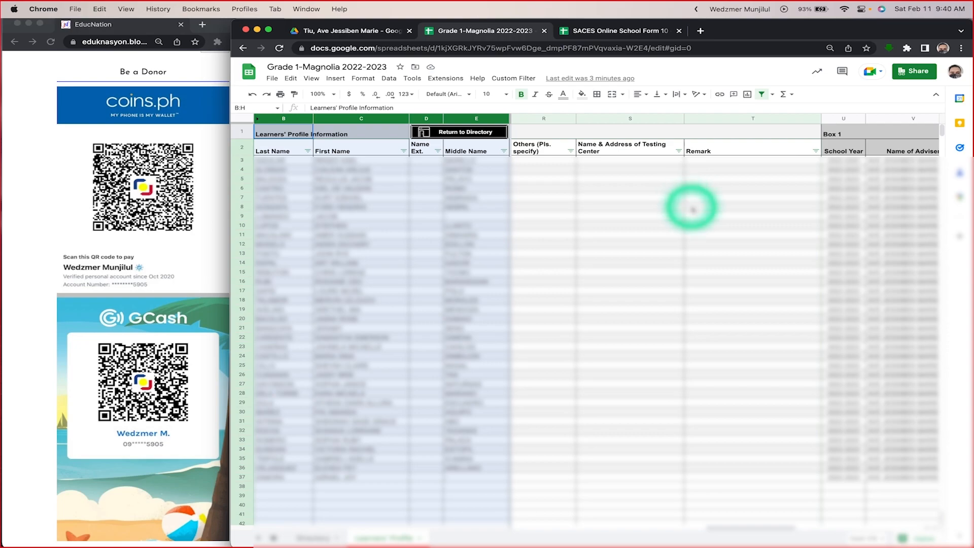
scroll(705, 201, right, 4)
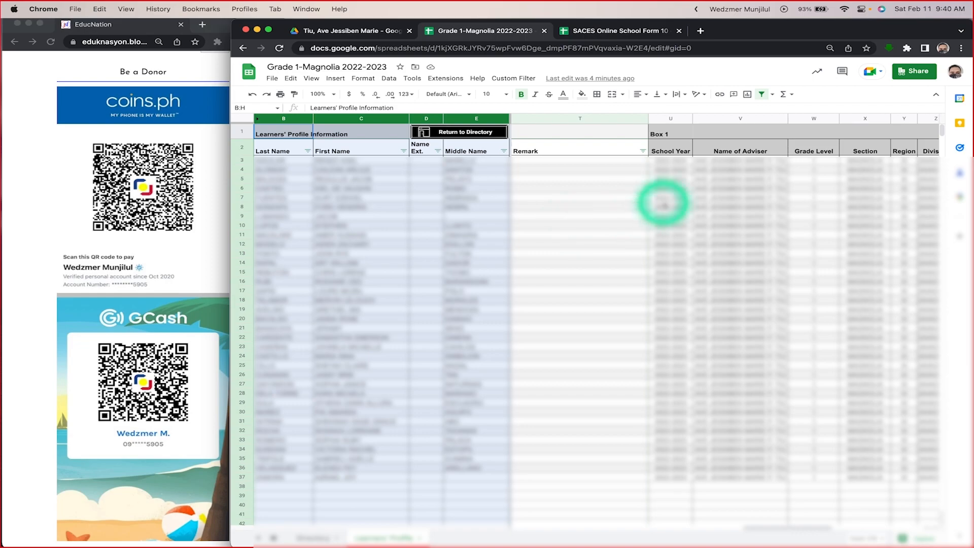
scroll(685, 207, right, 2)
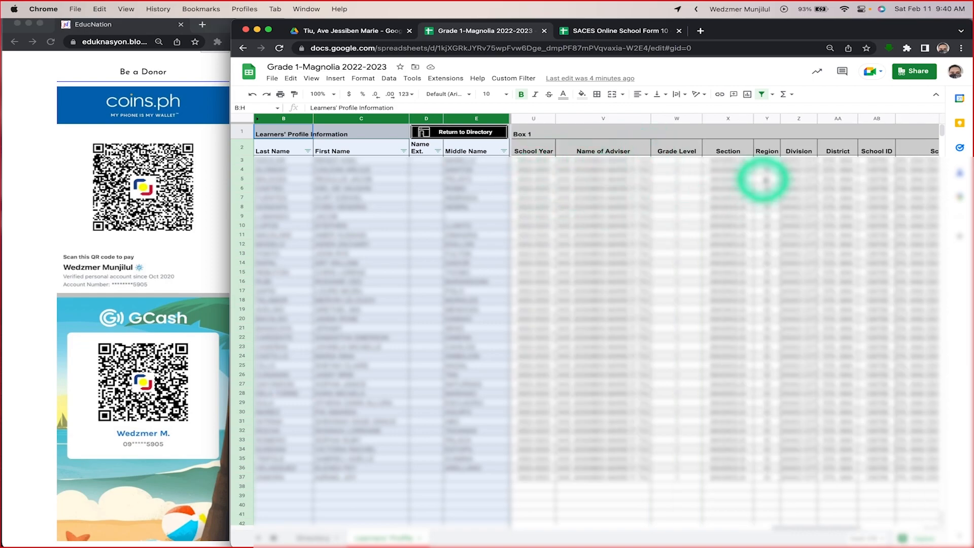
Step: Compare the SF10 form once more with the Box 1 and Learner Status columns of the Learners' Profile sheet
click(618, 31)
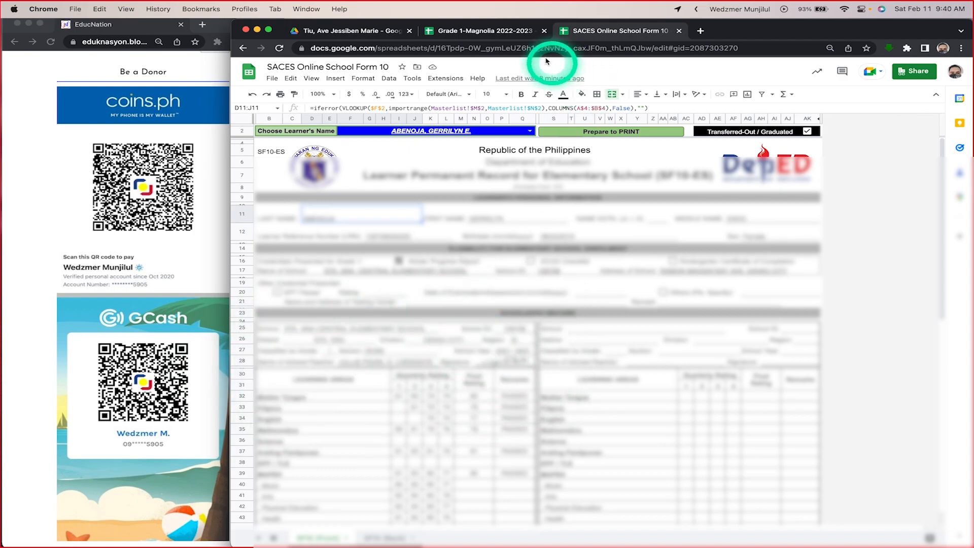
click(508, 30)
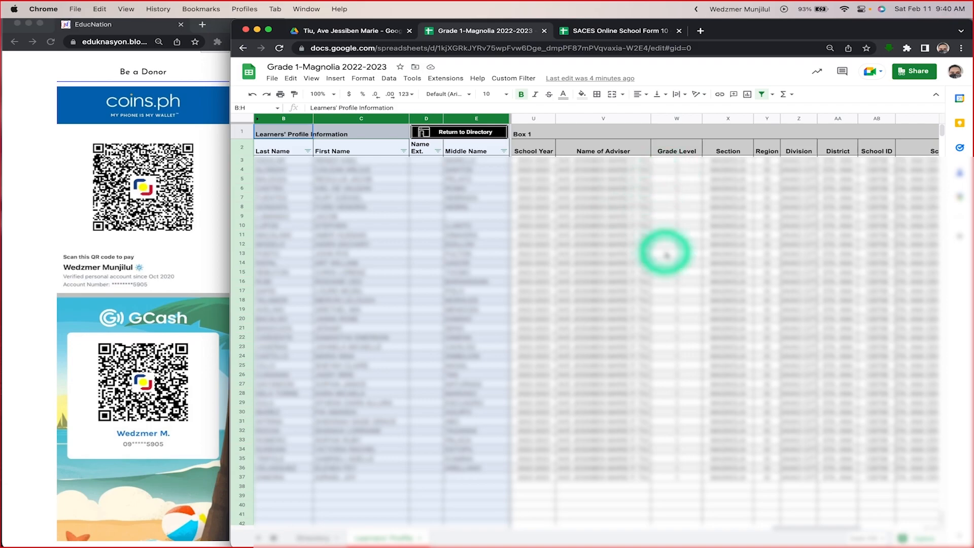
scroll(664, 251, right, 10)
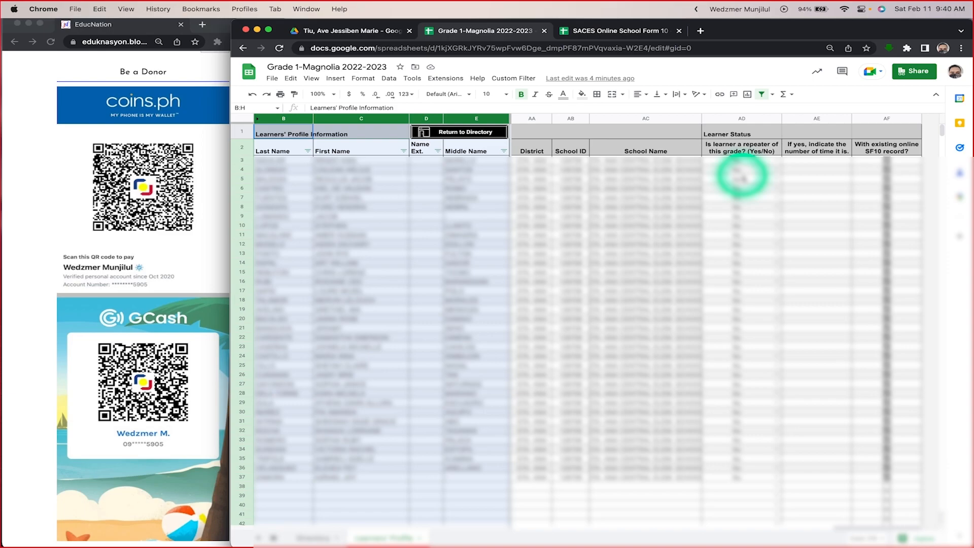
Step: Unhide the Full Name column A of the Learners' Profile sheet and widen it to fit the learners' names
scroll(739, 256, left, 10)
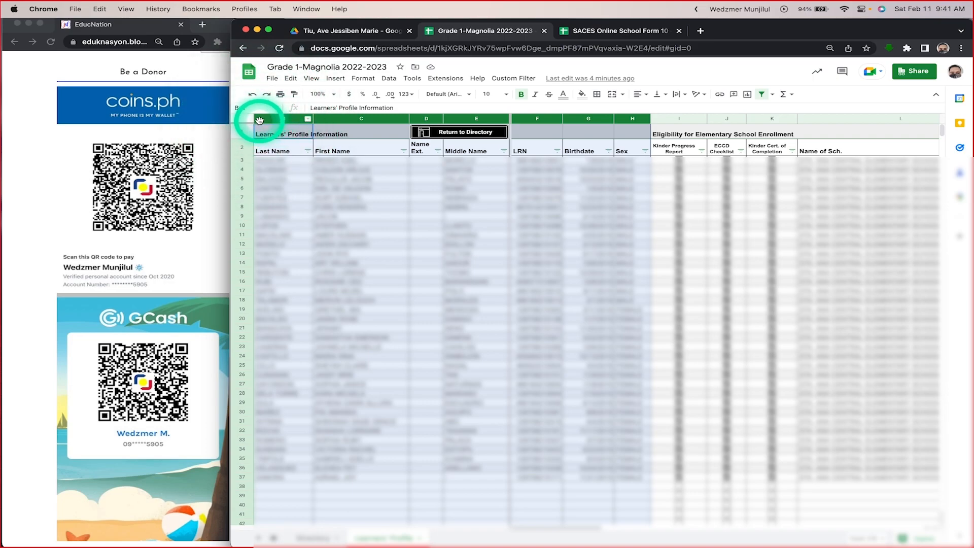
click(329, 206)
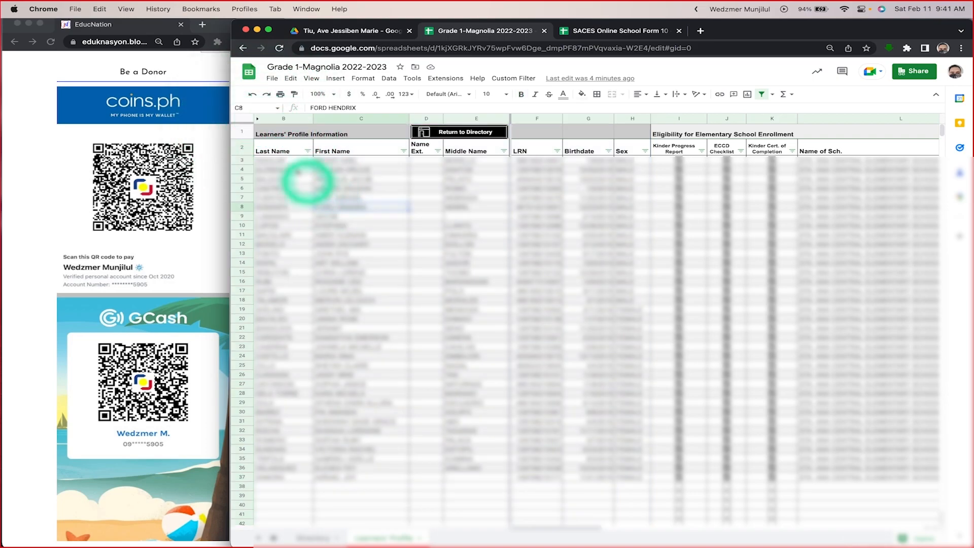
click(257, 121)
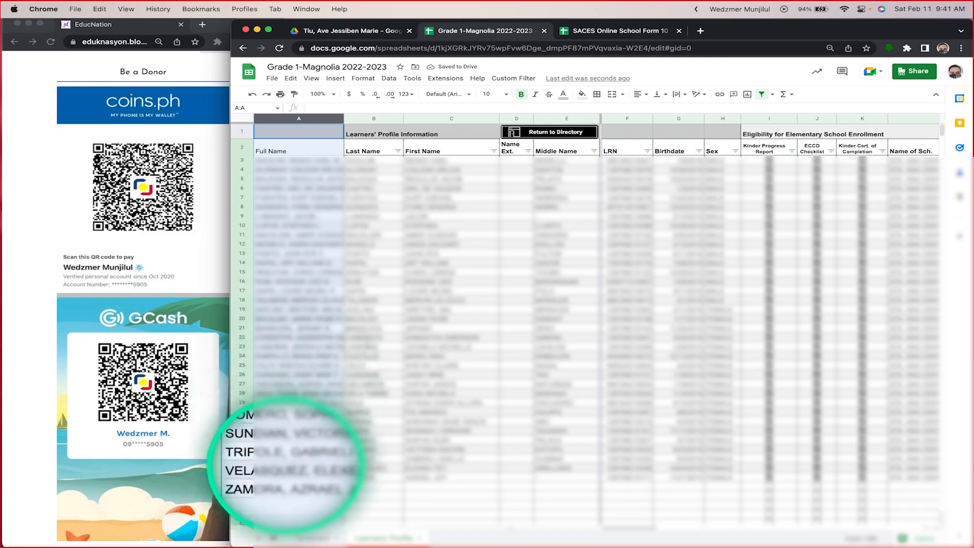
click(295, 160)
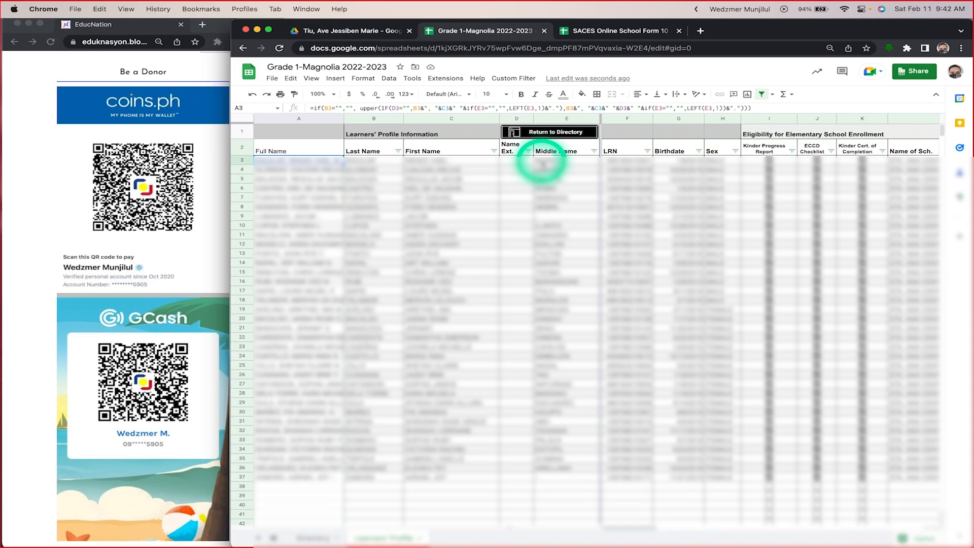
drag(344, 118, 370, 119)
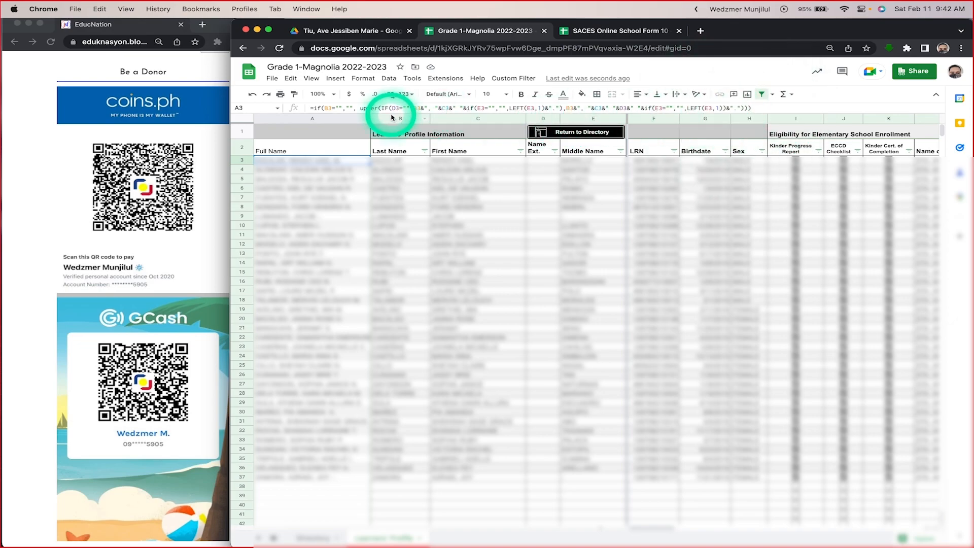
Step: Inspect the formula in cell A3 that builds the learner's full name, leaving it unedited
click(788, 109)
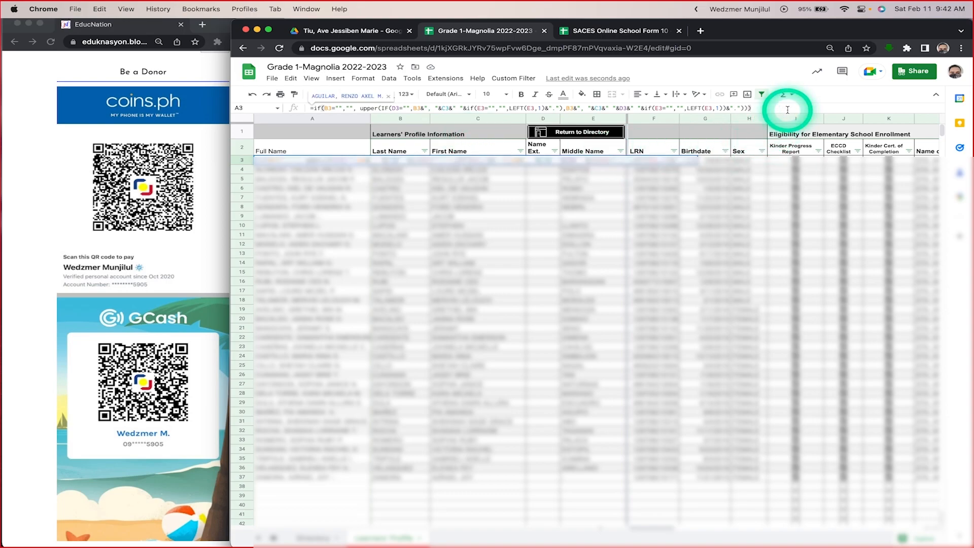
key(super+a)
key(Escape)
key(super+Tab)
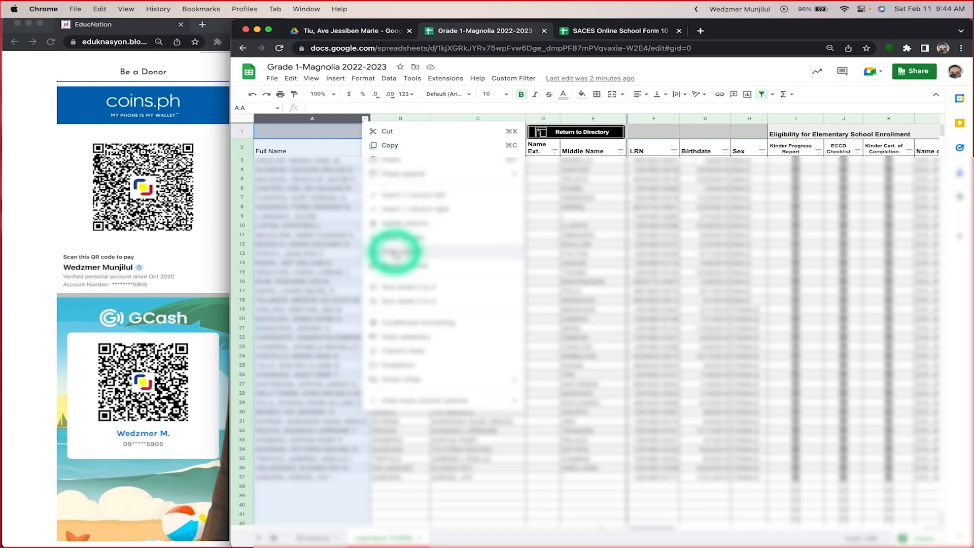
Step: Hide the Full Name column A of the Learners' Profile sheet
click(396, 251)
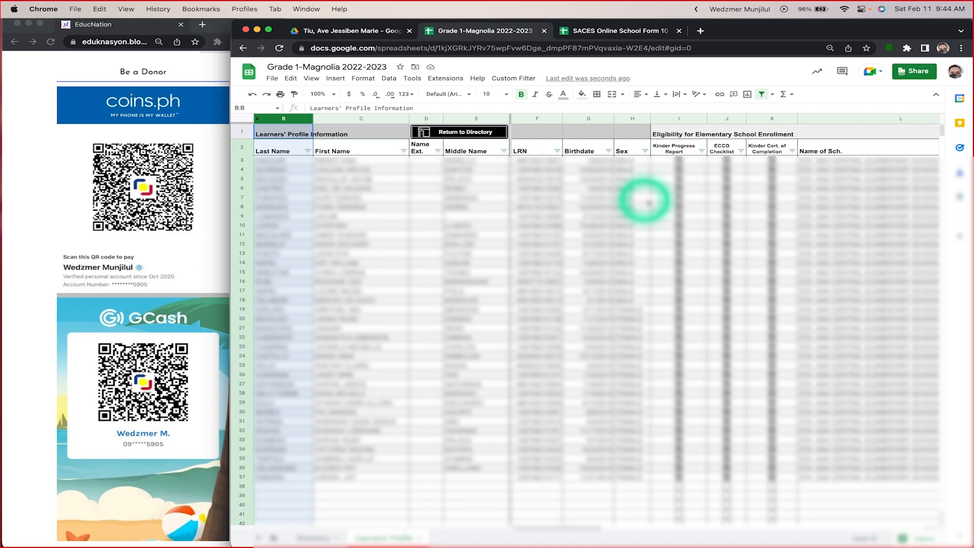
scroll(659, 171, right, 2)
scroll(657, 171, left, 2)
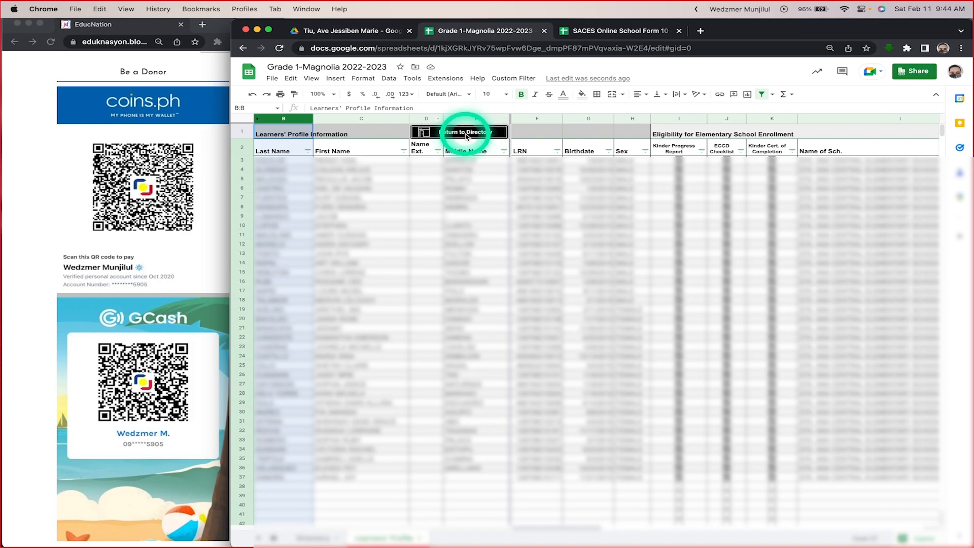
Step: Return to the Directory sheet and read the instructions on using the directory and authorizing its script
click(474, 169)
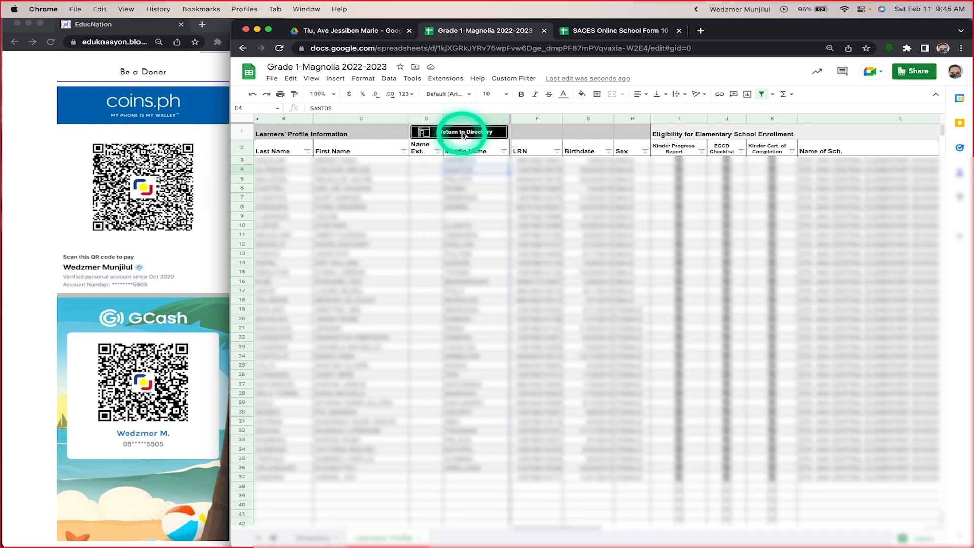
click(462, 133)
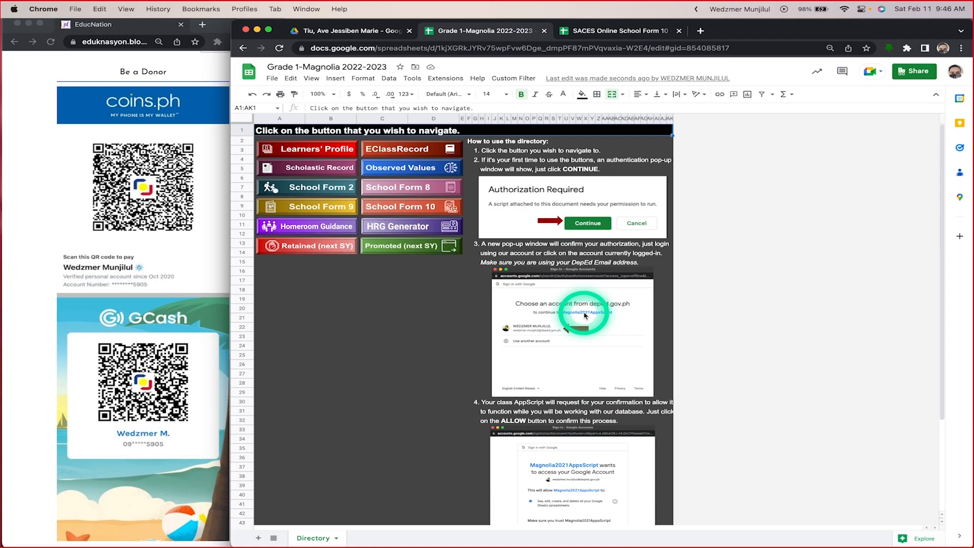
scroll(585, 315, down, 3)
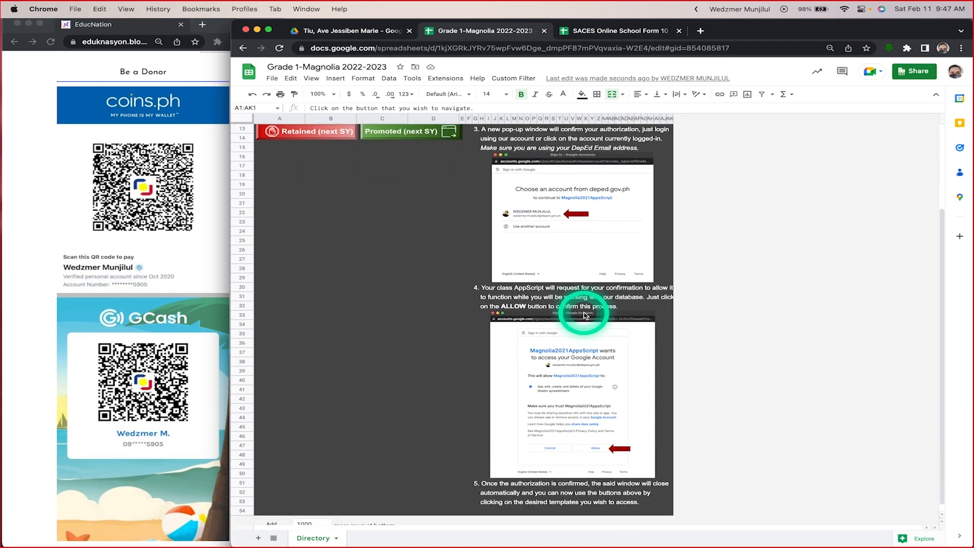
scroll(584, 310, up, 3)
scroll(585, 324, down, 5)
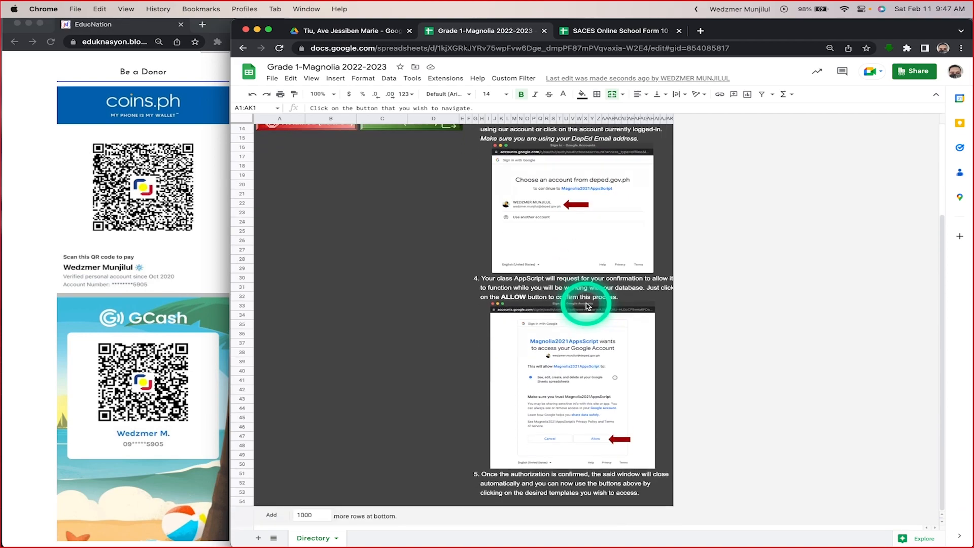
scroll(614, 389, up, 5)
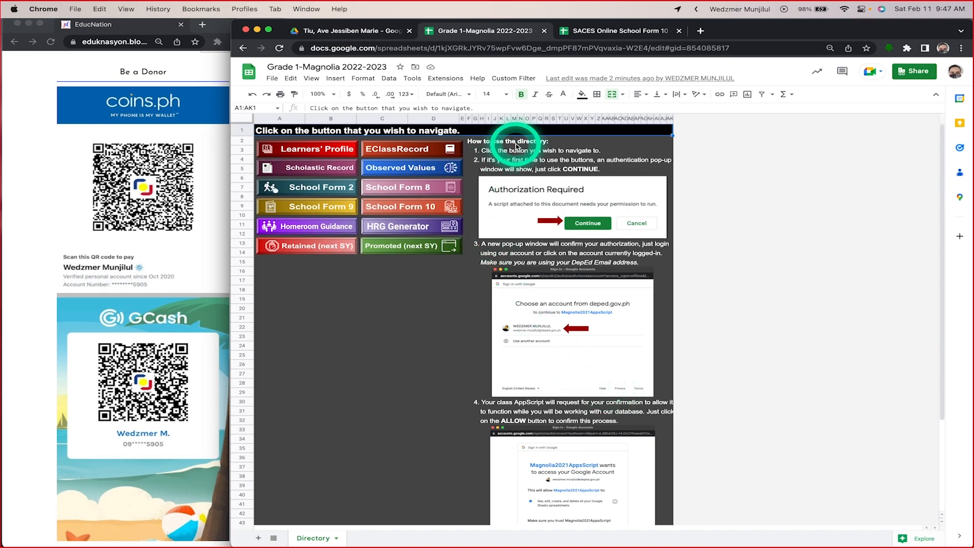
Step: Open the EClassRecord sheet from the directory and reload the page
click(406, 150)
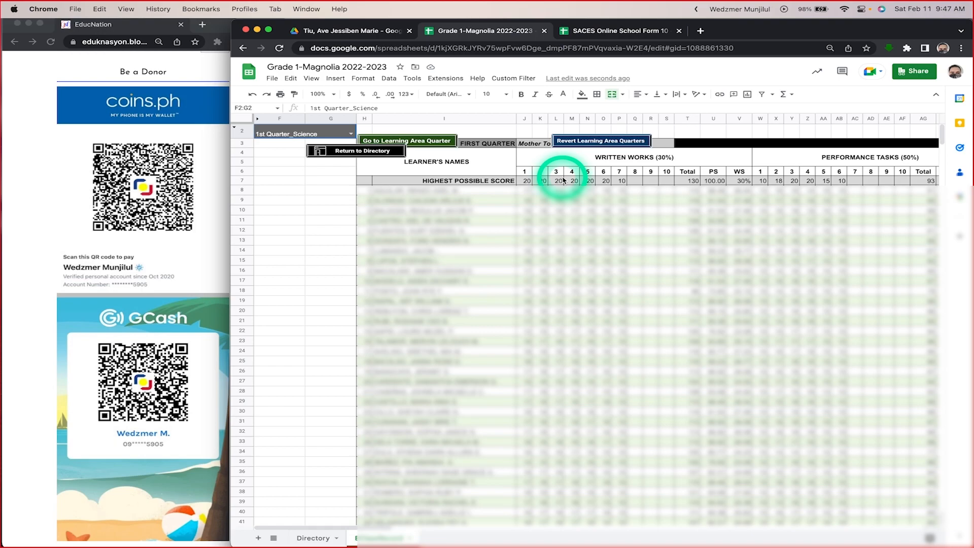
click(279, 47)
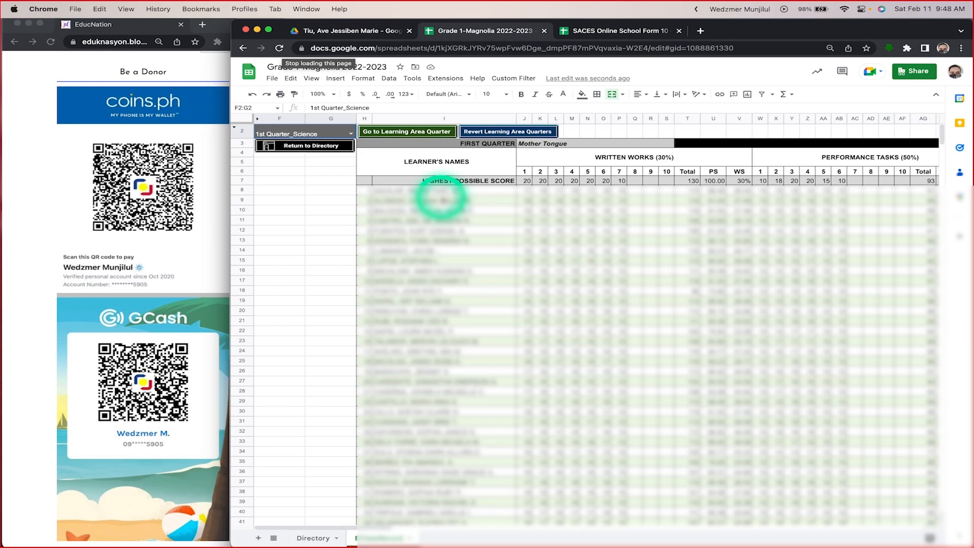
Step: Examine the First Quarter Mother Tongue scores and grade columns of the class record, continuing to the Second Quarter section
scroll(584, 246, right, 10)
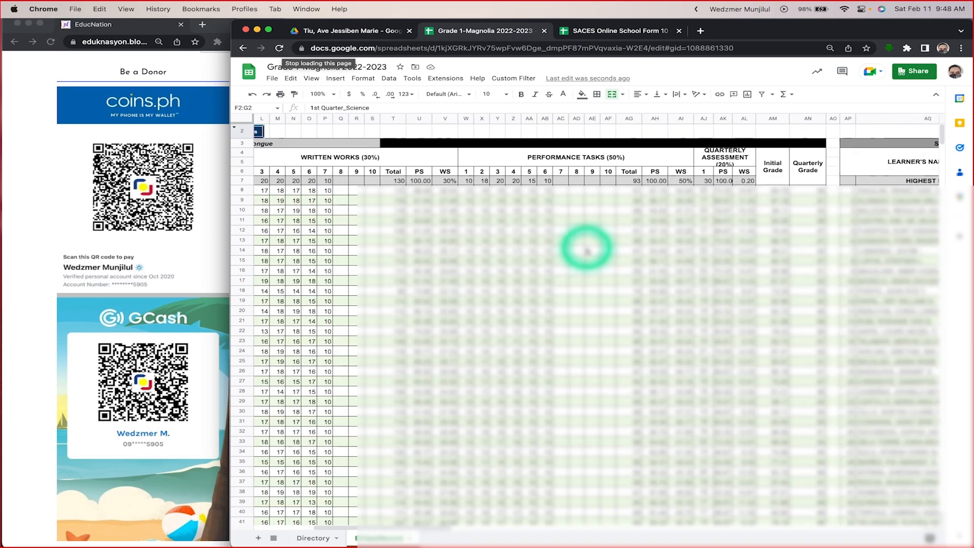
scroll(687, 257, right, 10)
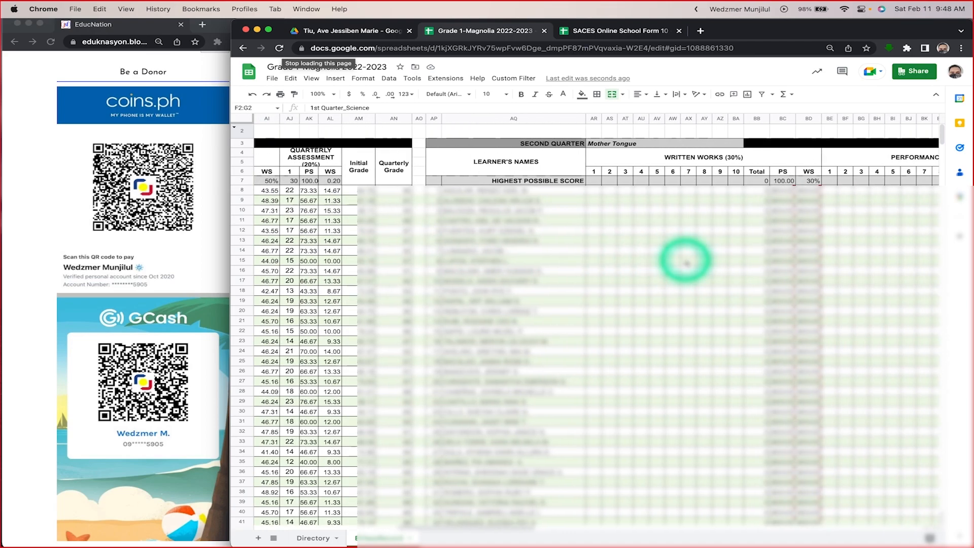
scroll(686, 261, left, 15)
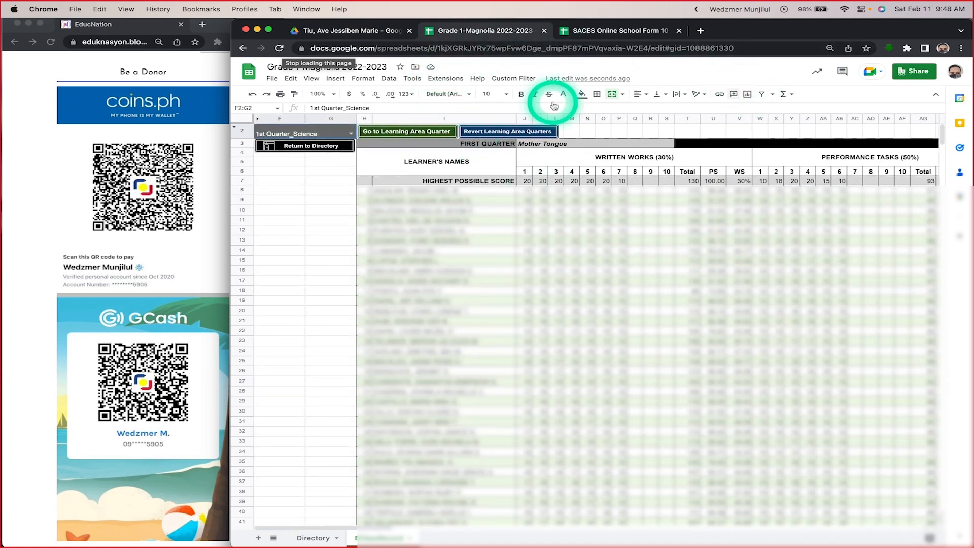
scroll(687, 263, right, 15)
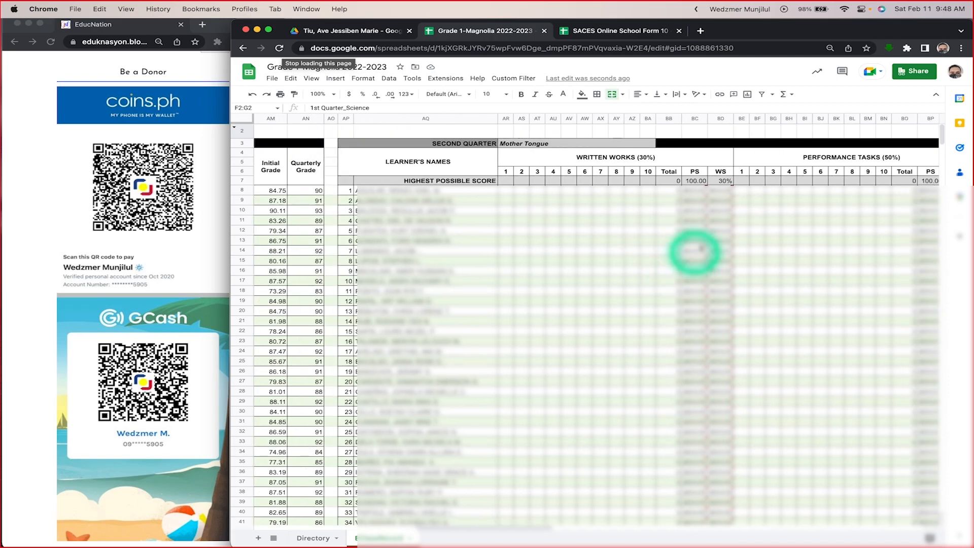
scroll(790, 261, right, 3)
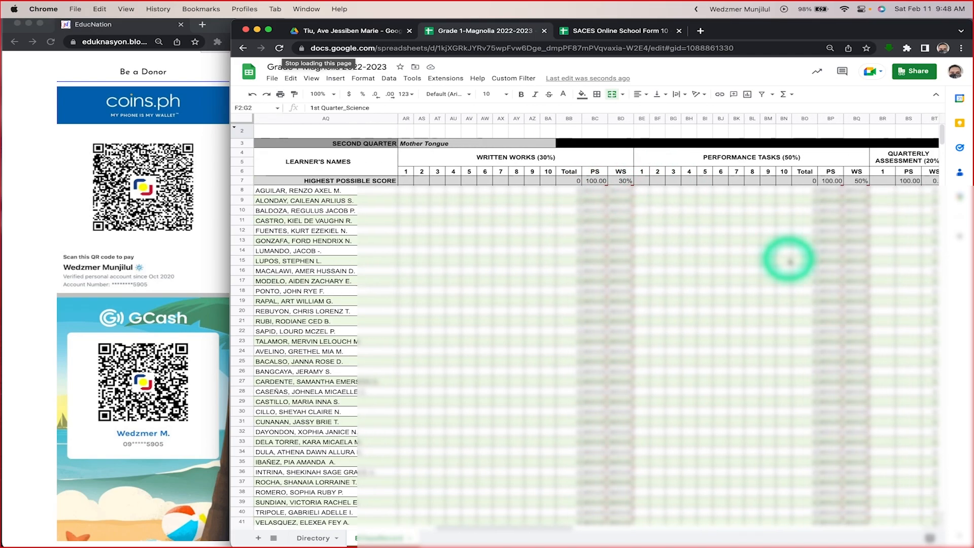
Step: Review the learning area quarters offered in the class record's selection list, from first to fourth quarter, and close it without changing the selection
scroll(789, 261, left, 15)
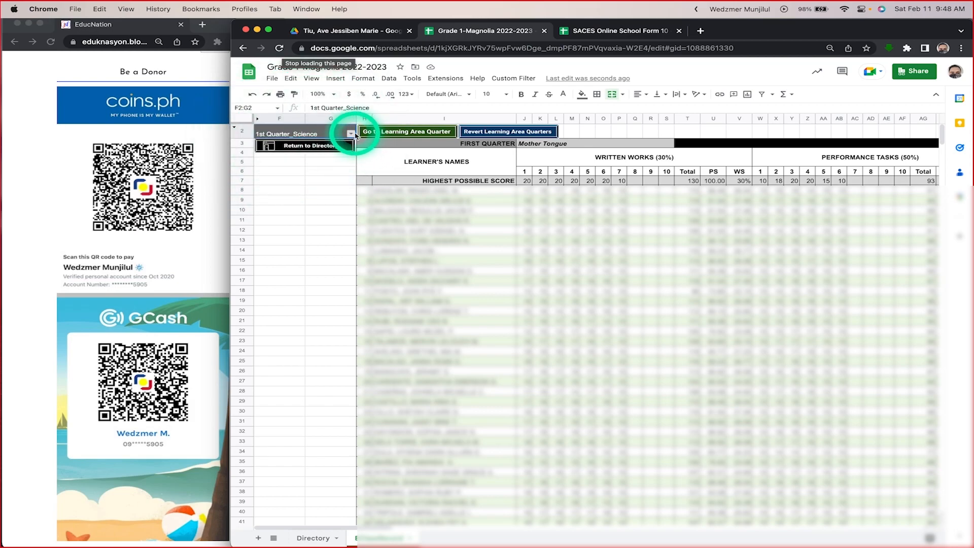
click(352, 134)
scroll(334, 189, down, 10)
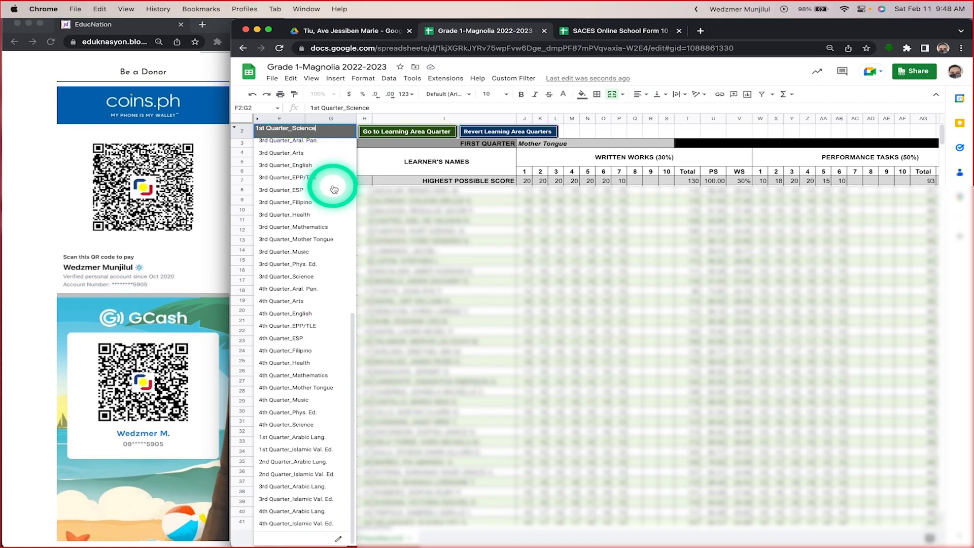
scroll(334, 189, up, 10)
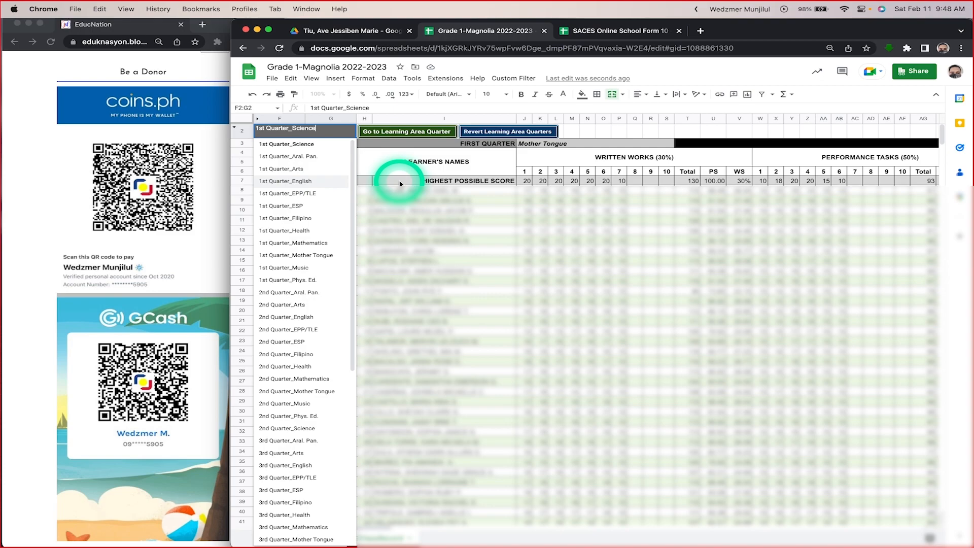
click(431, 181)
click(502, 132)
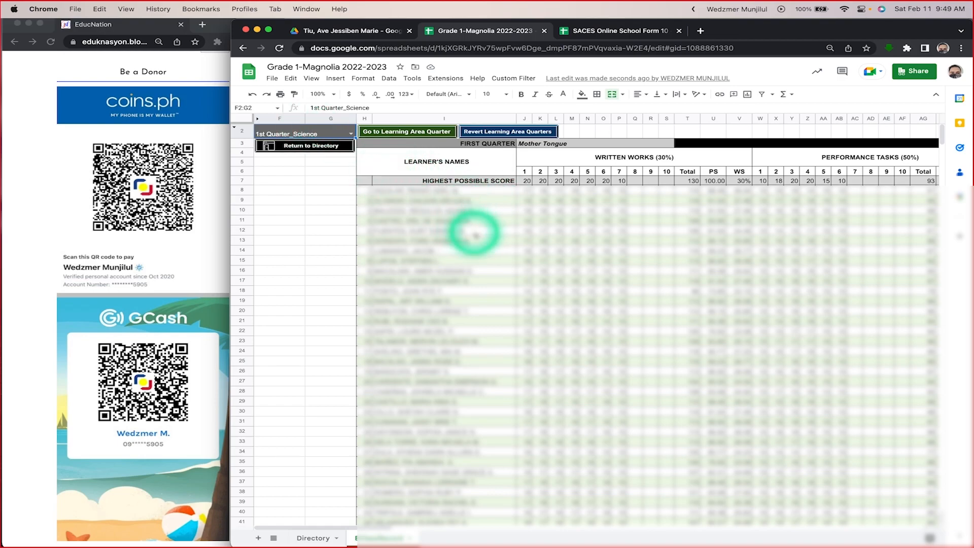
Step: Examine the learning area sections further down the class record and across its quarters, and return to the First Quarter Mother Tongue section
scroll(475, 233, down, 15)
scroll(475, 233, down, 20)
scroll(475, 234, right, 15)
scroll(475, 233, down, 20)
scroll(474, 233, left, 10)
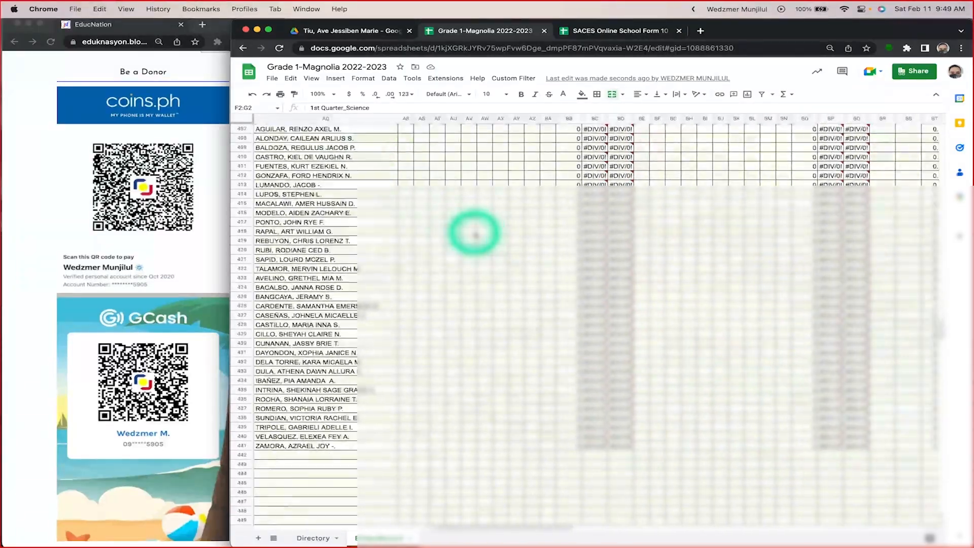
scroll(474, 233, down, 20)
scroll(475, 234, right, 8)
scroll(474, 233, up, 20)
scroll(474, 233, left, 12)
scroll(474, 234, up, 13)
scroll(474, 233, left, 1)
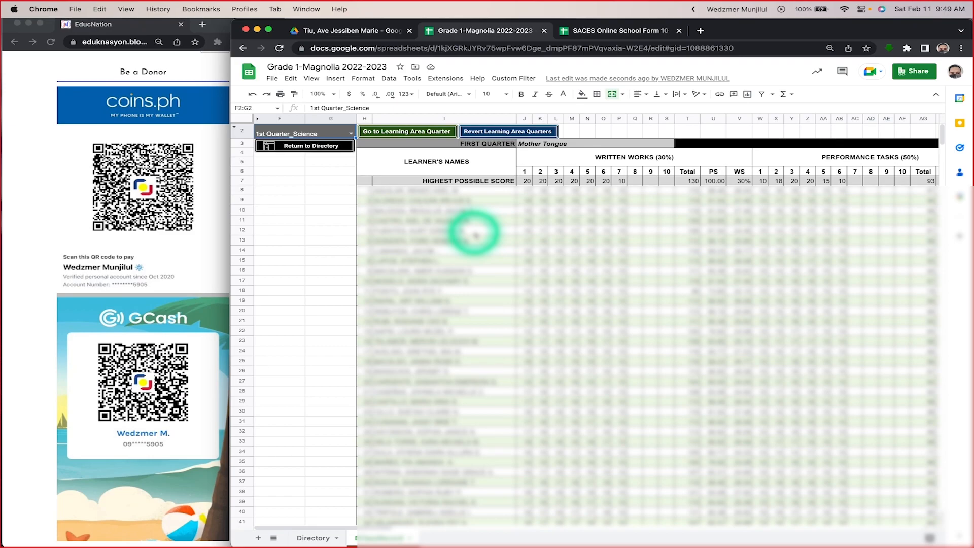
Step: Choose 1st Quarter_Arts as the learning area quarter and go to its section of the class record
click(350, 135)
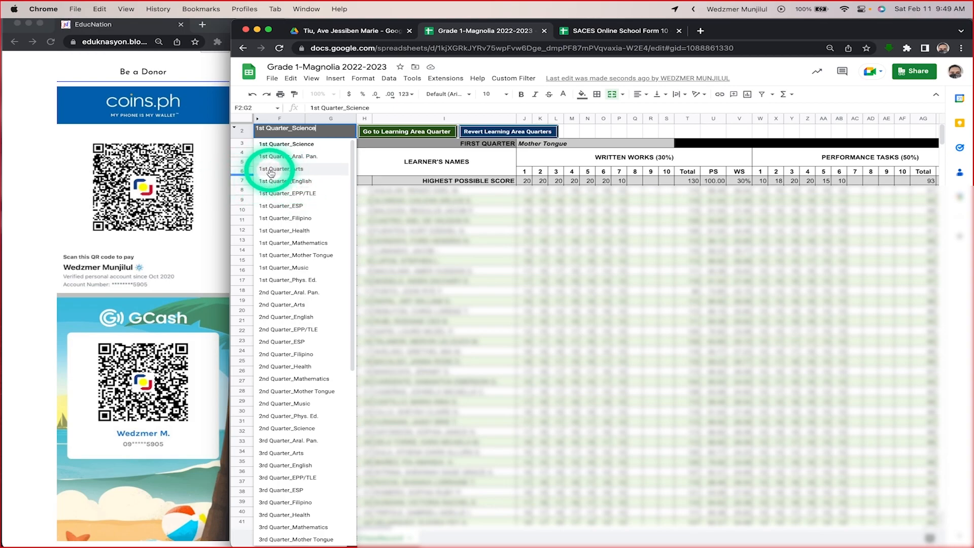
click(301, 173)
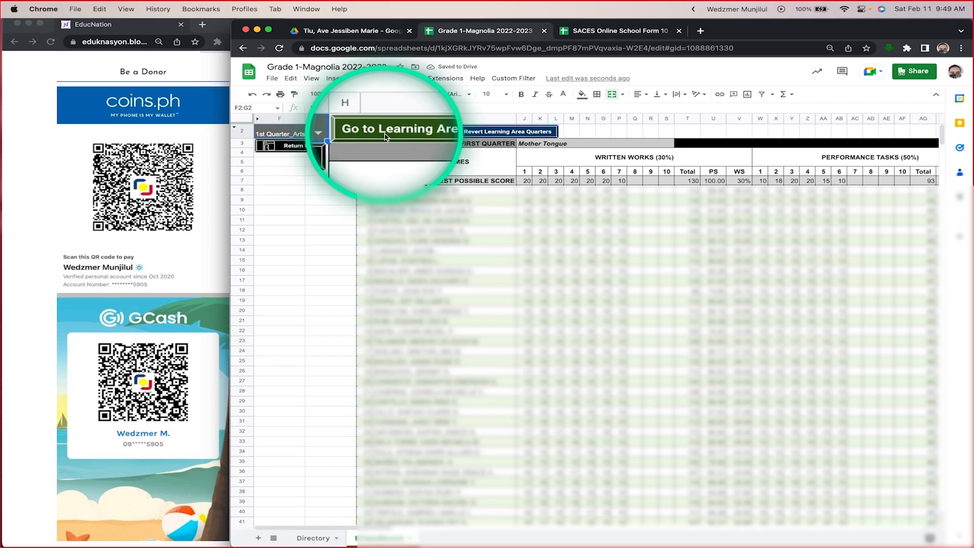
click(416, 135)
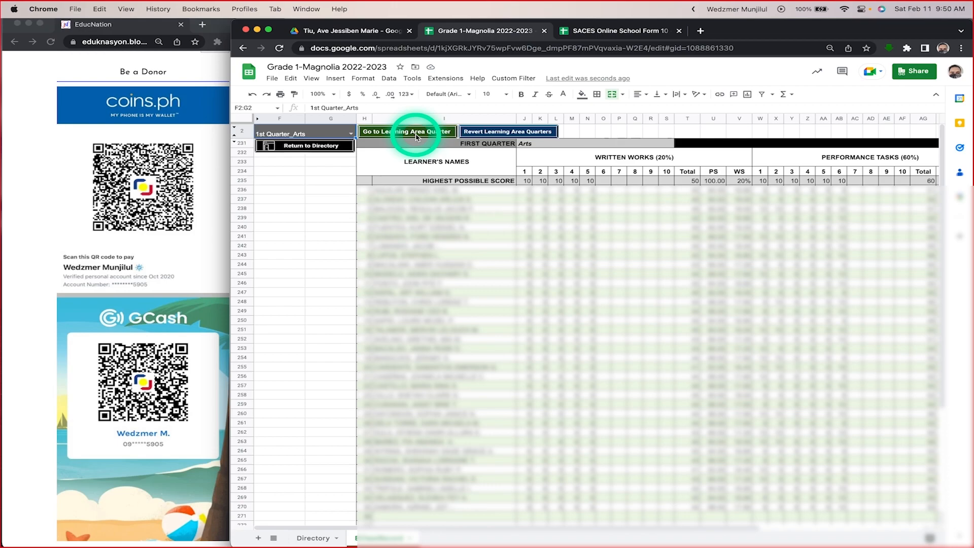
key(ctrl+super+space)
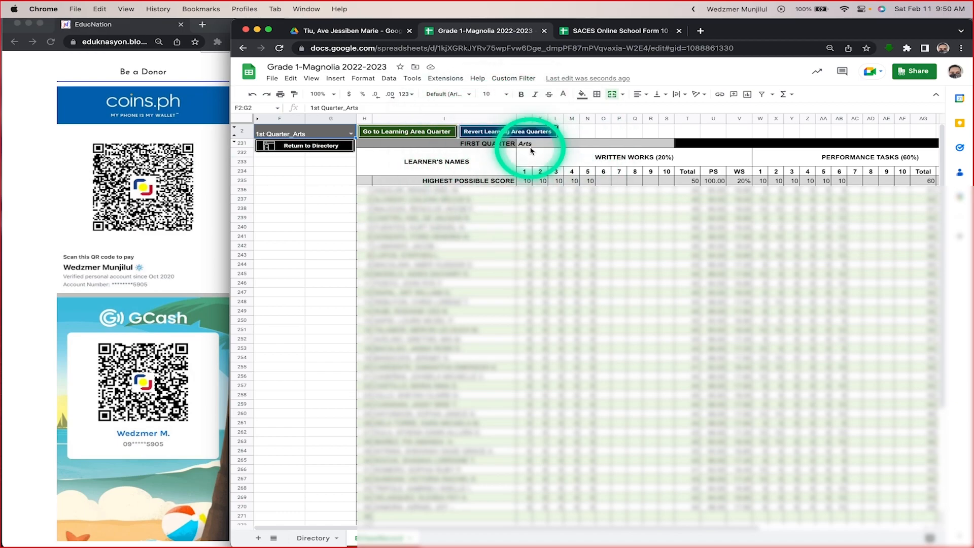
Step: Examine the First Quarter Arts section of the class record, covering its learner rows, score columns and grade columns
scroll(544, 226, down, 5)
scroll(543, 231, down, 1)
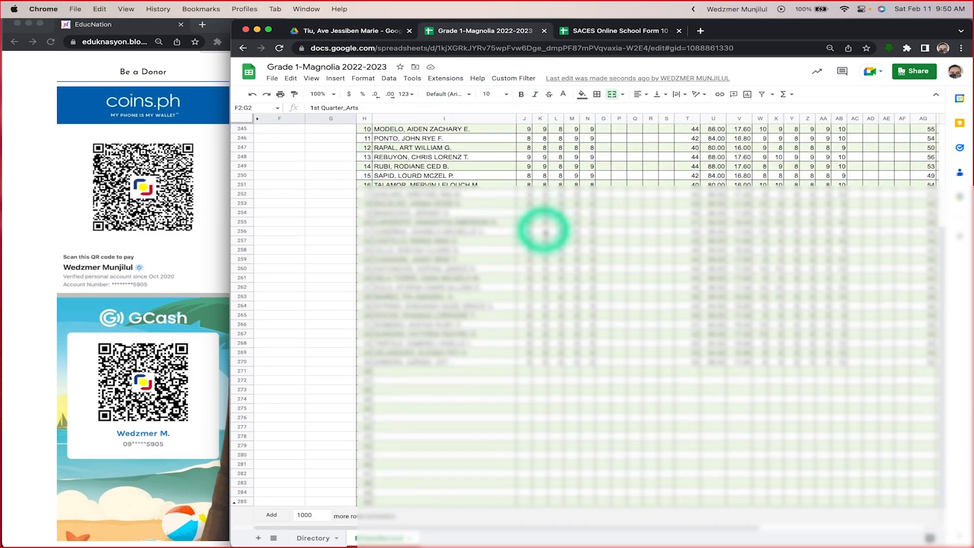
scroll(544, 230, right, 5)
scroll(545, 233, left, 5)
scroll(545, 233, up, 5)
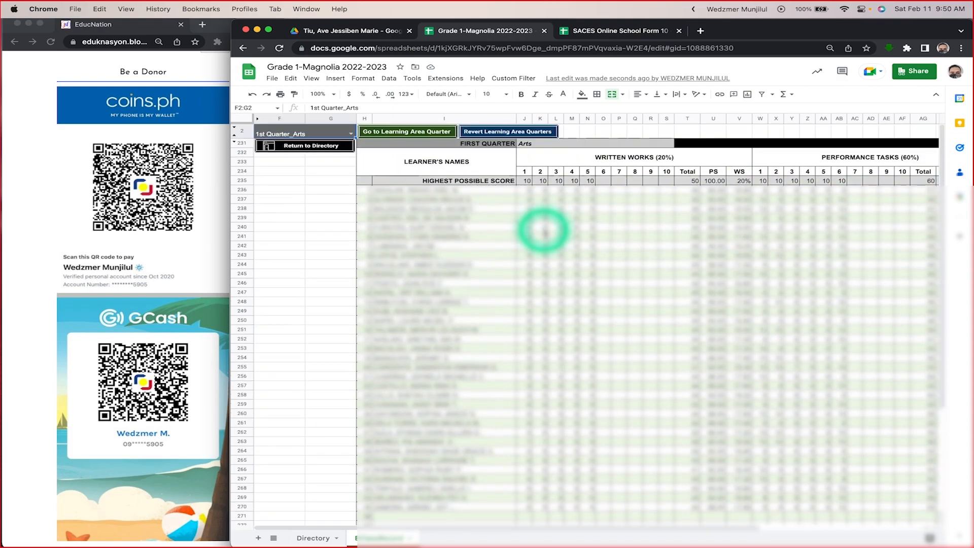
scroll(546, 232, right, 5)
scroll(545, 232, left, 5)
scroll(545, 232, down, 3)
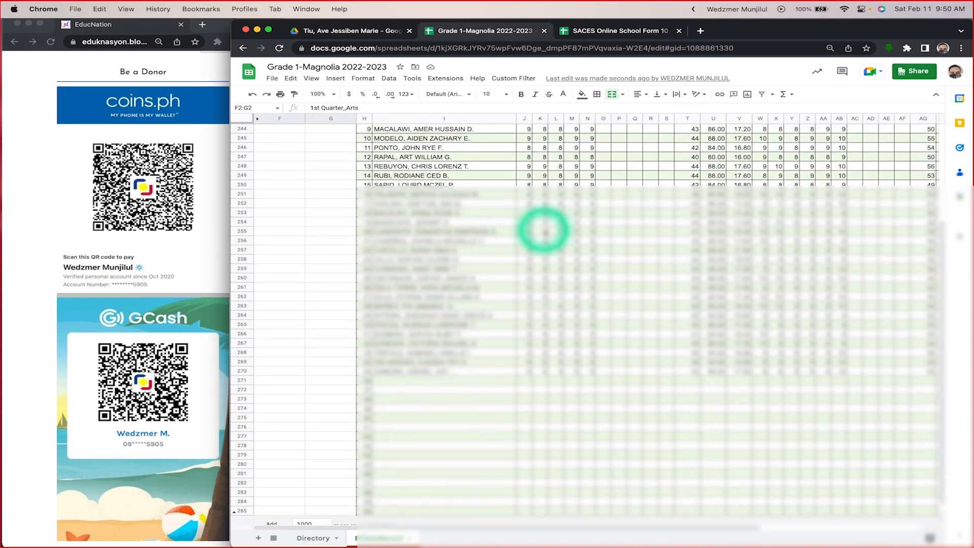
scroll(546, 232, up, 5)
scroll(544, 231, right, 5)
scroll(545, 230, left, 5)
scroll(544, 231, right, 5)
scroll(544, 231, left, 5)
scroll(545, 231, down, 3)
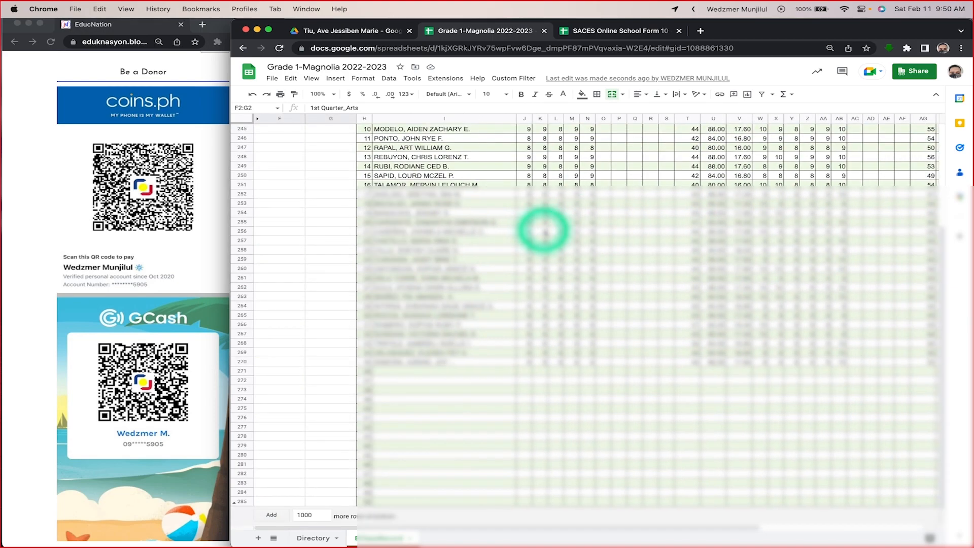
scroll(544, 230, right, 5)
scroll(545, 231, left, 5)
scroll(544, 230, up, 1)
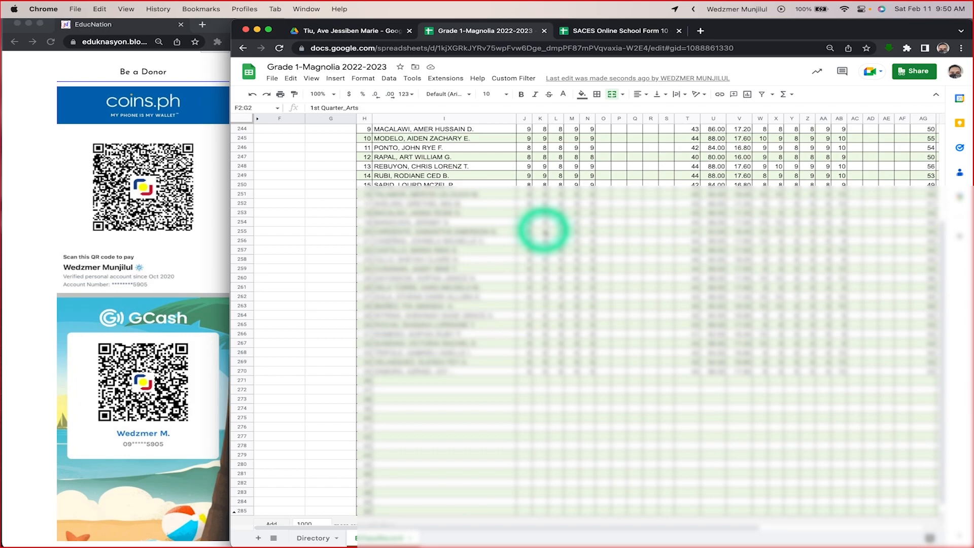
scroll(545, 231, up, 4)
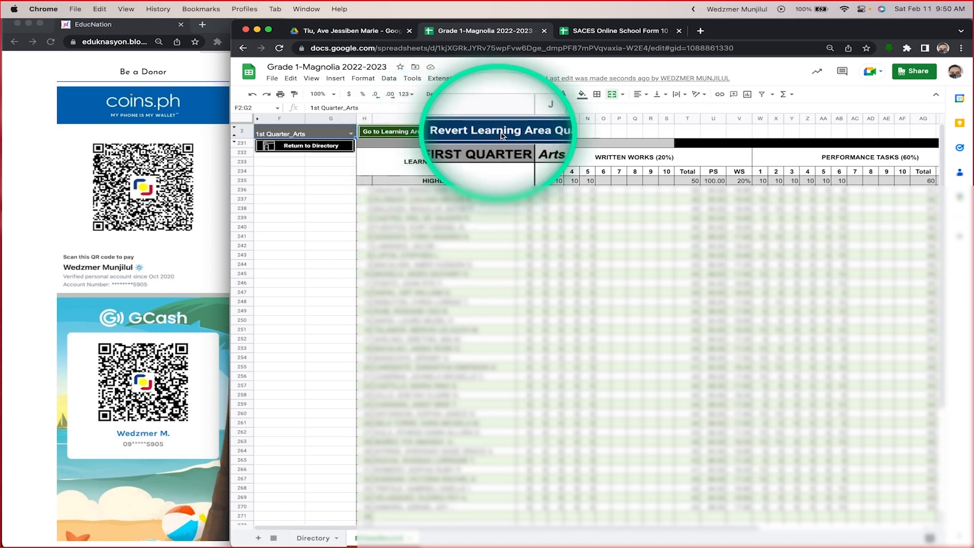
Step: Revert the learning area quarters to display the full class record, and check the sections below Mother Tongue
click(526, 136)
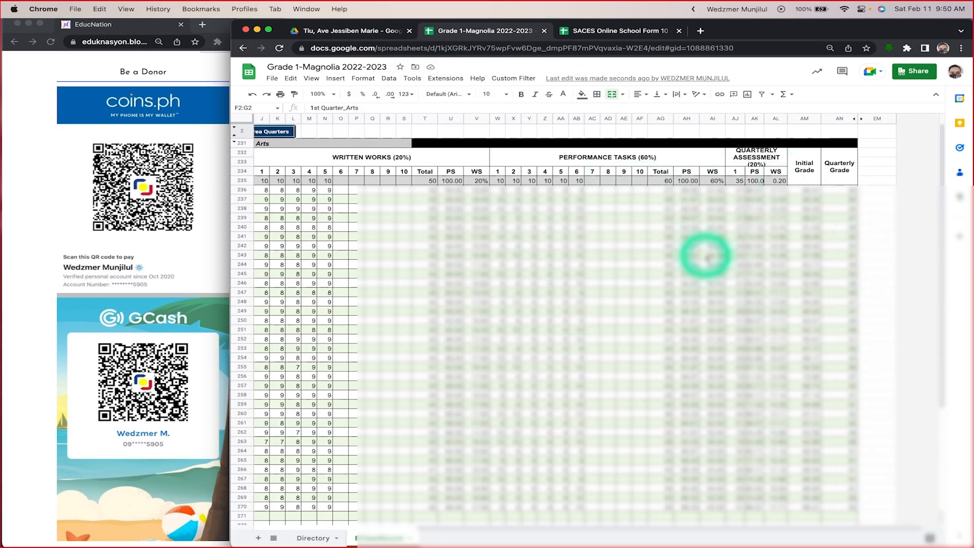
scroll(708, 258, right, 5)
scroll(708, 257, left, 5)
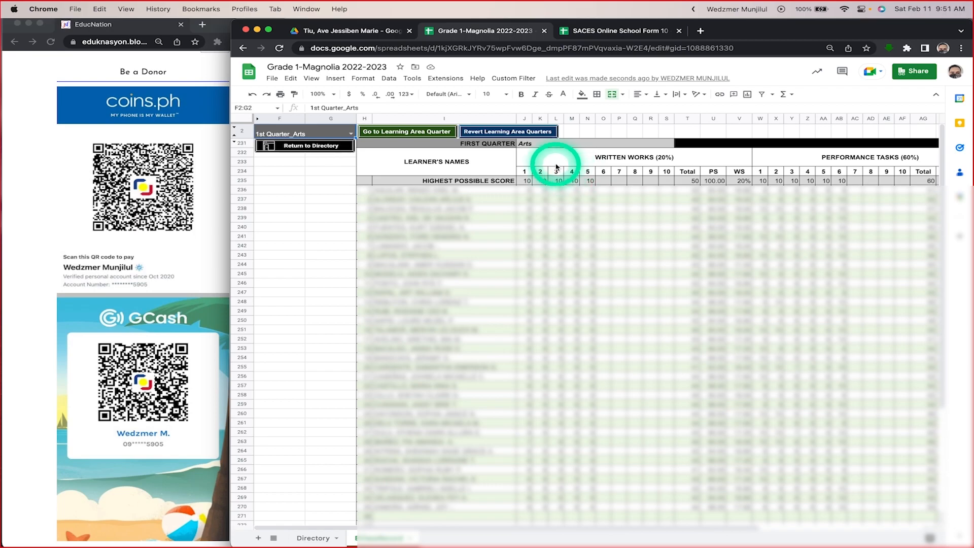
click(522, 135)
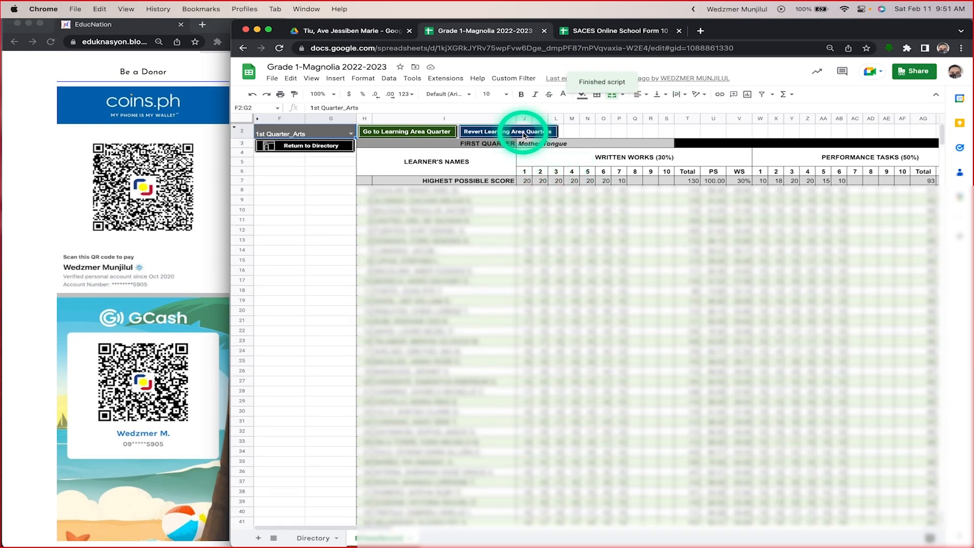
scroll(565, 350, down, 20)
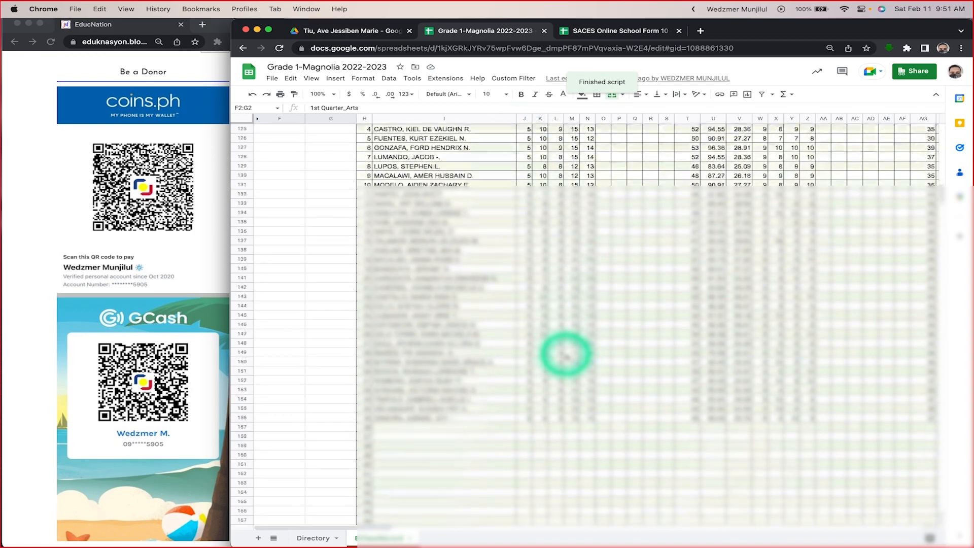
scroll(565, 356, up, 20)
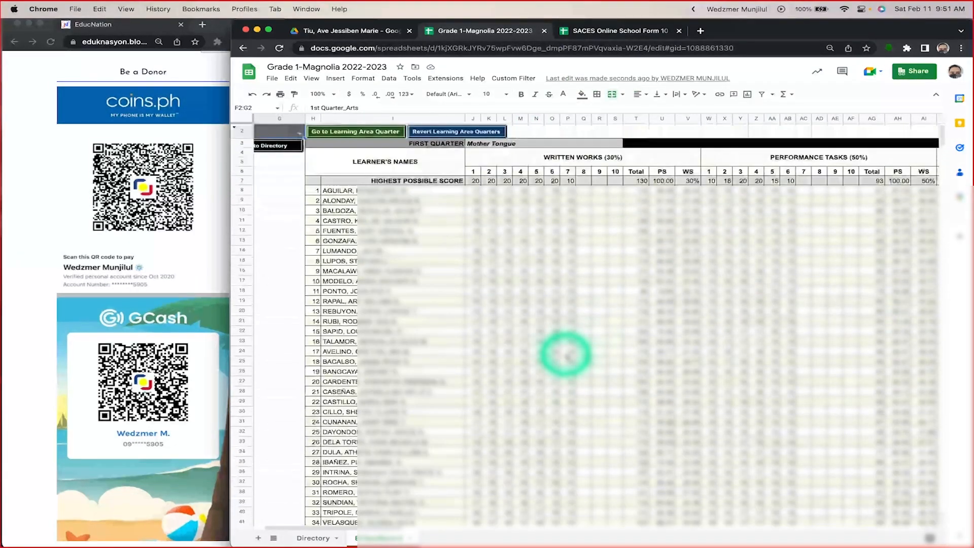
scroll(511, 355, left, 2)
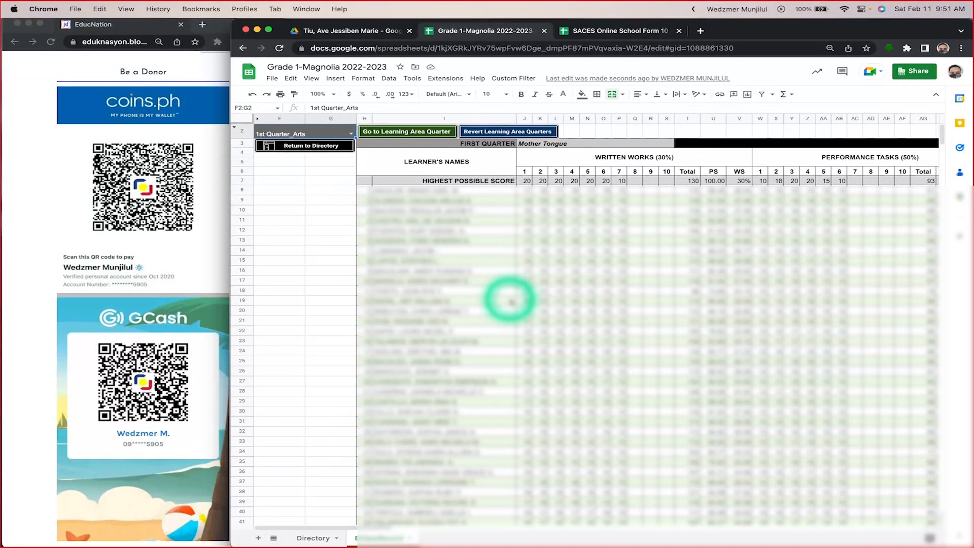
Step: Choose 1st Quarter_Mathematics, go to its section of the class record, and look over its score and grade columns
click(350, 135)
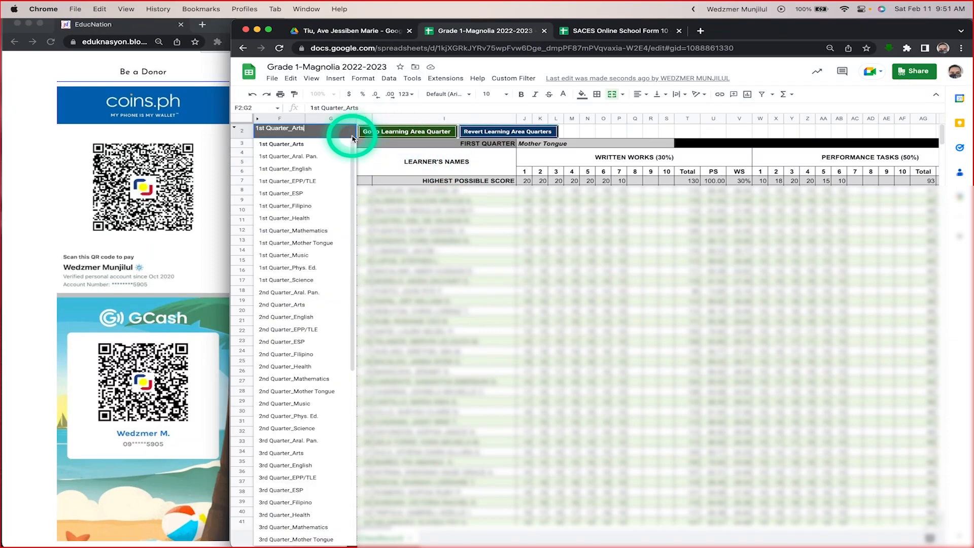
click(294, 230)
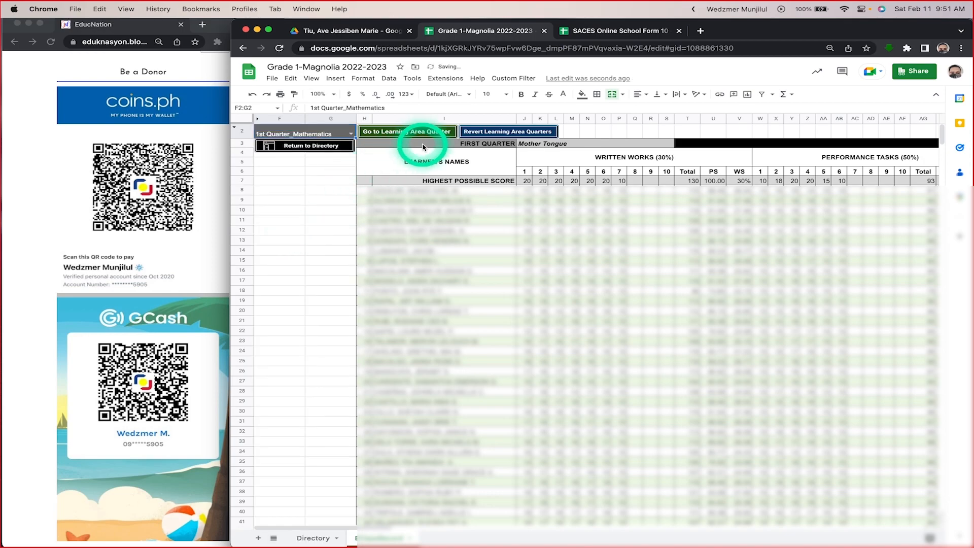
click(405, 133)
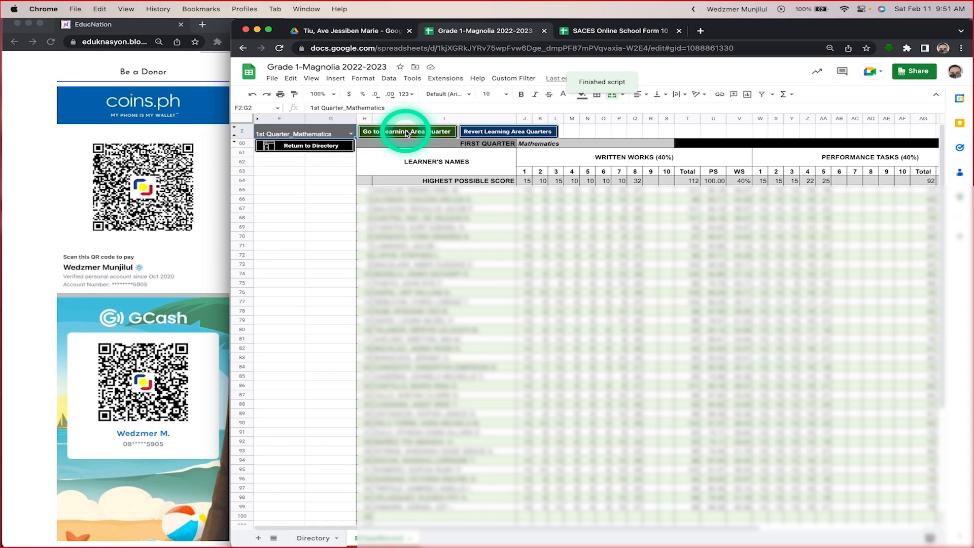
scroll(609, 338, right, 5)
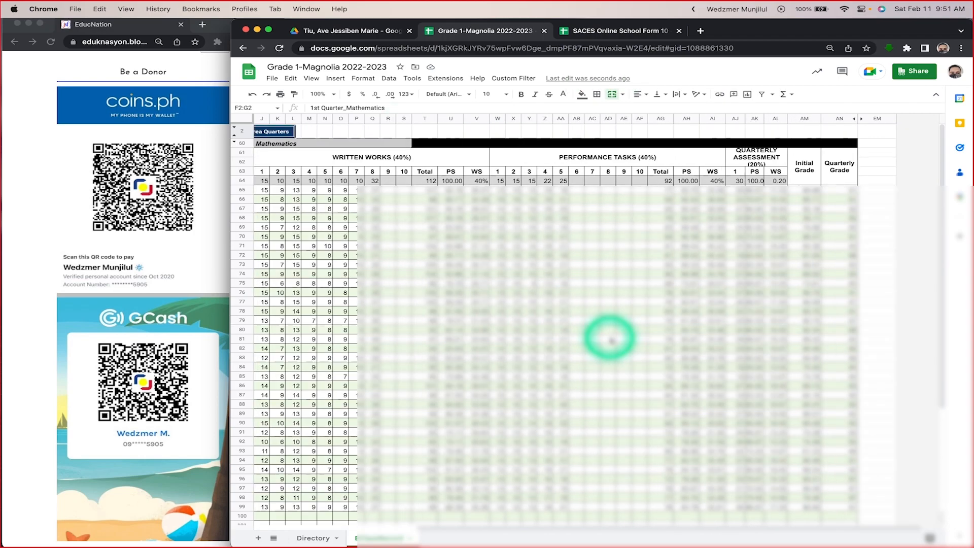
scroll(608, 338, down, 5)
scroll(611, 340, left, 2)
scroll(611, 340, up, 3)
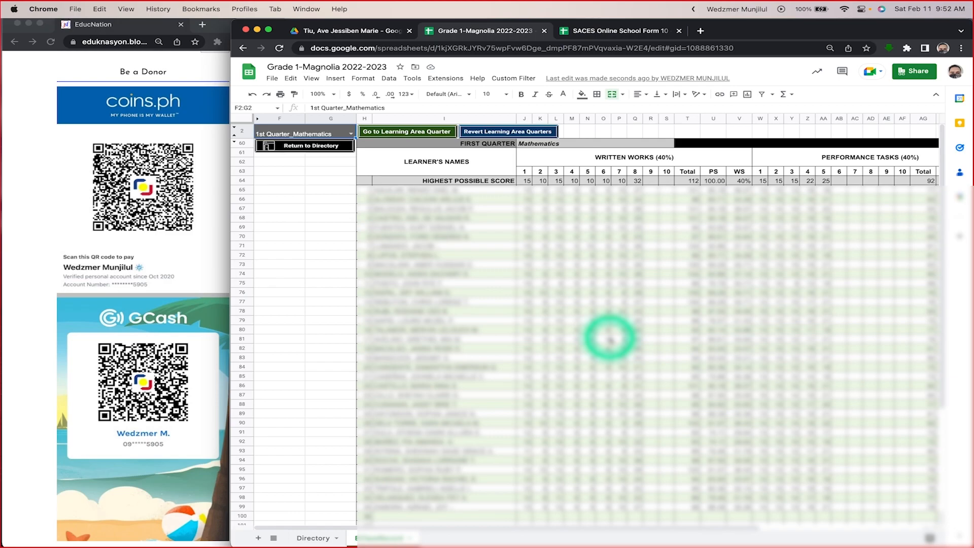
Step: Switch to the Microsoft Teams meeting to check the participants and chat, and return to the class record in Chrome
key(super+Tab)
key(super+Tab)
key(super+Tab)
key(super+Tab)
key(super+Tab)
key(super+Tab)
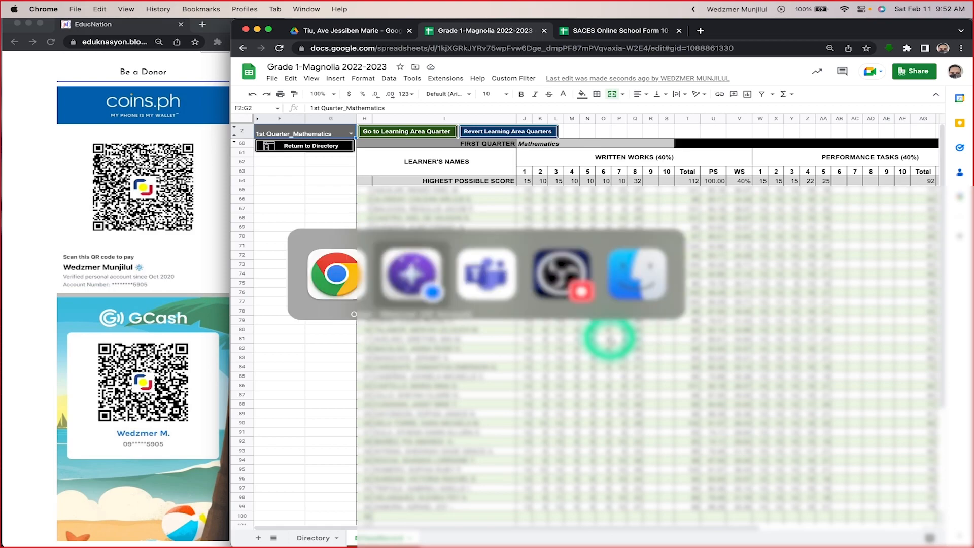
key(super+Tab)
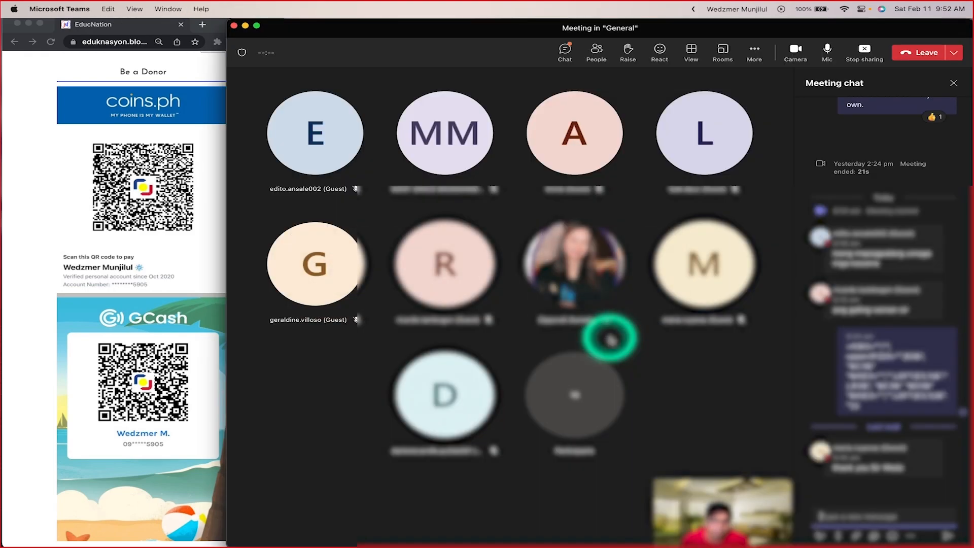
key(super+Tab)
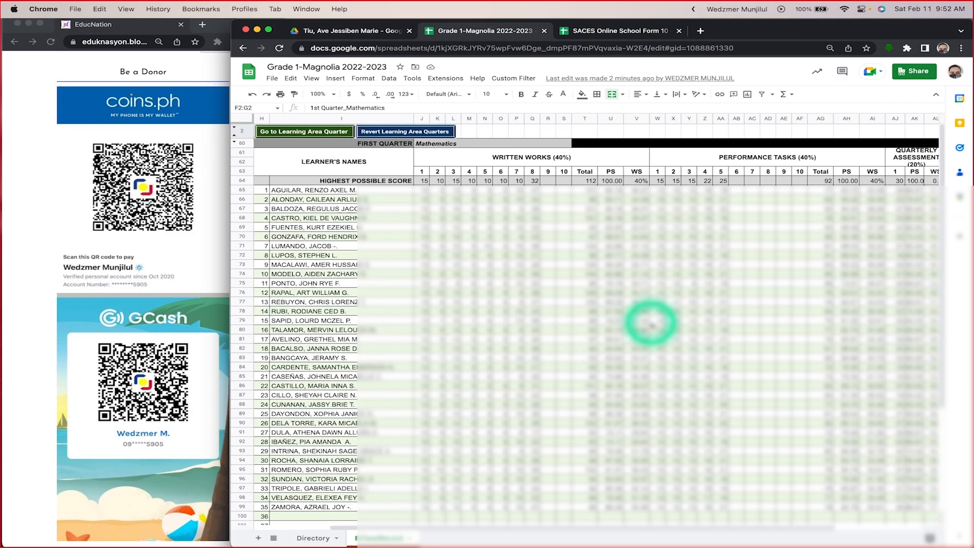
Step: Inspect the formulas behind the First Quarter Mathematics written works Total and PS cells and the quarterly assessment PS cells
scroll(491, 200, right, 5)
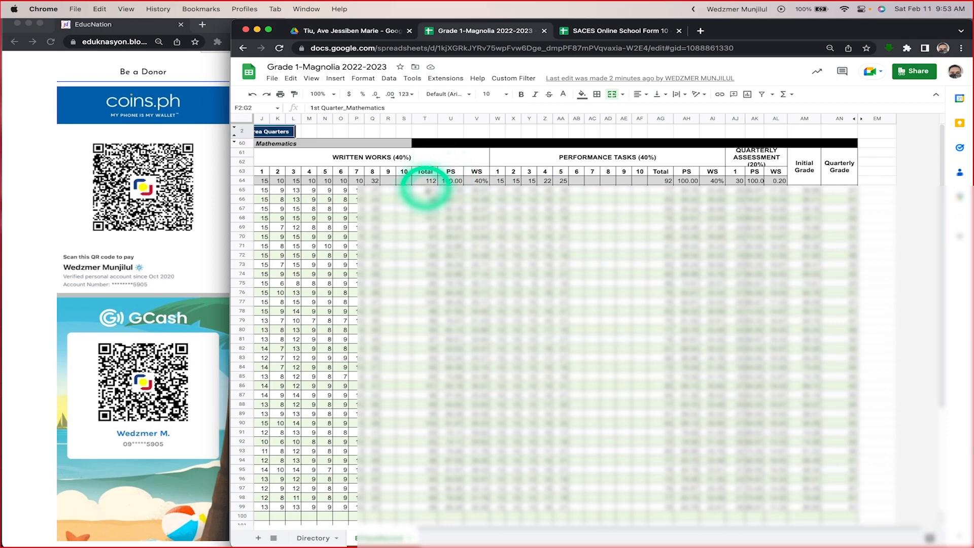
click(425, 173)
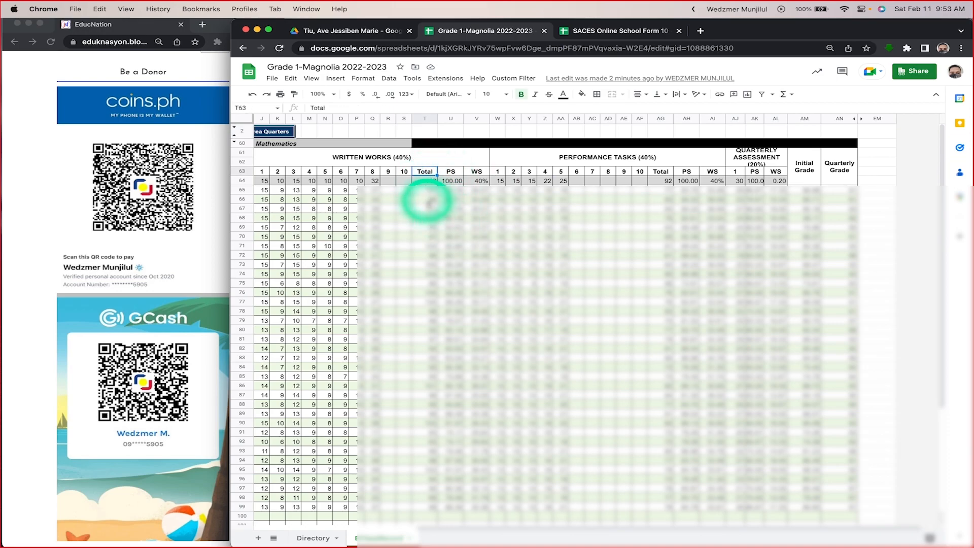
click(425, 180)
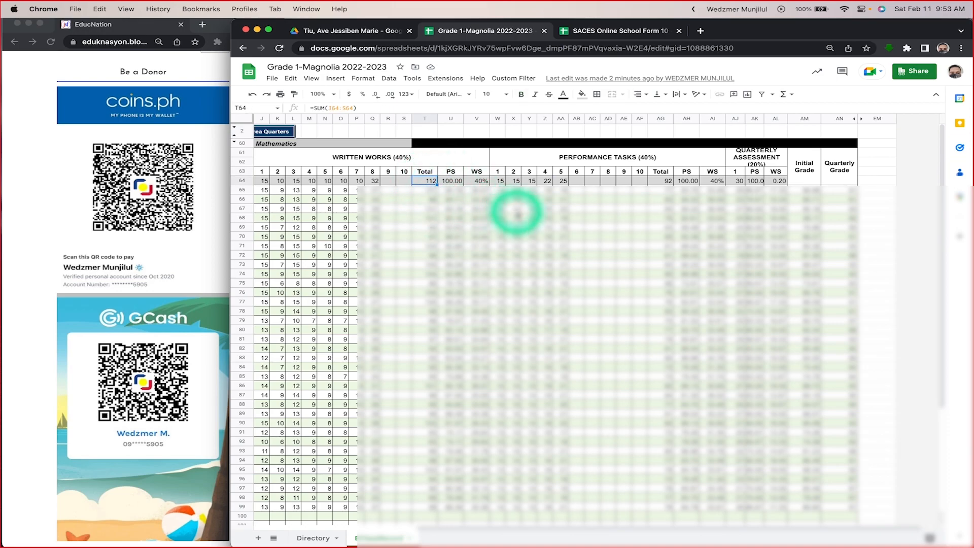
click(454, 218)
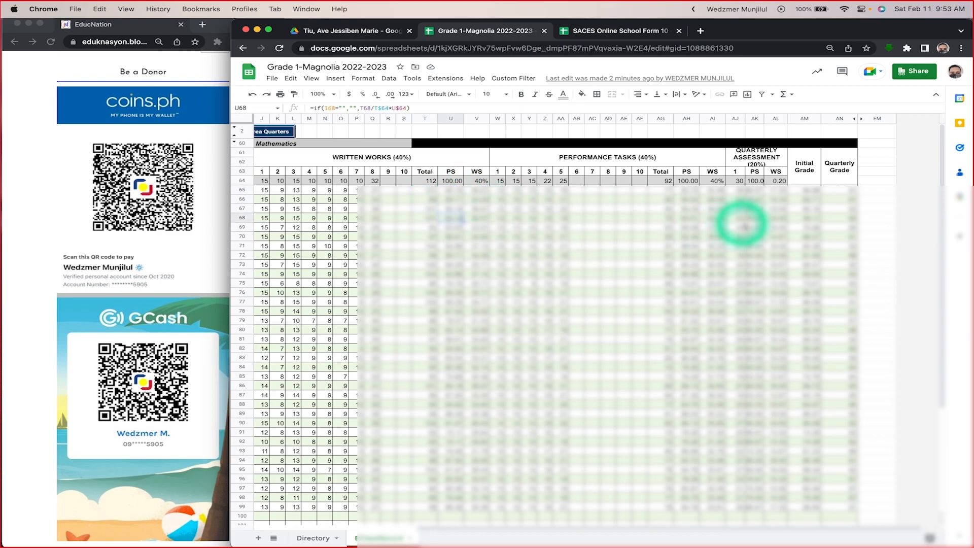
click(758, 207)
key(Down)
key(Down)
key(Down)
key(Down)
key(Down)
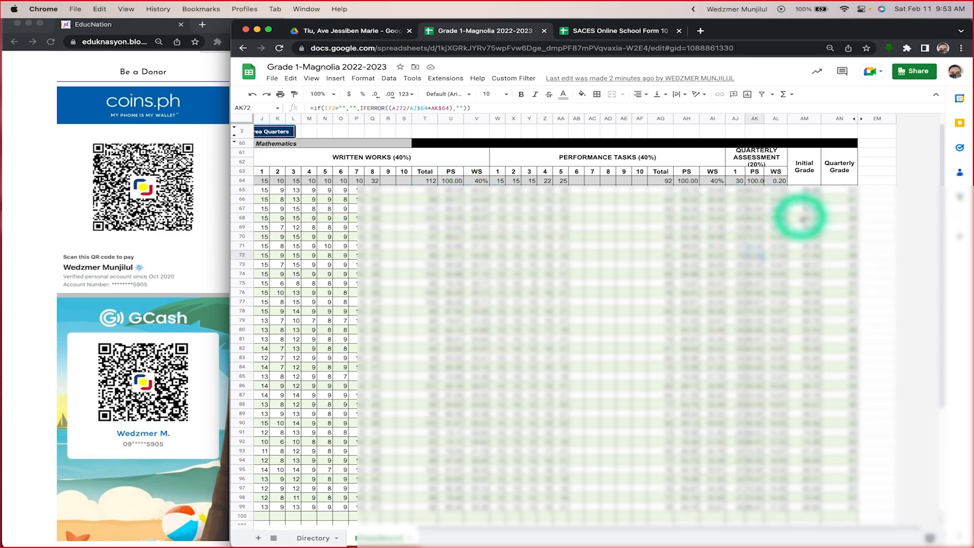
Step: Inspect the formula behind an Initial Grade cell in First Quarter Mathematics, and return to the directory
click(805, 236)
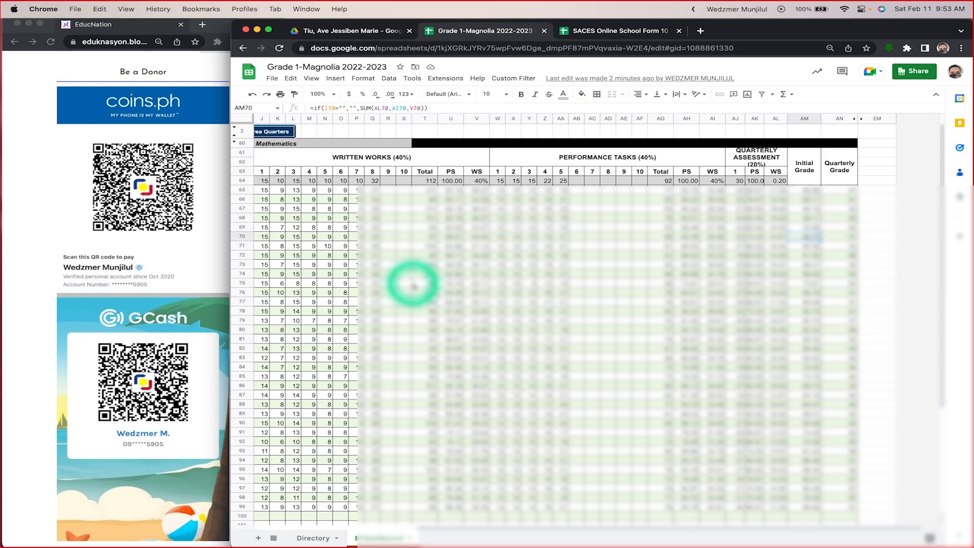
scroll(414, 286, left, 5)
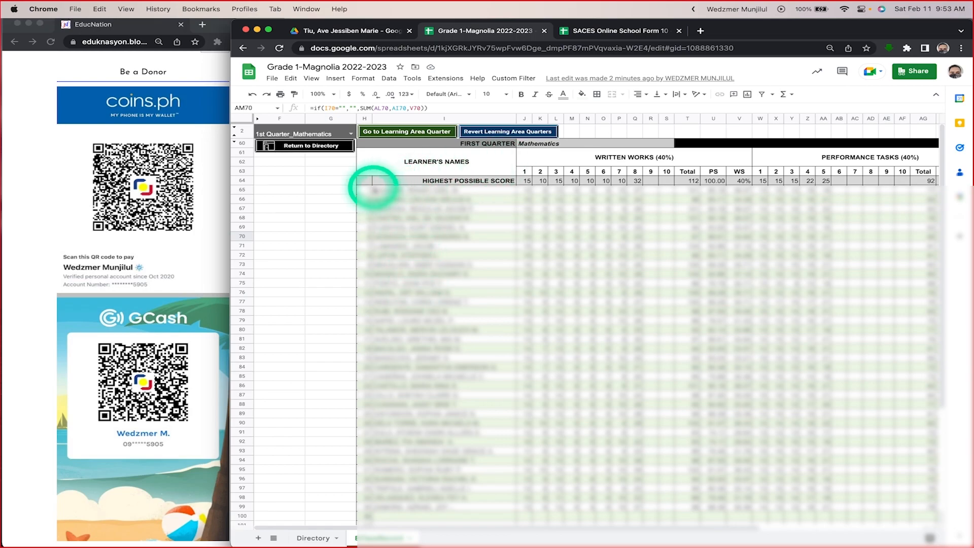
click(302, 147)
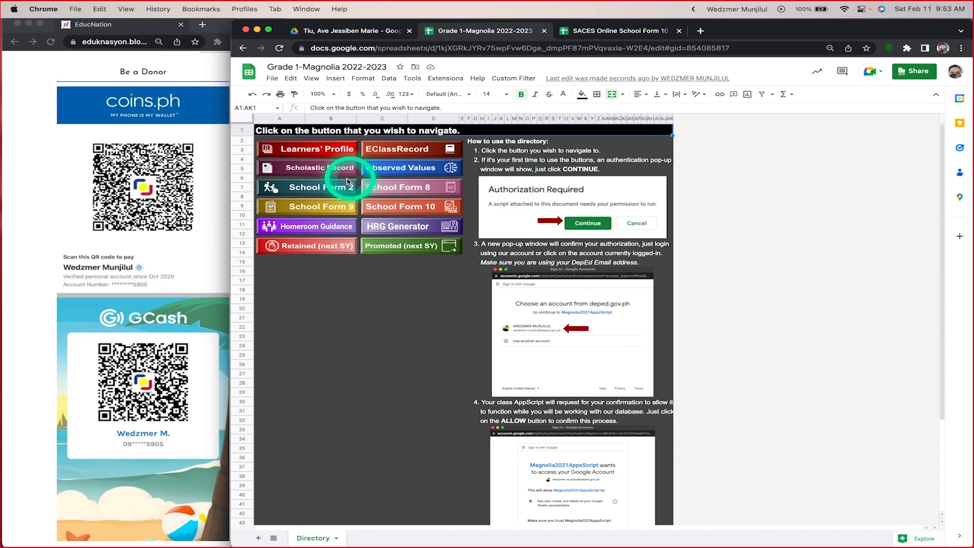
Step: Open the Observed Values sheet from the directory and look over its core values columns across the quarters
click(401, 169)
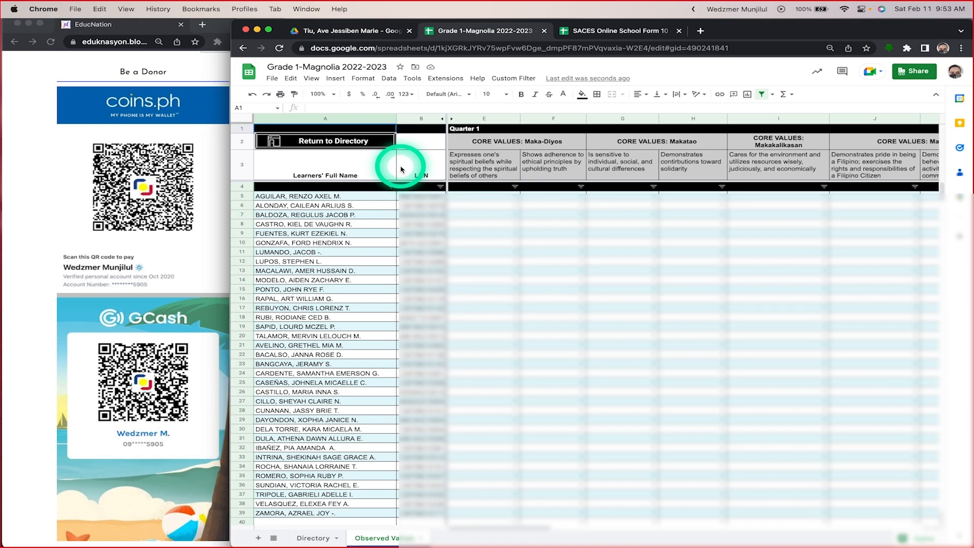
scroll(781, 256, right, 10)
scroll(784, 258, right, 10)
scroll(783, 258, left, 15)
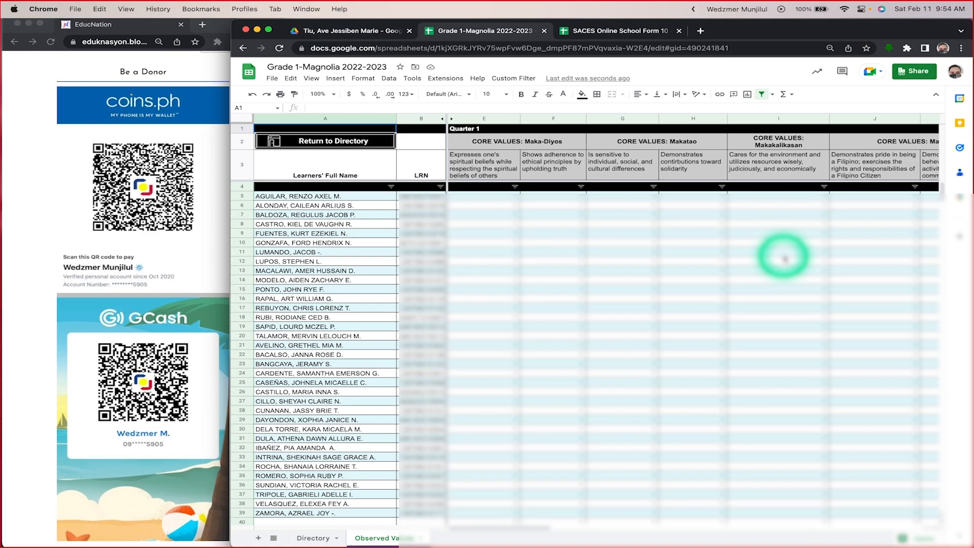
scroll(785, 259, right, 3)
scroll(784, 258, left, 3)
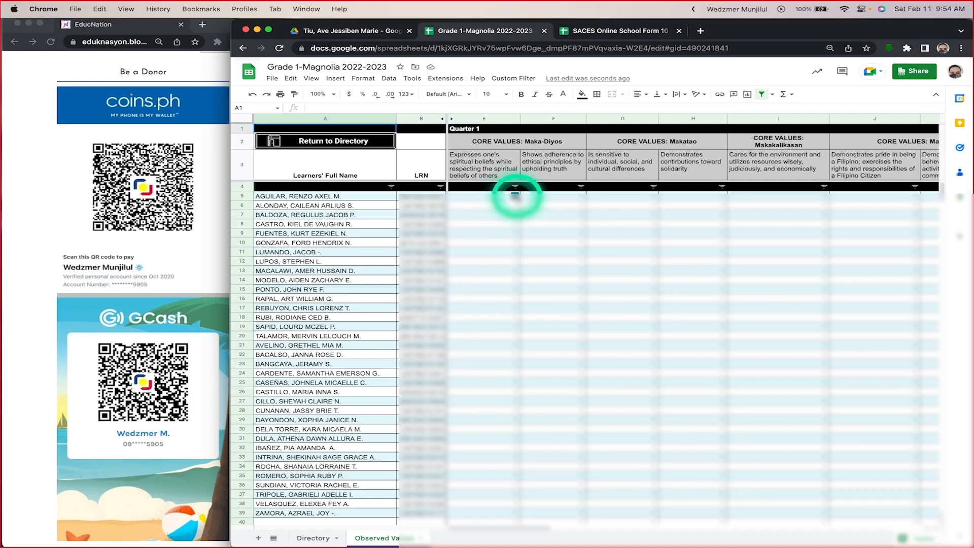
Step: Check the rating choices in the first learner's Quarter 1 Maka-Diyos cell without choosing one, and review the other quarters' columns
click(514, 196)
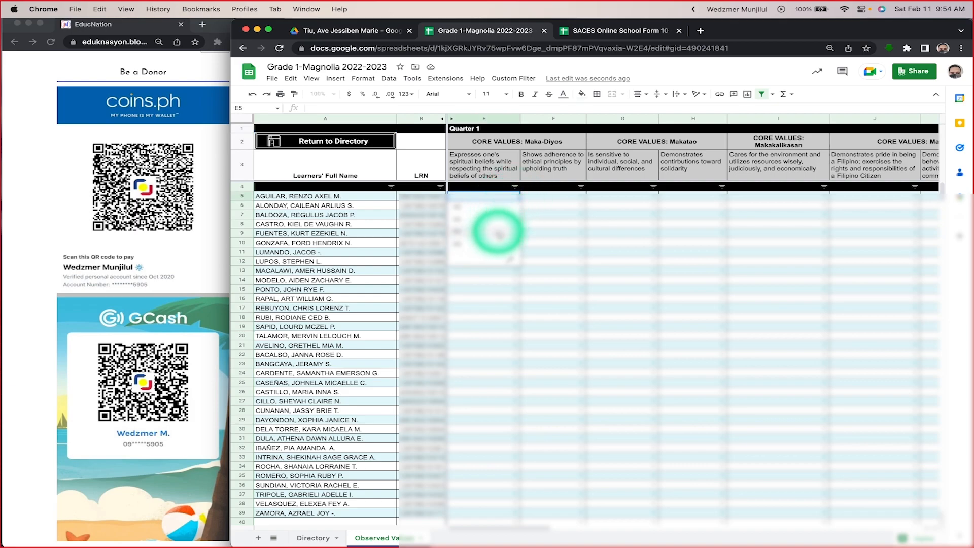
key(Escape)
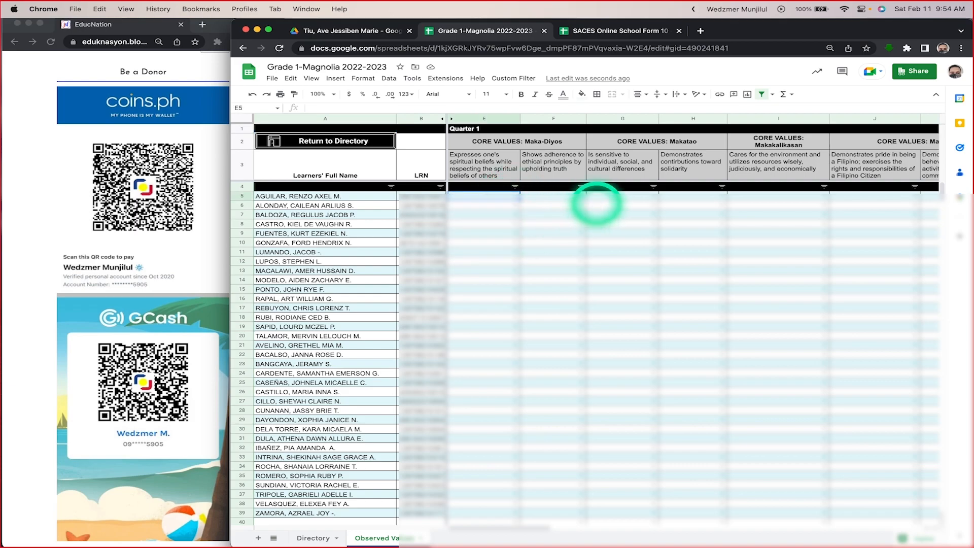
scroll(702, 228, right, 5)
scroll(713, 233, left, 5)
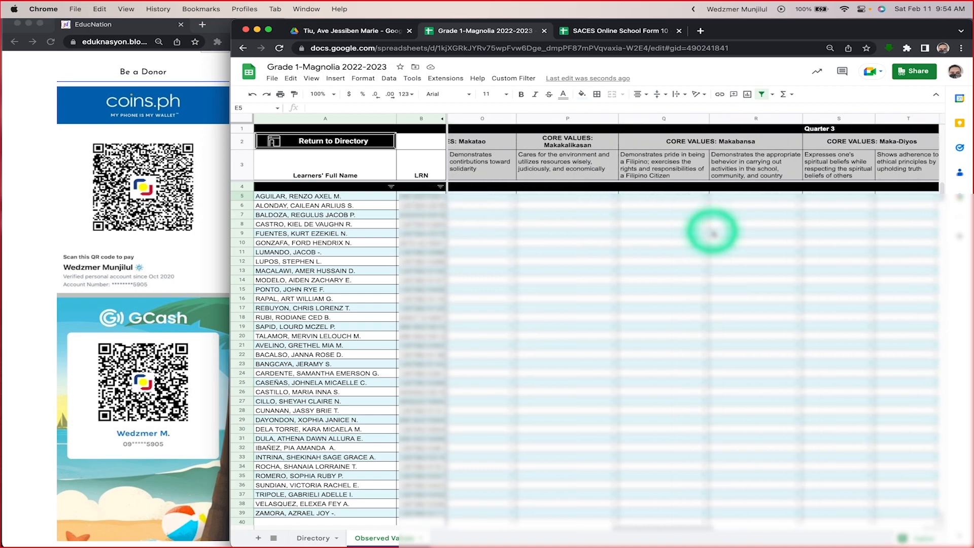
Step: Inspect the formulas behind the first learner's full name and LRN cells in Observed Values, and look through both columns
click(299, 198)
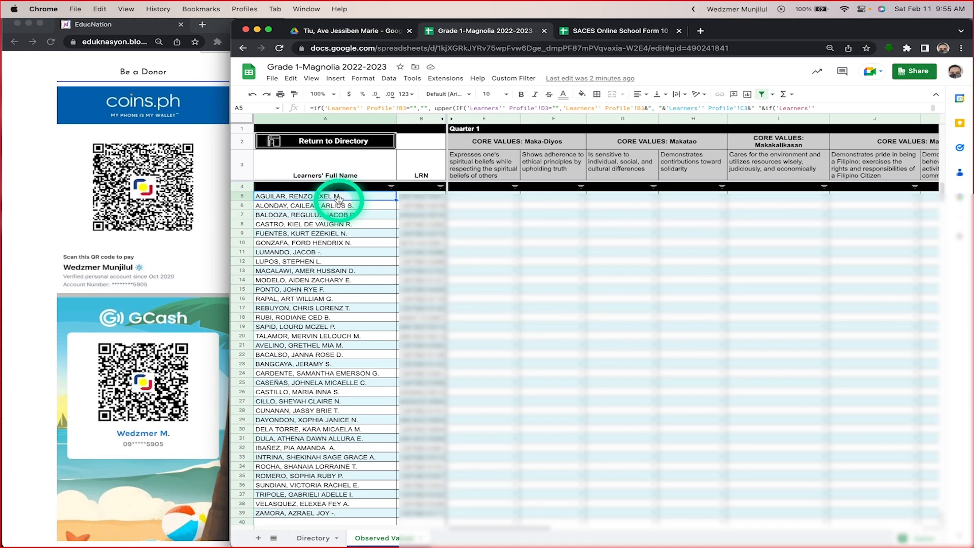
scroll(354, 370, down, 5)
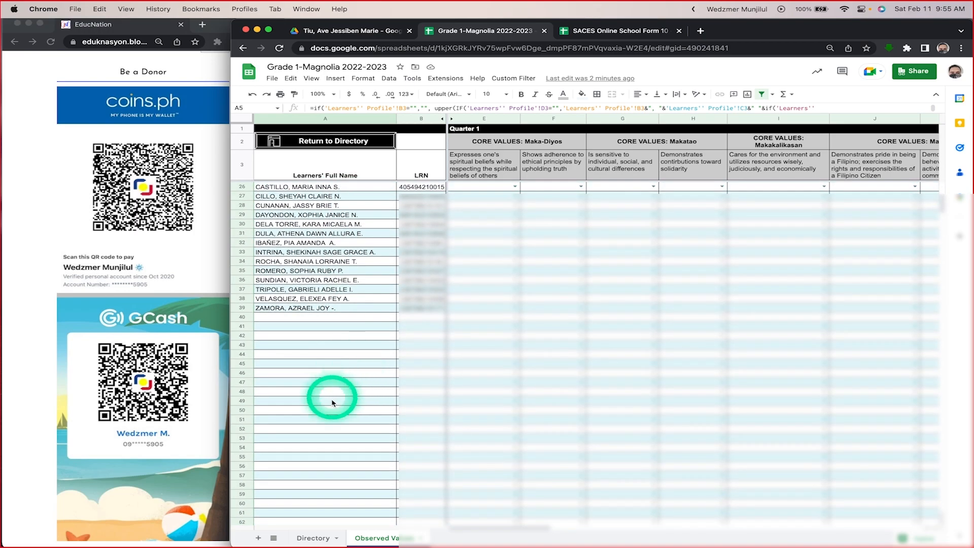
scroll(334, 367, up, 5)
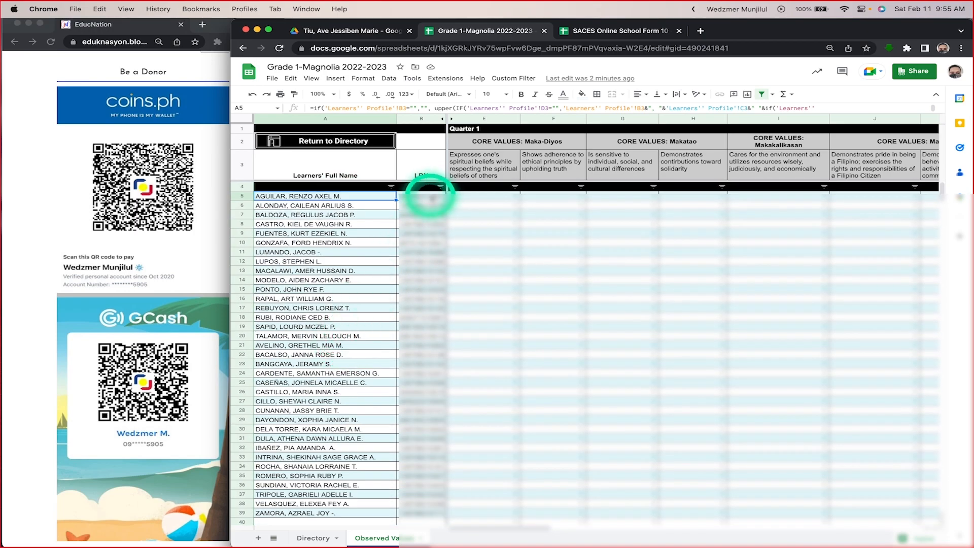
click(426, 201)
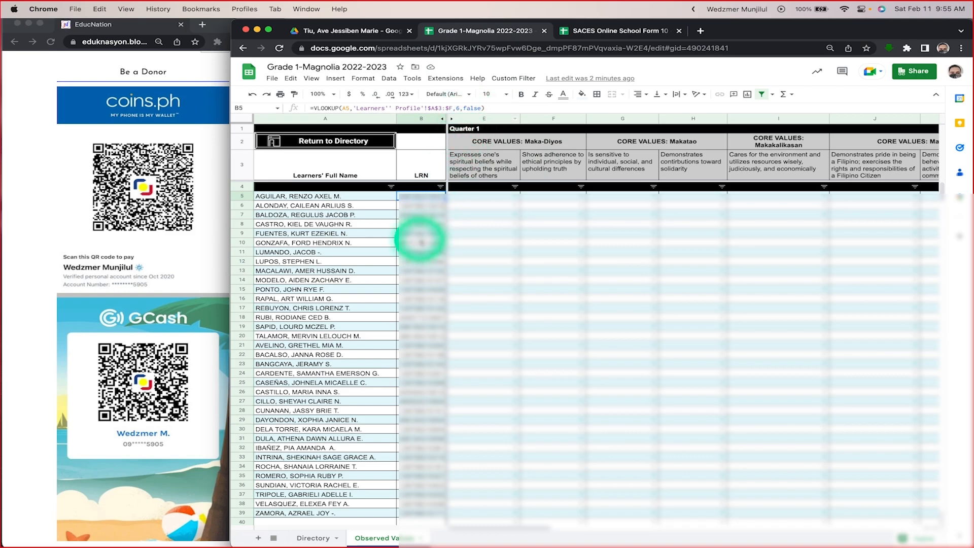
scroll(421, 240, down, 5)
scroll(420, 239, up, 5)
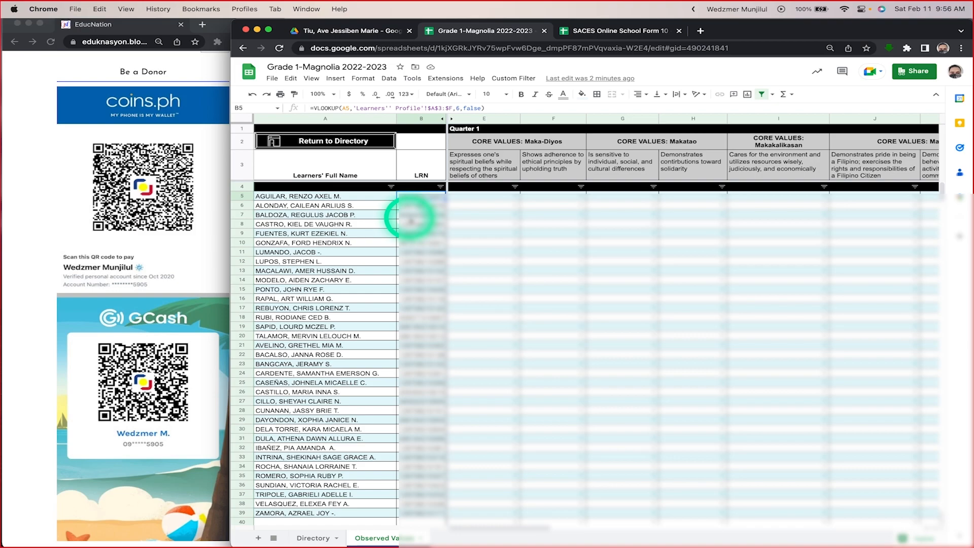
scroll(758, 240, right, 10)
scroll(758, 240, left, 10)
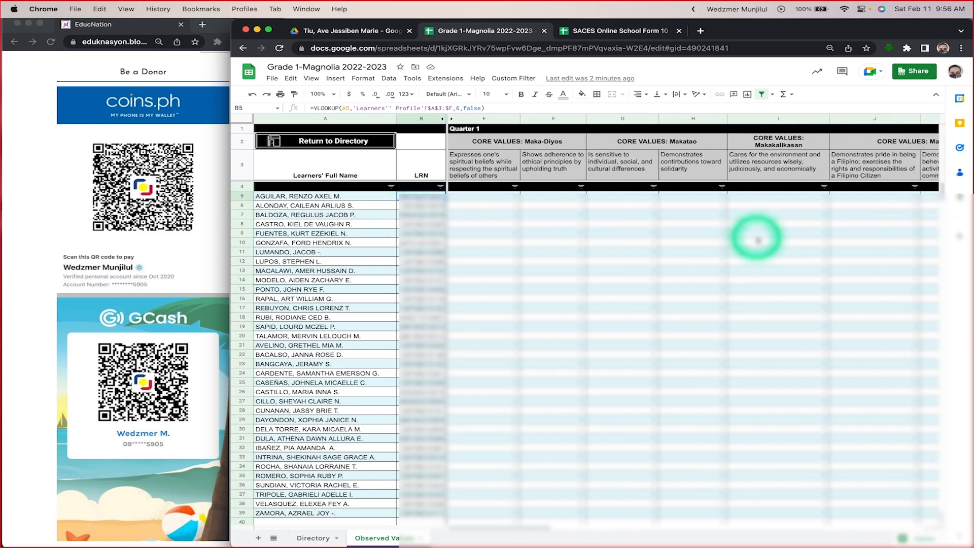
Step: Switch to Microsoft Teams to check the meeting and the General channel, and return to the Observed Values sheet in Chrome
key(super+Tab)
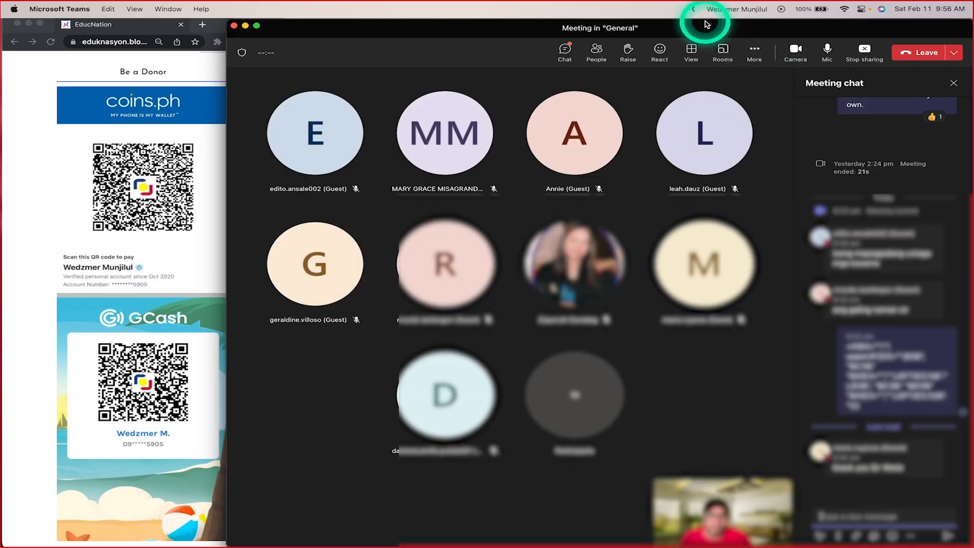
drag(707, 24, 707, 0)
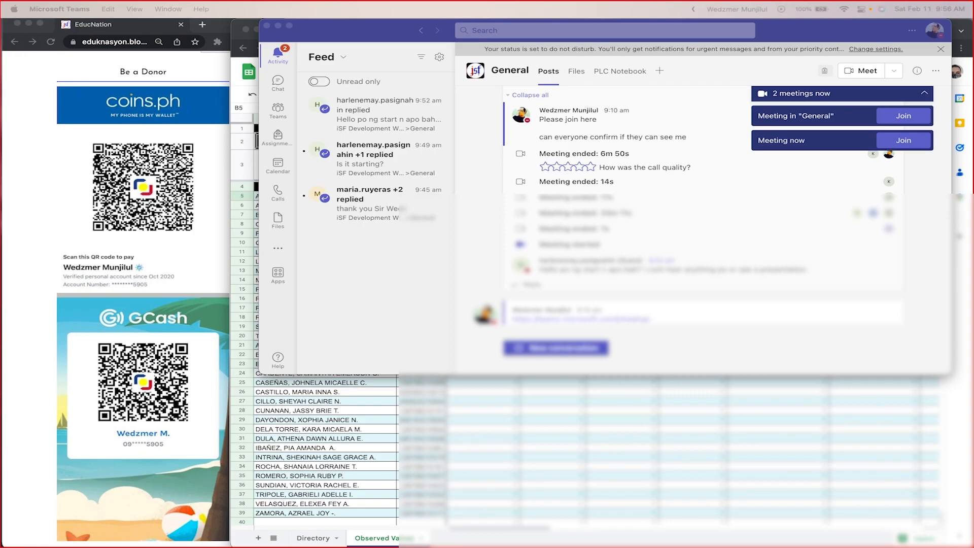
click(464, 489)
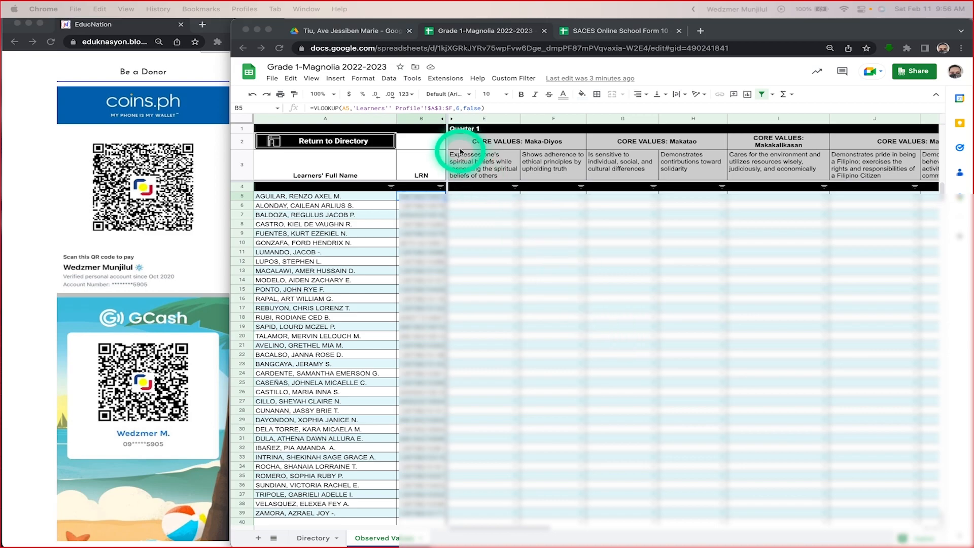
Step: Return to the directory and open the learners' Scholastic Record sheet
click(351, 144)
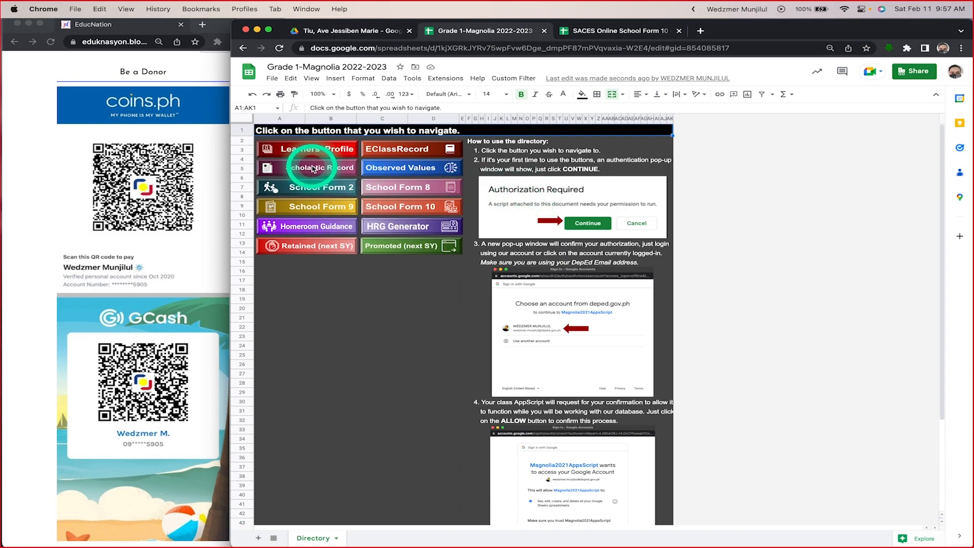
click(313, 169)
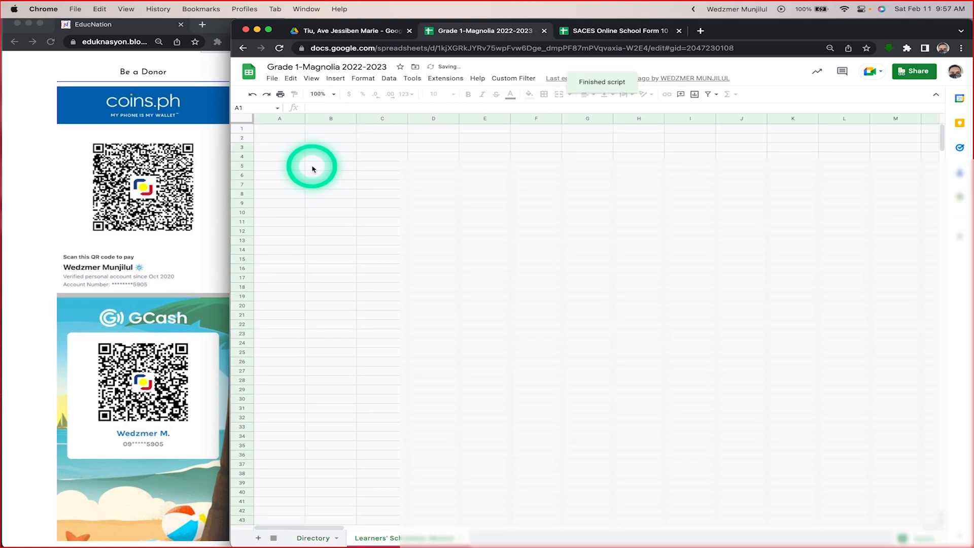
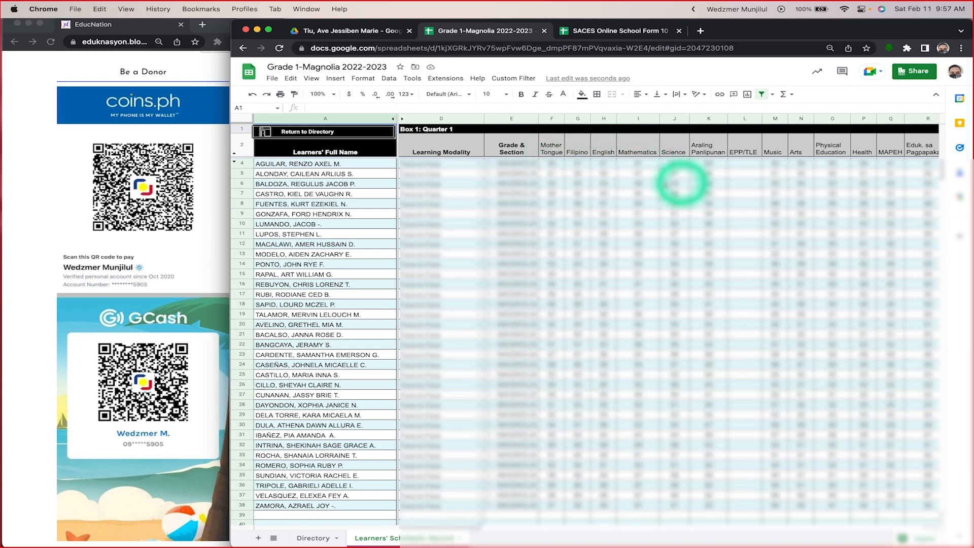
Step: Look over the Quarter 1 columns of the Scholastic Record and compare them with the scholastic section in SACES Online School Form 10
scroll(745, 178, right, 3)
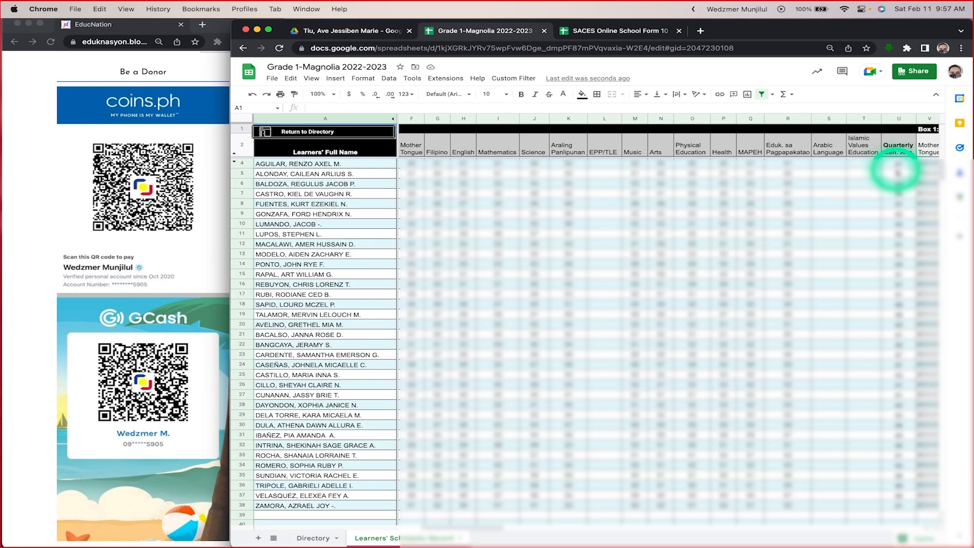
scroll(786, 182, left, 3)
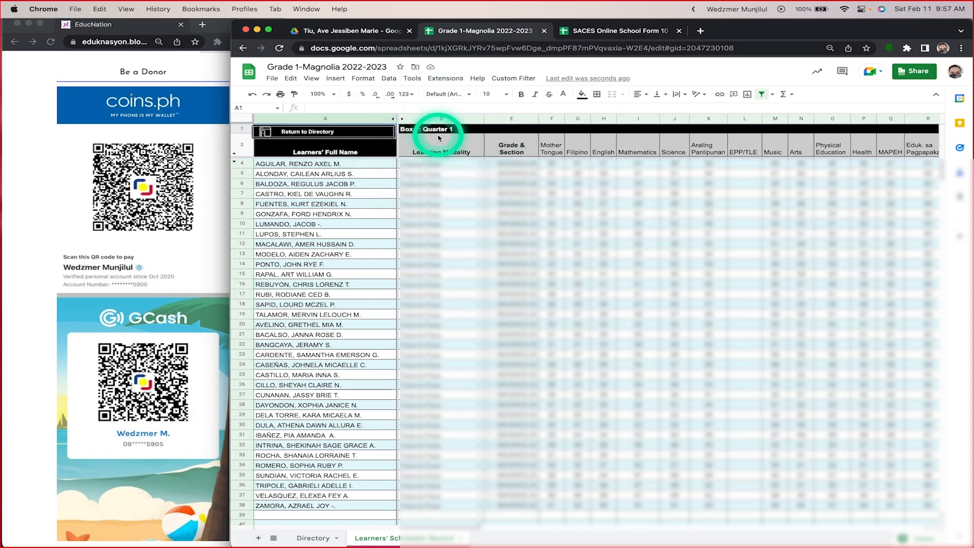
click(589, 31)
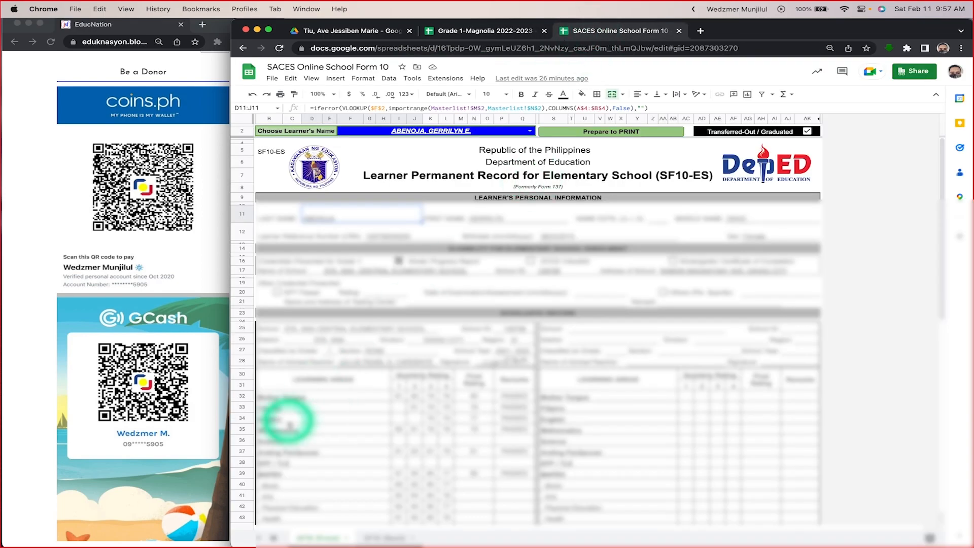
scroll(287, 419, down, 1)
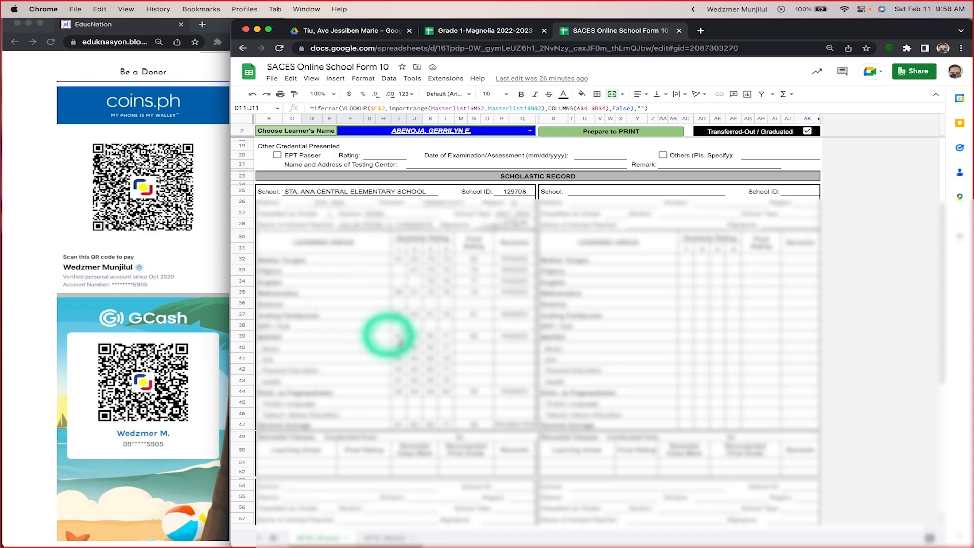
Step: Review the Quarter 1 columns in the Grade 1-Magnolia spreadsheet again, and return to the beginning of the School Form 10 record
click(488, 31)
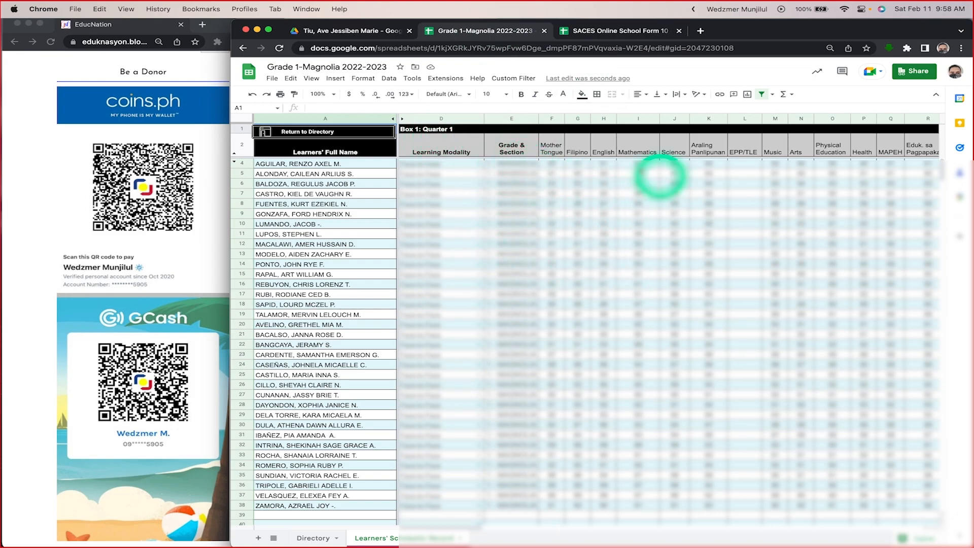
scroll(637, 253, right, 3)
scroll(637, 254, left, 3)
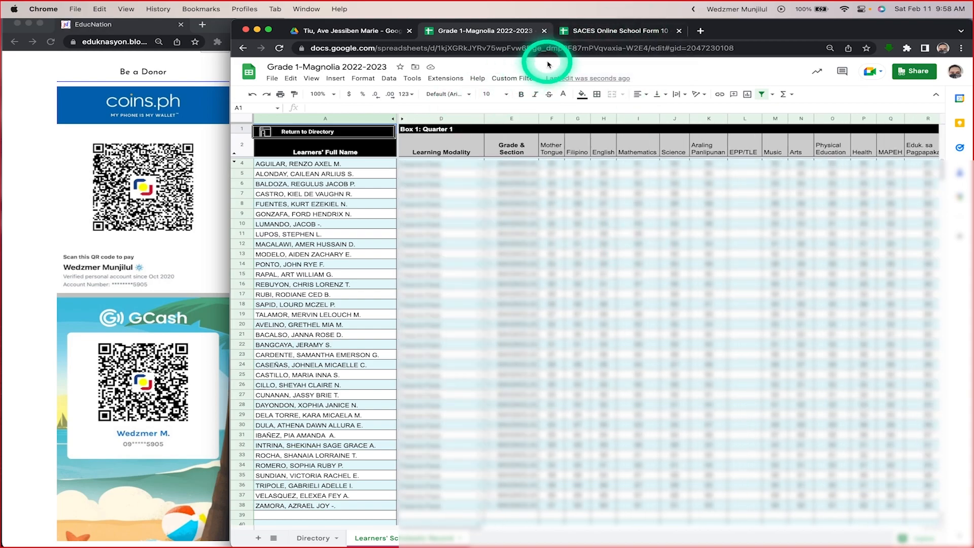
click(616, 30)
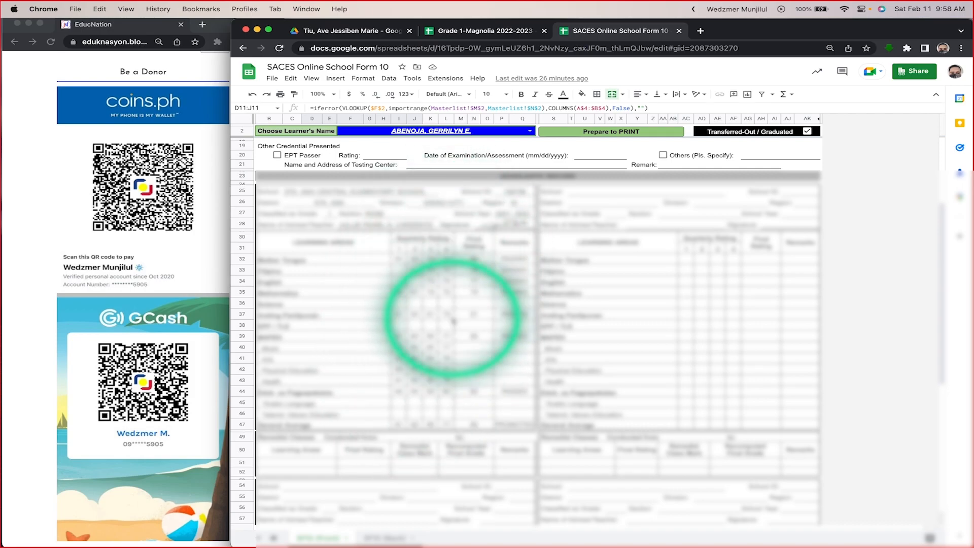
scroll(453, 320, up, 5)
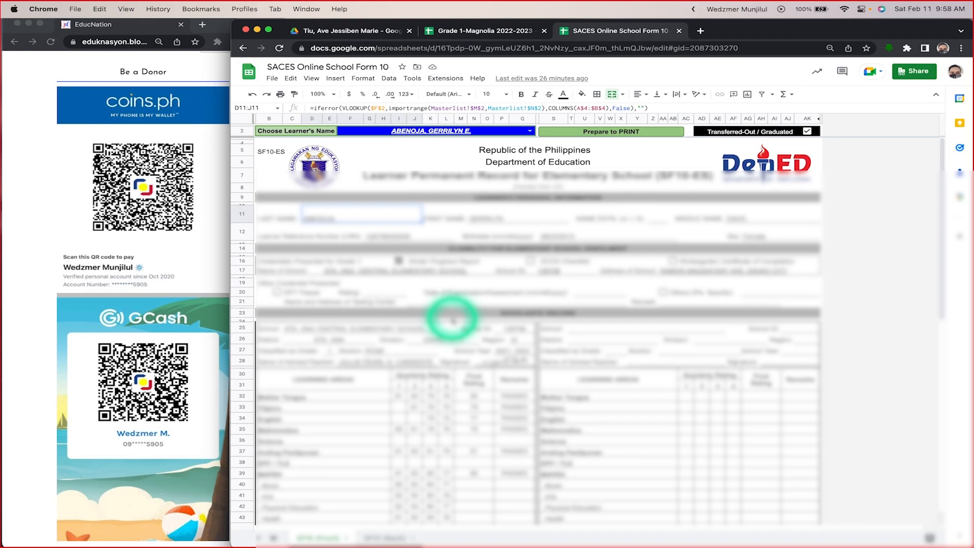
Step: Return to the Grade 1-Magnolia spreadsheet and inspect the first learner's Quarter 1 Mother Tongue and Quarterly Gen. Ave. formulas
click(468, 31)
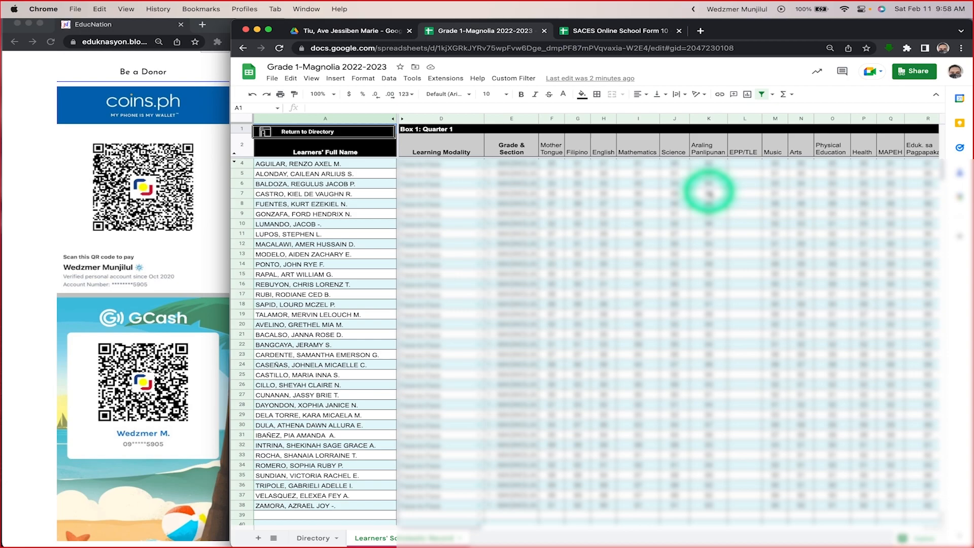
scroll(705, 203, right, 5)
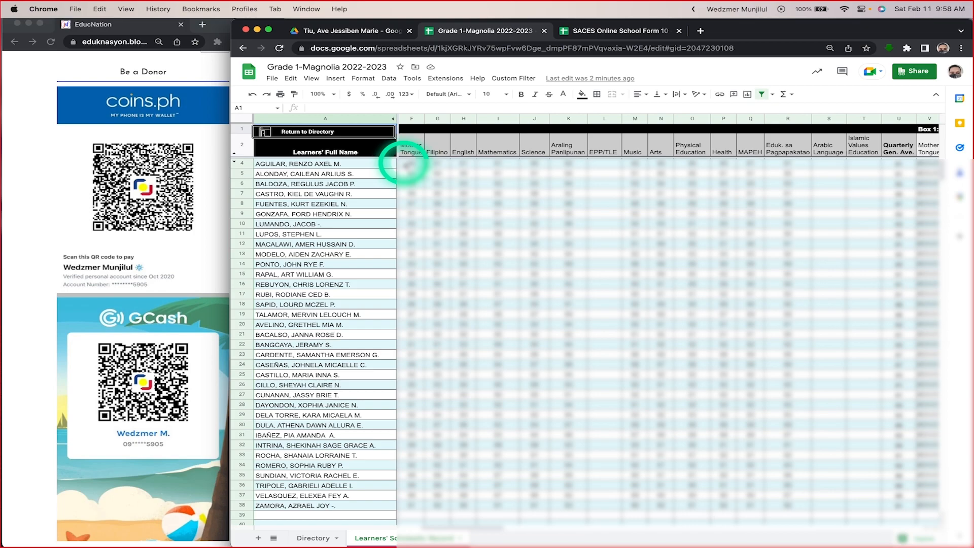
click(404, 160)
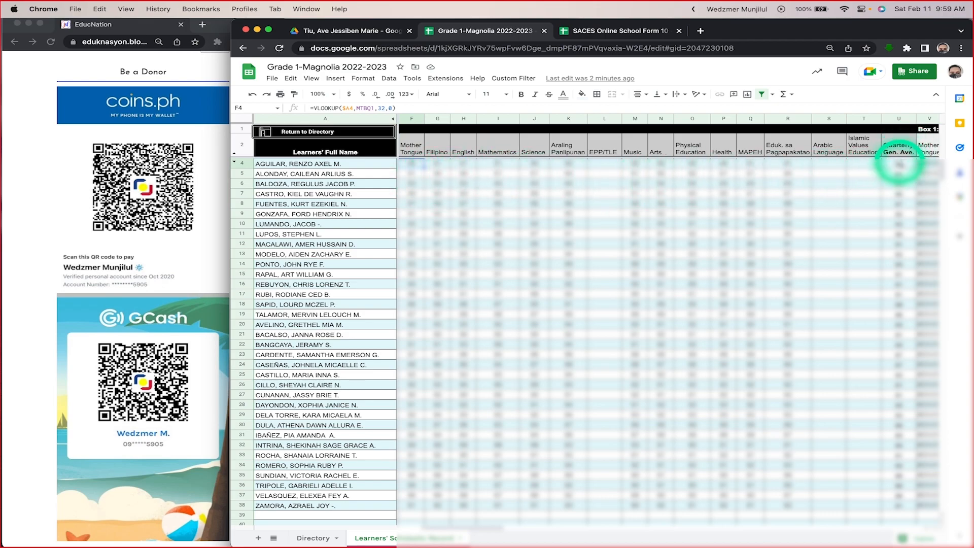
click(898, 165)
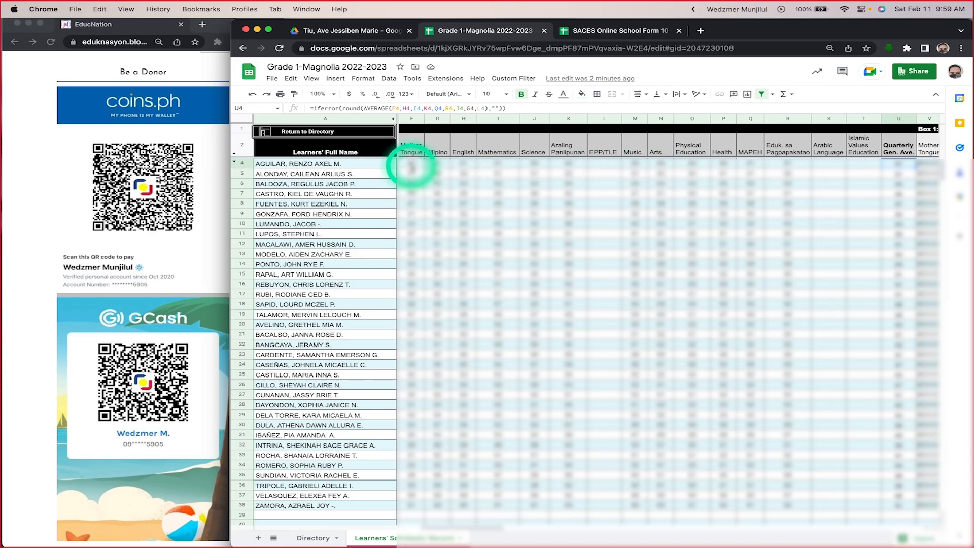
click(412, 165)
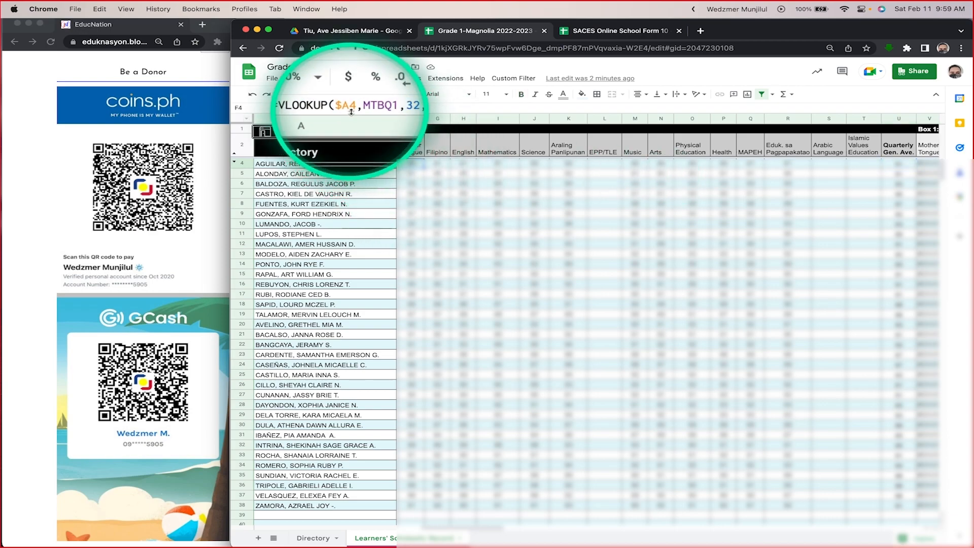
Step: Inspect the first learner's Quarter 1 Filipino and English formulas and the AVERAGE formula behind the quarterly general average, without changing it
click(439, 166)
click(462, 165)
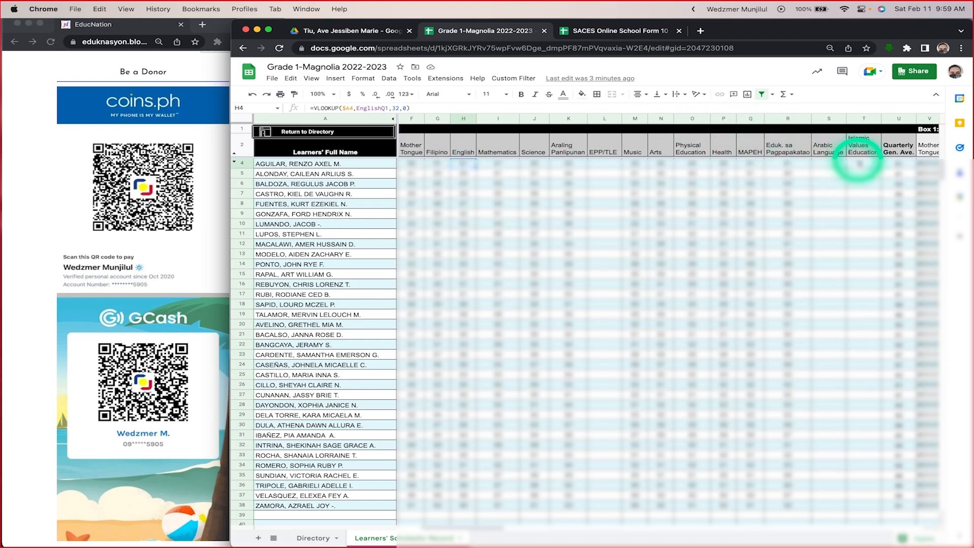
click(901, 161)
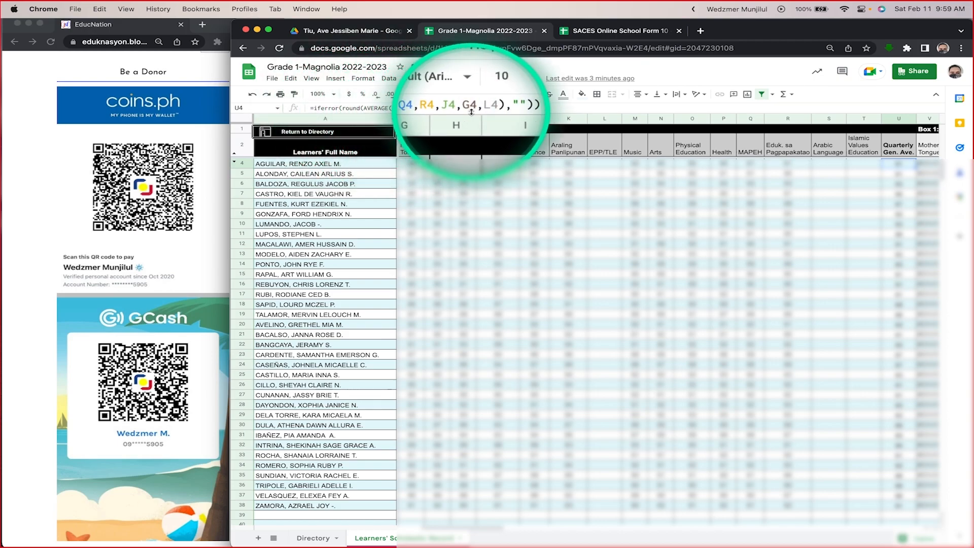
click(380, 108)
key(Escape)
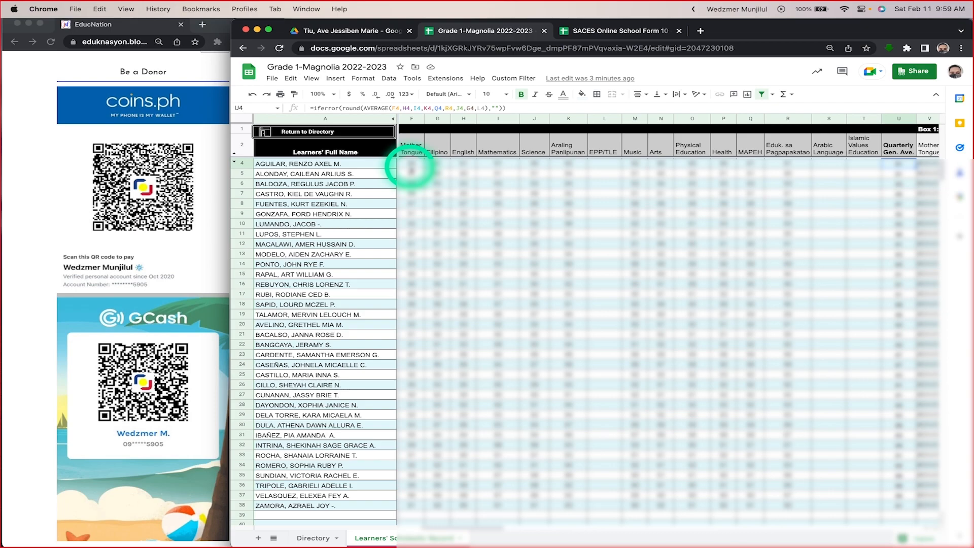
Step: Select the first learner's Quarter 1 subject grades from Mother Tongue to Islamic Values Education, and recheck the Quarterly Gen. Ave. formula
click(411, 164)
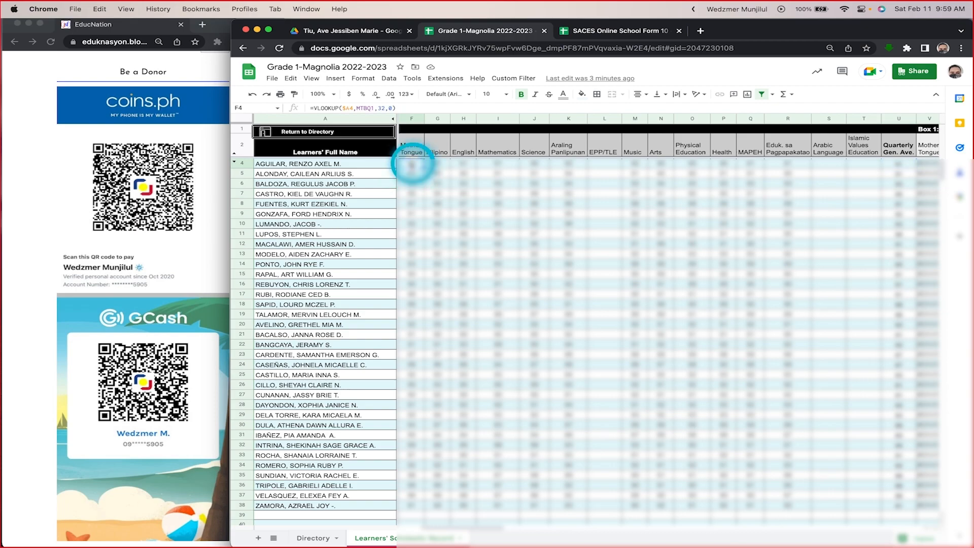
shift+click(868, 163)
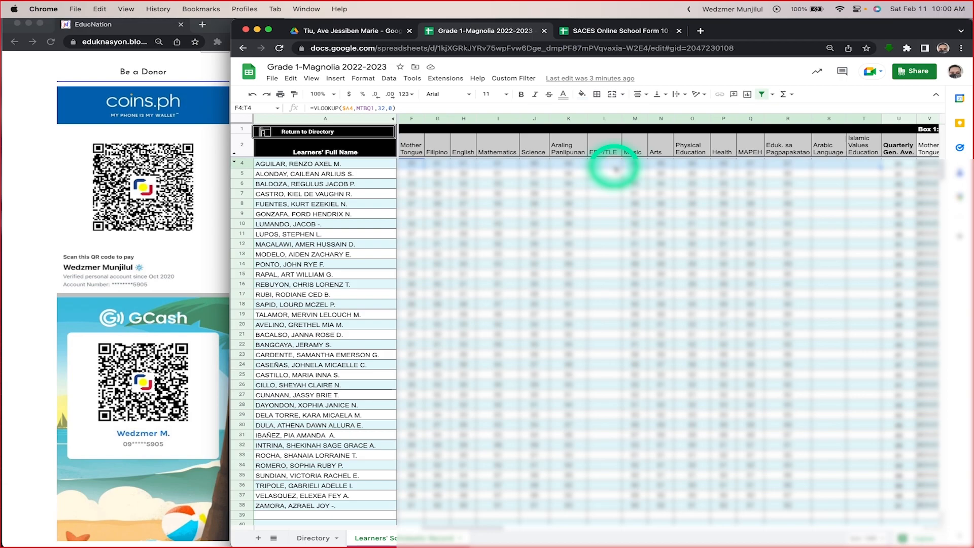
click(896, 163)
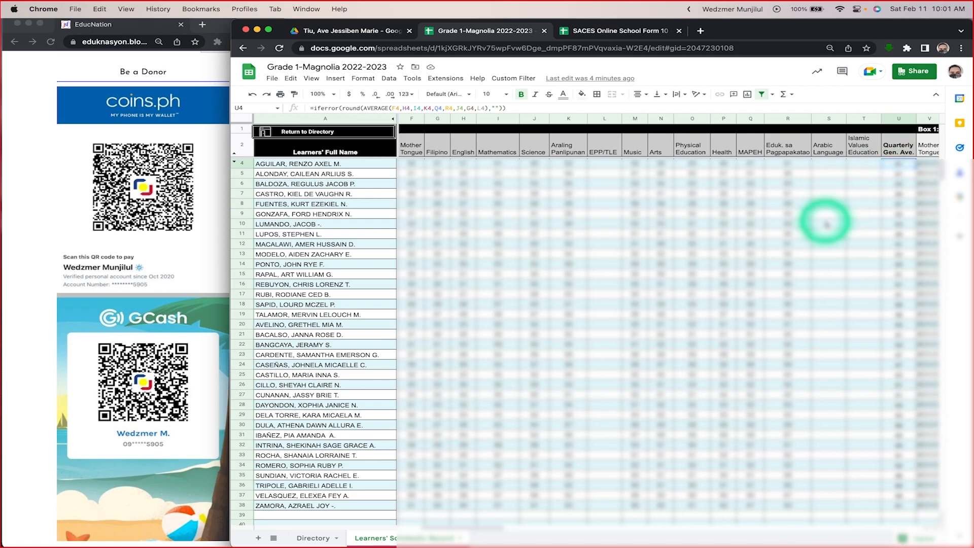
Step: Review the Quarter 2 columns of the Scholastic Record and compare them with the learner's record in SACES Online School Form 10
scroll(822, 221, right, 5)
scroll(825, 222, right, 4)
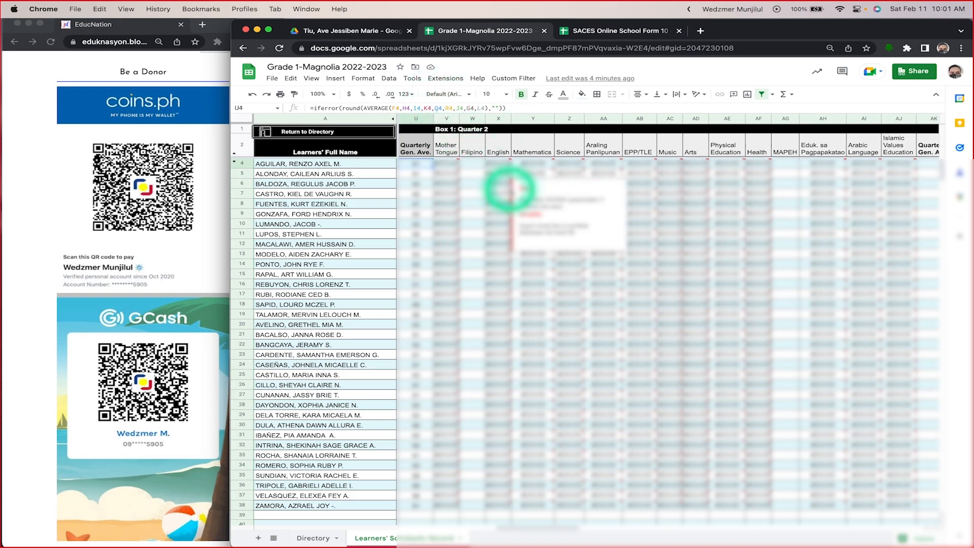
scroll(507, 187, right, 1)
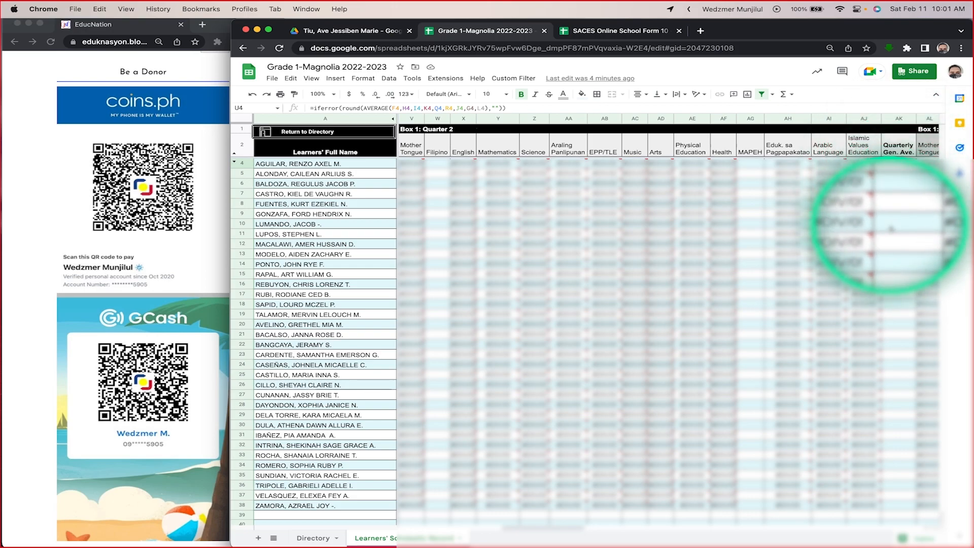
click(591, 30)
scroll(657, 441, down, 3)
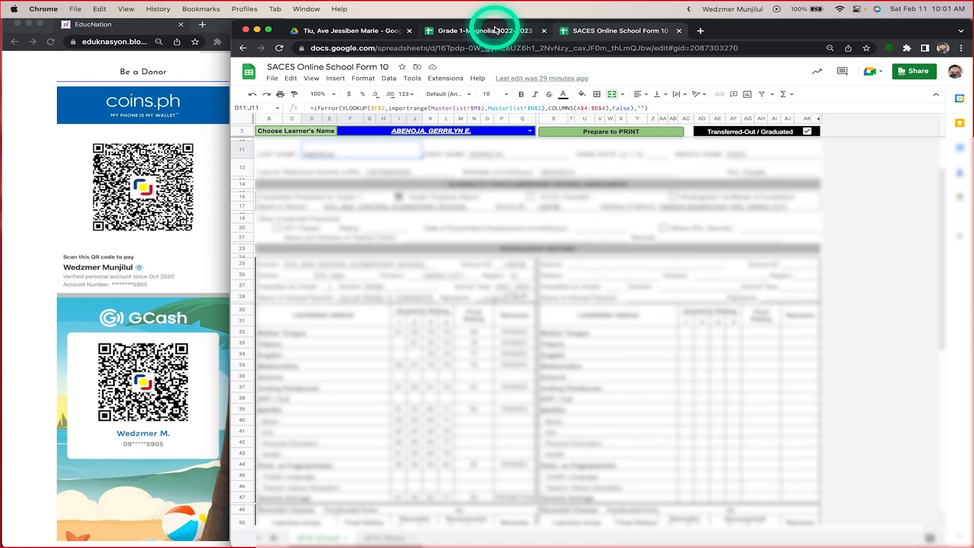
click(490, 30)
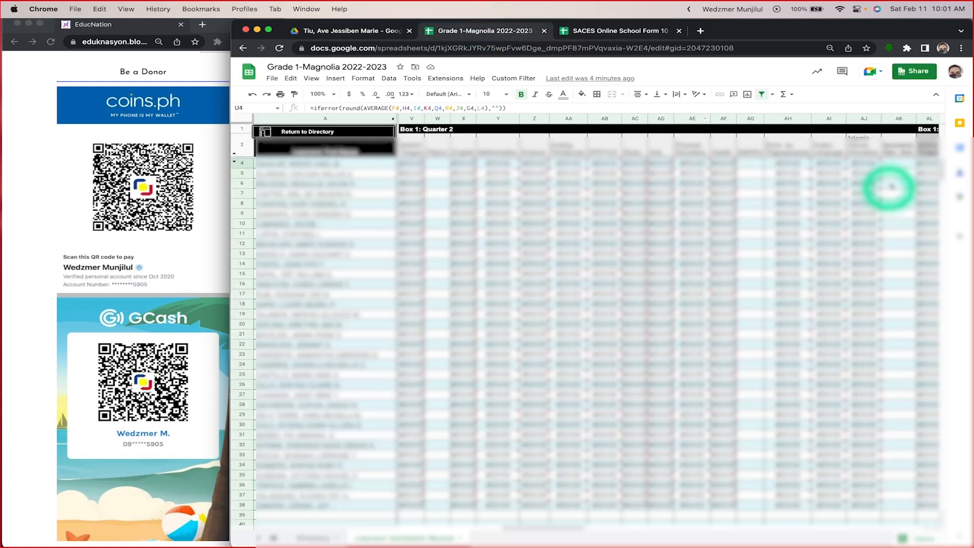
click(595, 32)
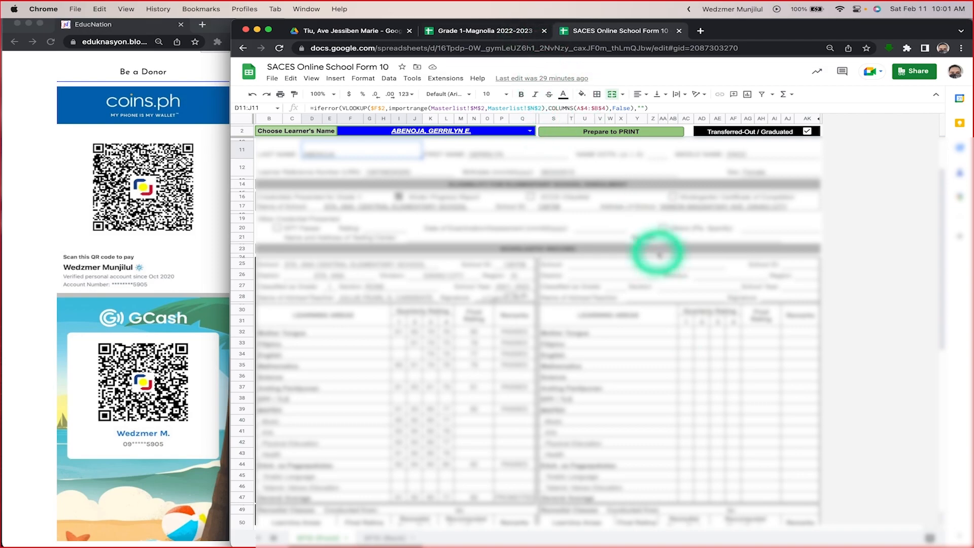
scroll(635, 297, up, 2)
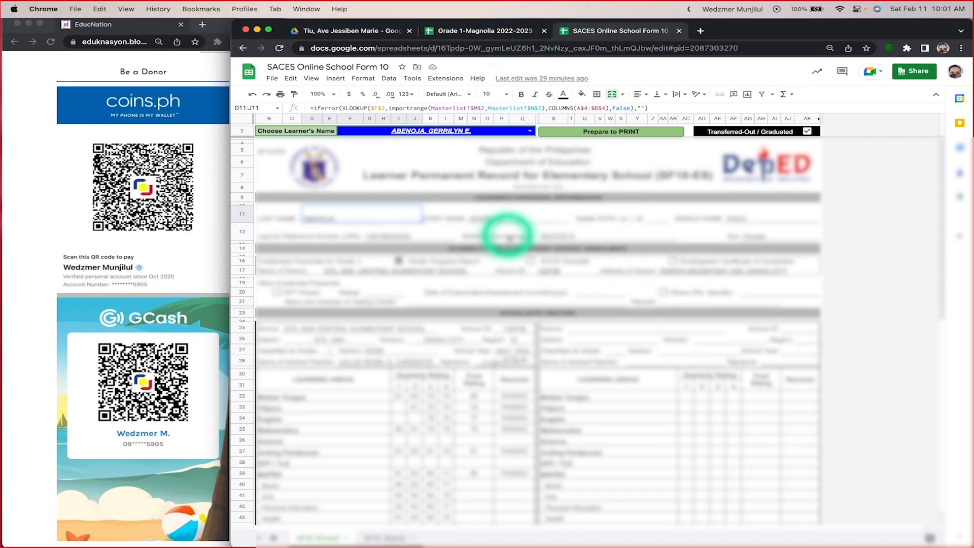
Step: Return to the Grade 1-Magnolia spreadsheet and look through the remaining quarters and Final Grade columns, ending back at Quarter 1
click(459, 30)
scroll(693, 246, right, 10)
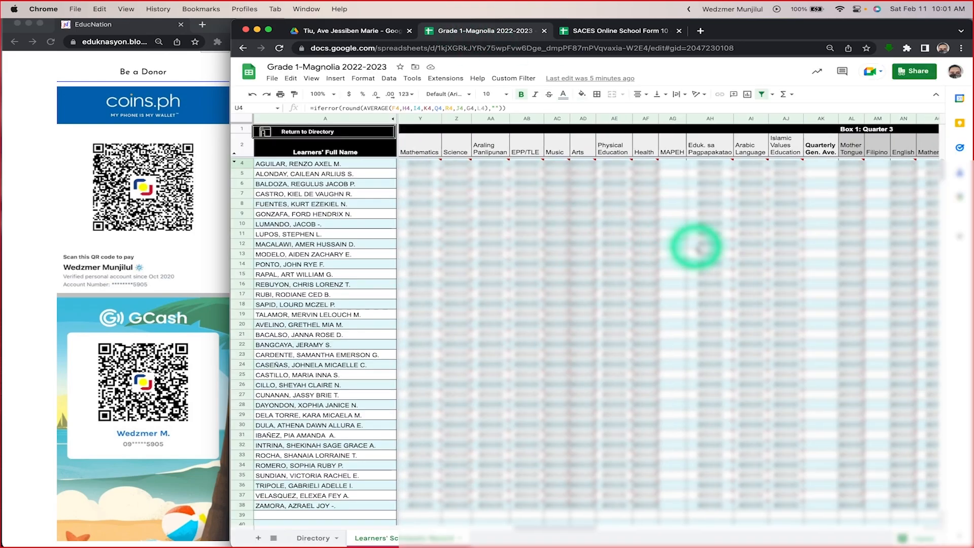
scroll(698, 248, left, 10)
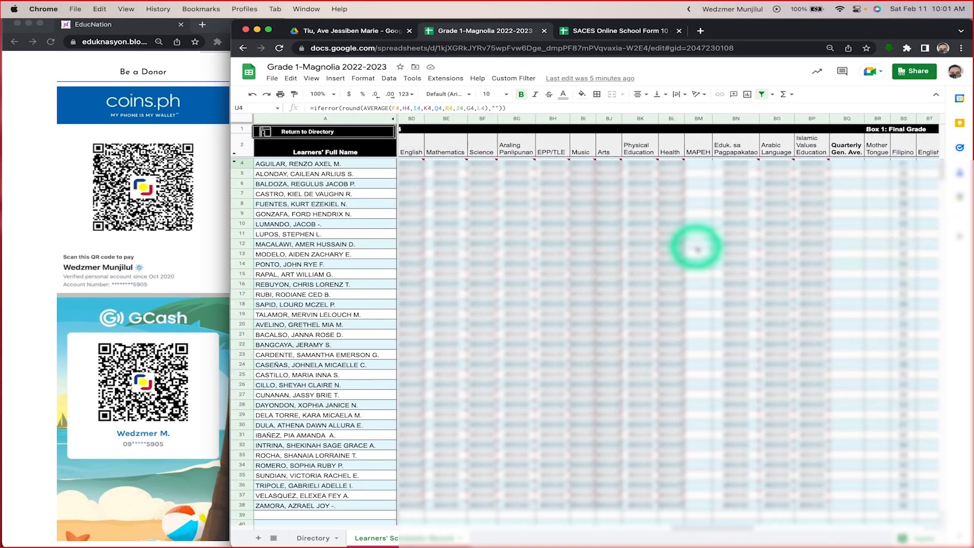
scroll(698, 249, down, 10)
scroll(697, 249, up, 10)
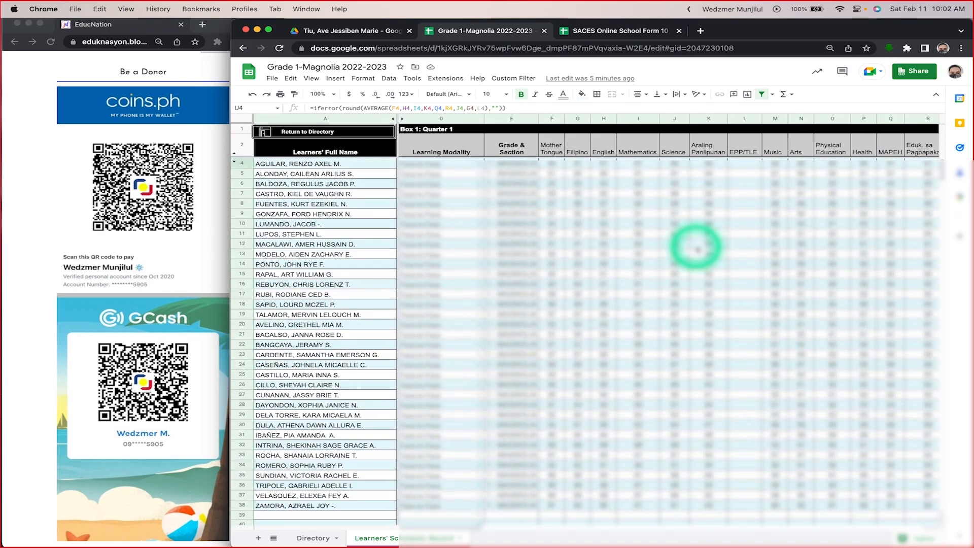
Step: Return to the directory, open School Form 8, reload the page and look through the health and nutrition report
click(349, 136)
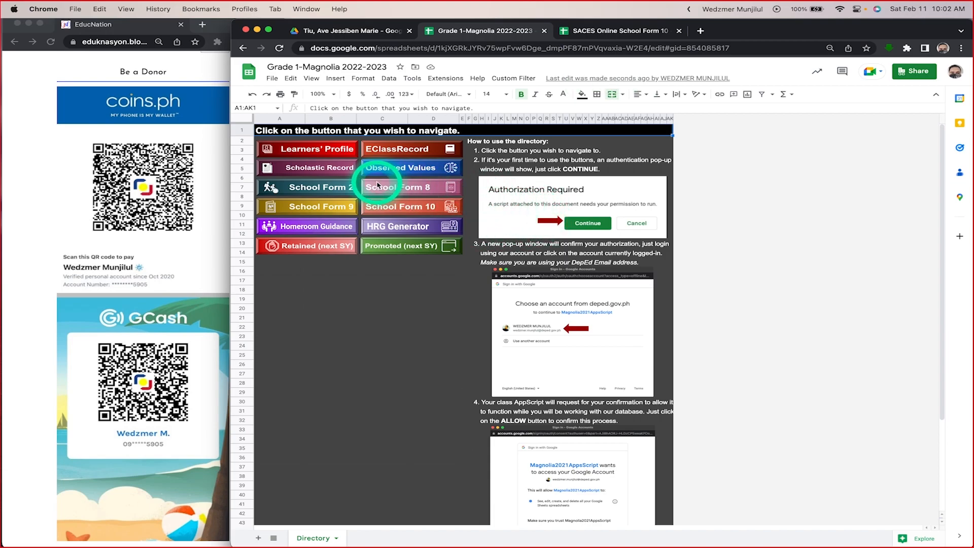
click(409, 192)
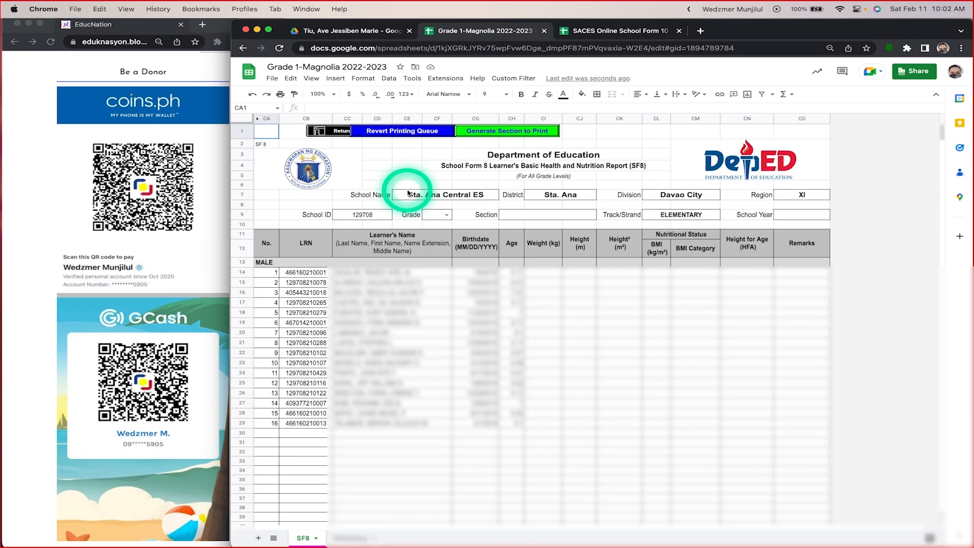
click(279, 49)
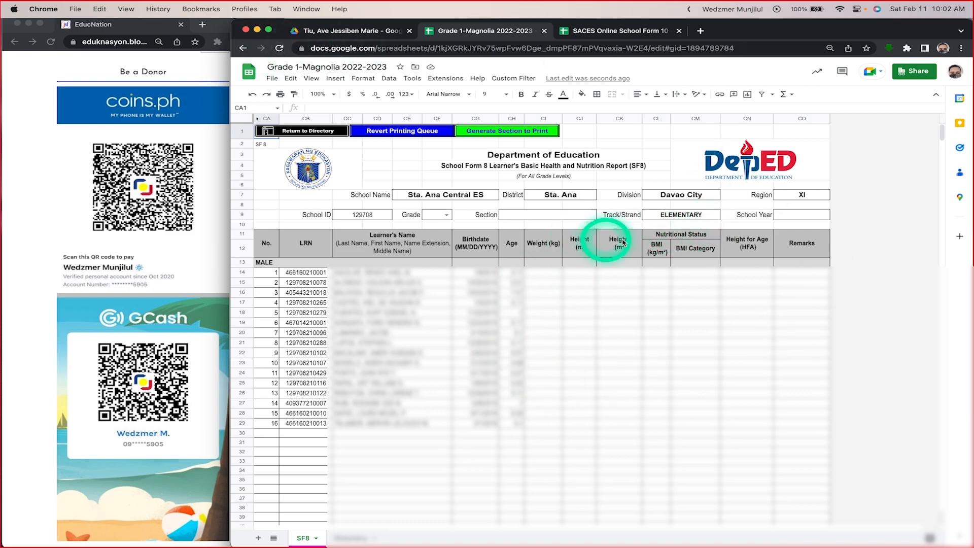
scroll(627, 344, down, 10)
scroll(627, 344, up, 10)
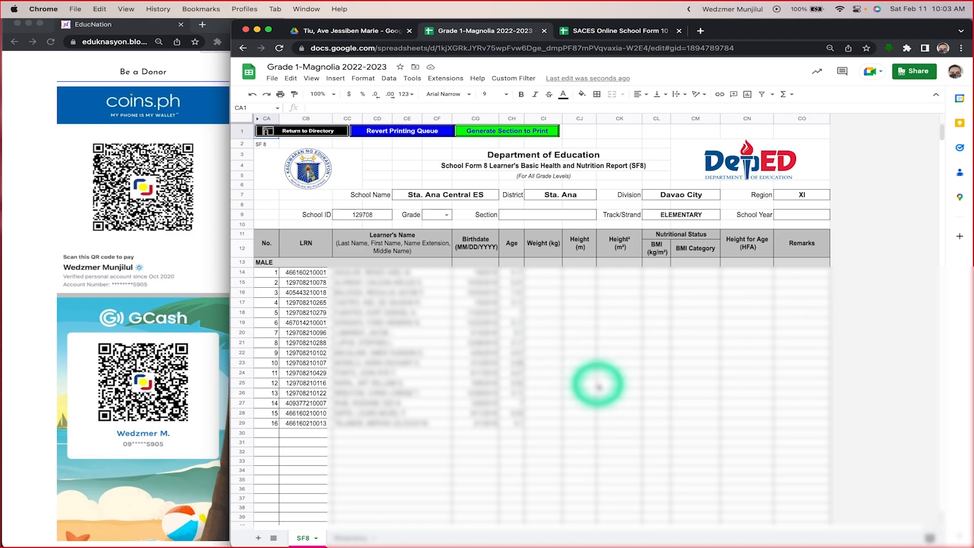
Step: Return to the directory, open School Form 2, and choose Q1 as August's quarter in the attendance summary
click(316, 131)
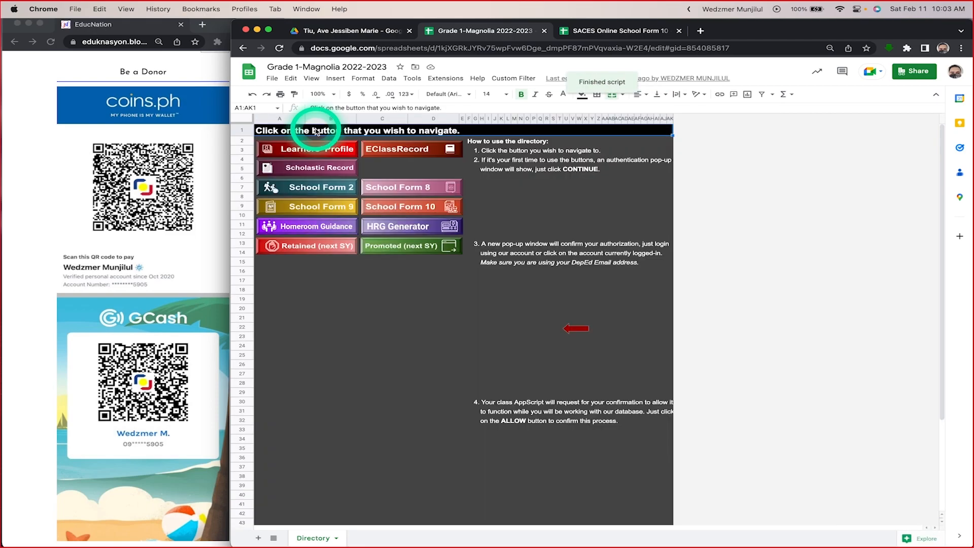
click(312, 196)
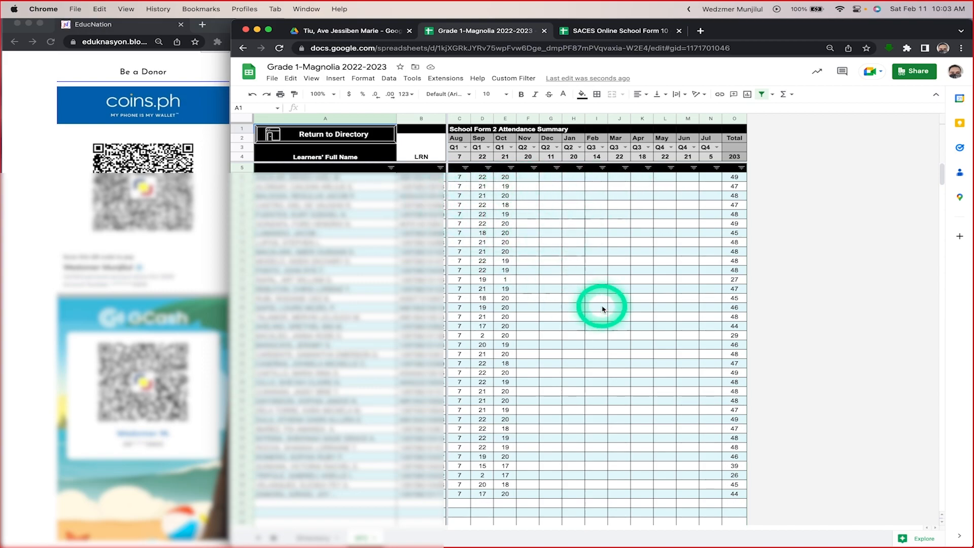
click(466, 147)
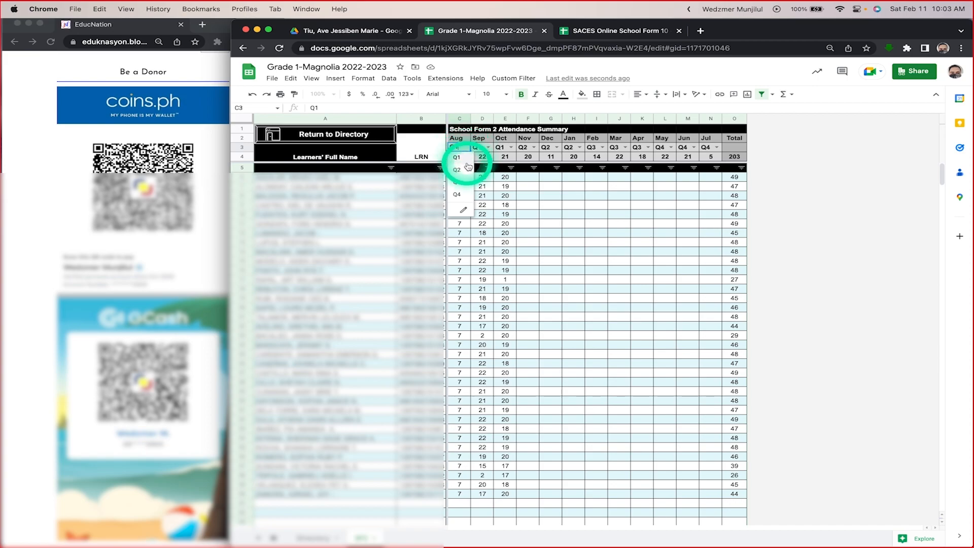
click(459, 157)
Step: Inspect the quarter assignments under the August and September headers of the attendance summary
click(489, 148)
click(490, 148)
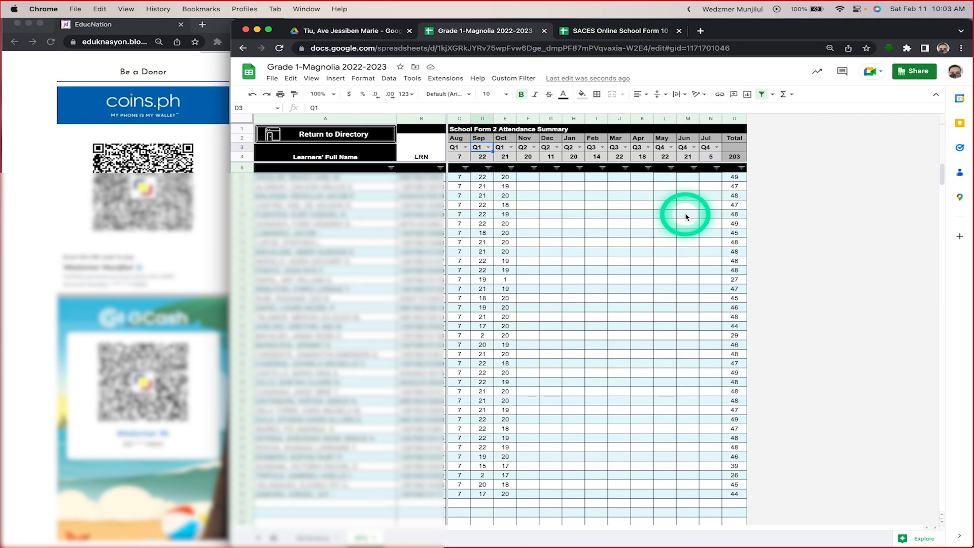
click(459, 138)
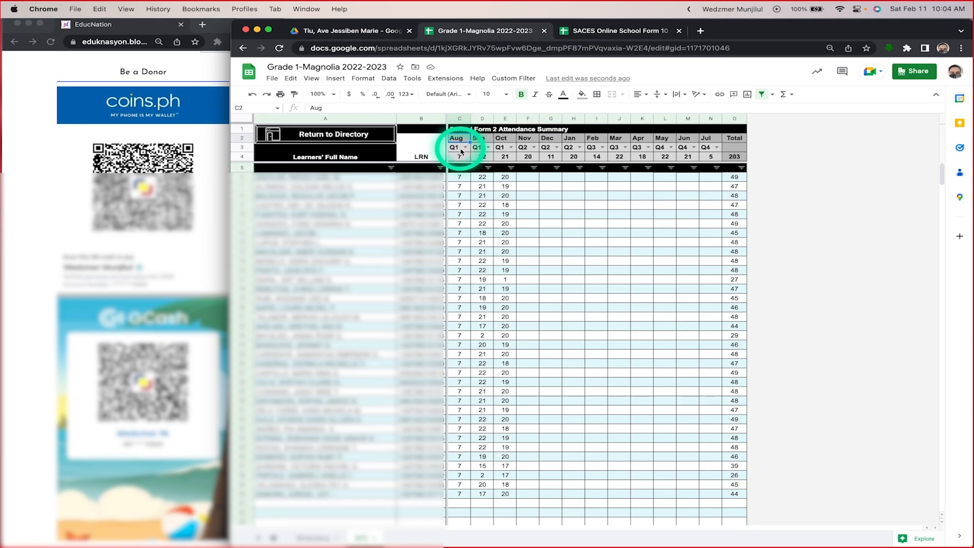
click(488, 148)
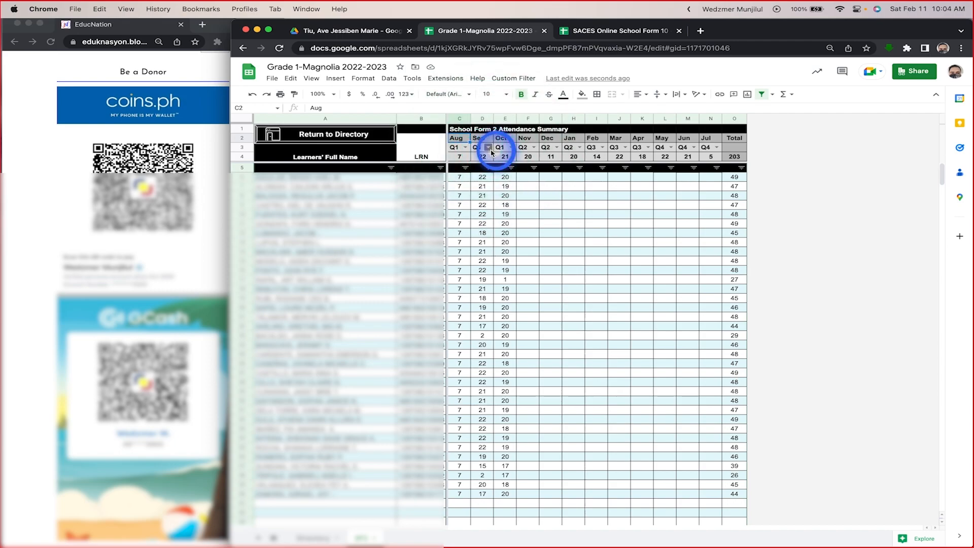
click(490, 155)
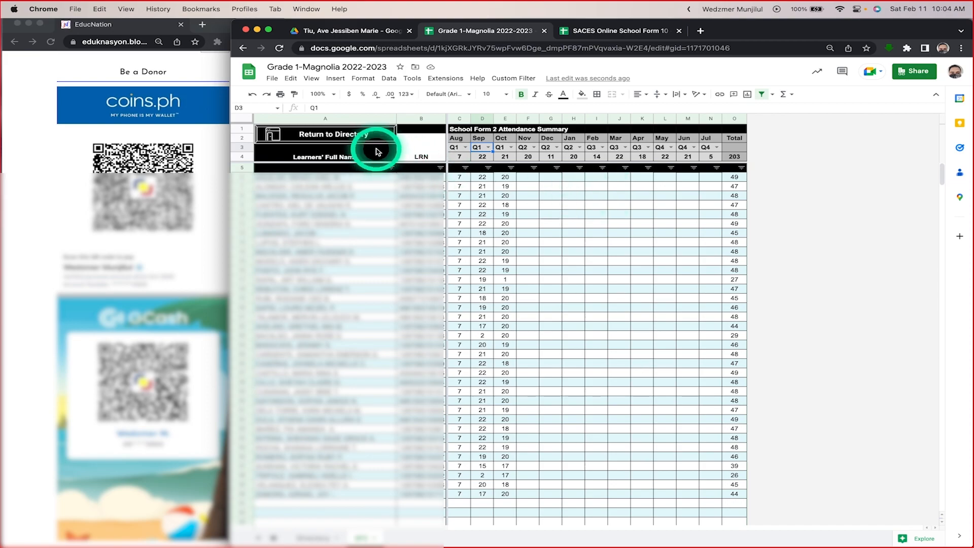
Step: Return to the directory, open School Form 9 and revert its printing queue
click(353, 136)
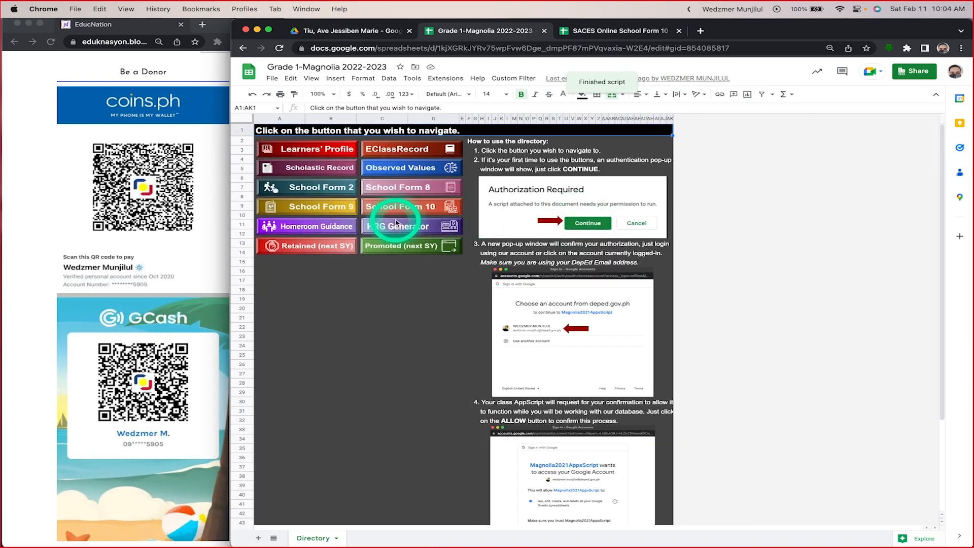
click(330, 207)
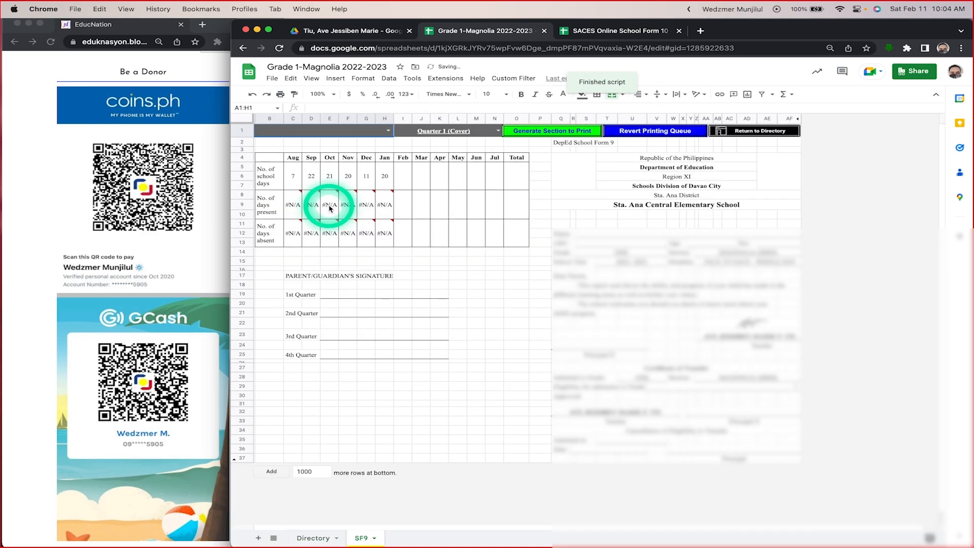
click(647, 133)
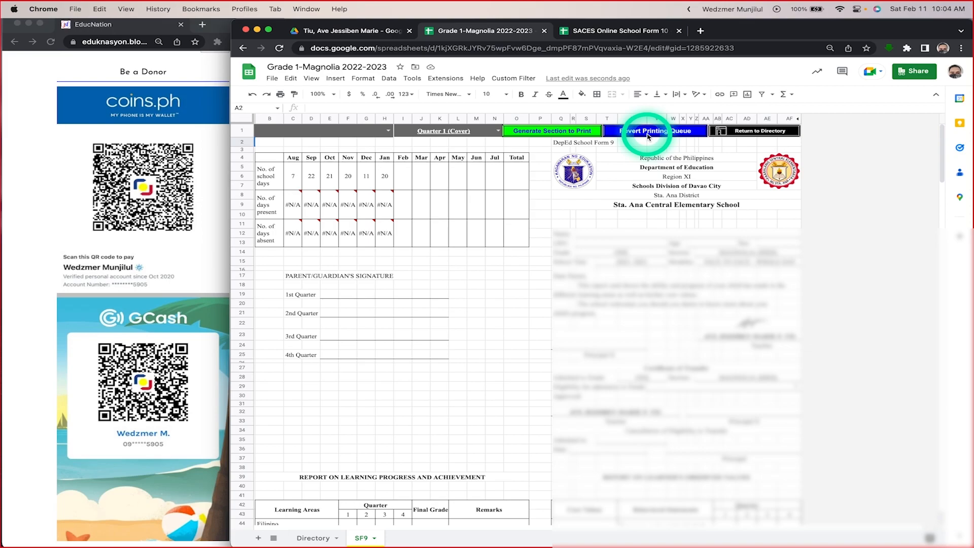
Step: Choose the third learner in the School Form 9 learner list and look through that learner's report card
click(388, 130)
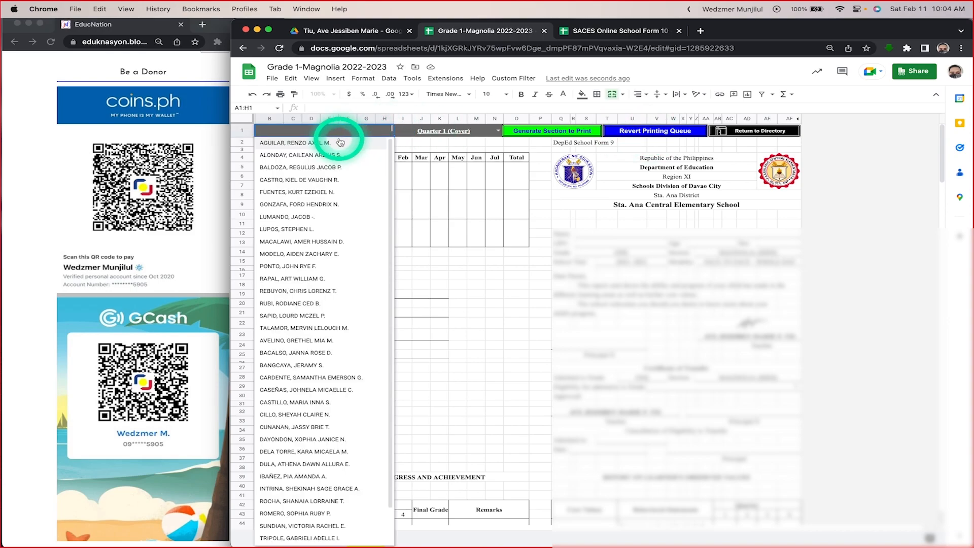
click(305, 171)
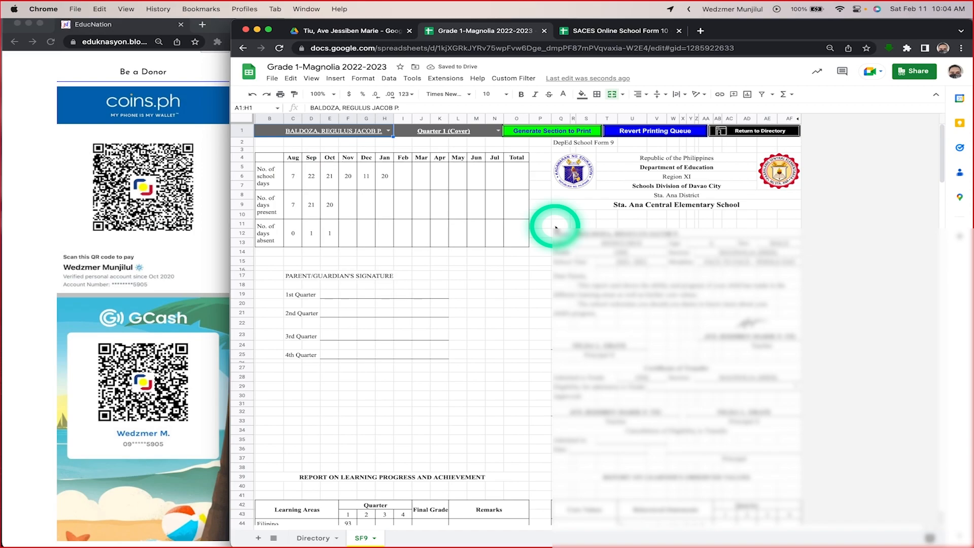
scroll(433, 309, down, 15)
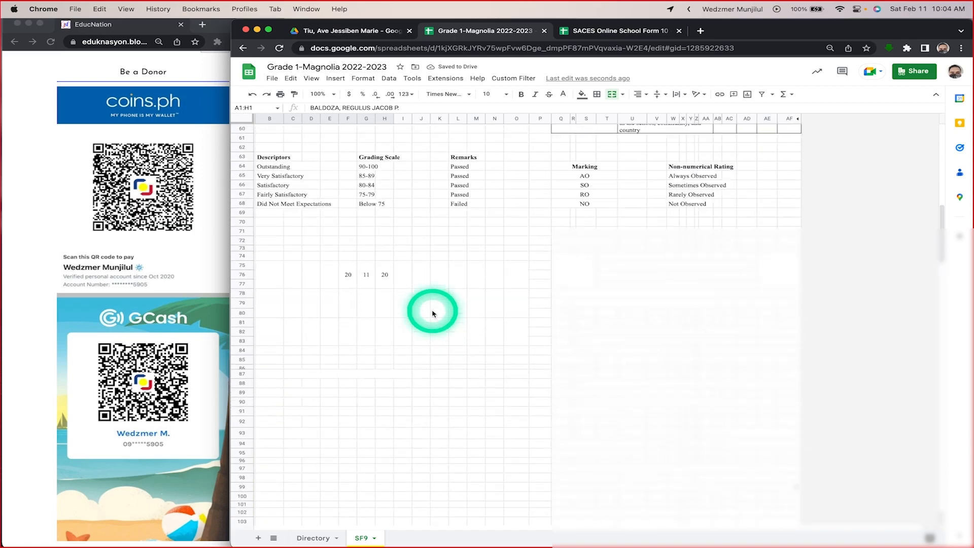
scroll(432, 313, up, 15)
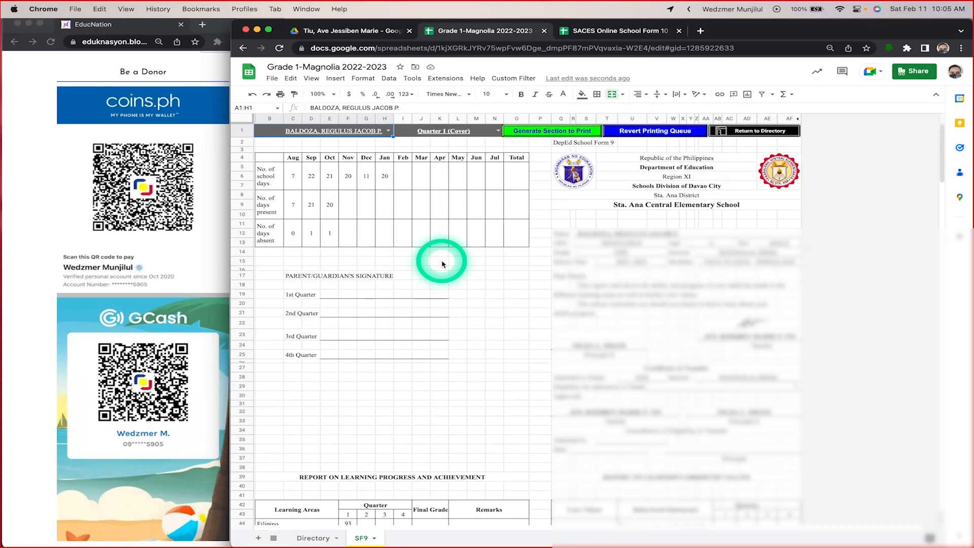
Step: Enlarge the browser page zoom and look across the School Form 9 cover, ending back at the attendance table
click(961, 48)
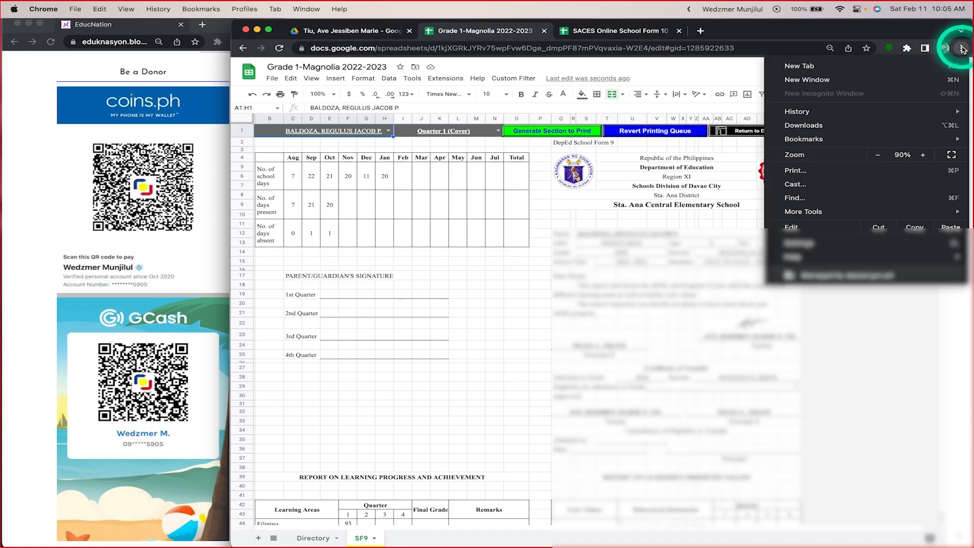
click(924, 155)
click(924, 155)
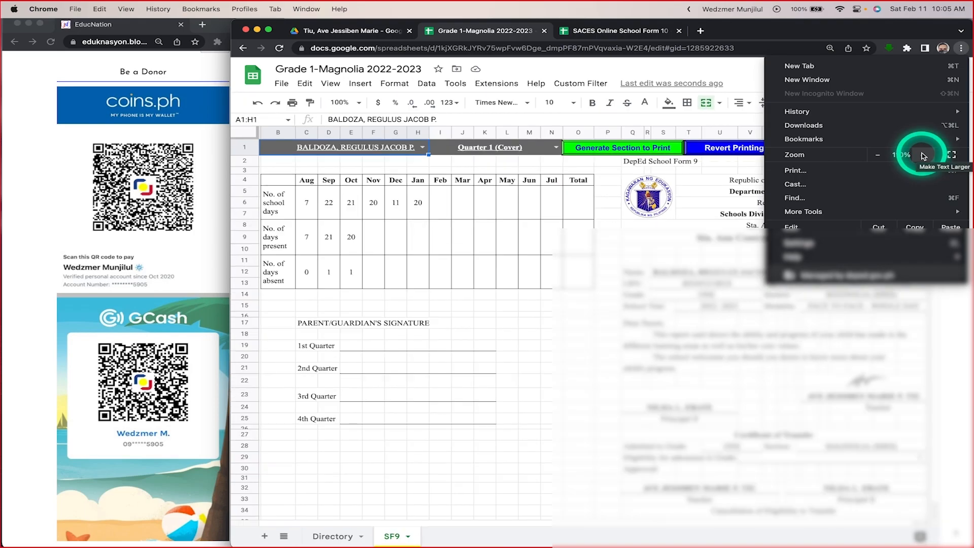
click(924, 154)
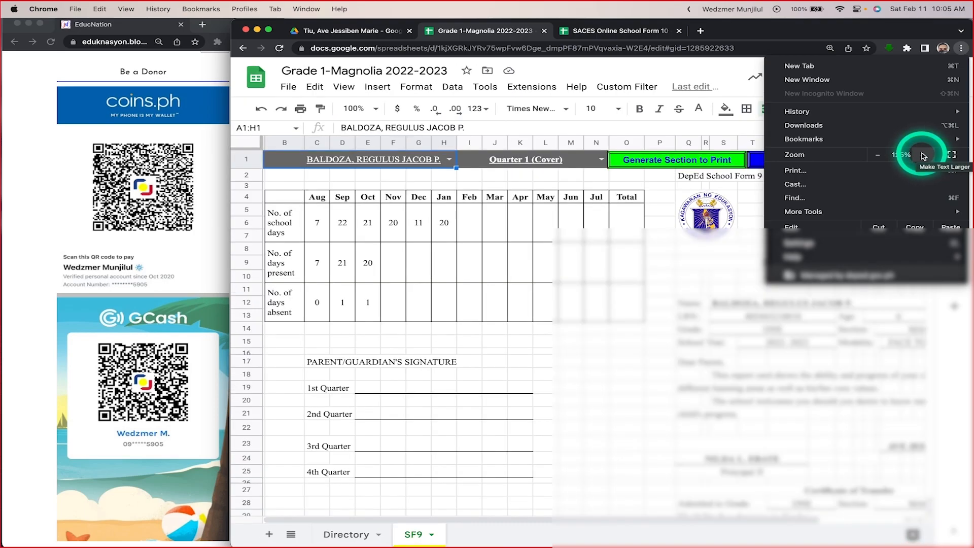
click(596, 398)
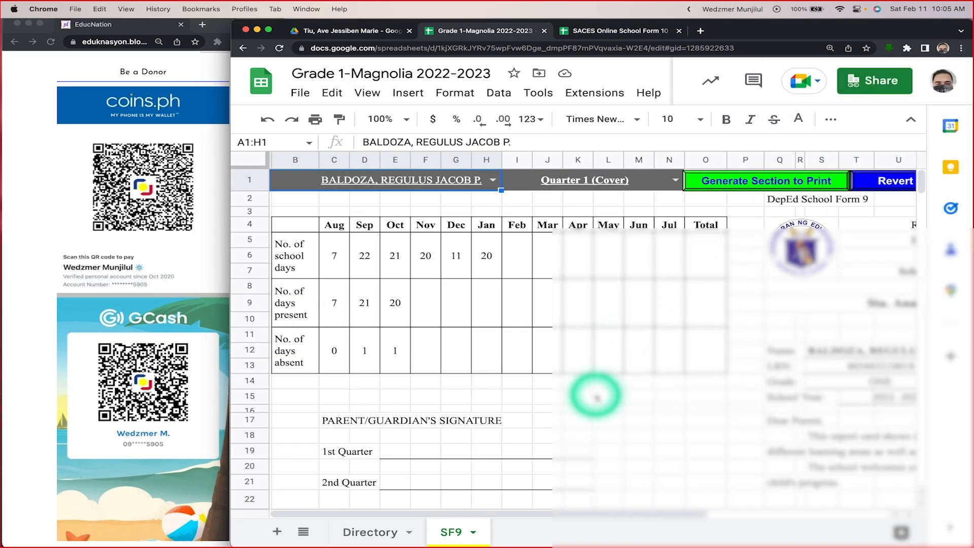
scroll(596, 397, right, 10)
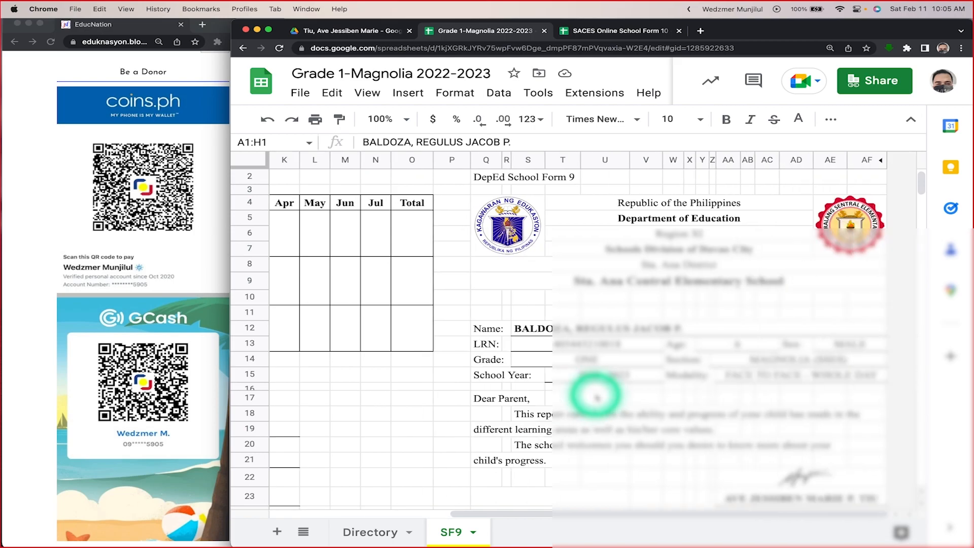
scroll(596, 397, left, 10)
scroll(596, 397, up, 1)
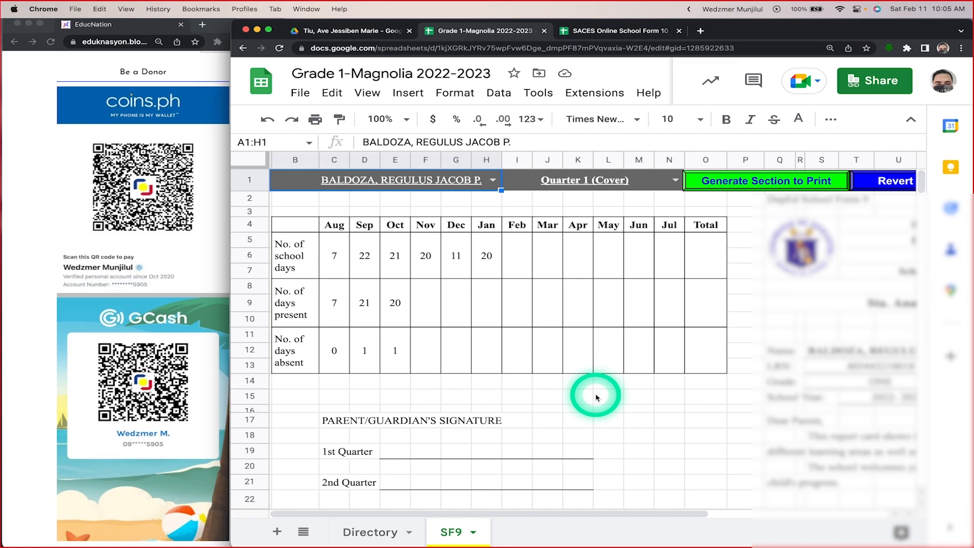
Step: Select the attendance table's month headers from Aug to Jul, and recheck the Aug header's formula
click(334, 224)
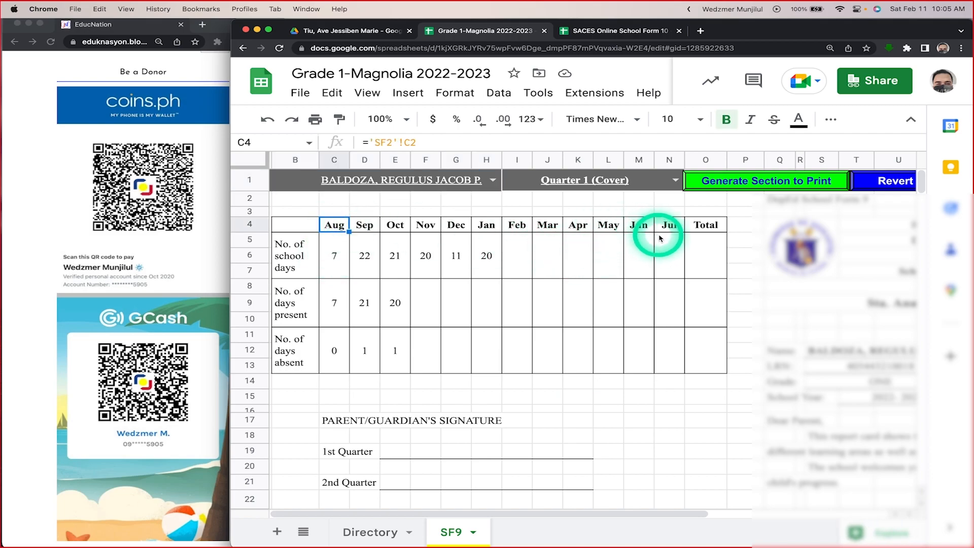
shift+click(457, 225)
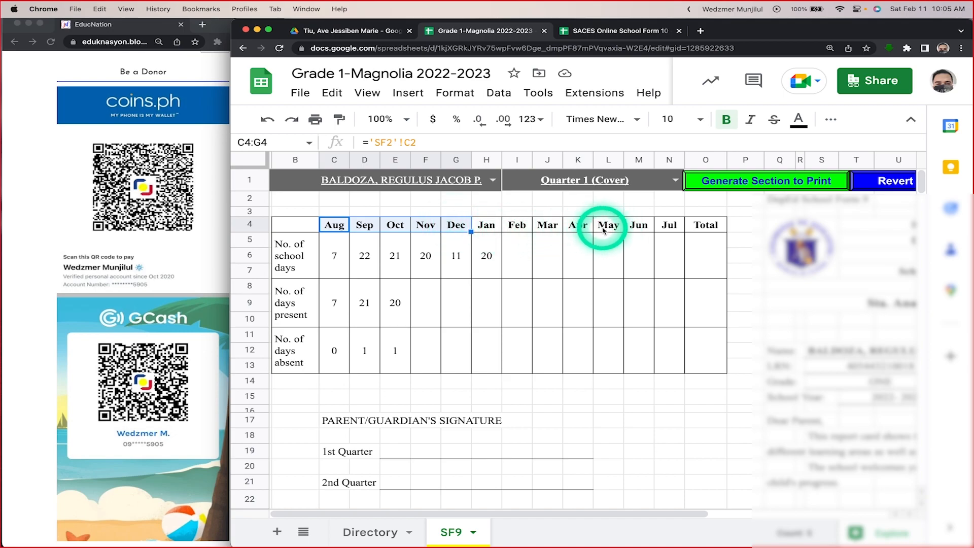
shift+click(670, 225)
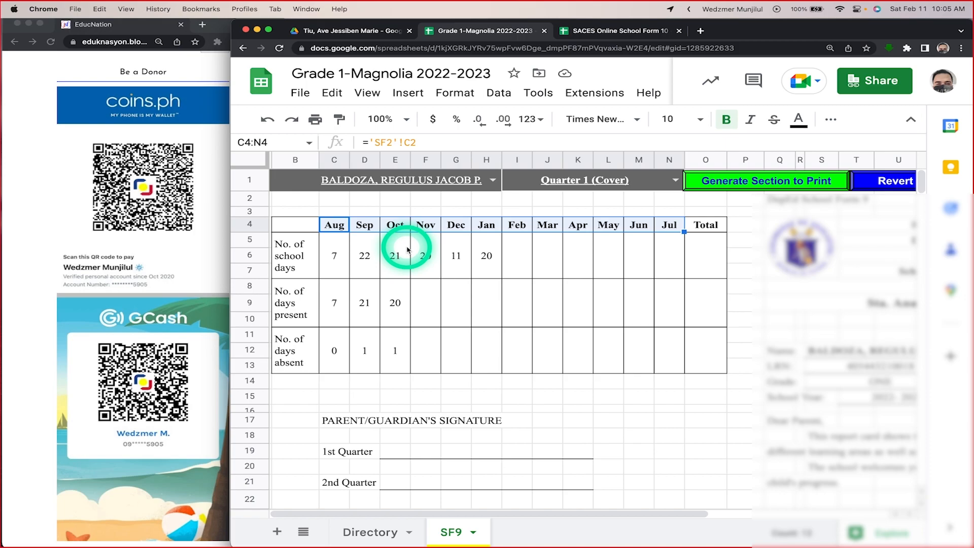
click(335, 226)
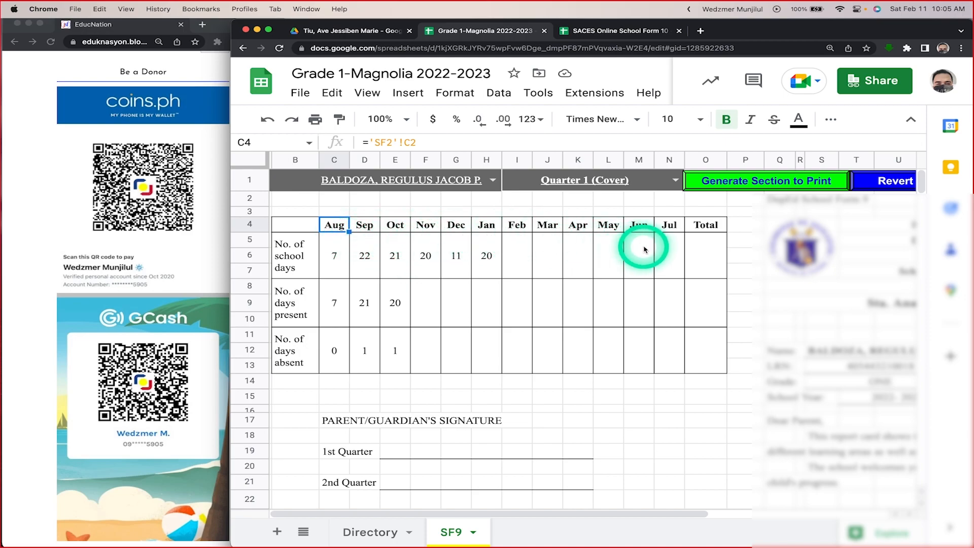
Step: Check the No. of school days formulas for Aug and for each month from Feb to Jul
click(340, 261)
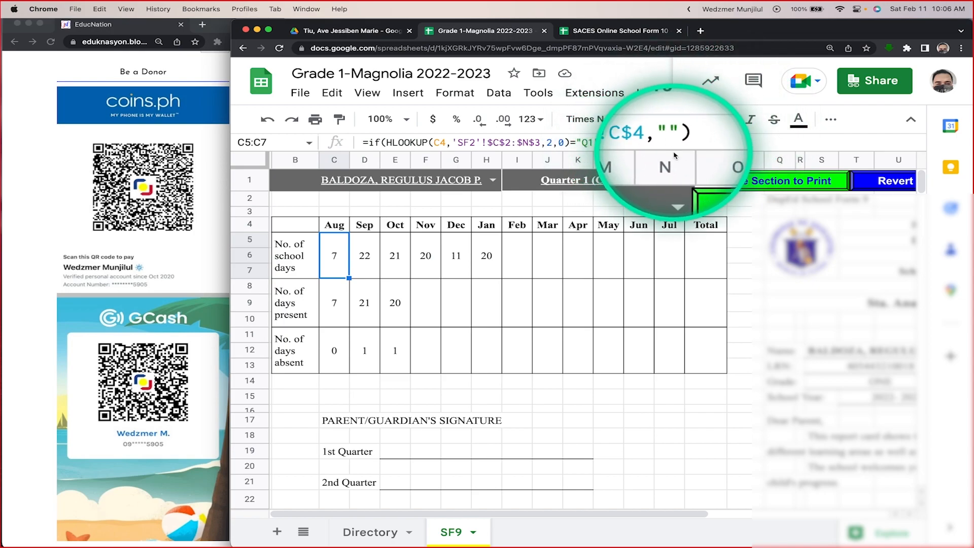
click(521, 257)
click(547, 259)
click(579, 260)
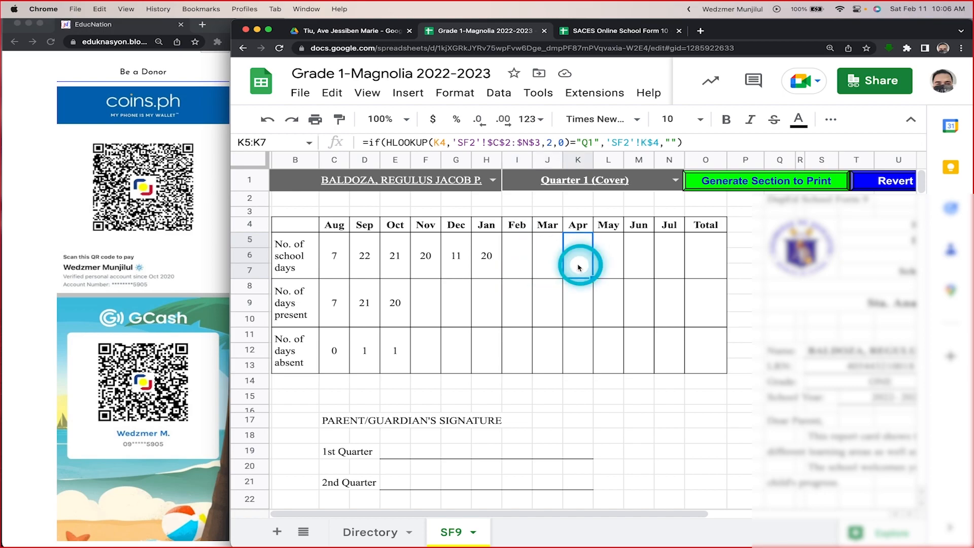
click(604, 264)
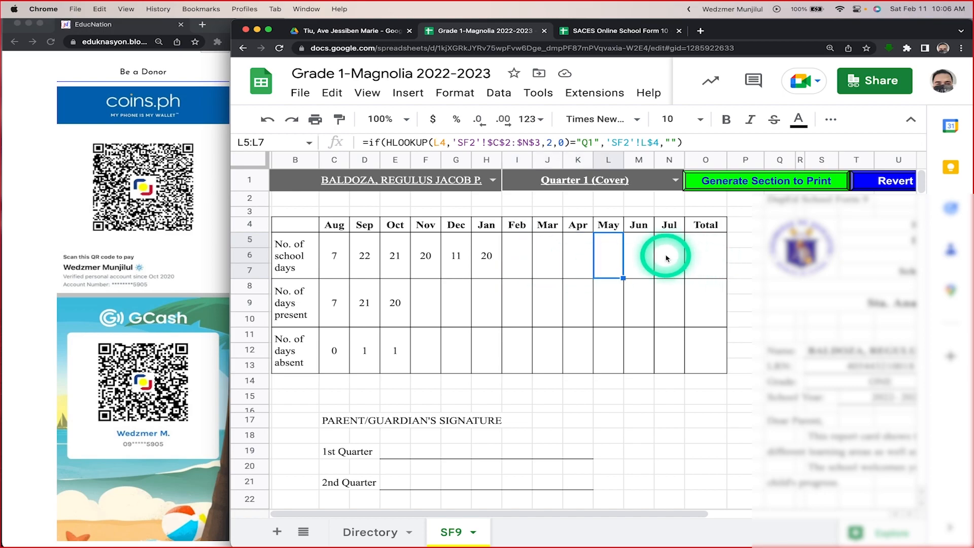
click(644, 260)
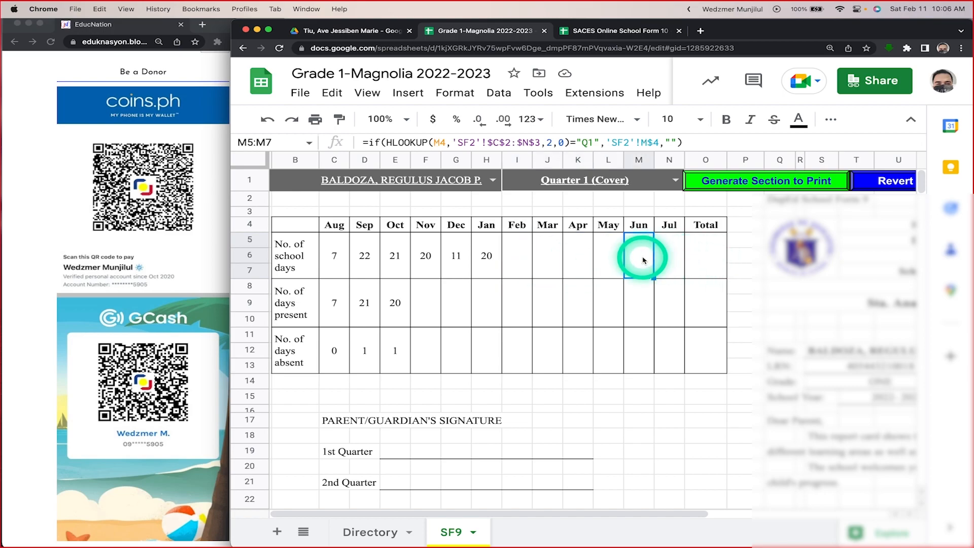
click(673, 261)
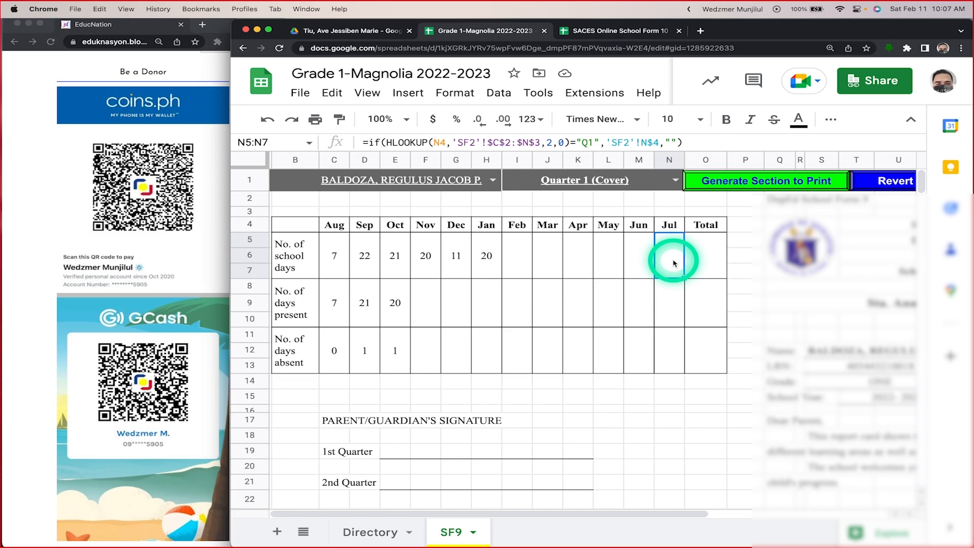
Step: Examine the full HLOOKUP formula behind July's No. of school days, leaving it without any edits
click(409, 143)
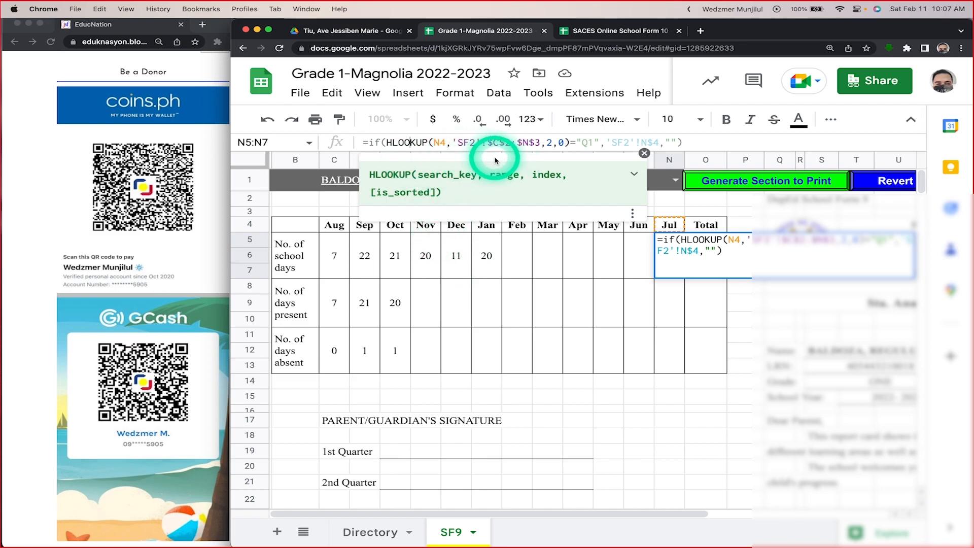
key(super+a)
key(Escape)
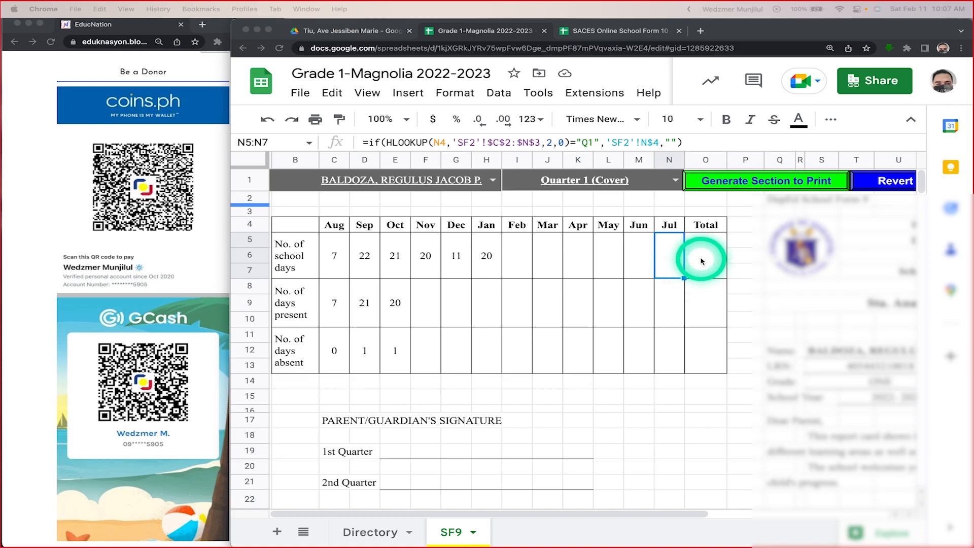
Step: Check the No. of days present formulas for Sep and Aug, examining Aug's full VLOOKUP without editing it
click(339, 310)
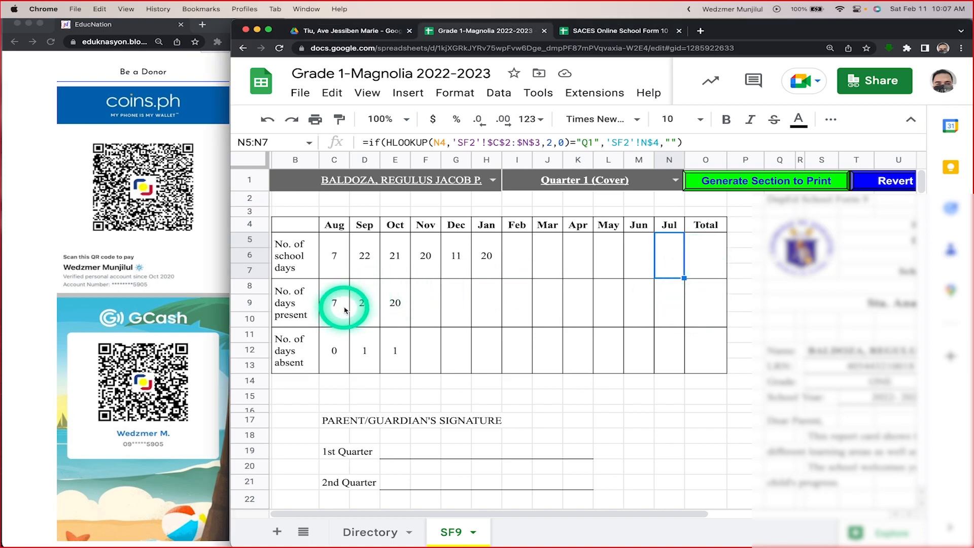
click(361, 308)
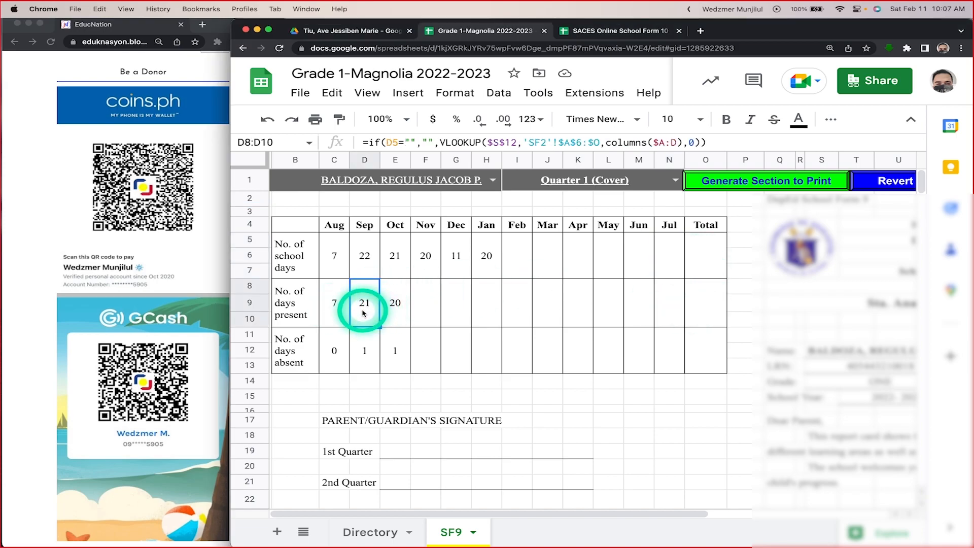
click(332, 316)
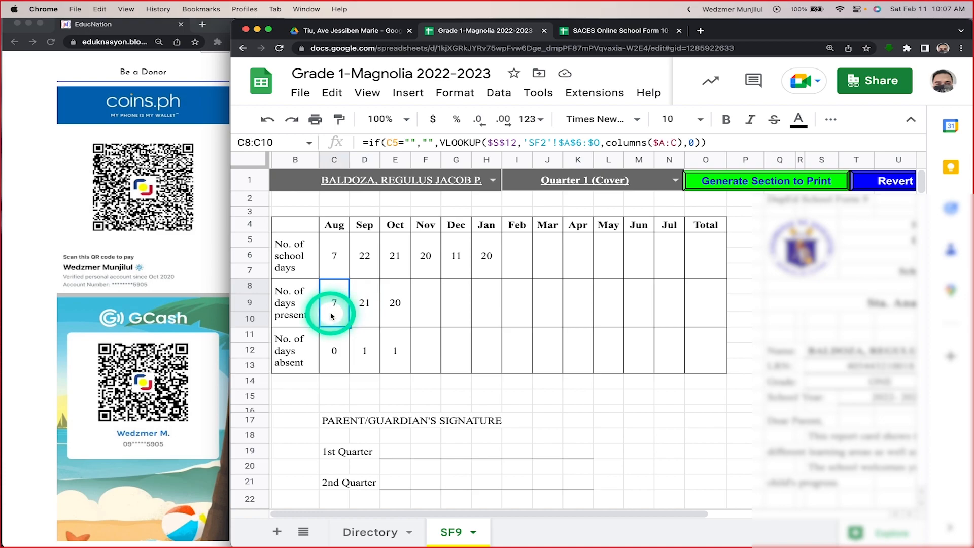
click(761, 141)
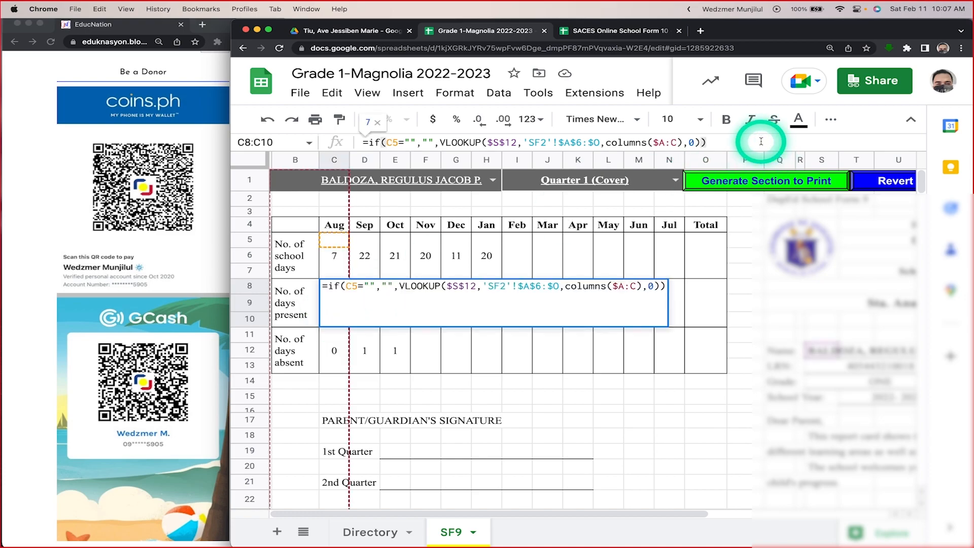
key(super+a)
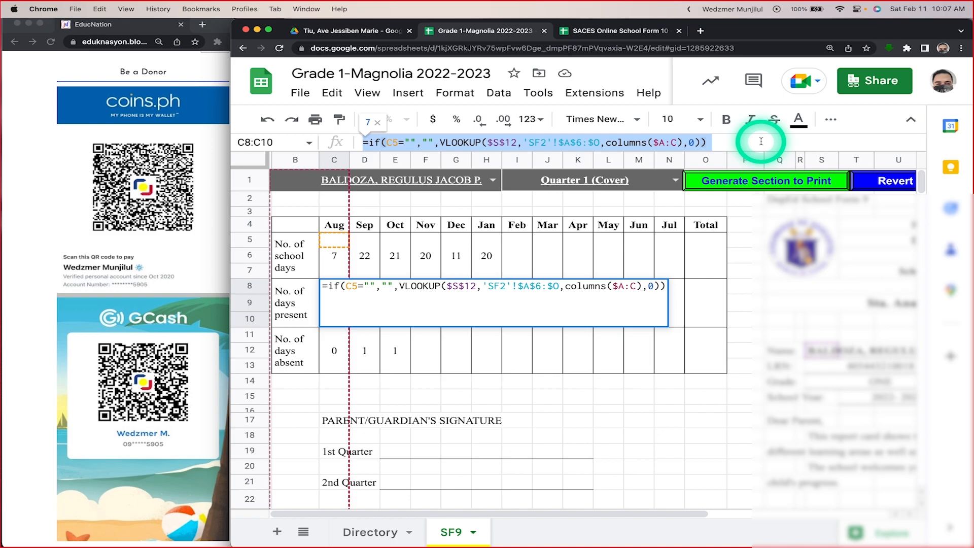
key(Escape)
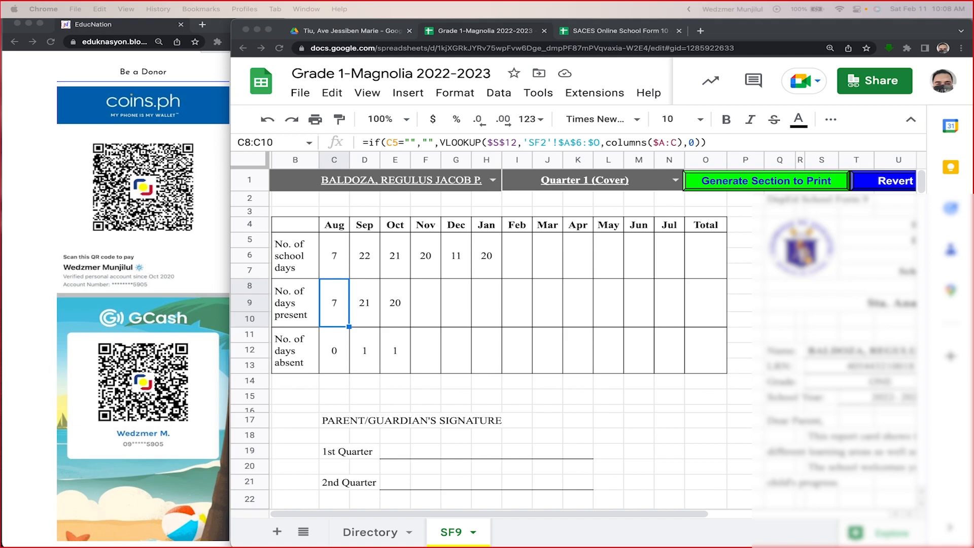
Step: Select the No. of days absent row label and check the formula behind Aug's absences
click(299, 363)
click(299, 362)
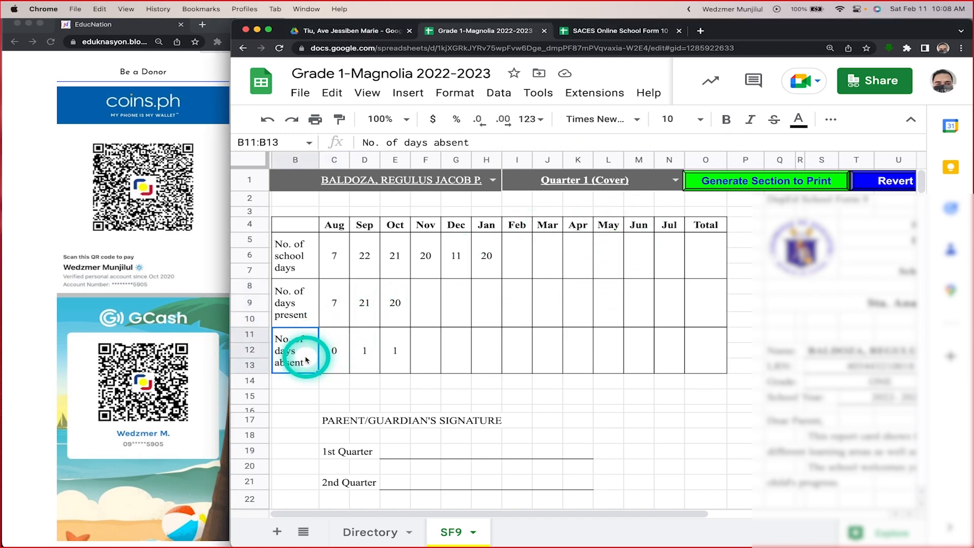
click(334, 351)
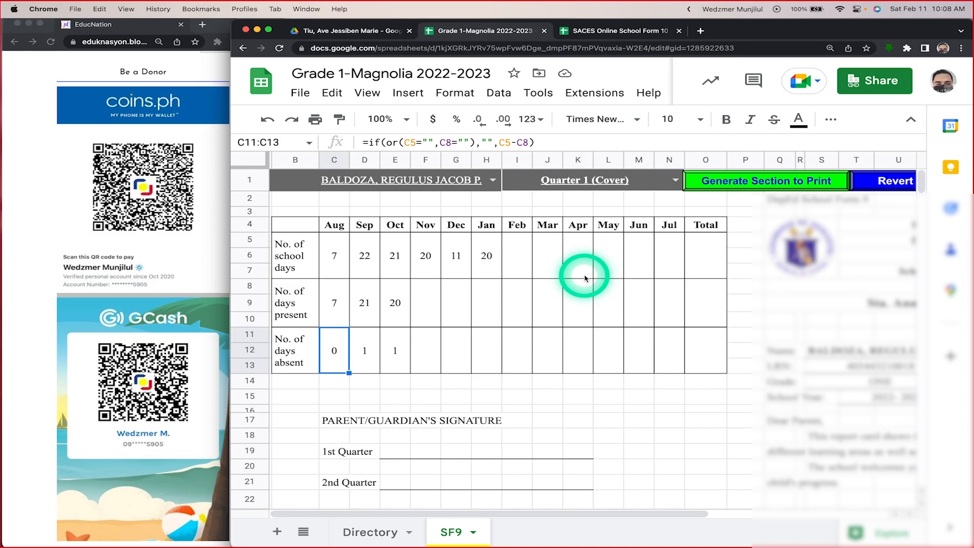
Step: Check the formulas behind the learner's name and LRN fields on the School Form 9 cover
scroll(585, 277, right, 10)
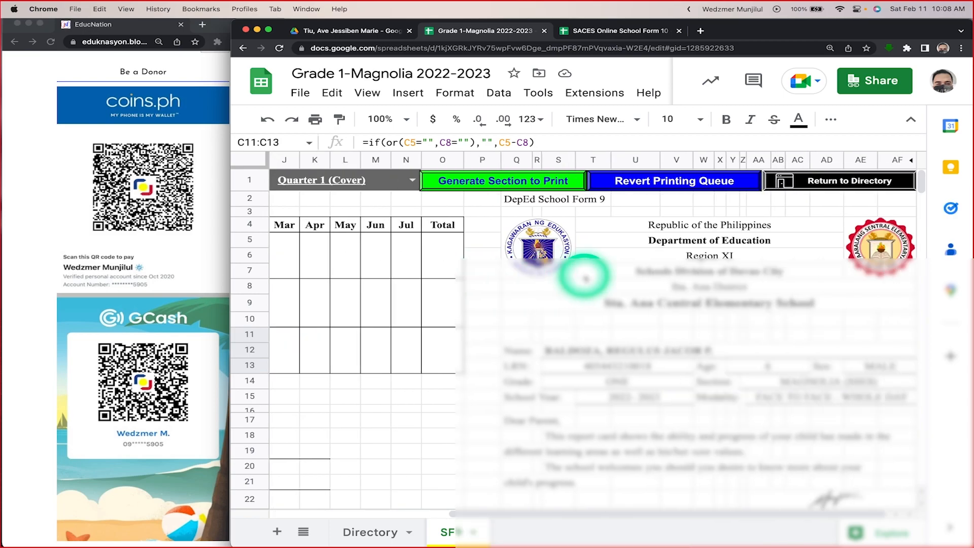
scroll(585, 278, down, 2)
scroll(585, 278, right, 1)
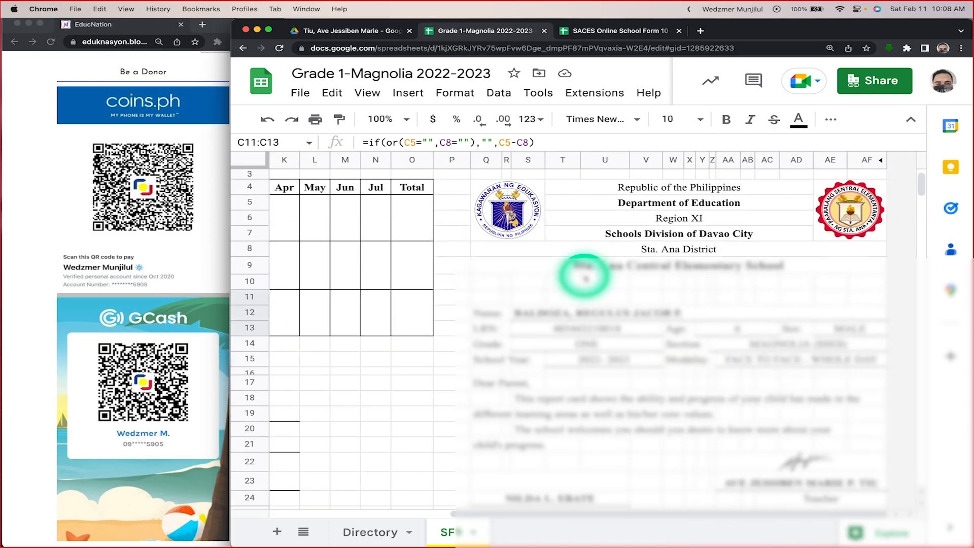
click(548, 311)
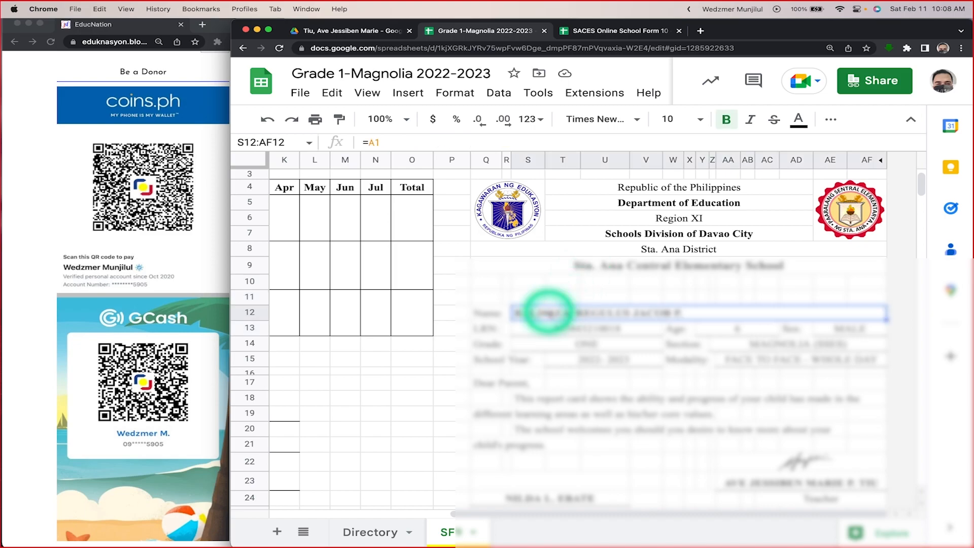
scroll(619, 348, down, 1)
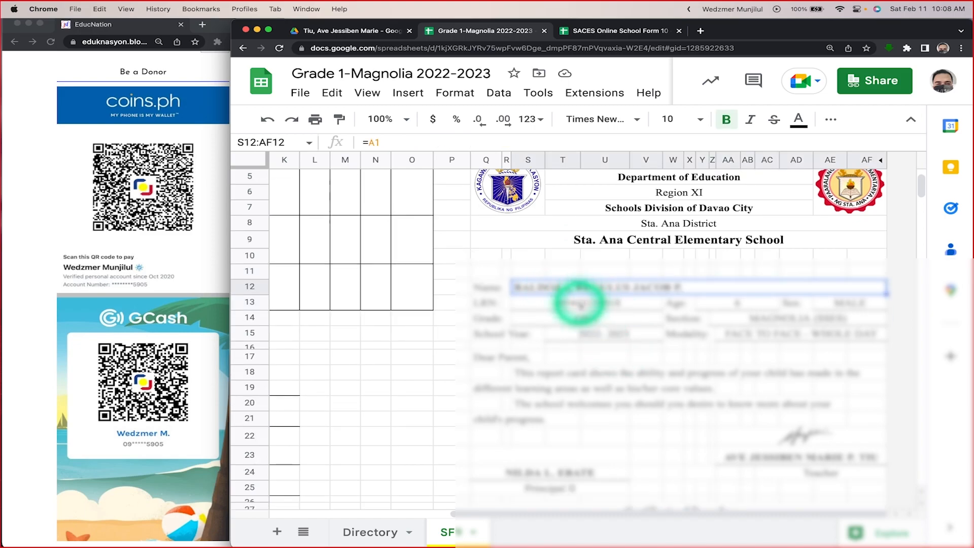
click(580, 303)
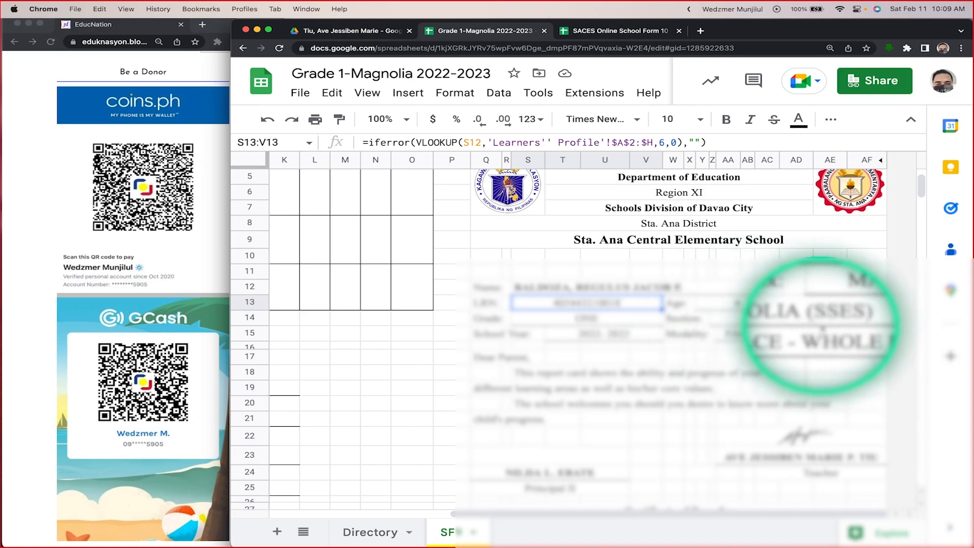
Step: Look over the cover's parent letter, signatories and Certificate of Transfer, returning to the attendance table
scroll(589, 337, down, 3)
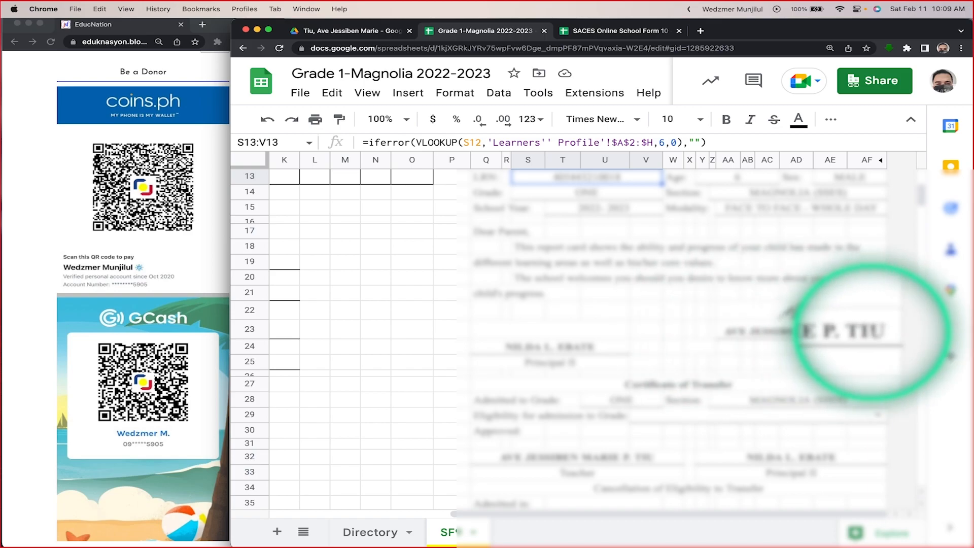
scroll(768, 361, down, 3)
scroll(769, 361, down, 2)
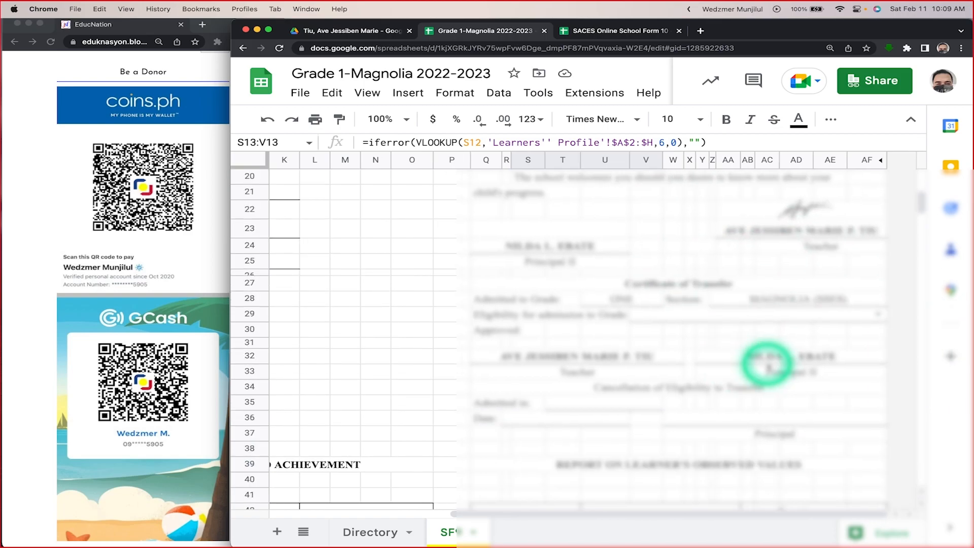
scroll(768, 361, up, 5)
scroll(767, 364, left, 5)
scroll(767, 363, down, 10)
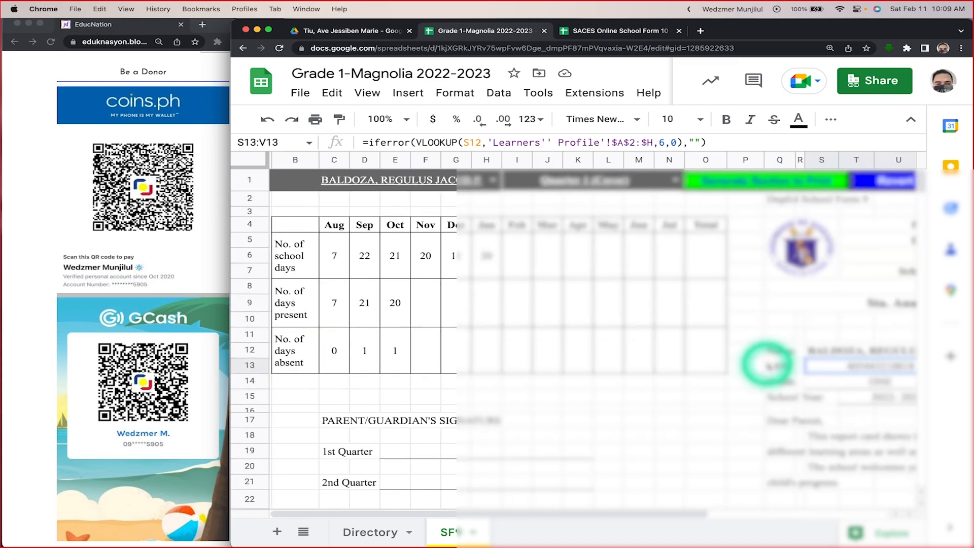
Step: Examine the School Form 9 inside page, covering the learning areas' grades table and the core values table
scroll(767, 364, down, 5)
scroll(767, 364, up, 4)
scroll(767, 364, down, 1)
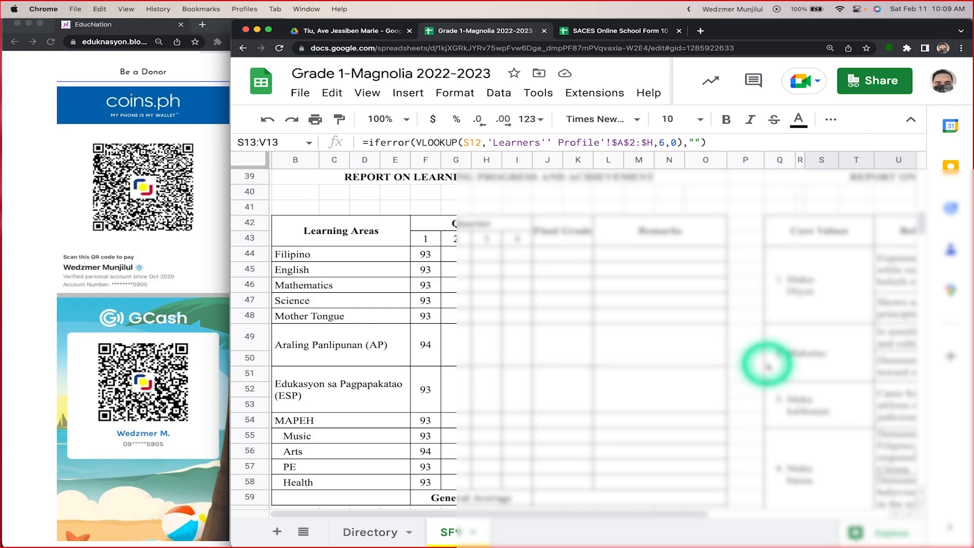
scroll(767, 364, down, 1)
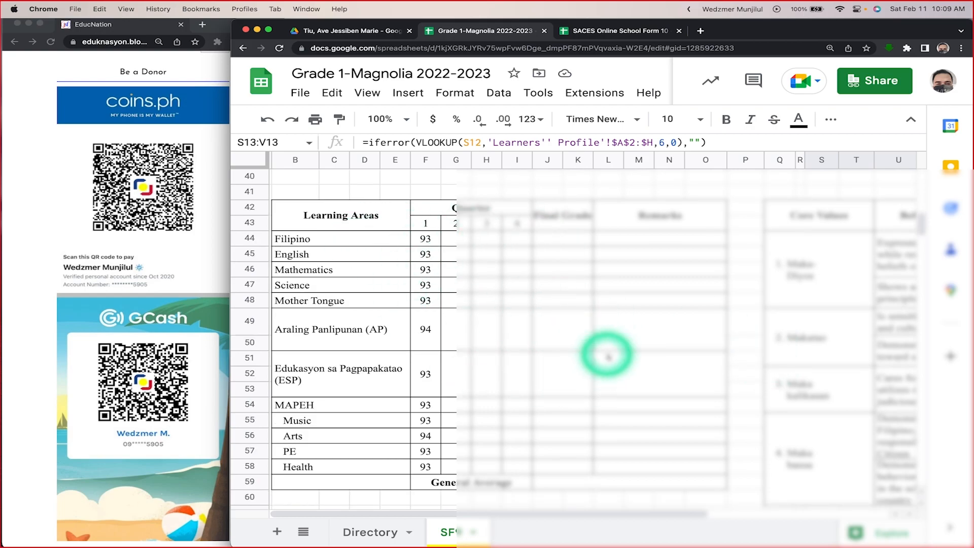
scroll(587, 358, right, 8)
scroll(676, 370, left, 8)
scroll(676, 370, up, 1)
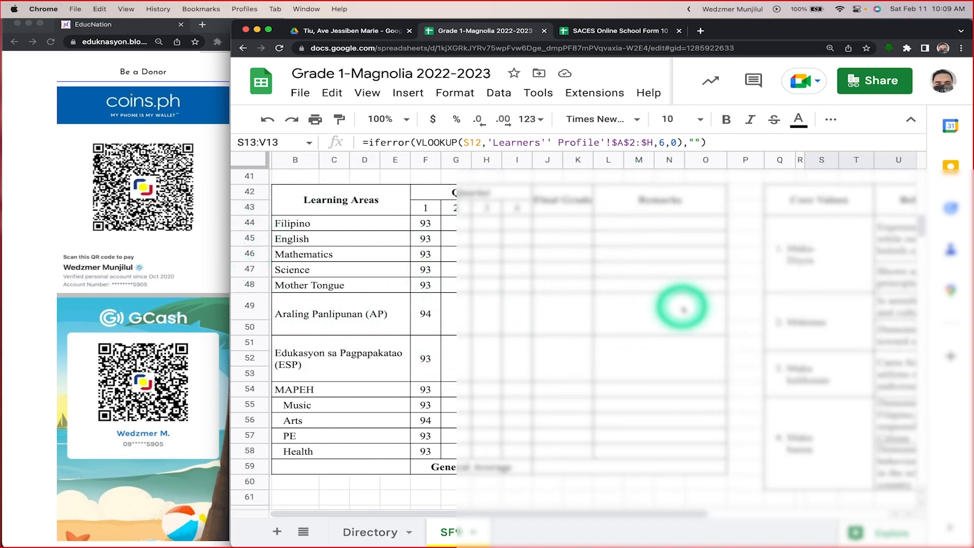
scroll(452, 337, right, 8)
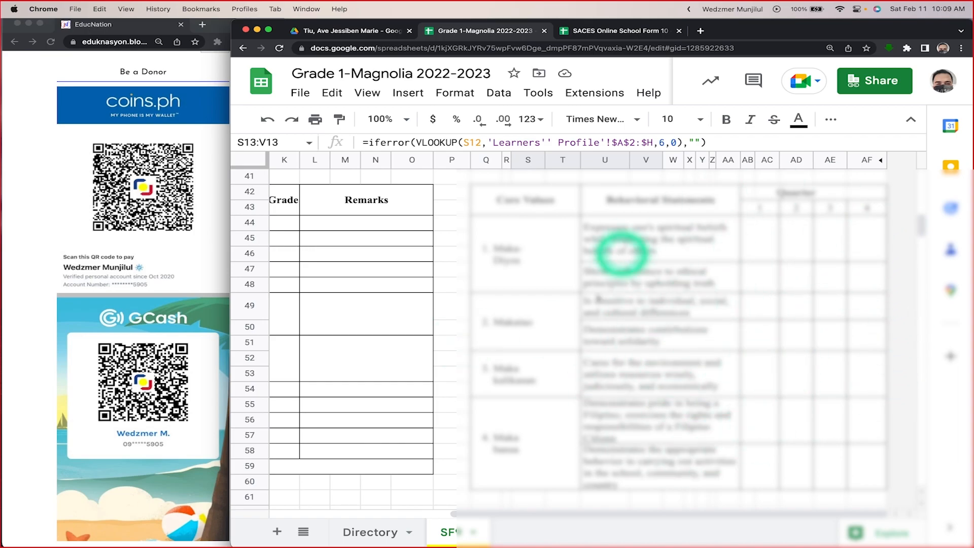
scroll(609, 398, left, 8)
scroll(609, 398, up, 1)
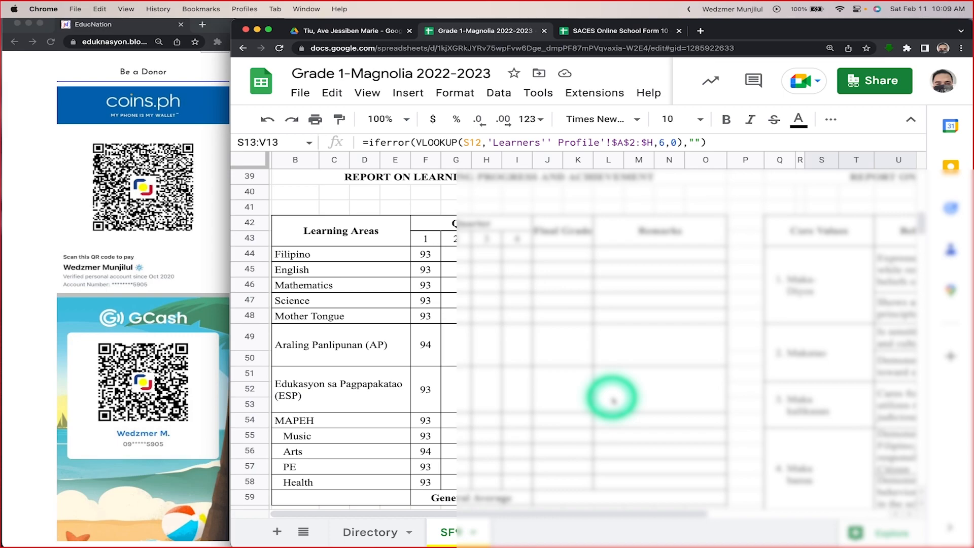
Step: Review the cover and the learning progress page once more, ending at the start of the SF9 sheet
scroll(612, 399, down, 10)
scroll(613, 399, up, 20)
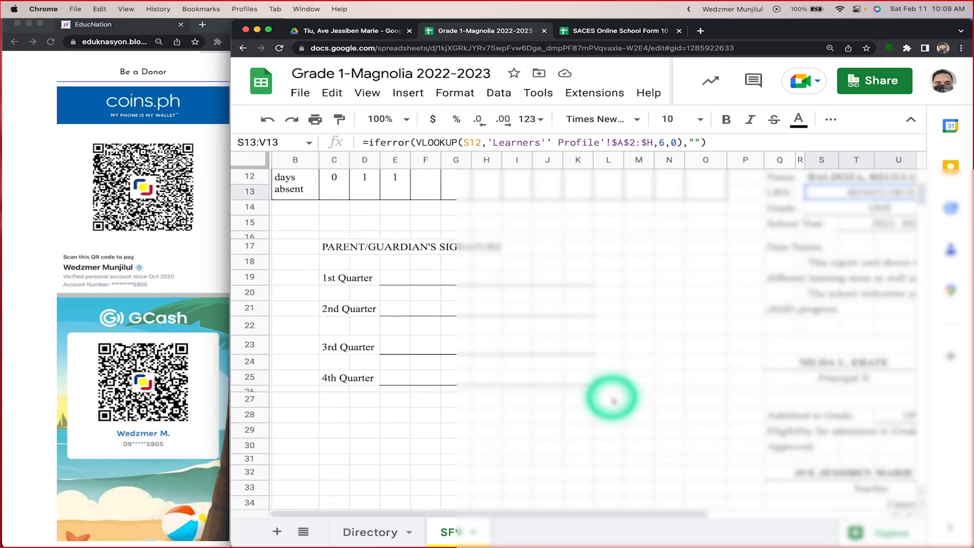
scroll(612, 398, up, 5)
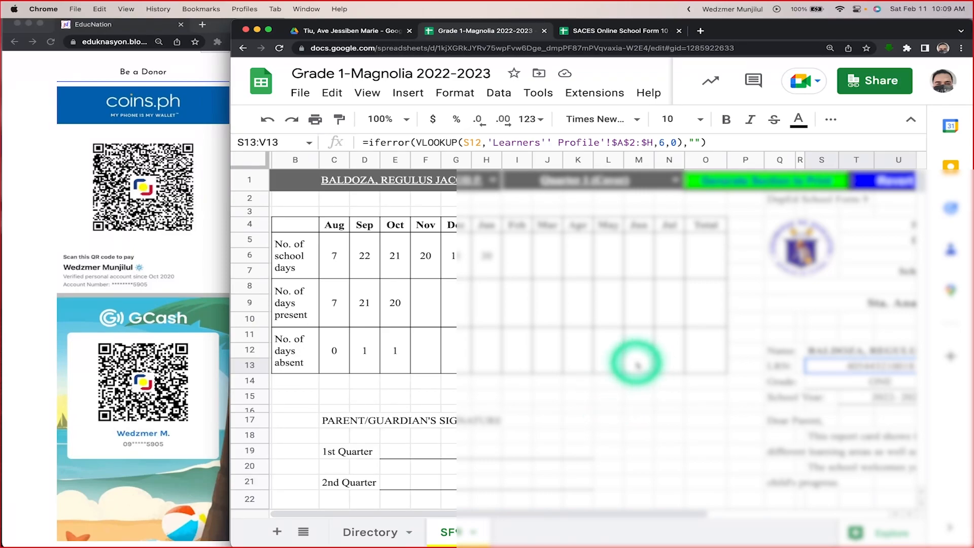
scroll(636, 364, down, 10)
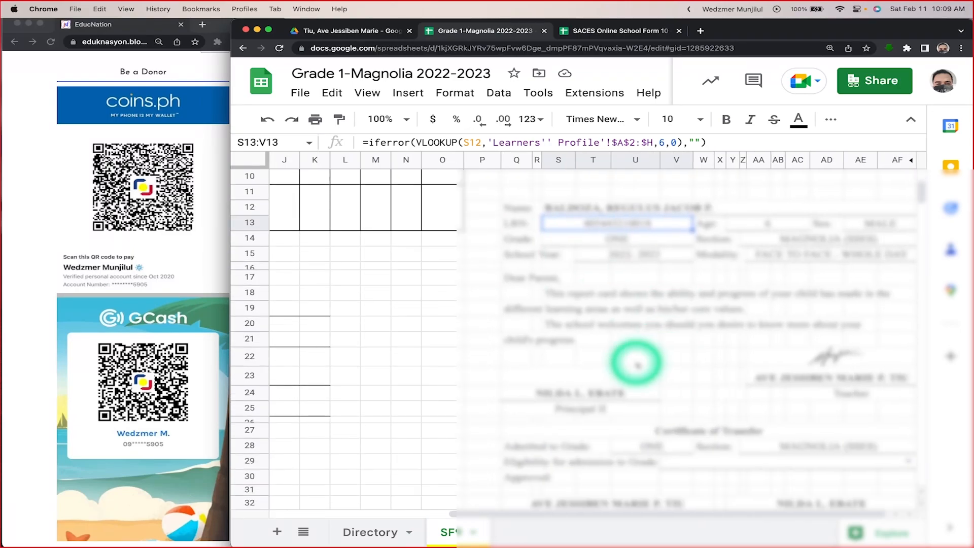
scroll(636, 363, down, 4)
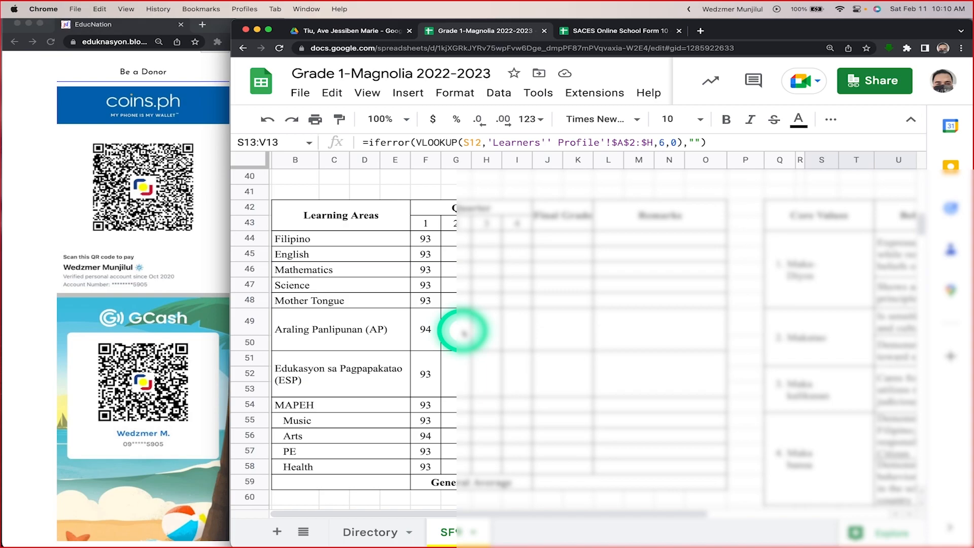
right_click(463, 332)
scroll(455, 461, up, 3)
click(344, 264)
scroll(344, 264, up, 5)
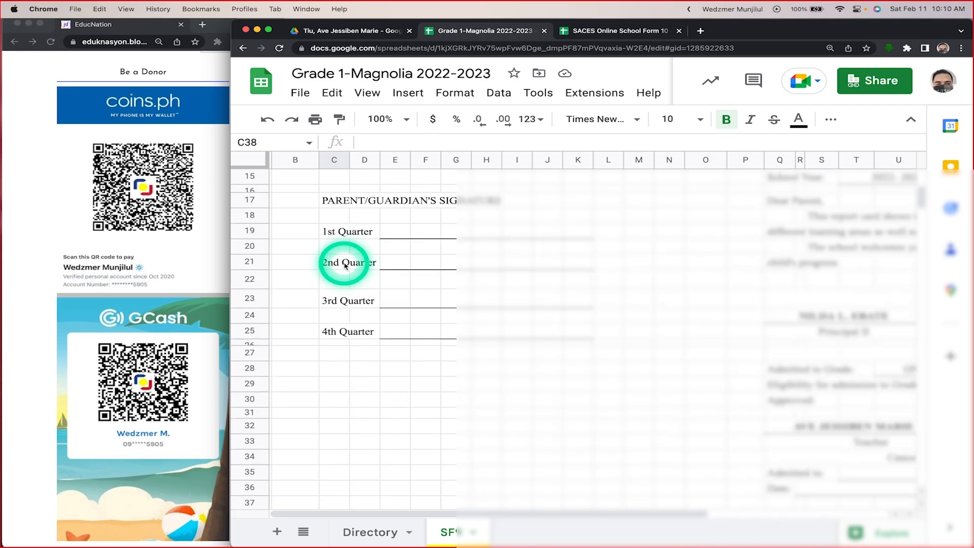
scroll(344, 263, up, 5)
click(912, 120)
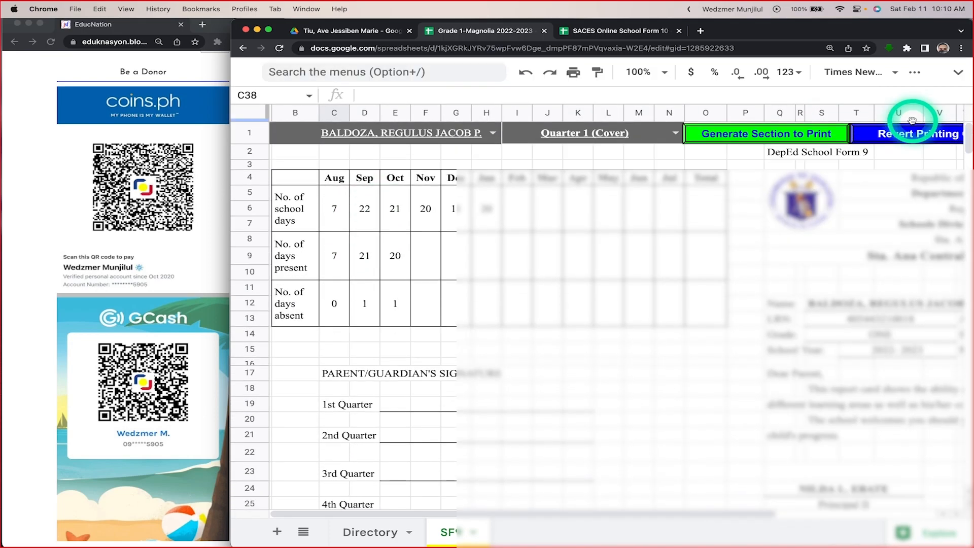
click(957, 73)
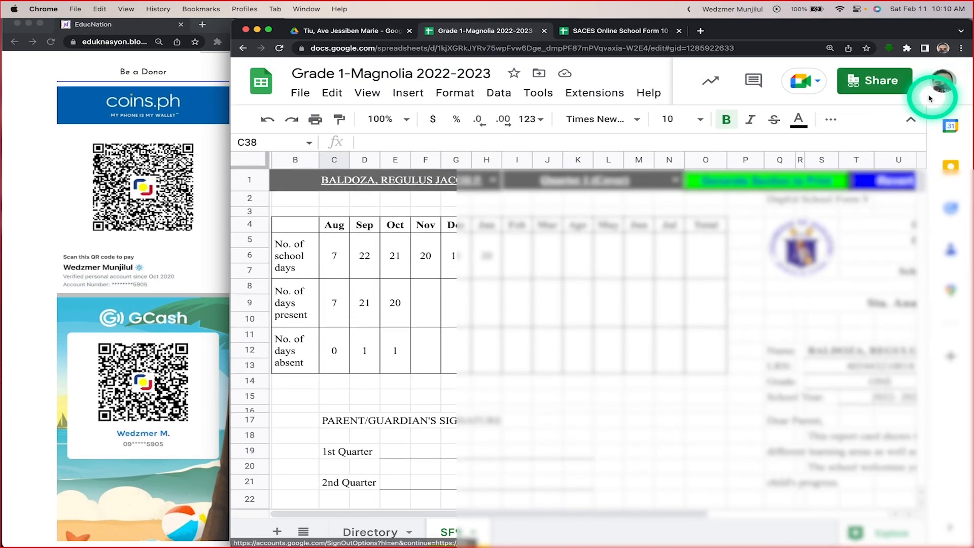
click(831, 122)
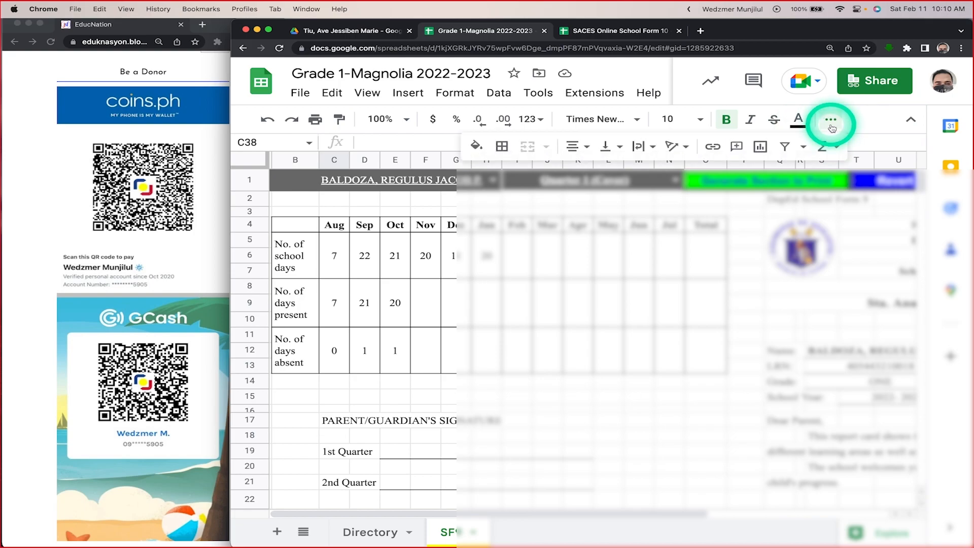
click(831, 122)
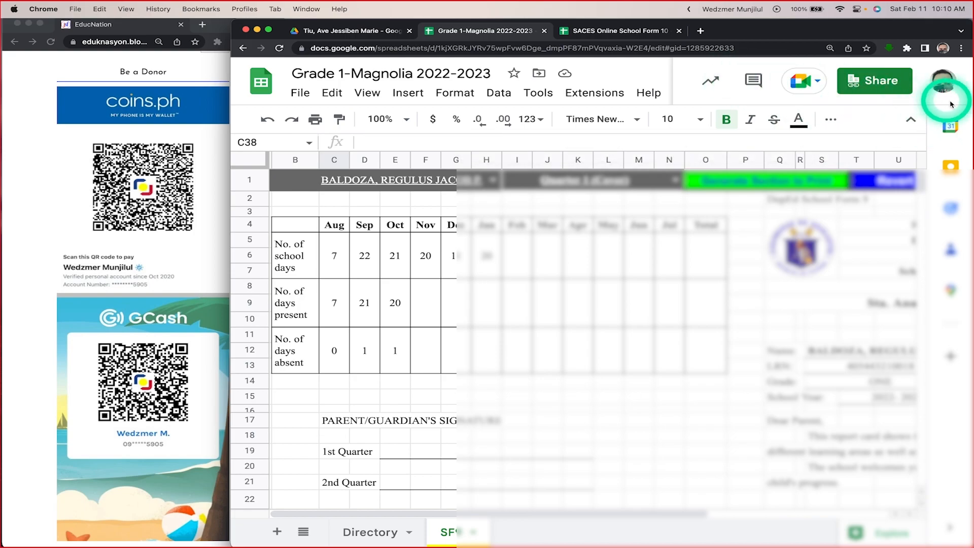
click(961, 84)
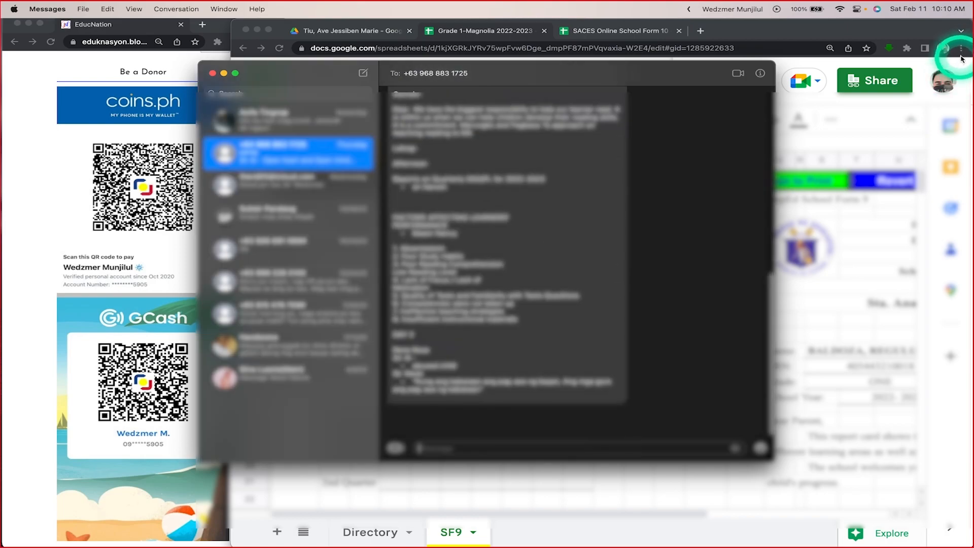
click(213, 73)
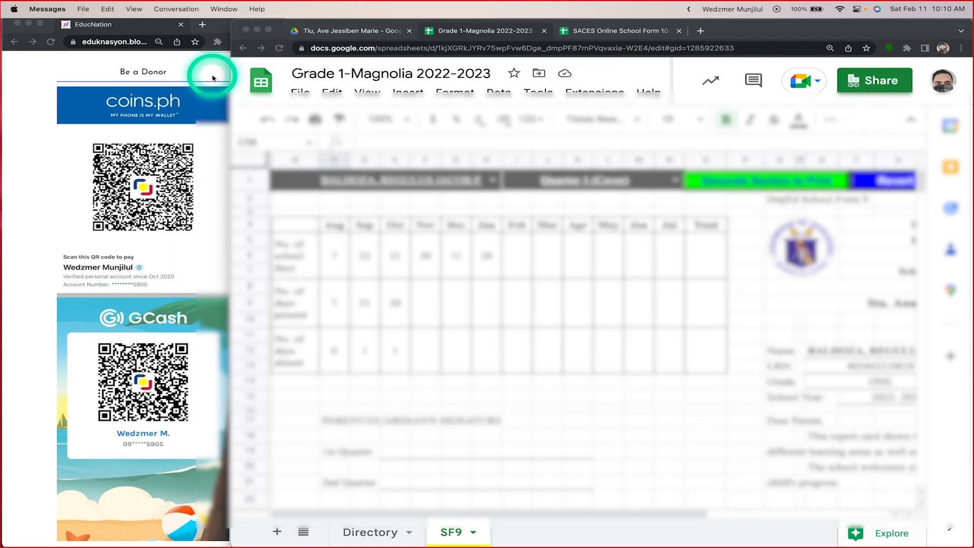
Step: Reduce the browser page zoom to 100%
click(961, 48)
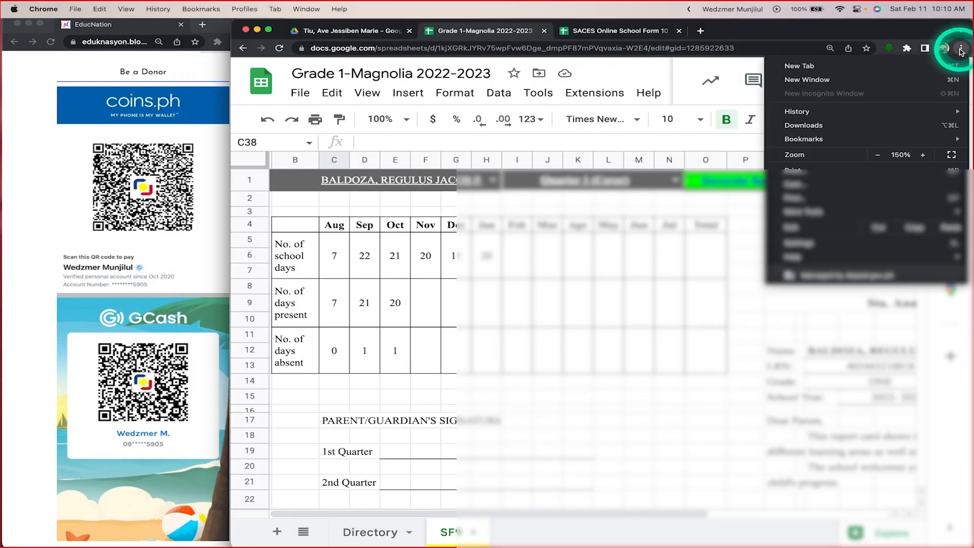
click(877, 155)
click(877, 156)
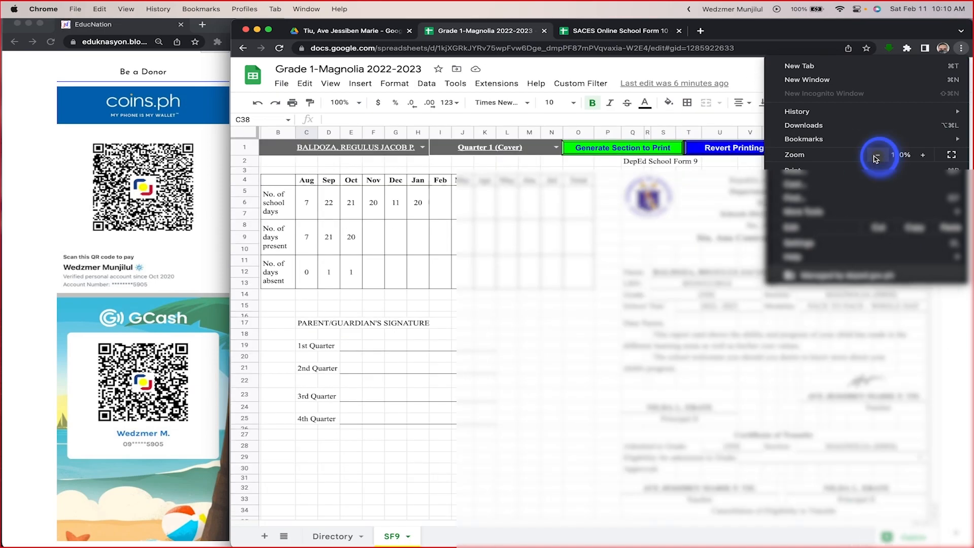
click(876, 155)
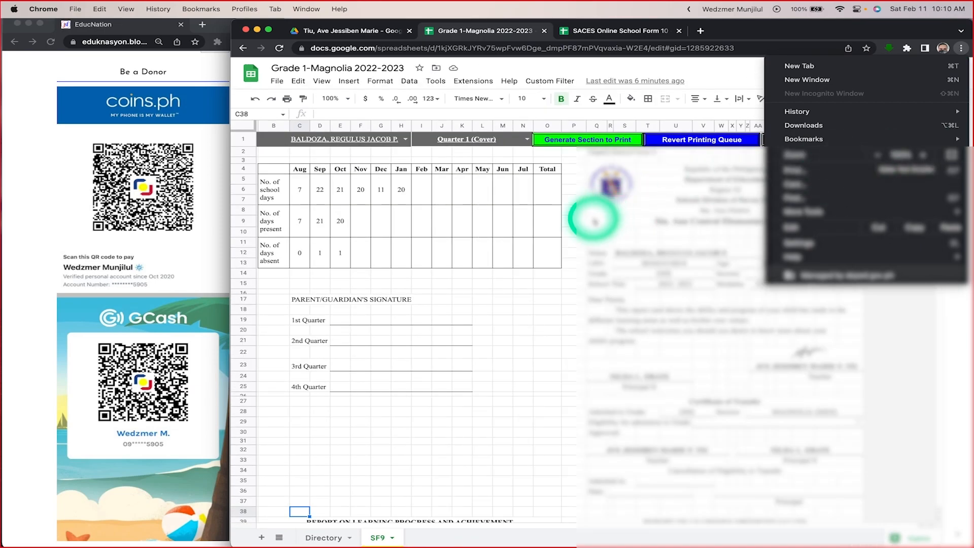
Step: Look through the SF9 sheet from the cover down to the final grades and remarks around row 254, returning to the cover
click(593, 219)
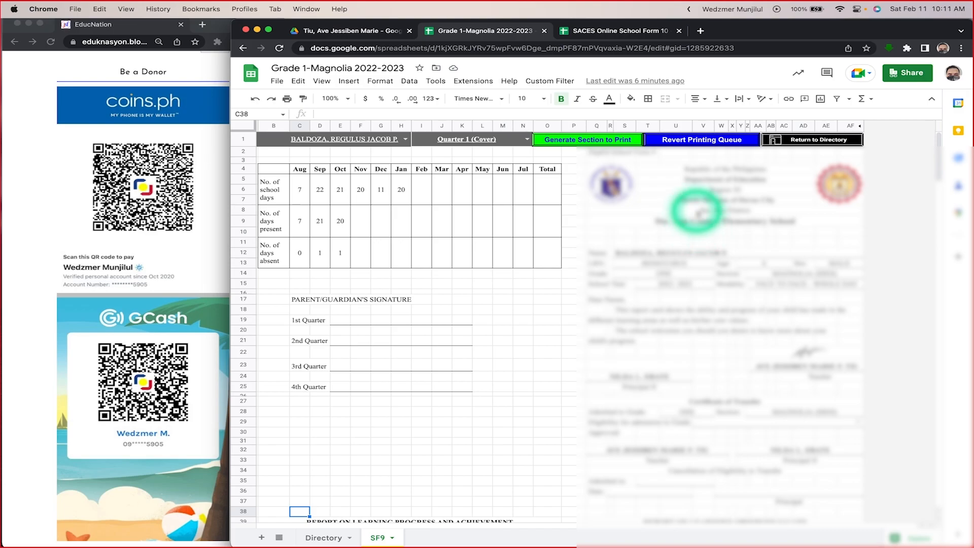
scroll(697, 210, down, 10)
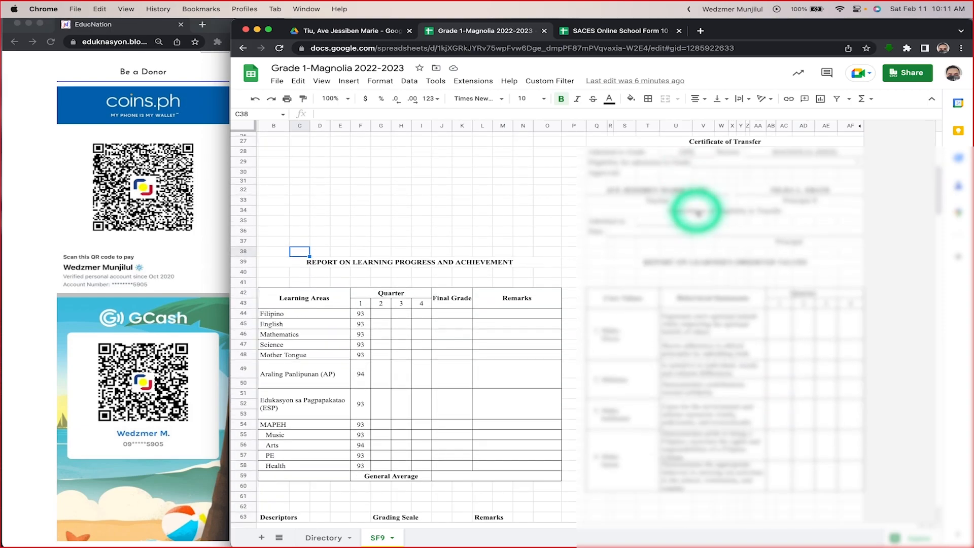
scroll(696, 210, up, 6)
scroll(696, 210, up, 4)
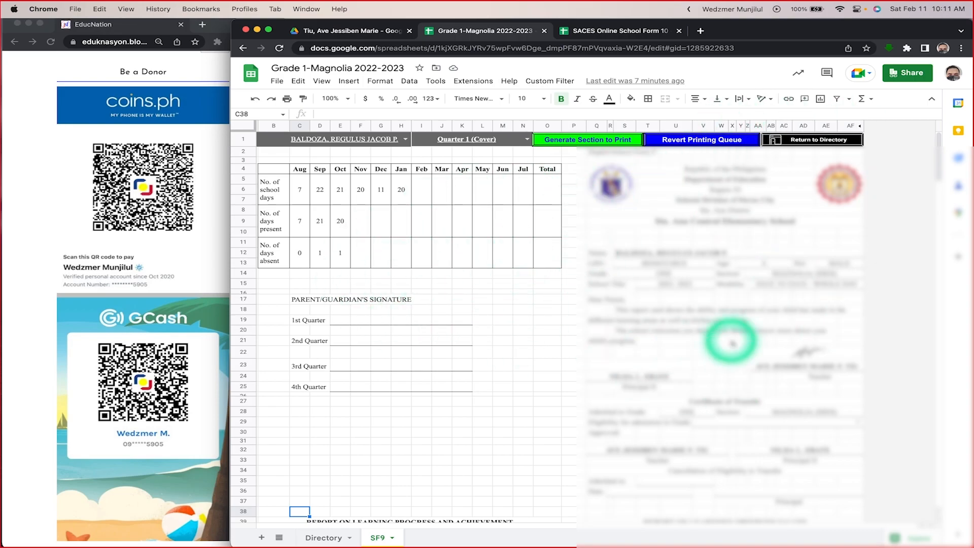
scroll(494, 279, down, 10)
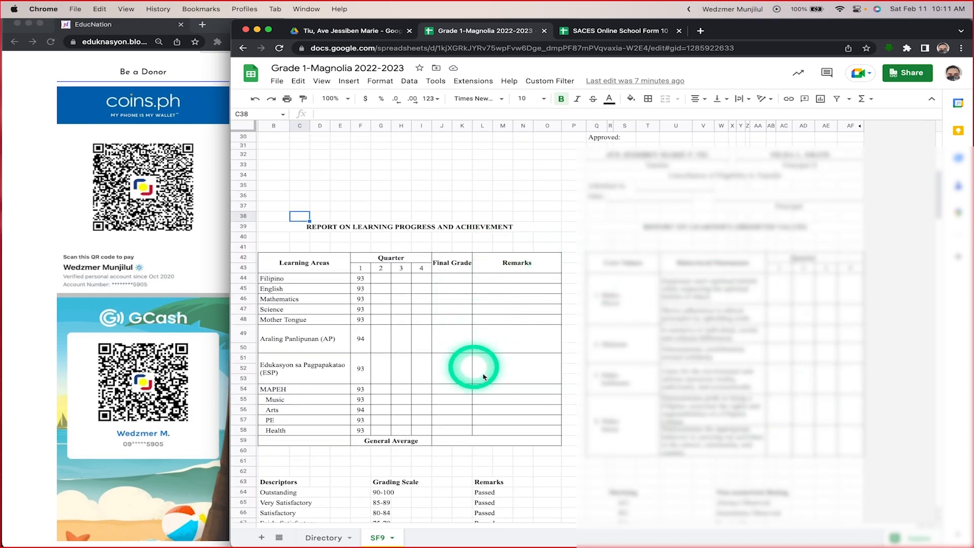
scroll(515, 387, down, 2)
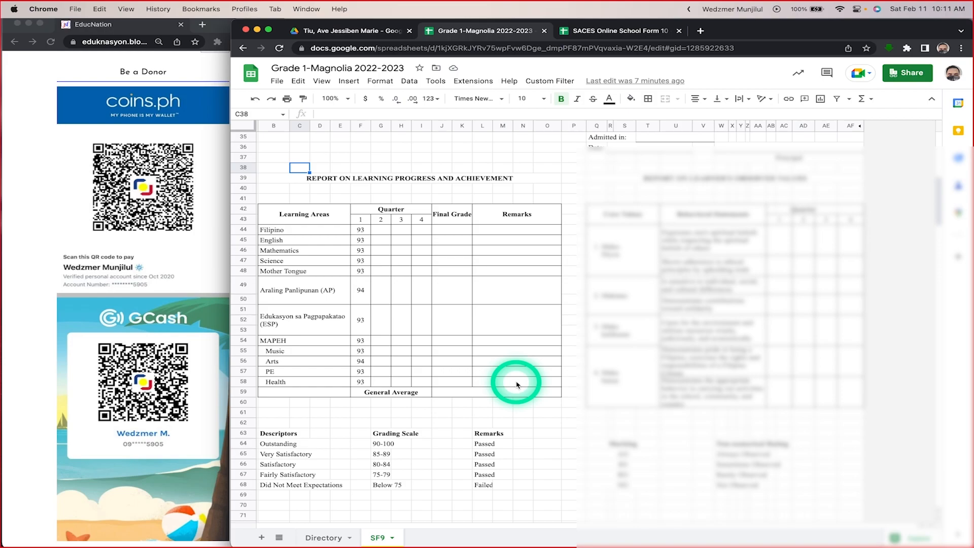
scroll(516, 384, down, 9)
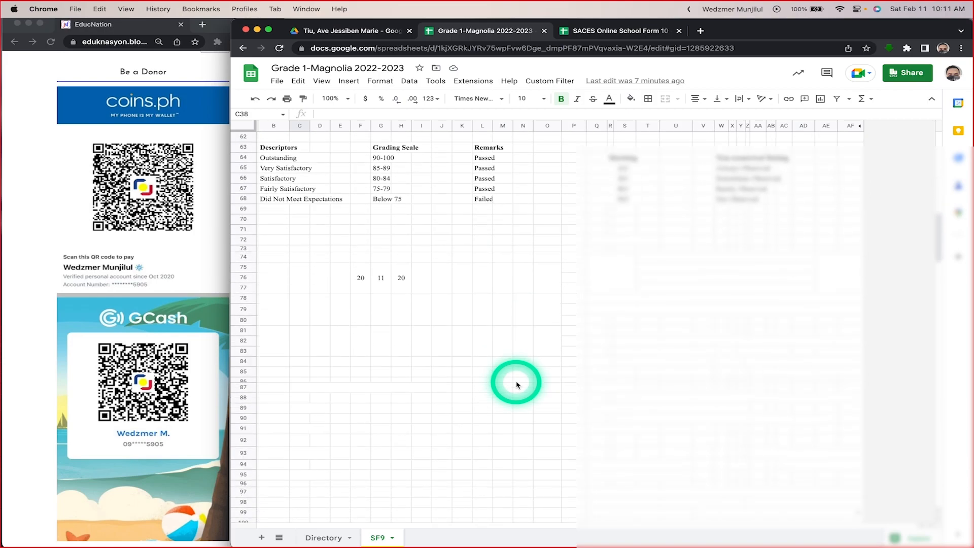
scroll(427, 305, down, 3)
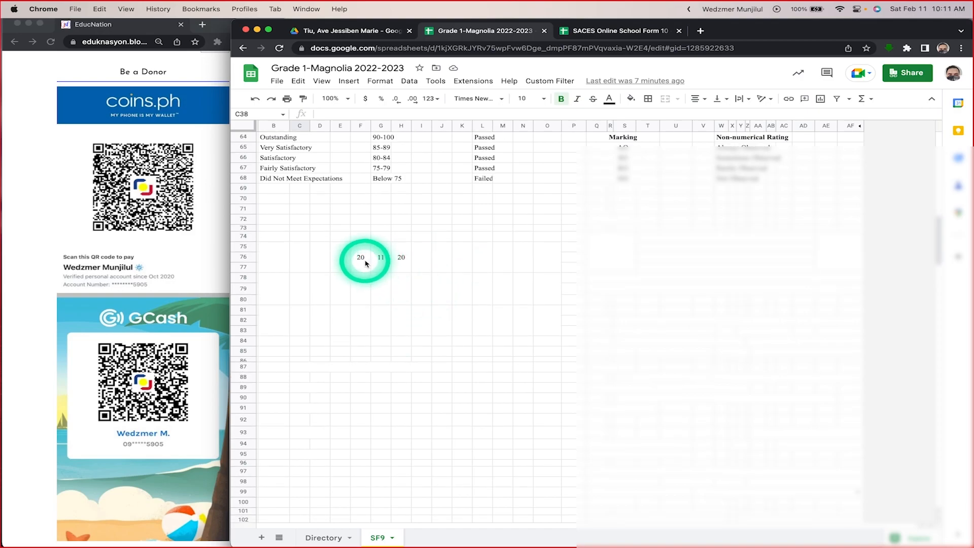
scroll(535, 379, down, 20)
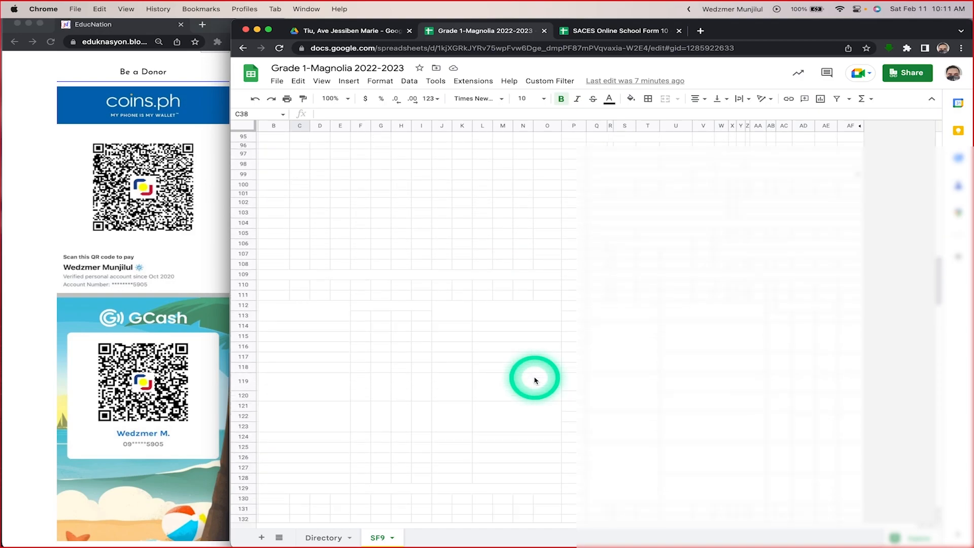
scroll(535, 380, down, 20)
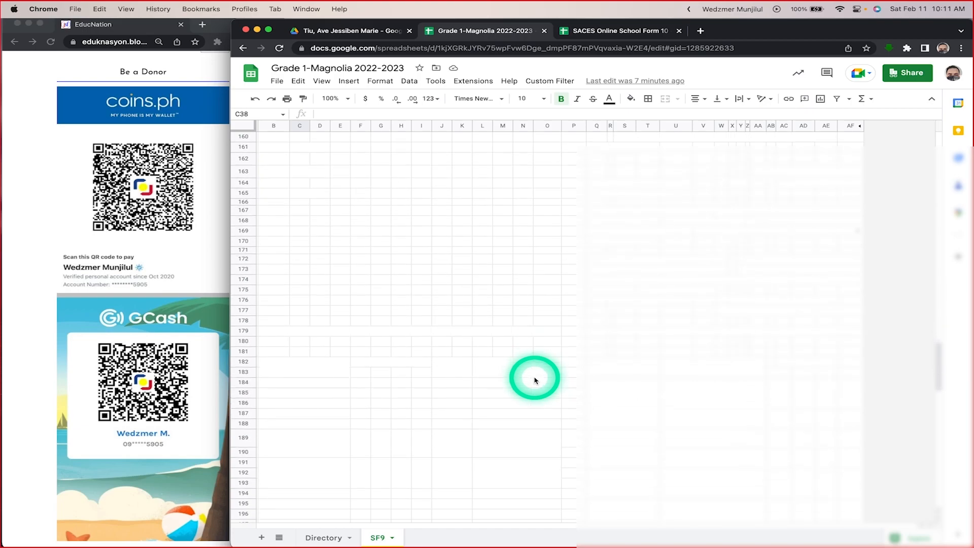
scroll(535, 380, down, 15)
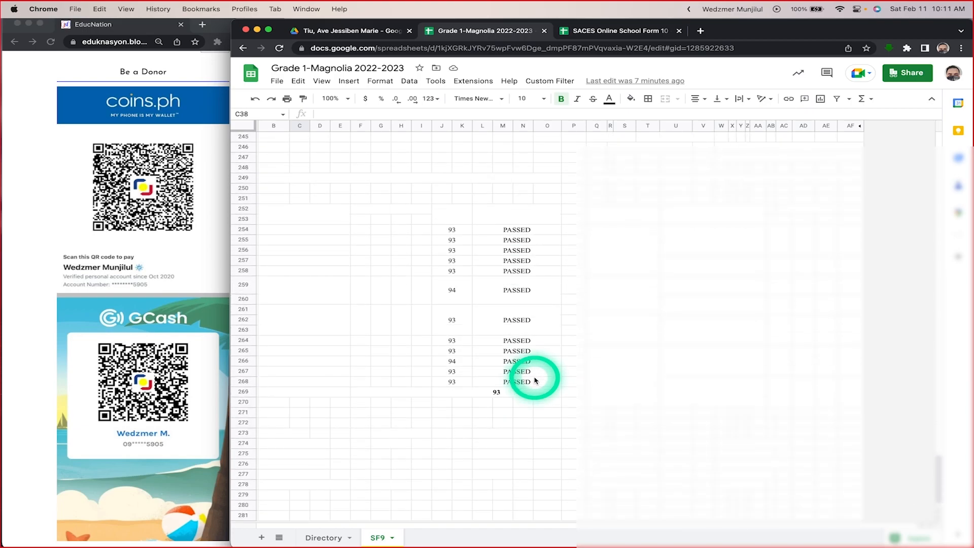
scroll(536, 380, up, 20)
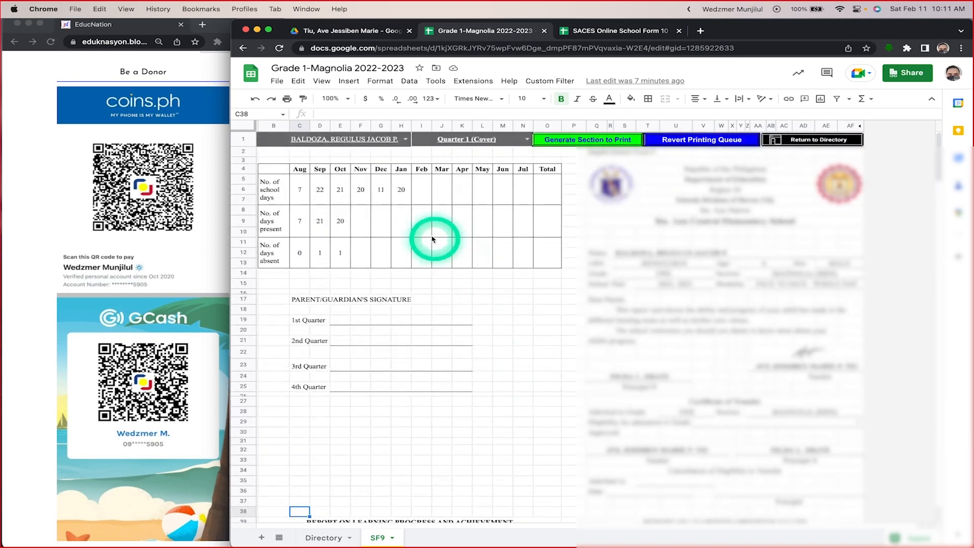
Step: Revisit the later quarters' print sections around rows 76 and 146 of the SF9 sheet, ending at the cover
scroll(553, 274, down, 15)
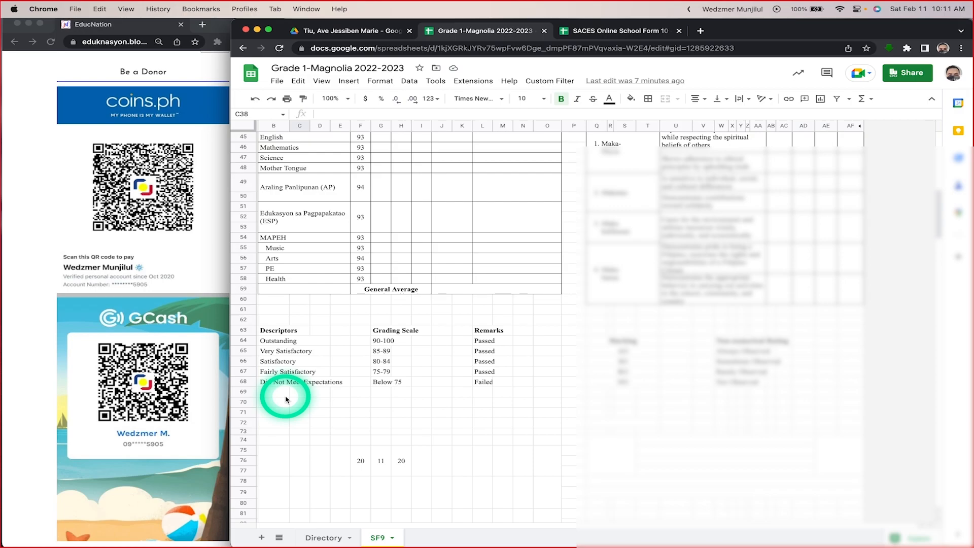
scroll(284, 397, down, 5)
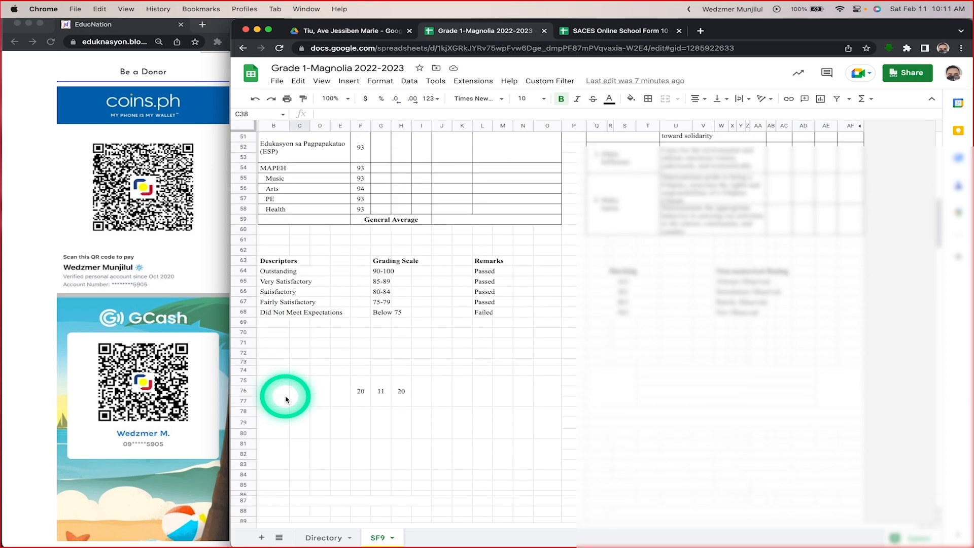
scroll(594, 290, down, 7)
scroll(603, 292, down, 20)
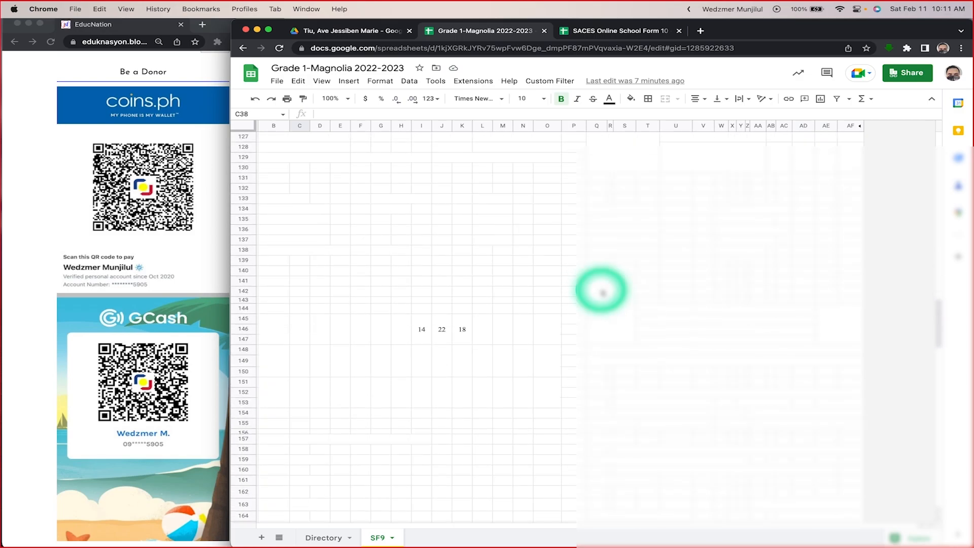
scroll(602, 292, up, 20)
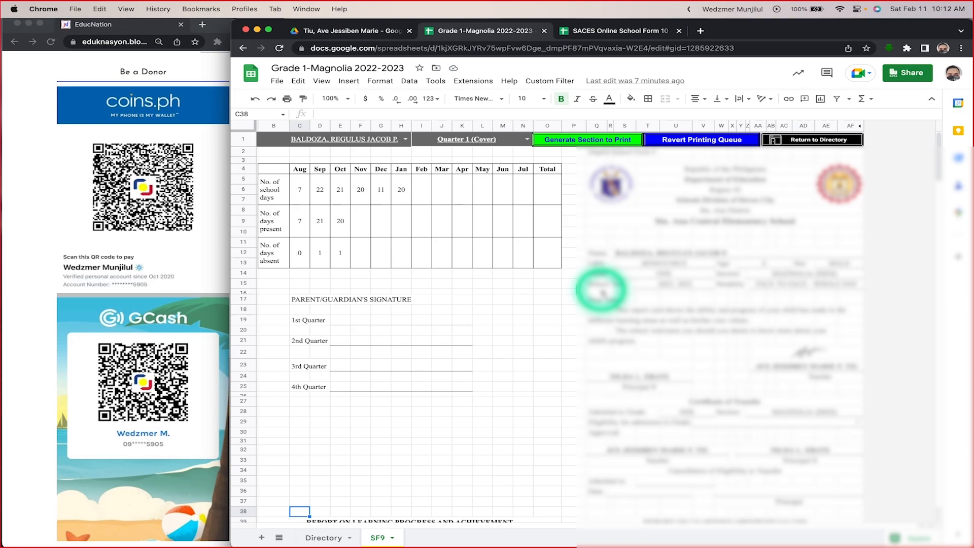
click(634, 99)
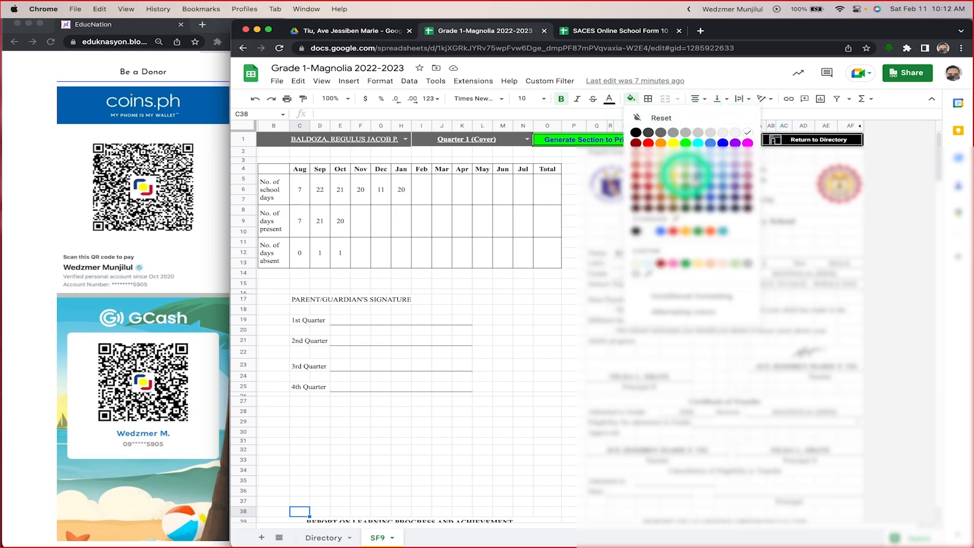
click(714, 77)
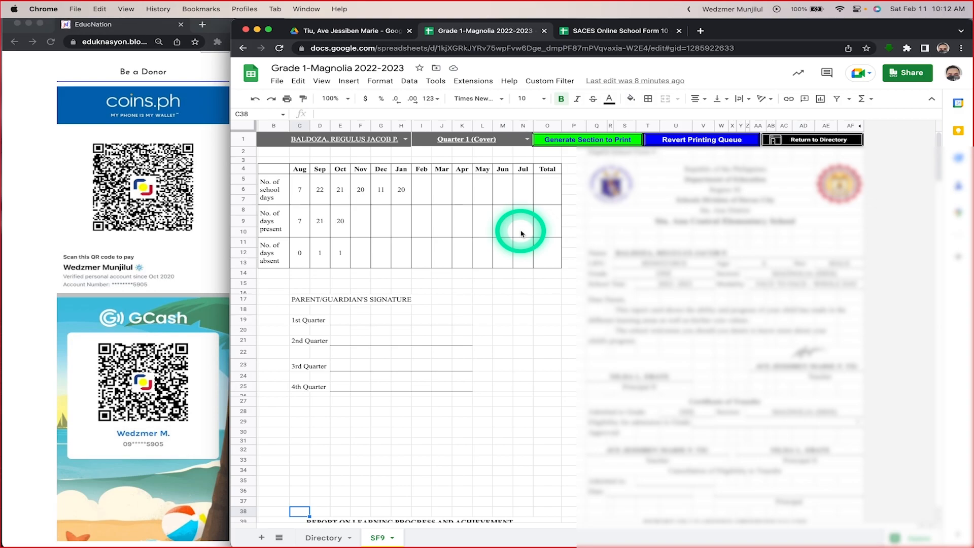
scroll(521, 233, down, 15)
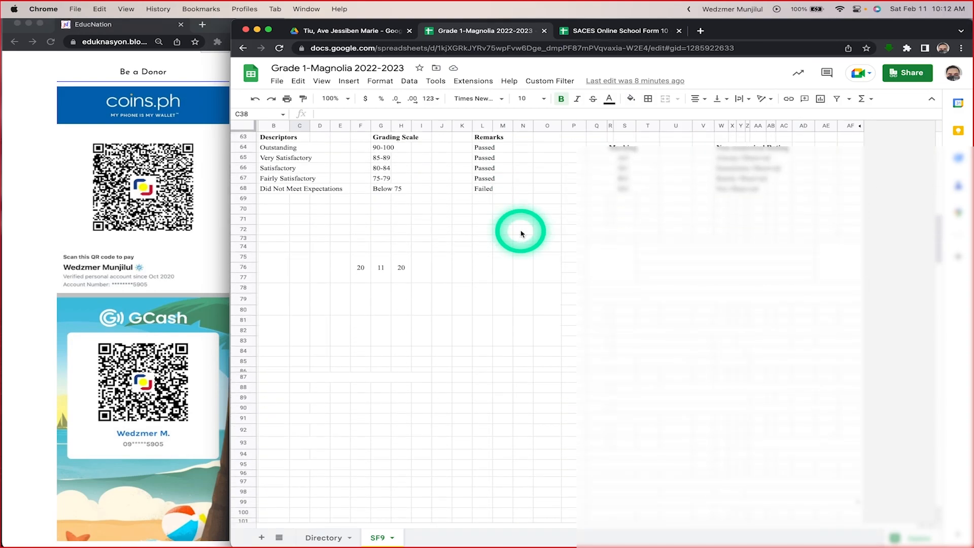
scroll(521, 234, up, 15)
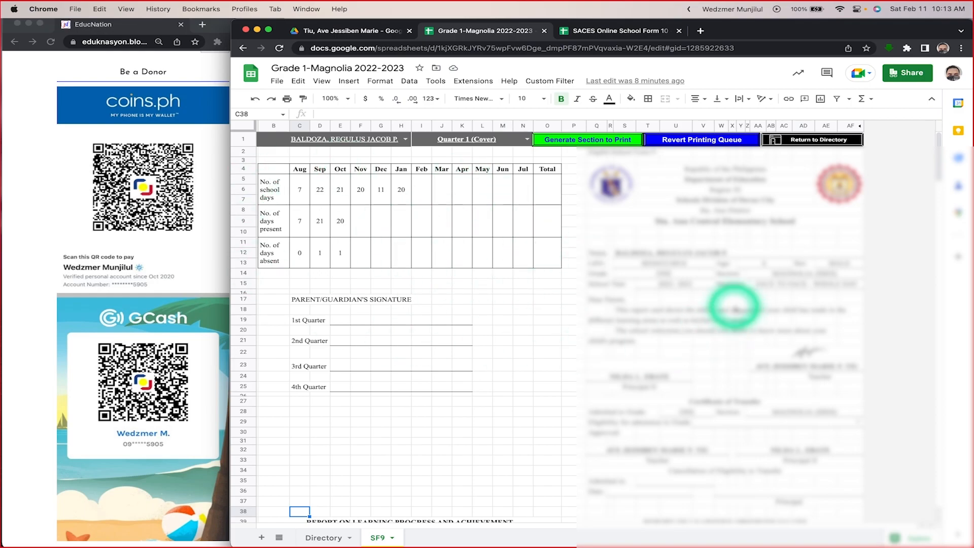
Step: Generate the Quarter 1 (Cover) section to print and switch the report card to the third, finally the fourth learner listed
click(596, 141)
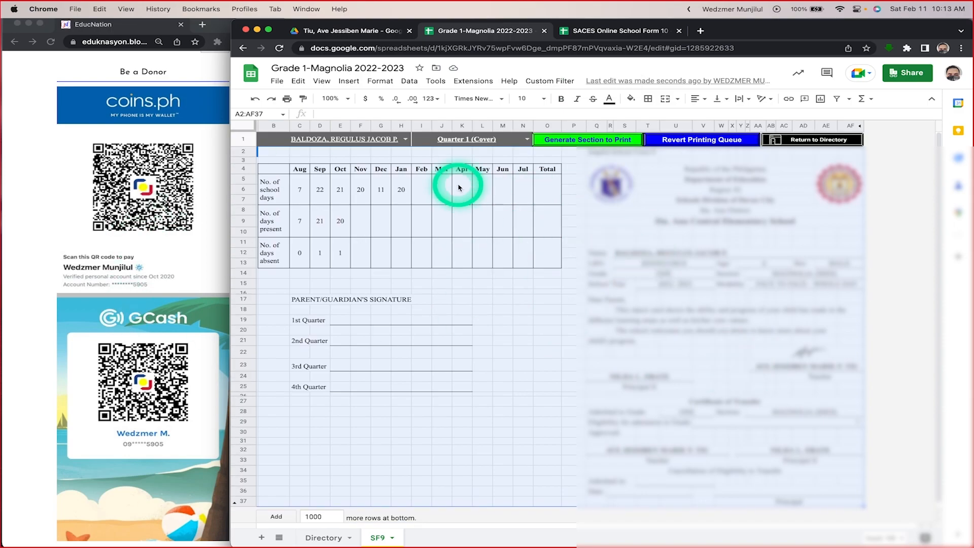
click(405, 139)
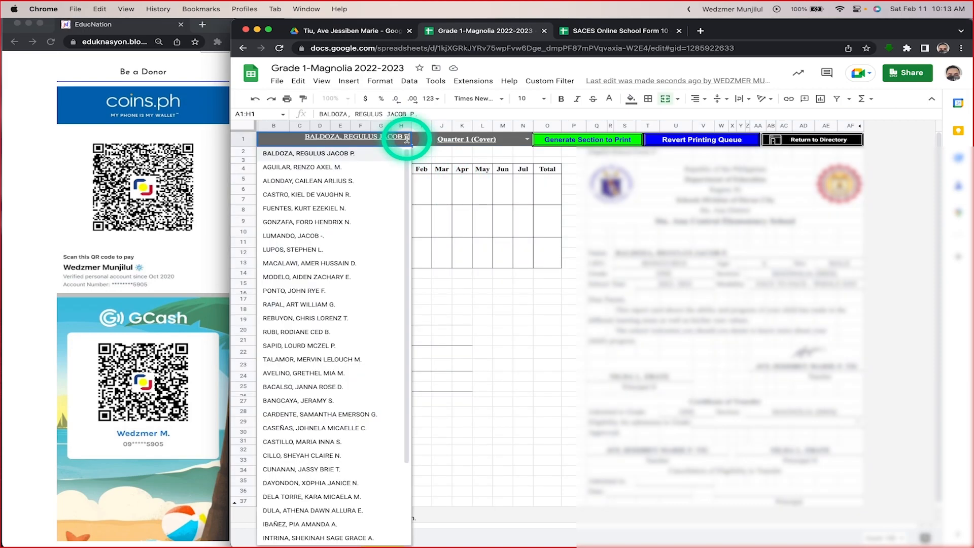
click(344, 184)
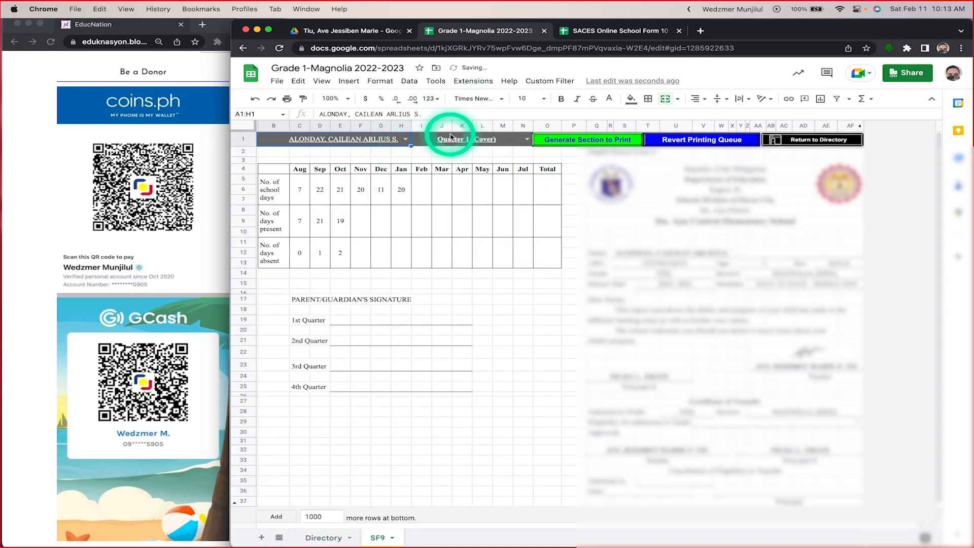
click(405, 139)
click(361, 196)
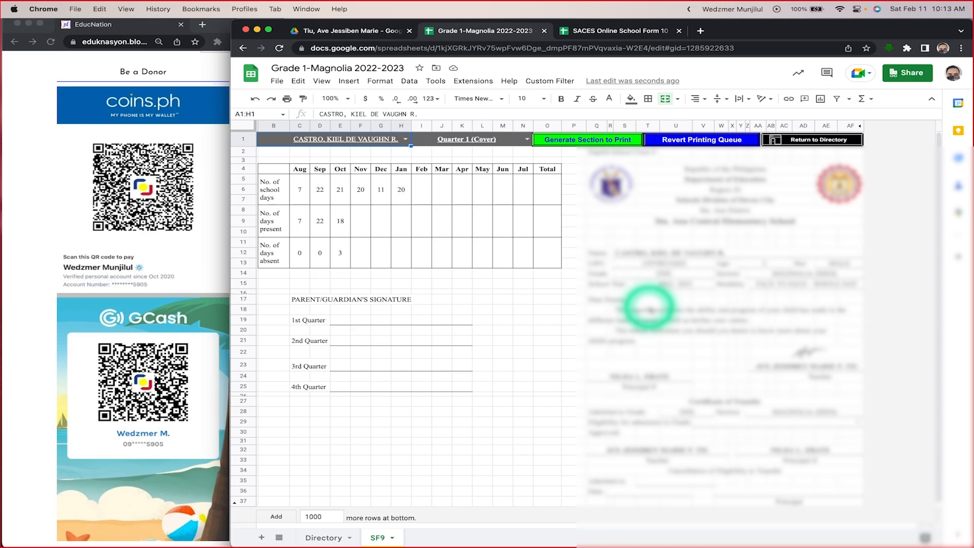
Step: Revert the printing queue and generate the Quarter 1 (Inner) section to print for the selected learner
click(705, 142)
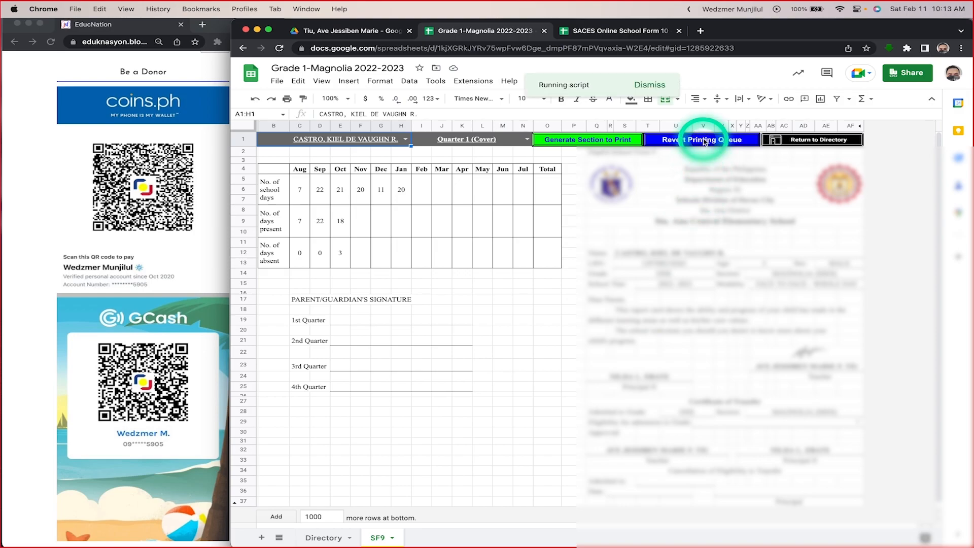
click(527, 139)
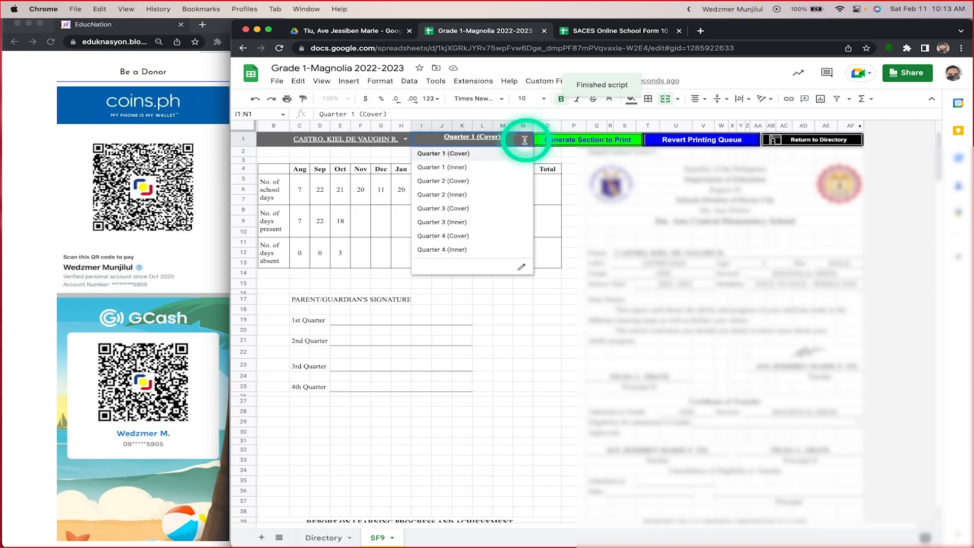
click(475, 168)
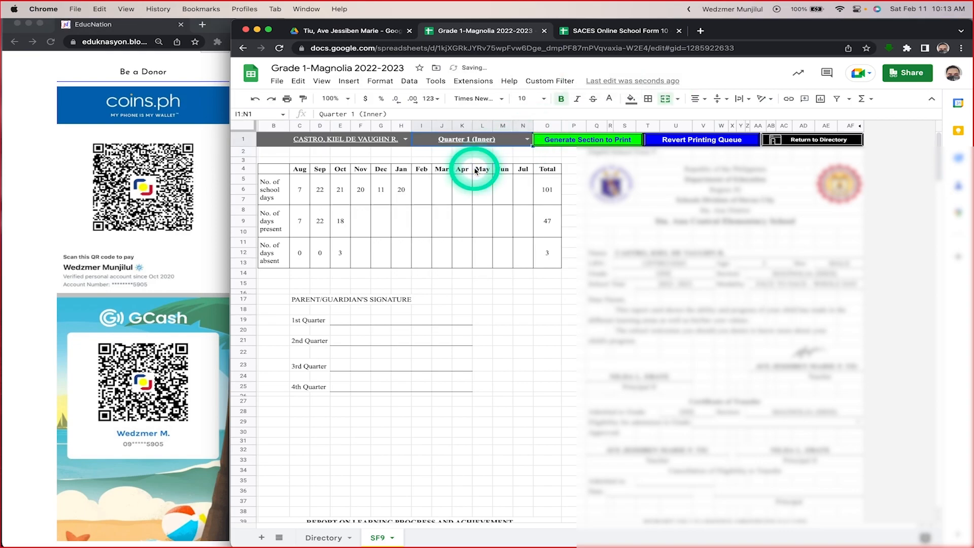
click(572, 143)
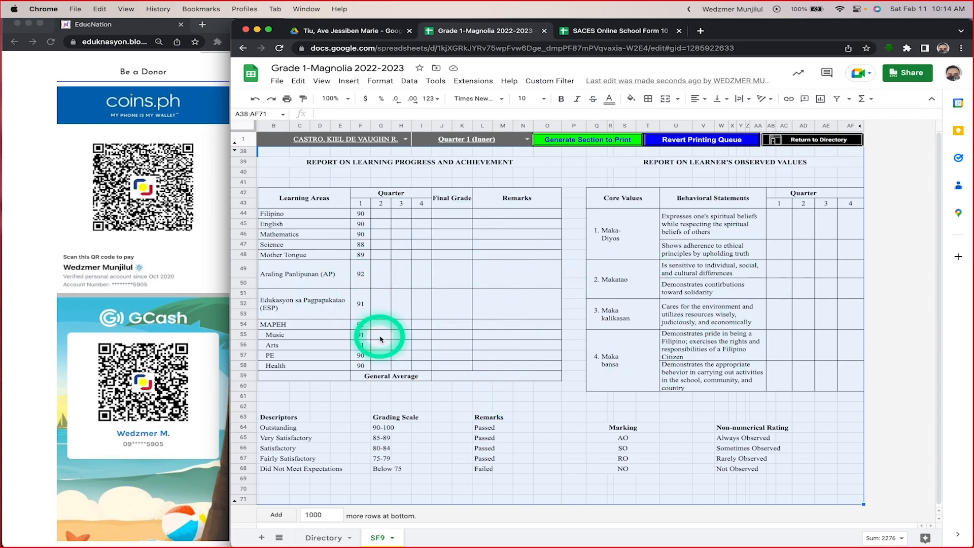
Step: Revert the printing queue and generate the Quarter 2 (Inner) section to print for the same learner
click(705, 142)
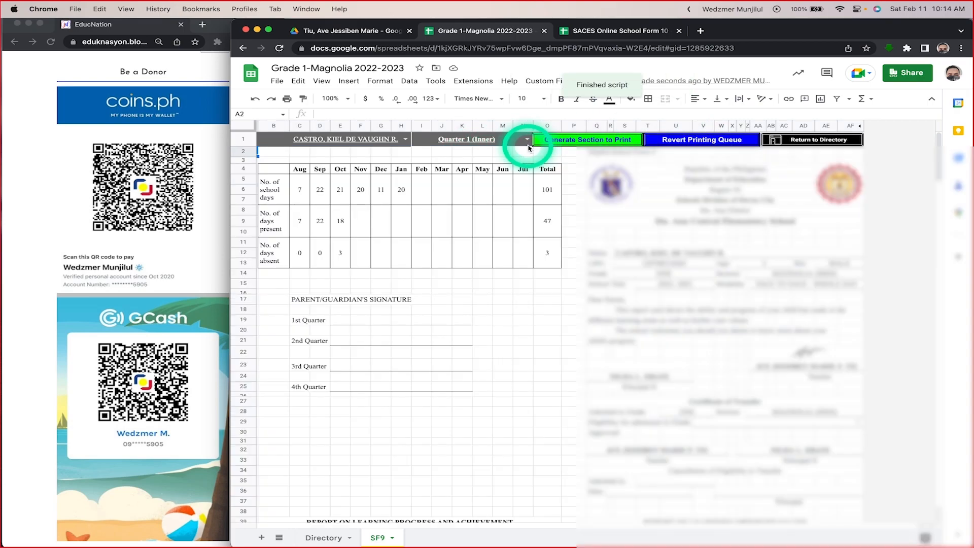
click(527, 139)
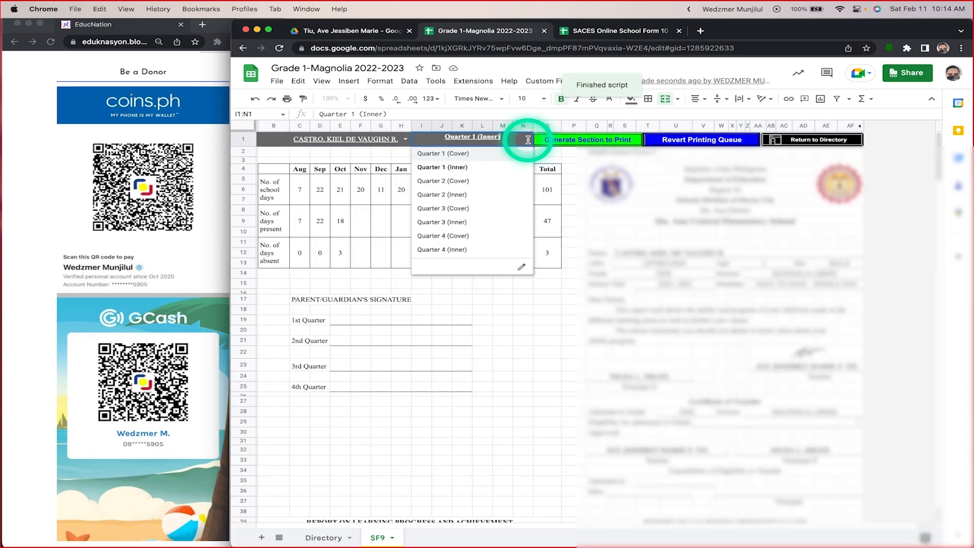
click(477, 196)
click(586, 142)
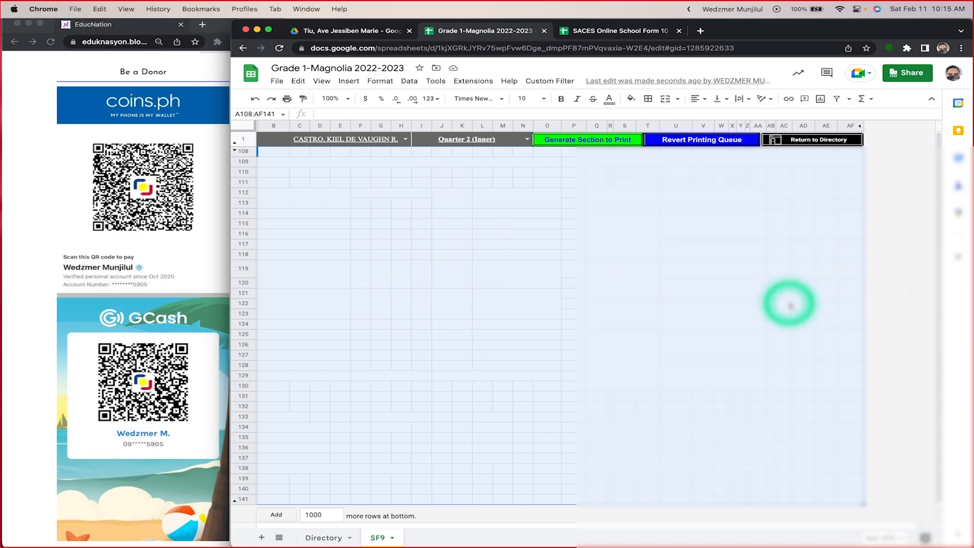
Step: Set the print section to Quarter 4 (Inner) and revert the printing queue to restore the full SF9 sheet
click(526, 140)
click(446, 249)
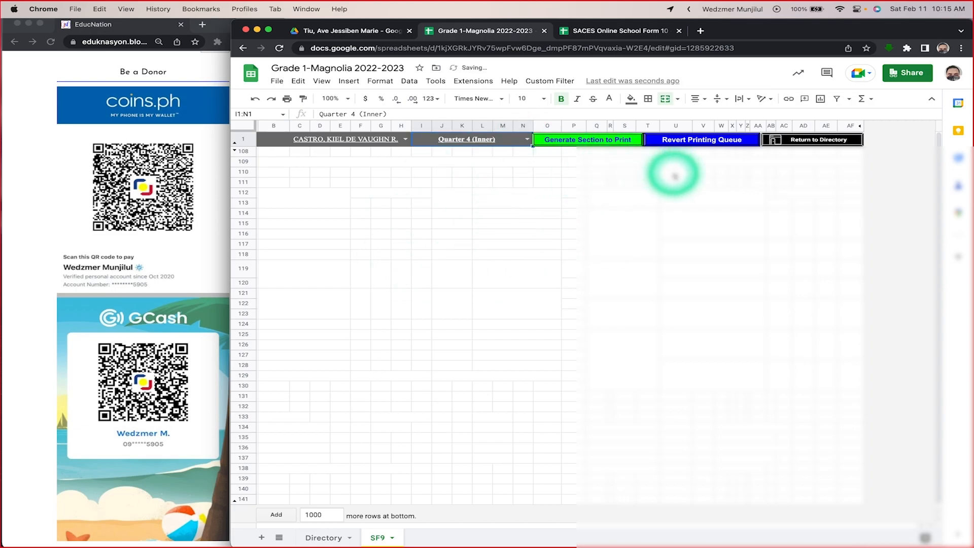
click(695, 142)
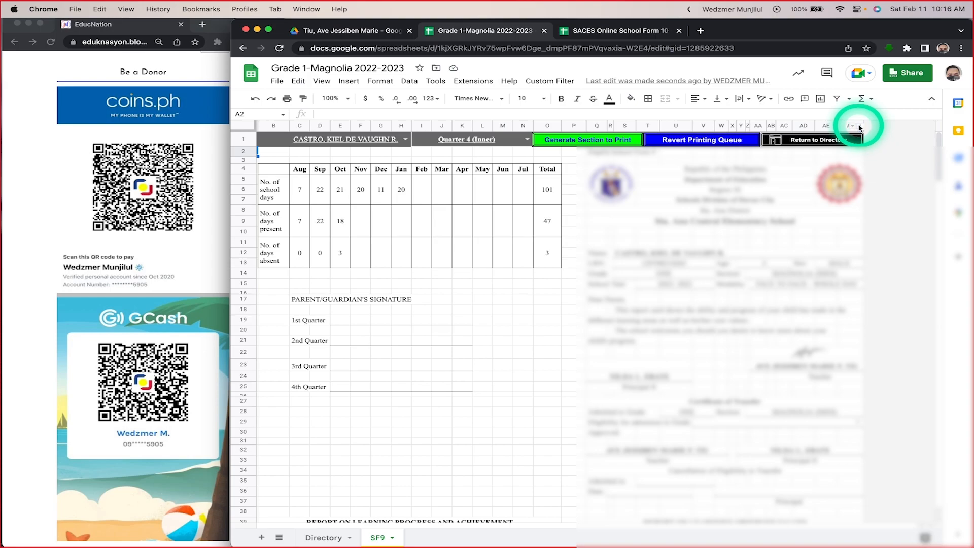
Step: Unhide column AG beside the SF9 form and examine its row markers down through the quarter sections
click(861, 127)
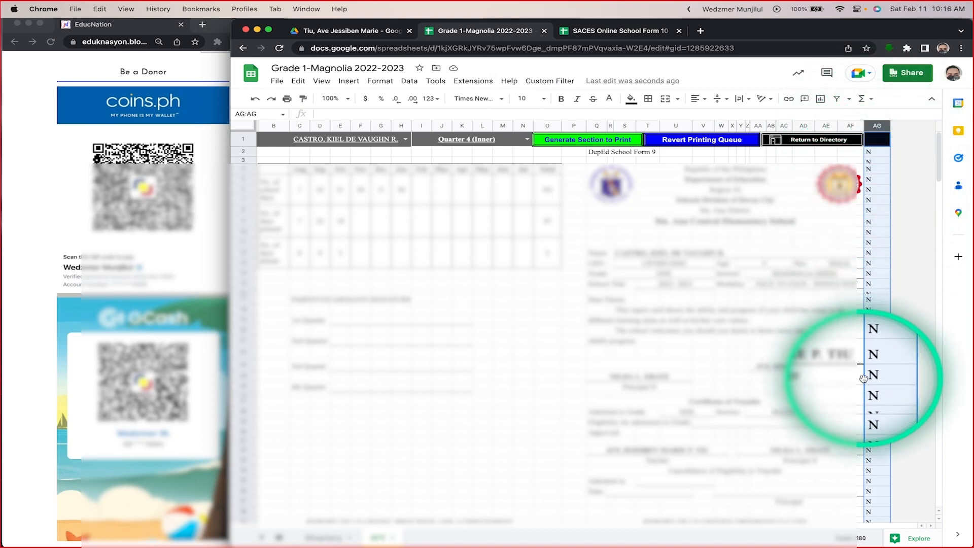
scroll(865, 447, down, 15)
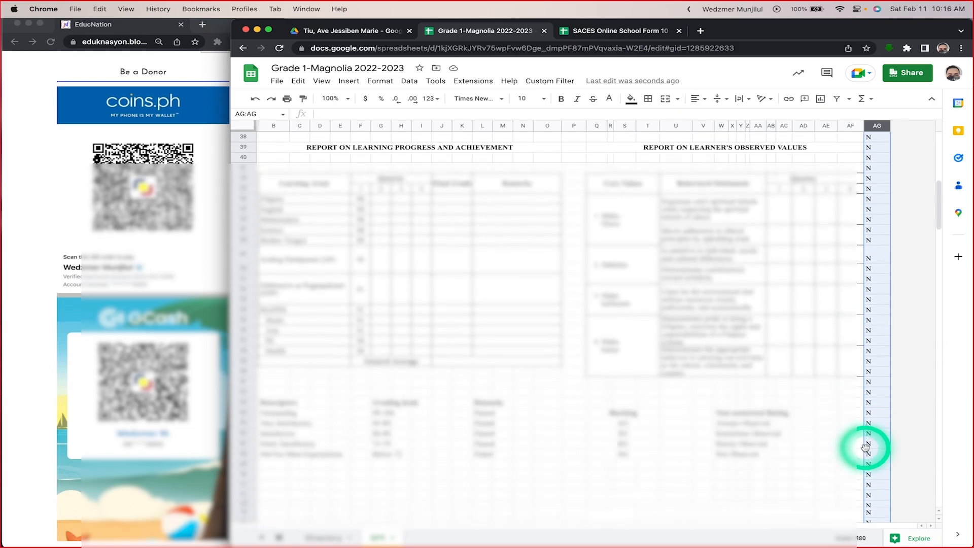
scroll(865, 448, down, 20)
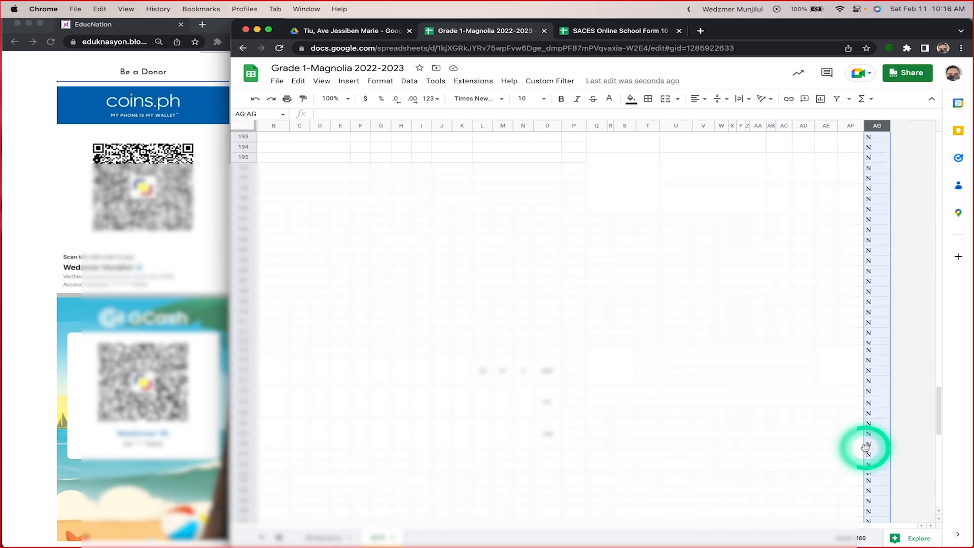
Step: Examine the column AG row markers down through all the SF9 quarter sections while Quarter 4 (Inner) is selected
scroll(865, 447, down, 10)
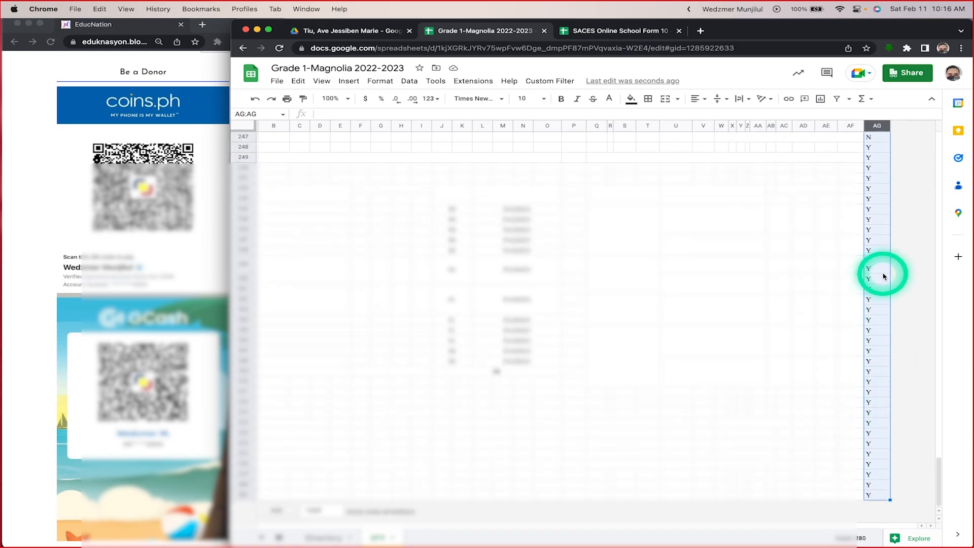
scroll(885, 356, up, 20)
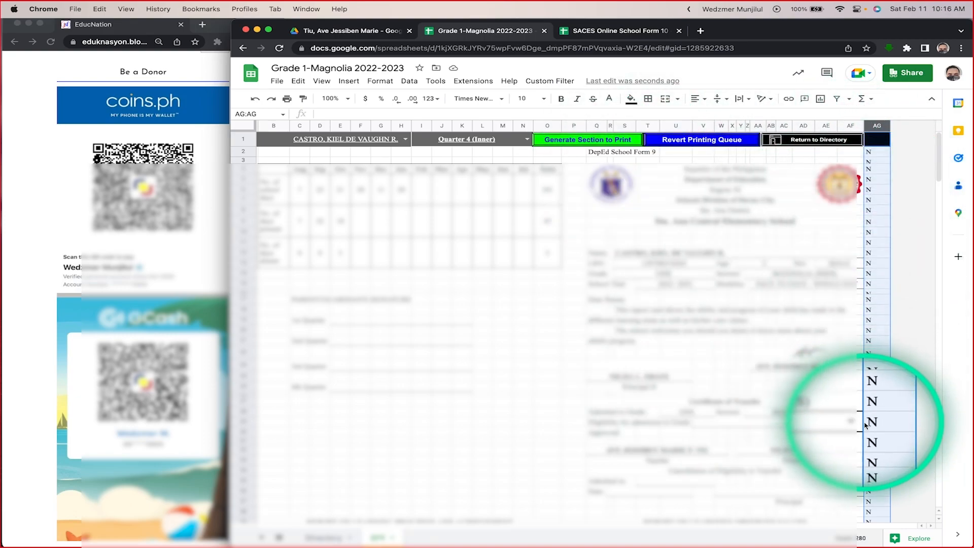
scroll(865, 425, down, 20)
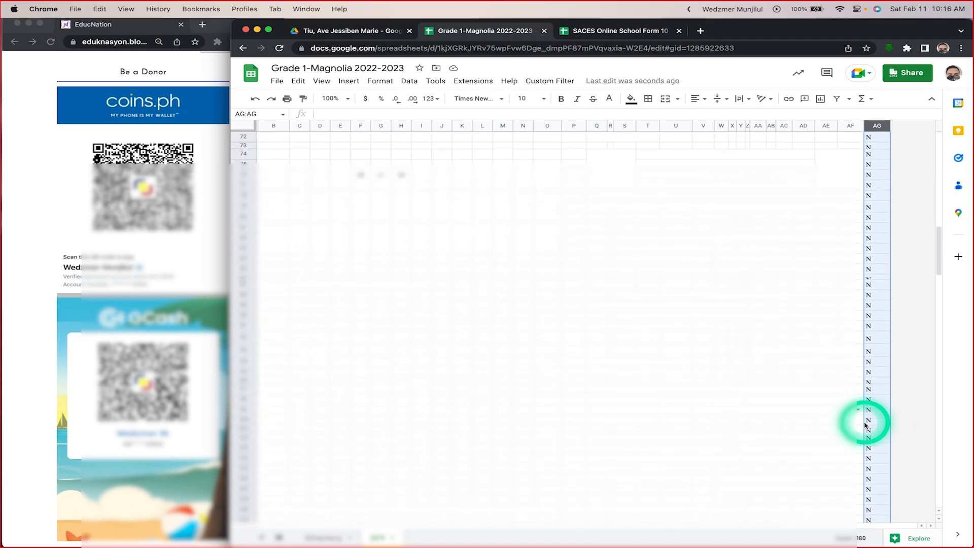
scroll(865, 425, up, 20)
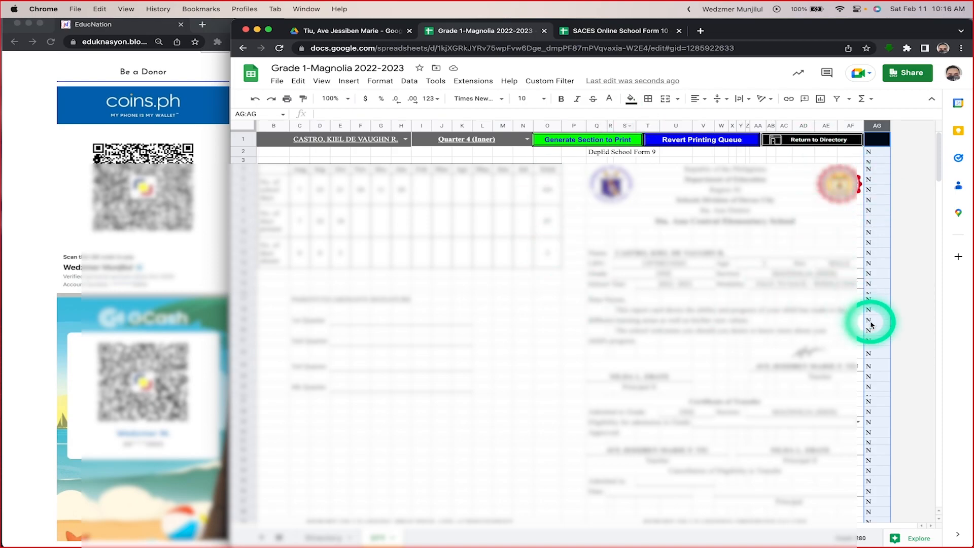
scroll(887, 341, down, 14)
scroll(886, 348, down, 1)
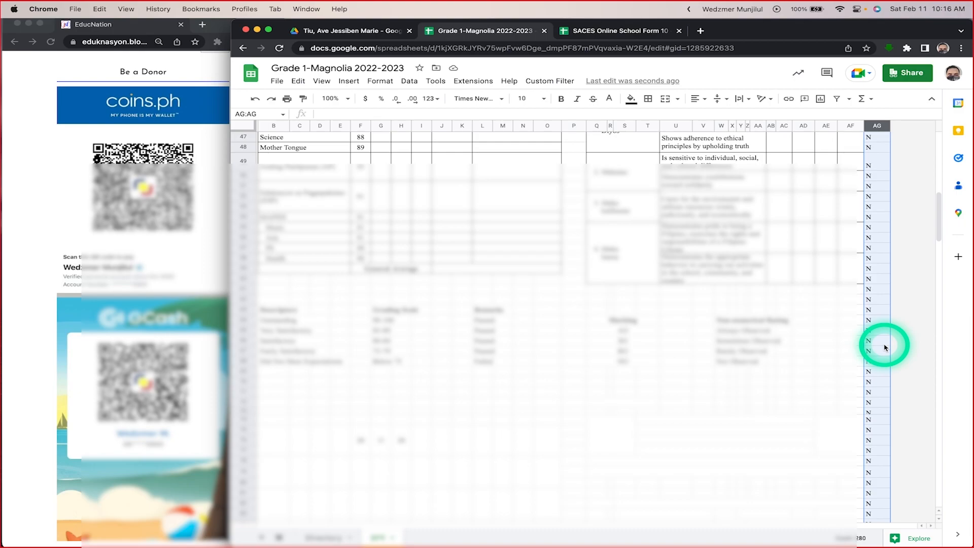
scroll(885, 348, down, 20)
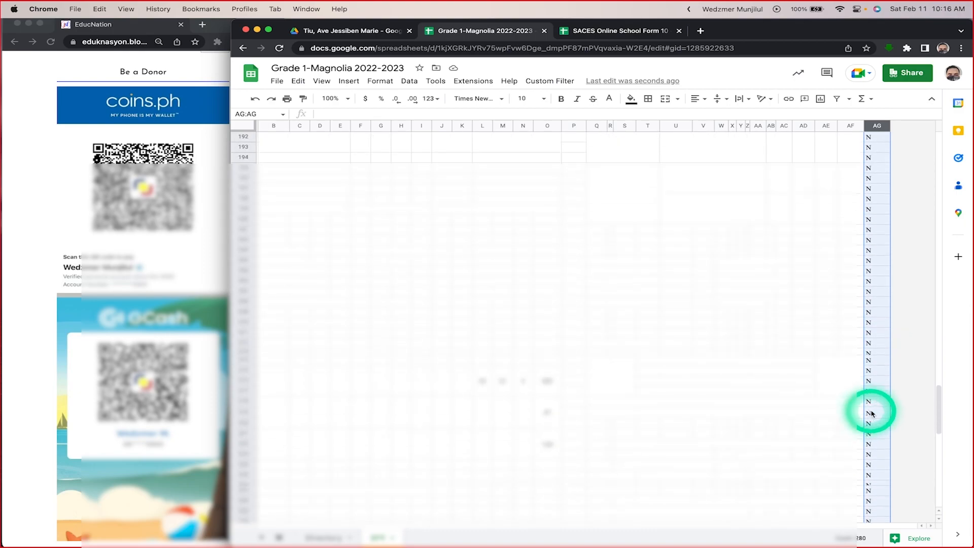
scroll(870, 441, down, 7)
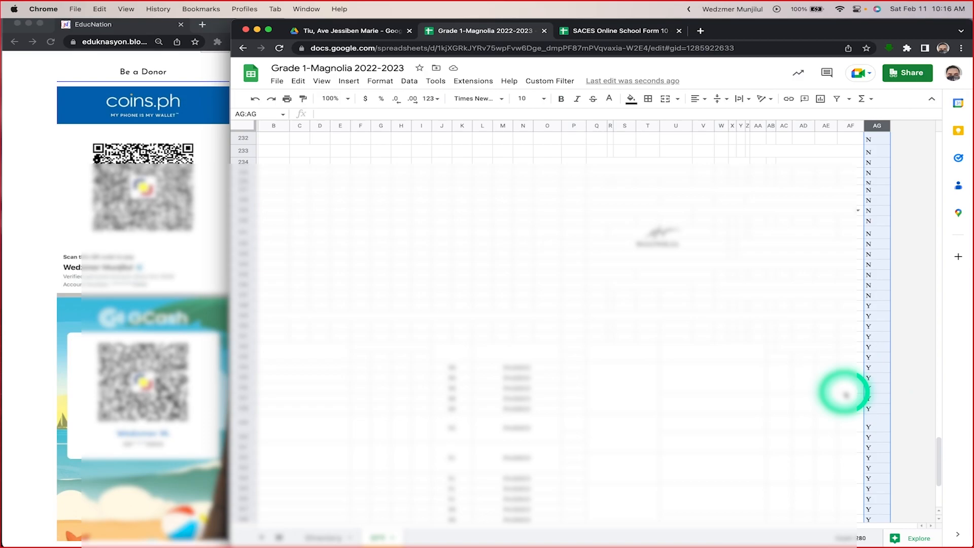
scroll(845, 395, up, 20)
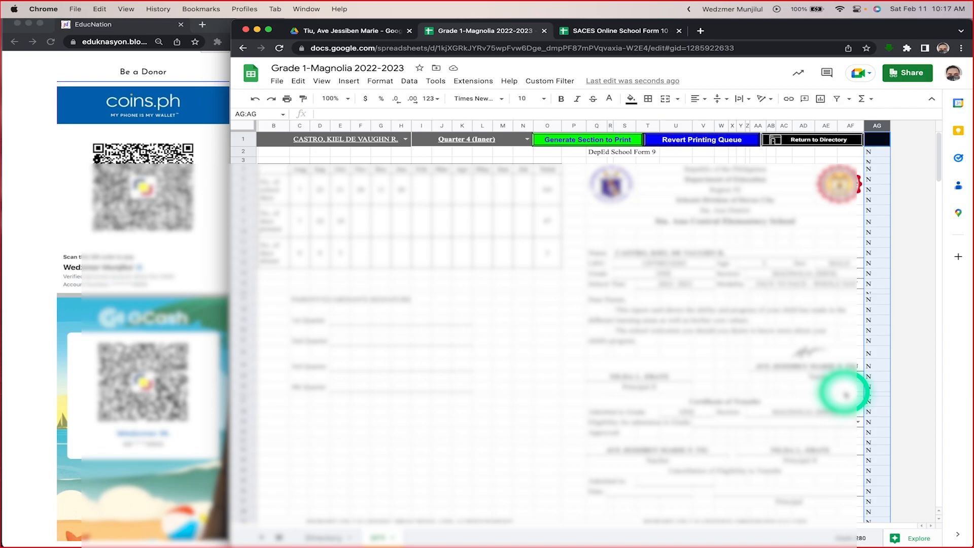
Step: Inspect the marker formula in cell AG2 and the print section cell I1 that it refers to
click(873, 152)
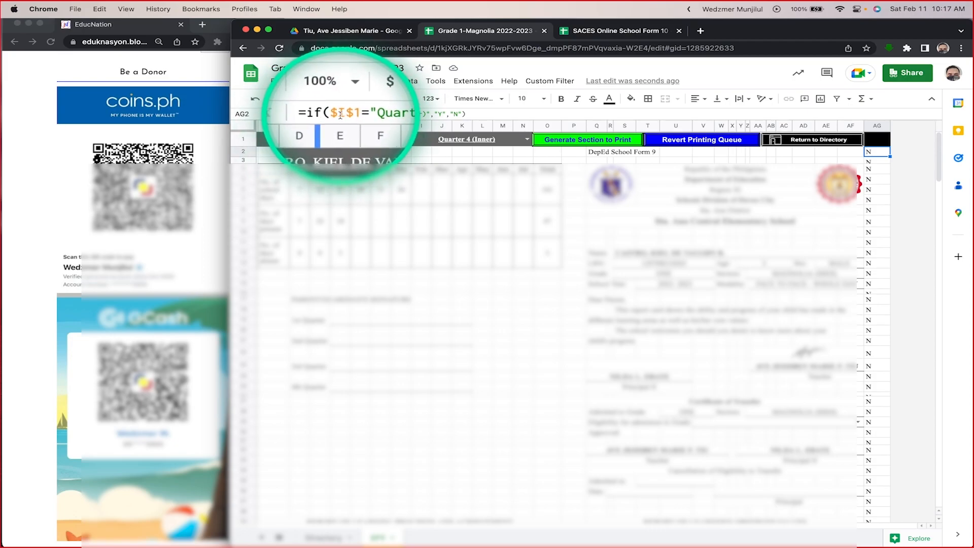
click(424, 144)
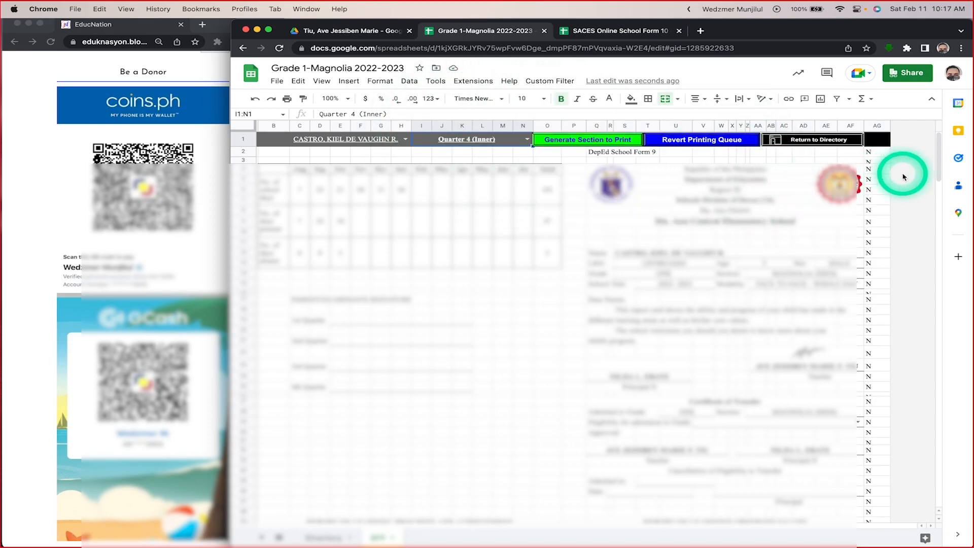
click(878, 156)
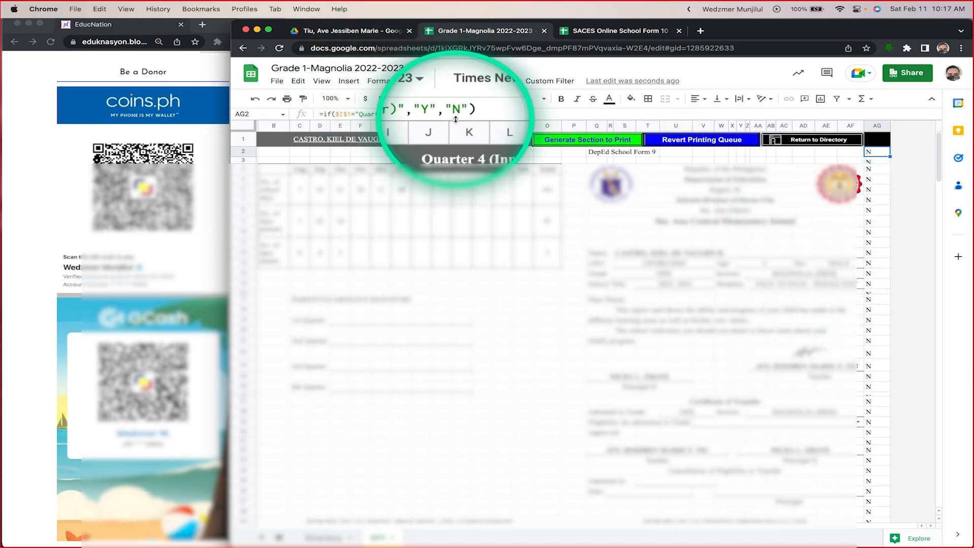
Step: Set the print section to Quarter 1 (Cover) and check the row markers down column AG
click(528, 141)
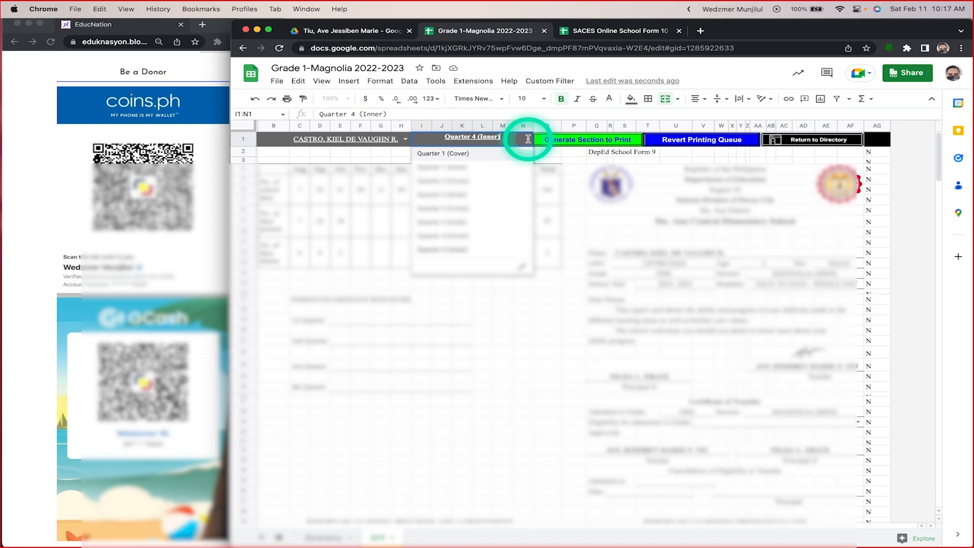
click(470, 154)
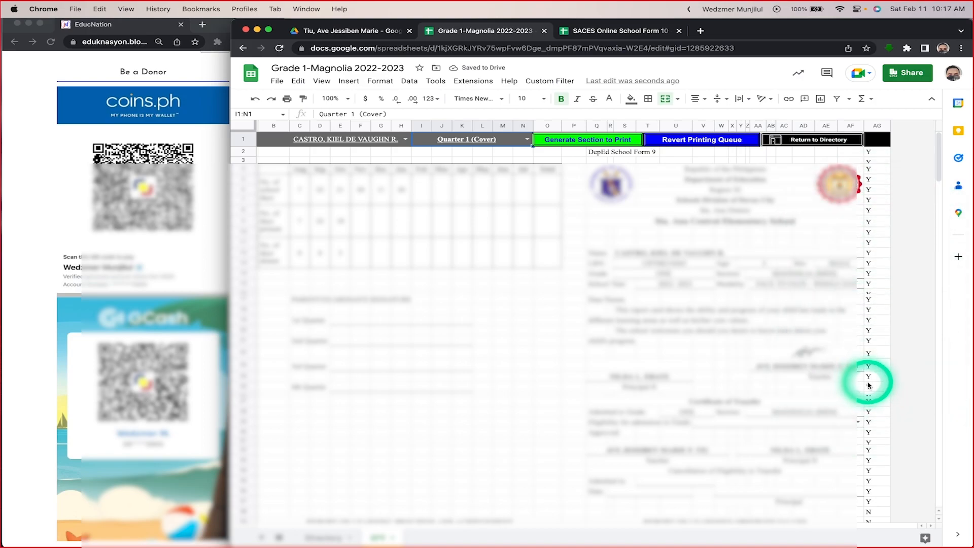
scroll(869, 376, down, 5)
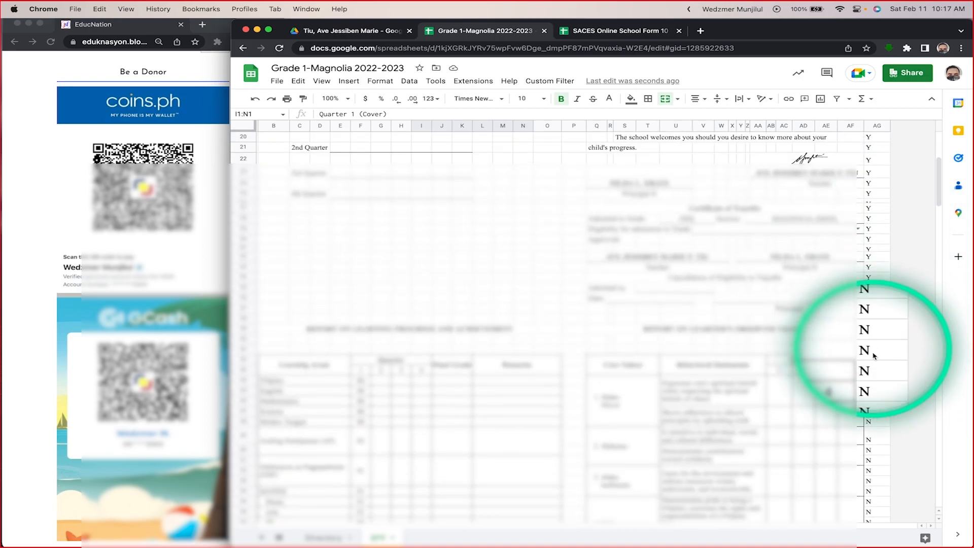
scroll(869, 447, down, 7)
scroll(869, 456, down, 8)
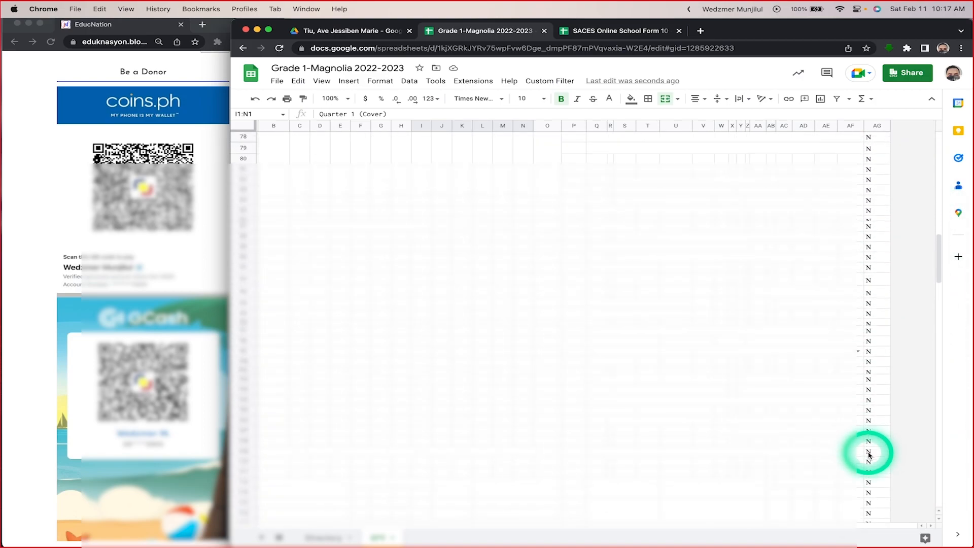
Step: Hide the marker column AG beside the SF9 form
scroll(870, 455, up, 20)
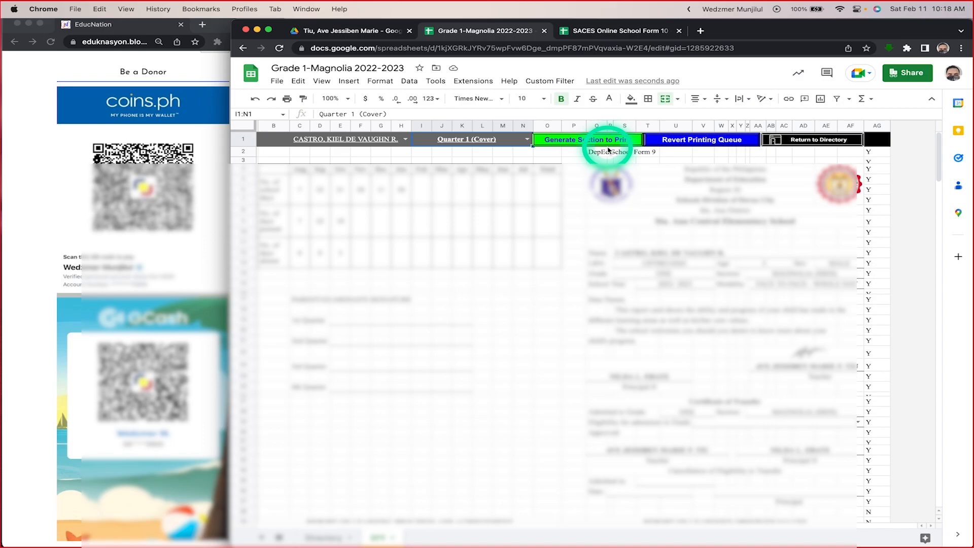
click(880, 126)
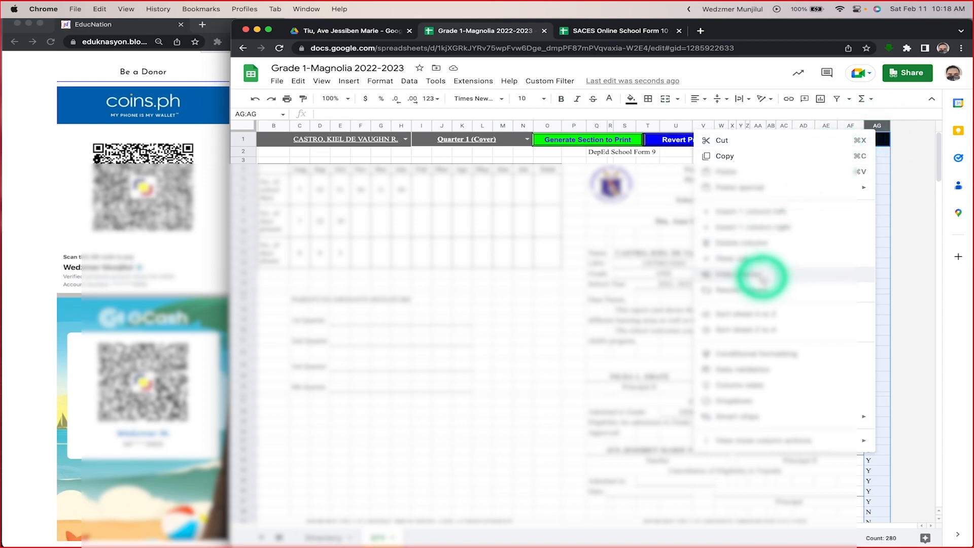
click(766, 274)
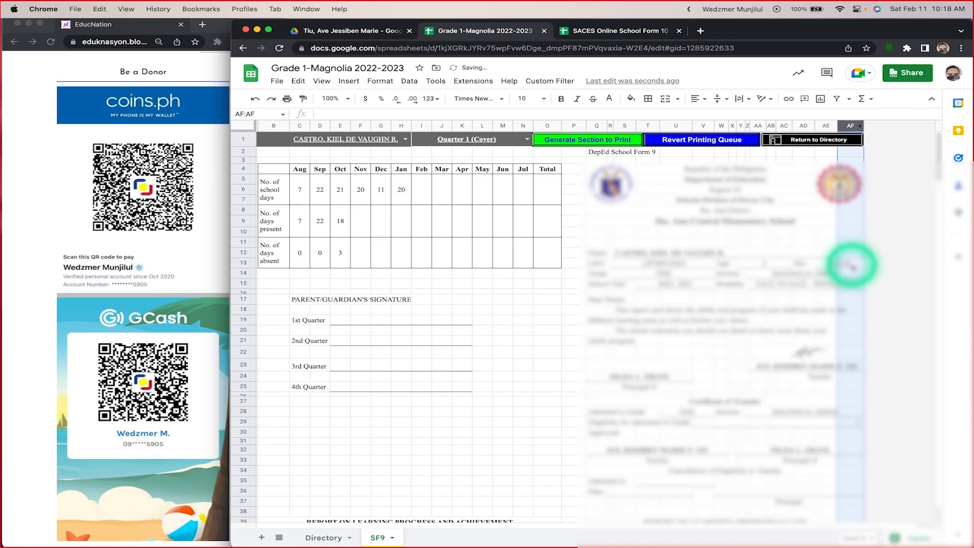
Step: Set the print section to Quarter 1 (Inner) and generate that section to print for the selected learner
click(525, 139)
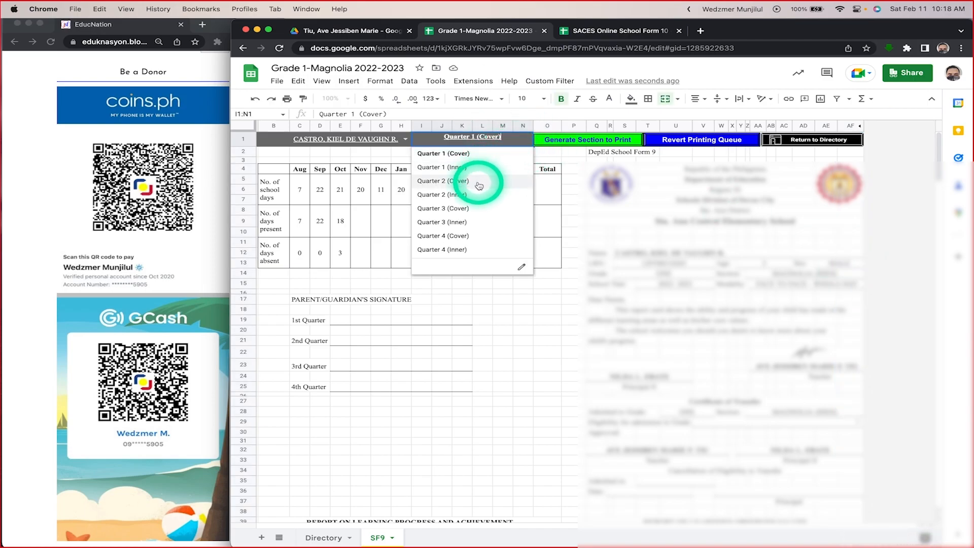
click(439, 170)
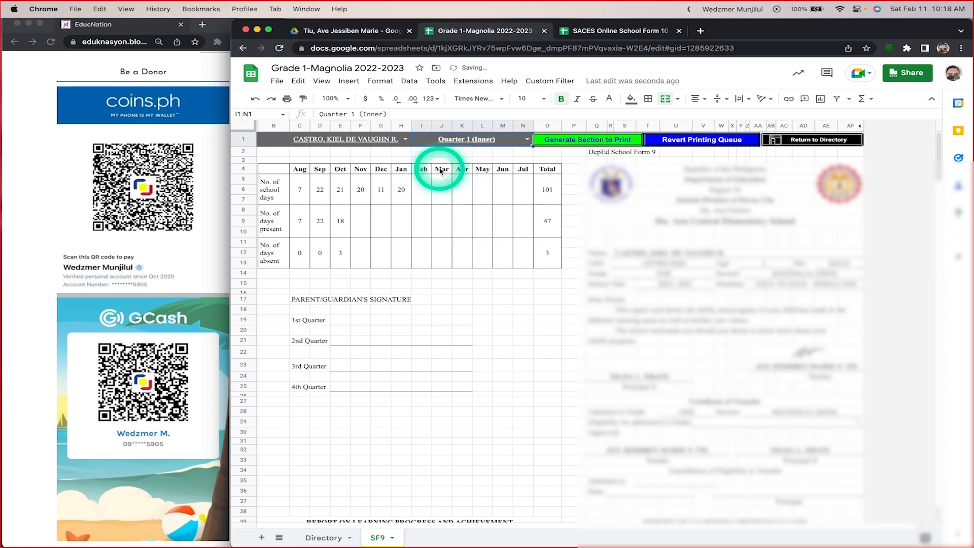
click(588, 144)
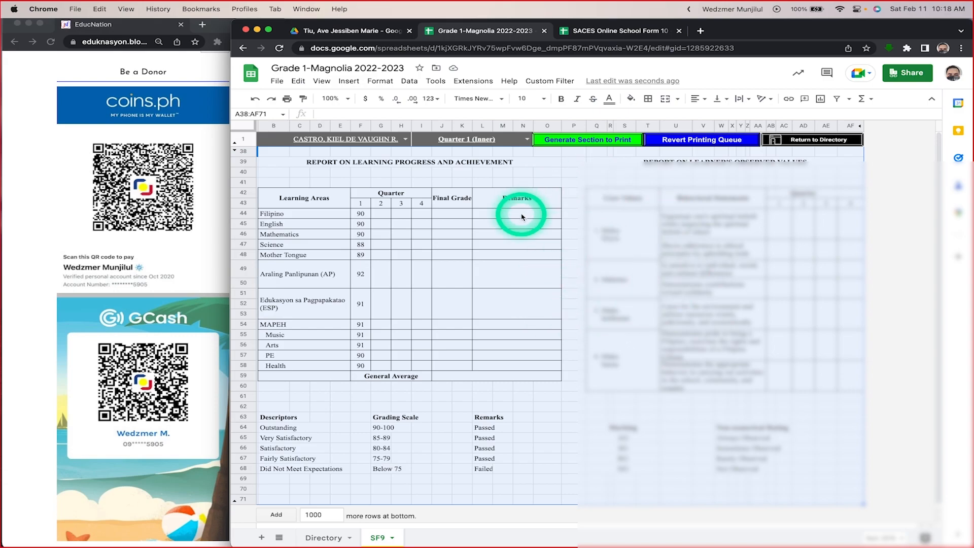
Step: Preview the printout limited to the selected cells A38:AF71 and close the print settings without printing
click(287, 99)
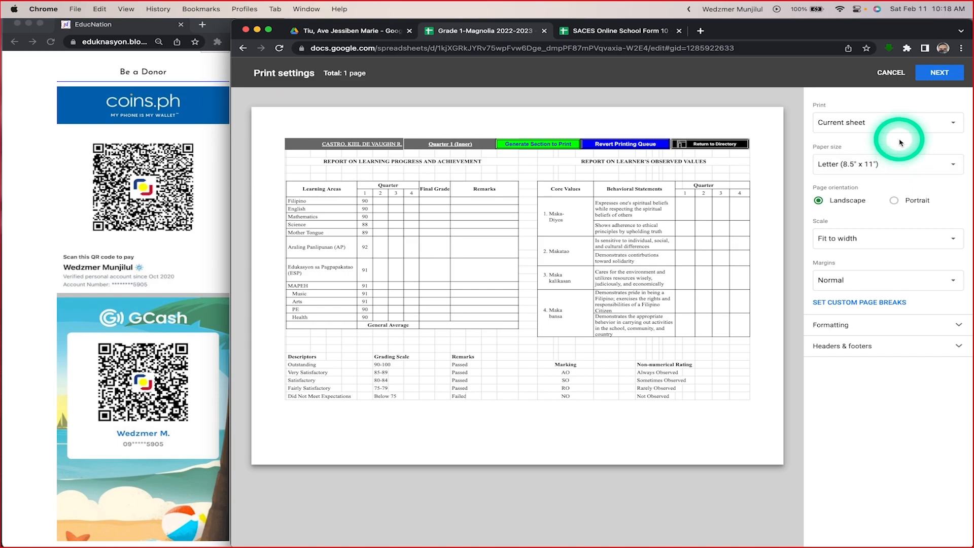
click(941, 122)
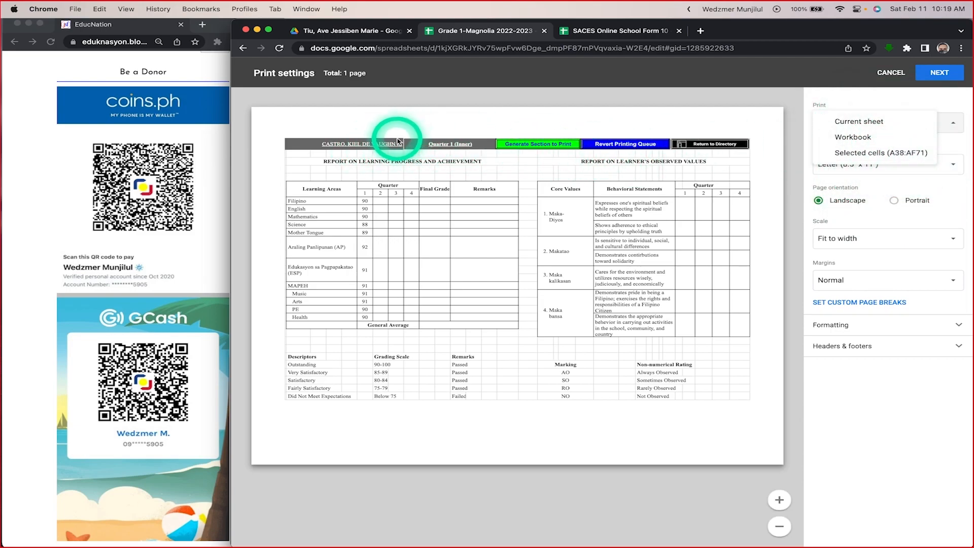
click(881, 153)
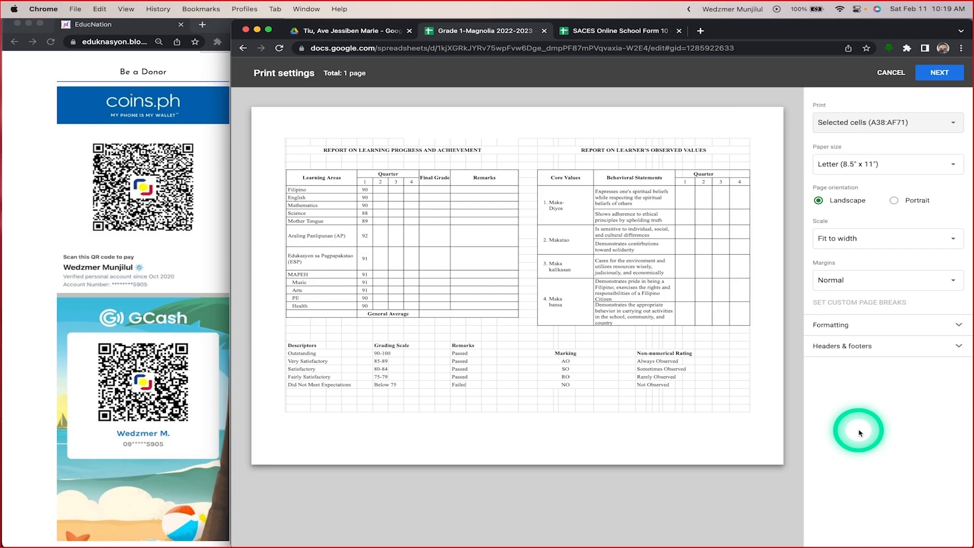
key(Escape)
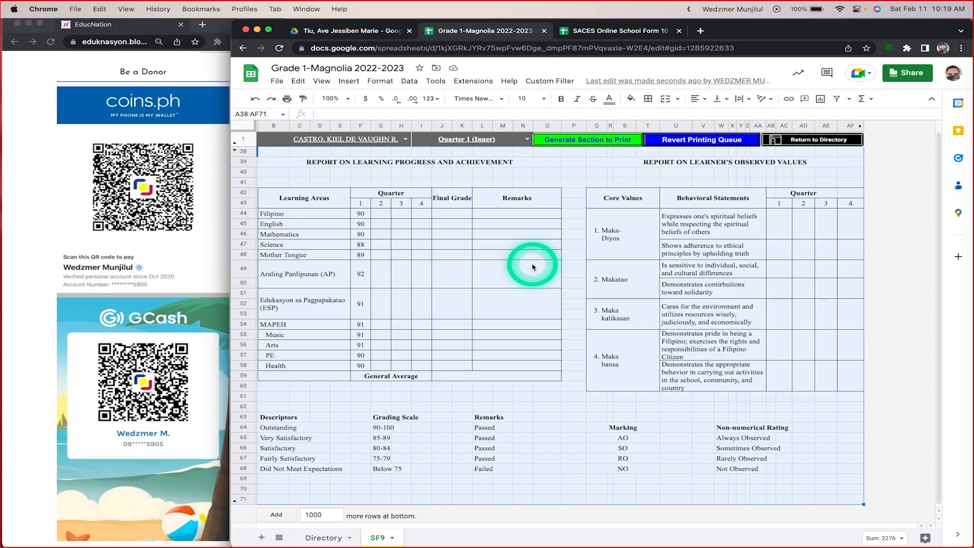
Step: Open the Apps Script project attached to the Grade 1-Magnolia spreadsheet
click(472, 81)
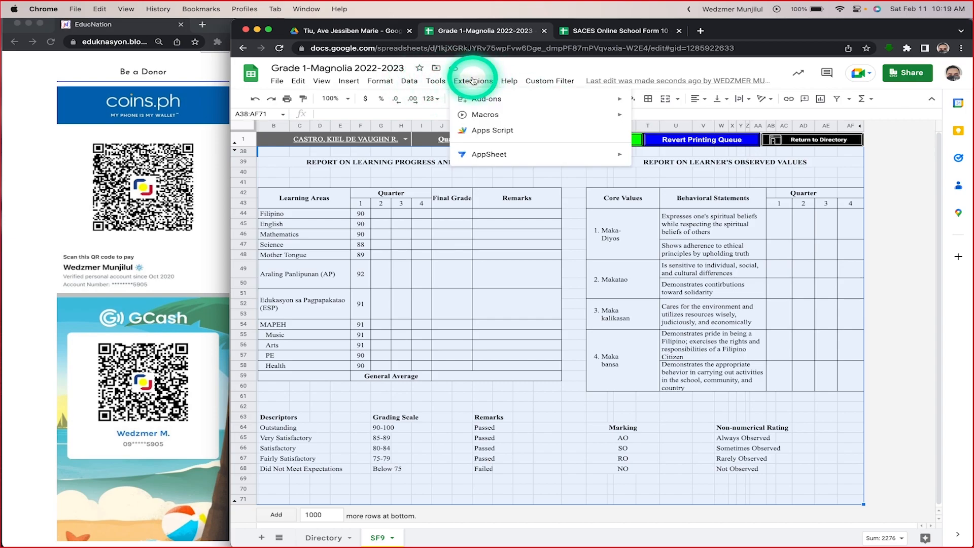
click(472, 81)
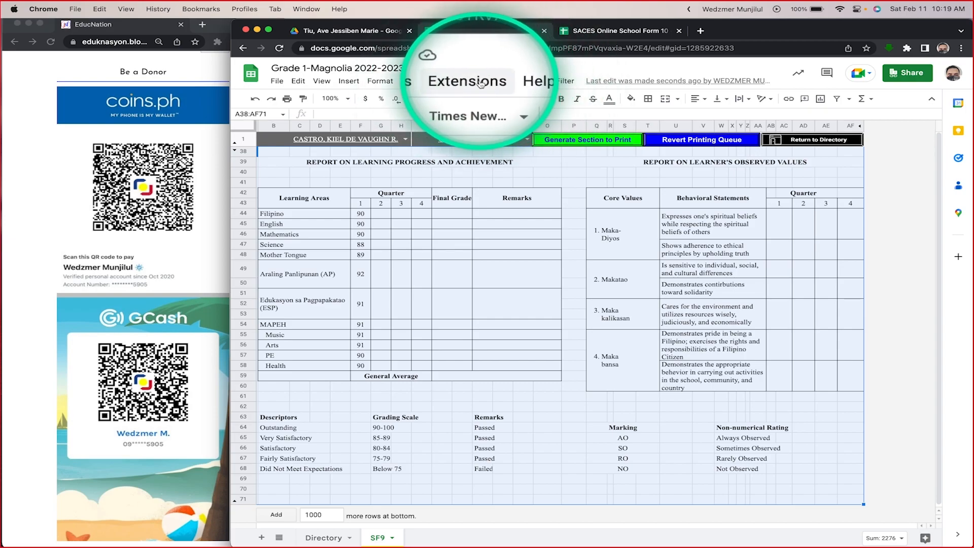
click(472, 81)
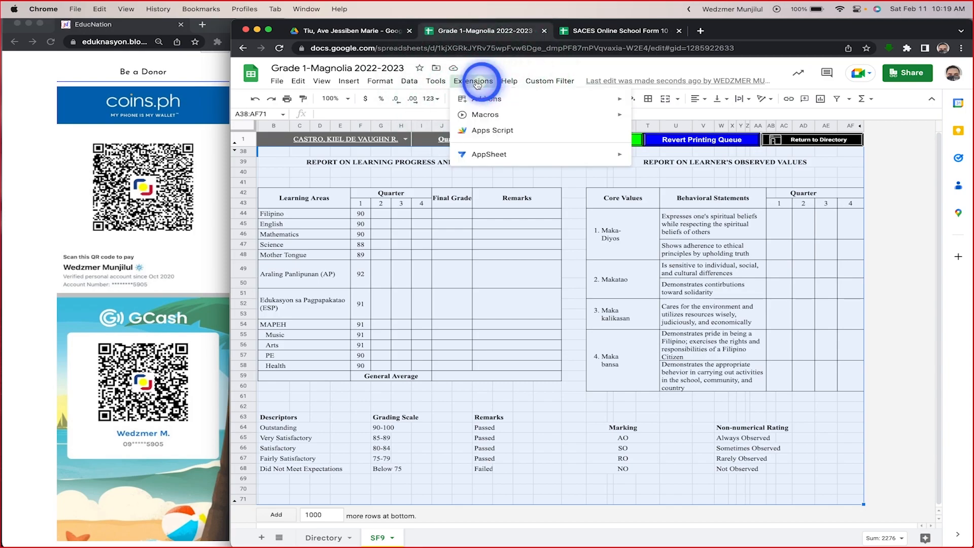
click(493, 130)
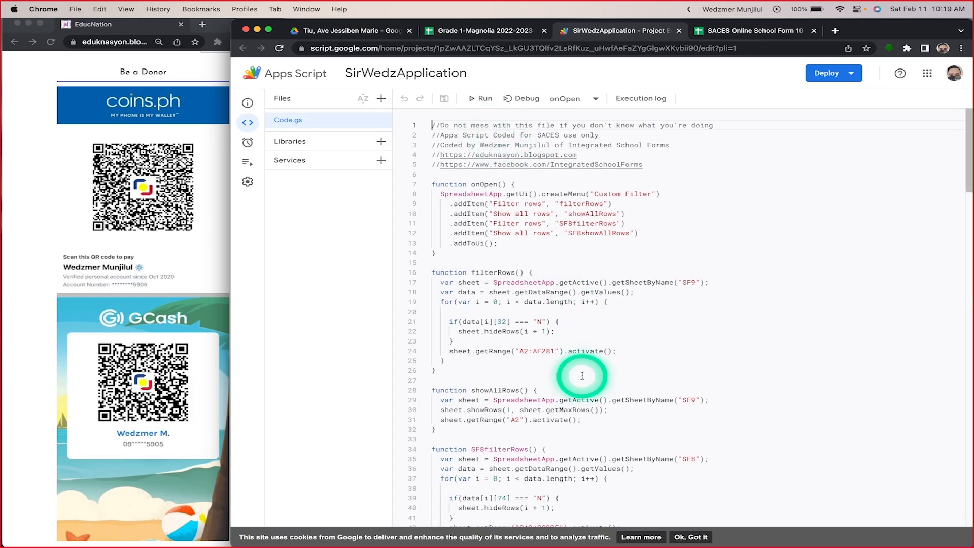
Step: Examine the functions in Code.gs, including those that filter and show rows for SF9, SF8 and EClassRecord
scroll(578, 371, down, 20)
scroll(582, 375, up, 20)
scroll(582, 375, down, 20)
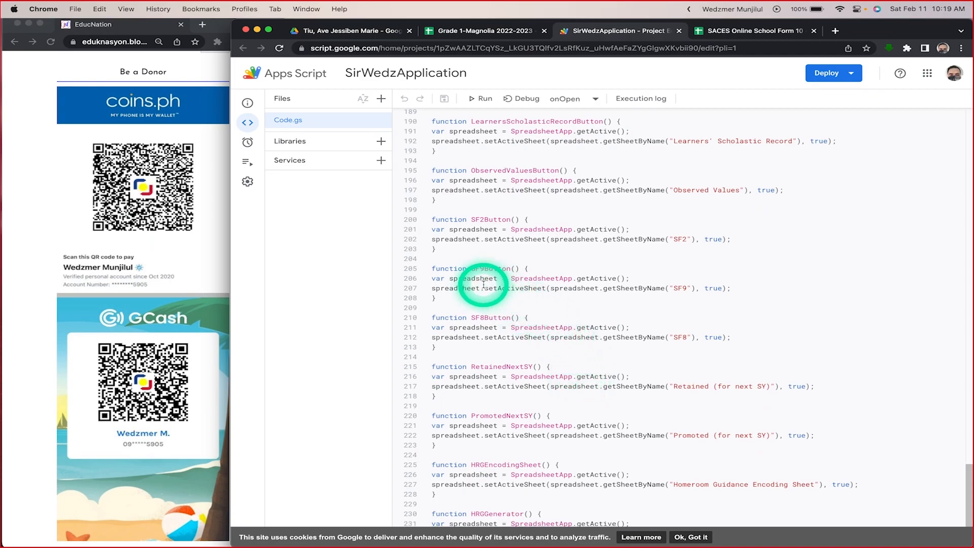
scroll(501, 268, up, 2)
scroll(502, 267, up, 20)
scroll(541, 255, down, 2)
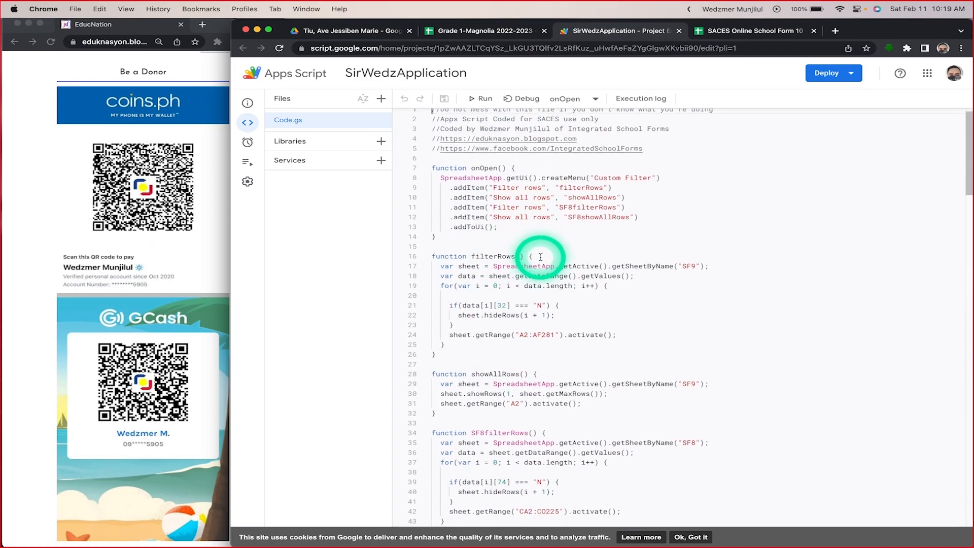
scroll(540, 257, down, 3)
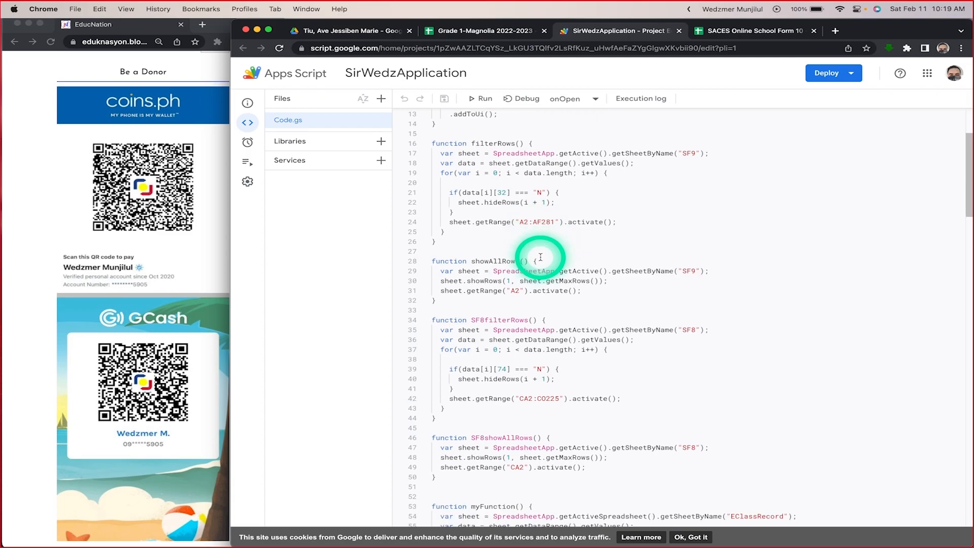
scroll(541, 257, down, 5)
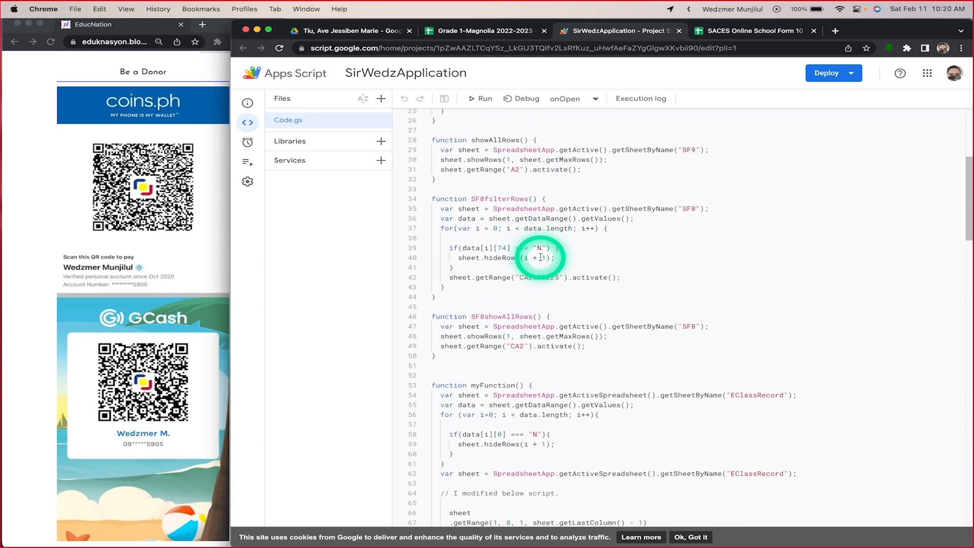
scroll(540, 258, down, 8)
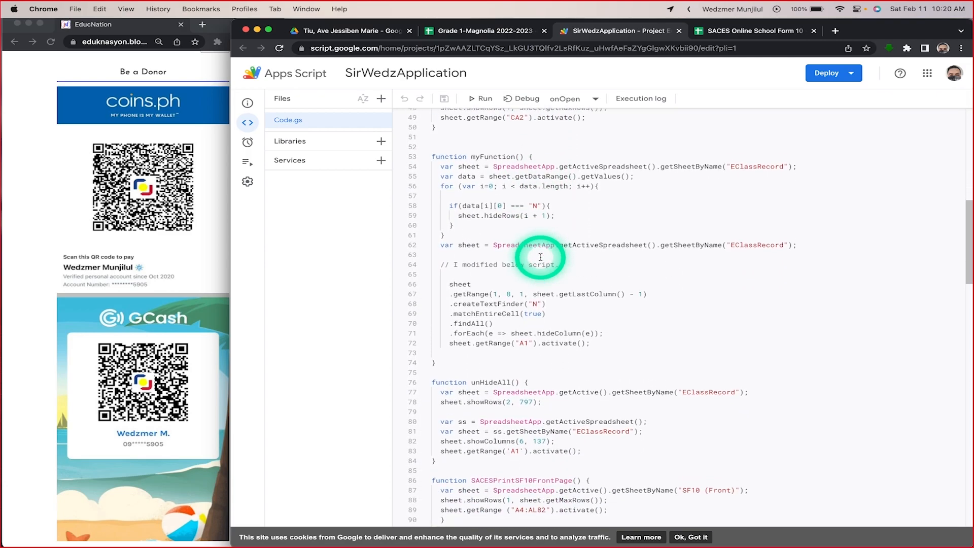
scroll(540, 257, down, 2)
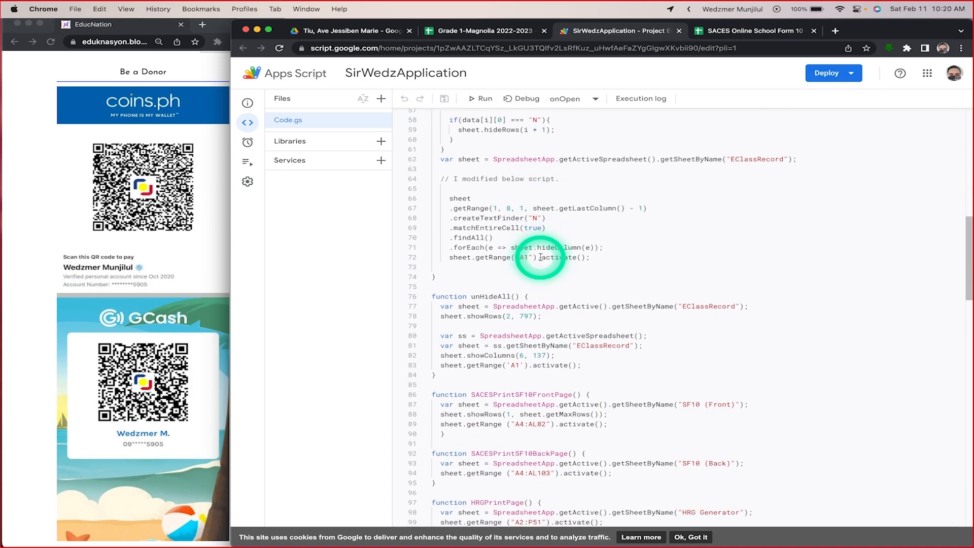
Step: Review the EClassRecord and SF8 functions in Code.gs, then examine the filterRows and showAllRows functions for SF9
scroll(541, 258, down, 4)
scroll(540, 257, up, 8)
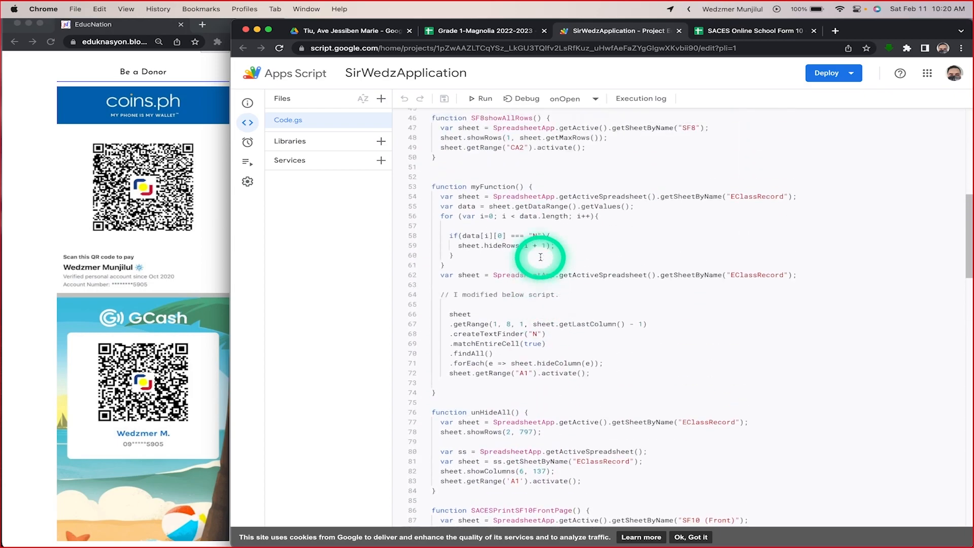
scroll(540, 258, up, 4)
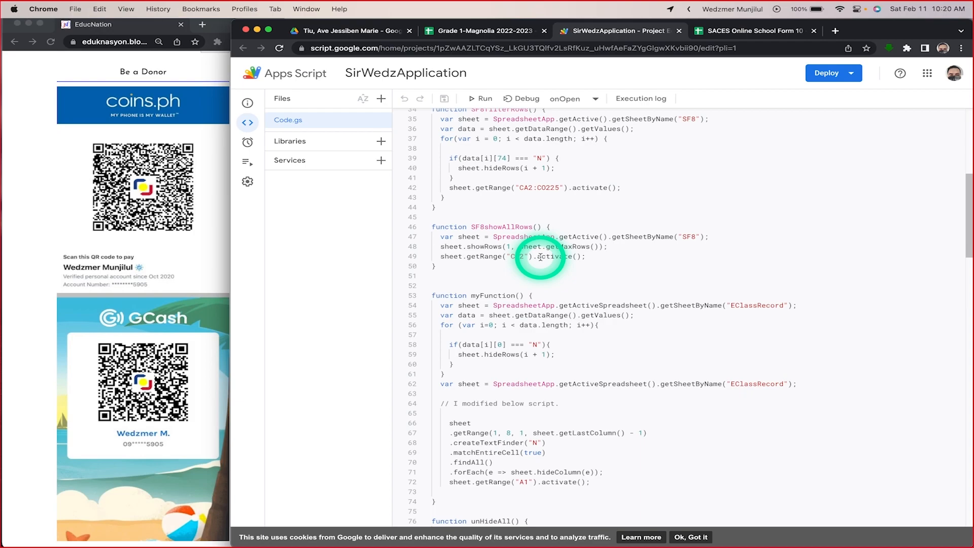
scroll(540, 257, up, 12)
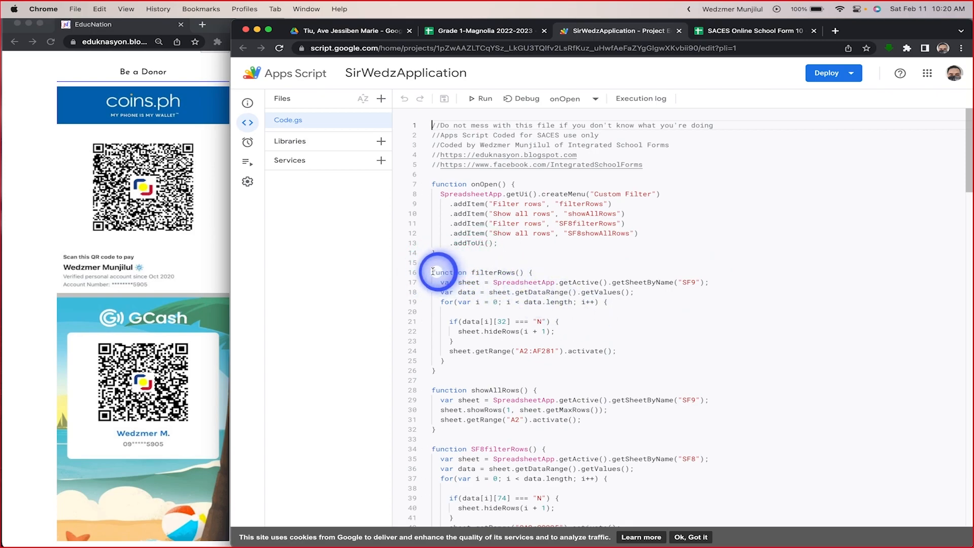
click(547, 282)
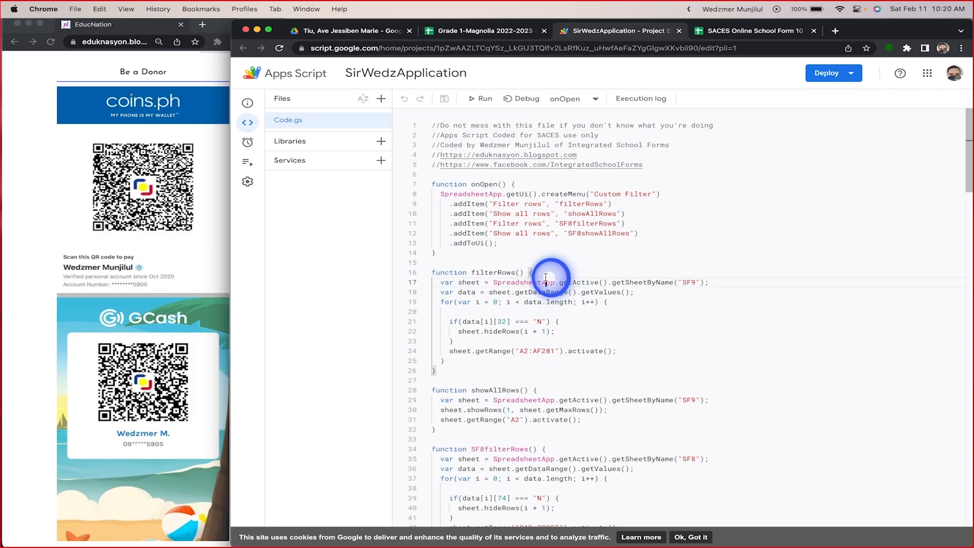
drag(601, 419, 576, 375)
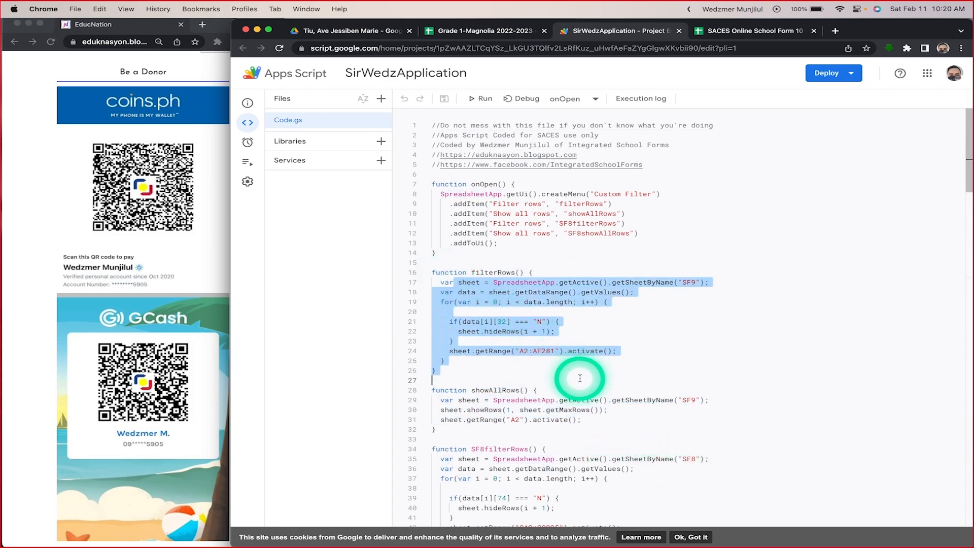
click(604, 419)
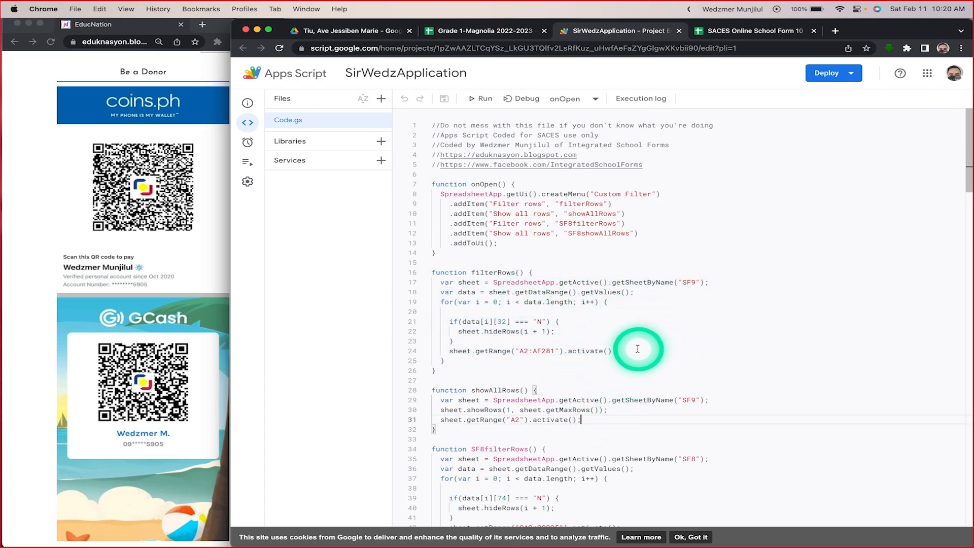
Step: Highlight the filterRows code and its name, and compare its sheet reference with the SF9 sheet in the Grade 1-Magnolia spreadsheet
drag(626, 360, 432, 272)
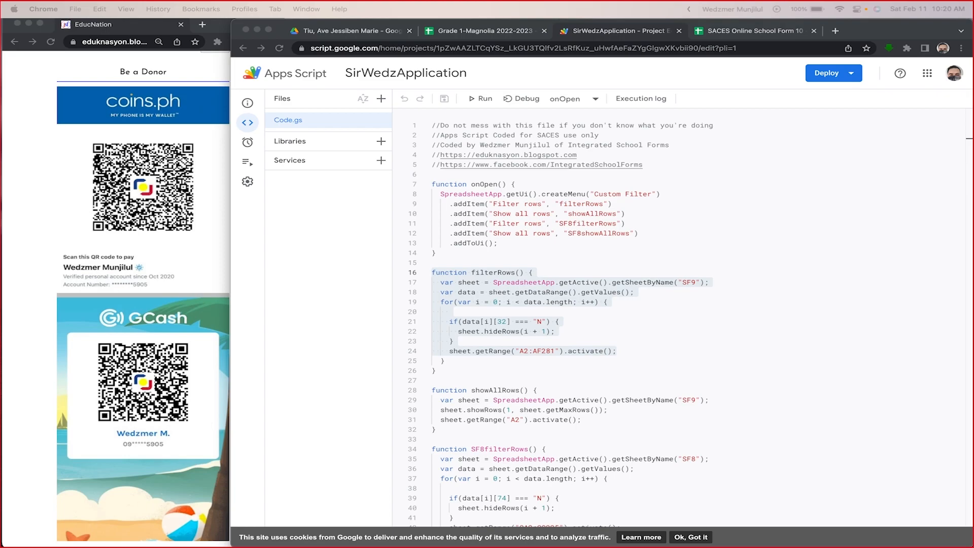
click(653, 355)
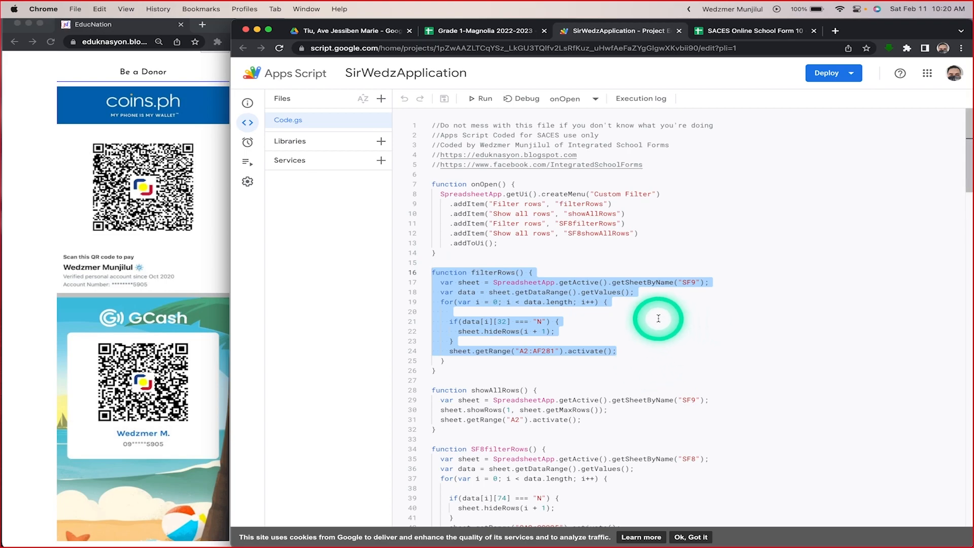
click(451, 274)
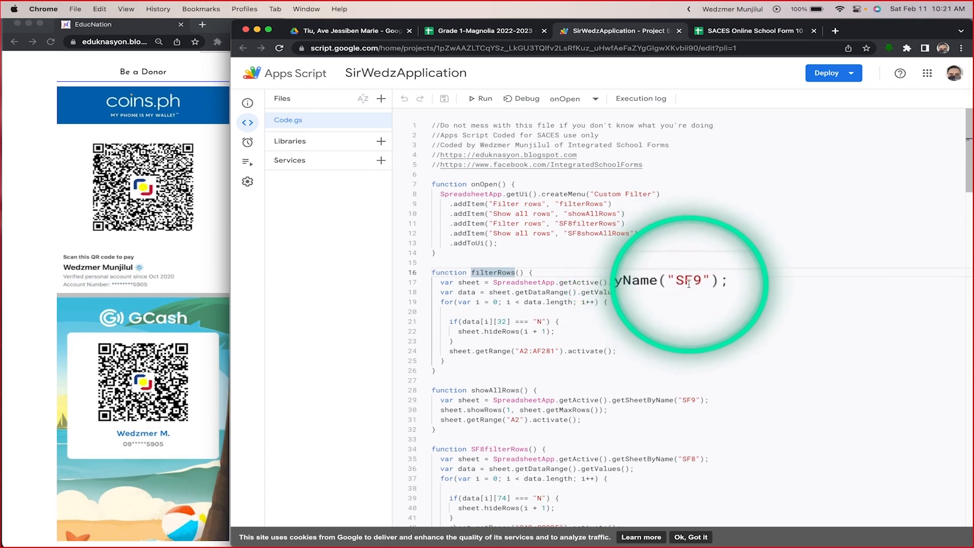
click(483, 30)
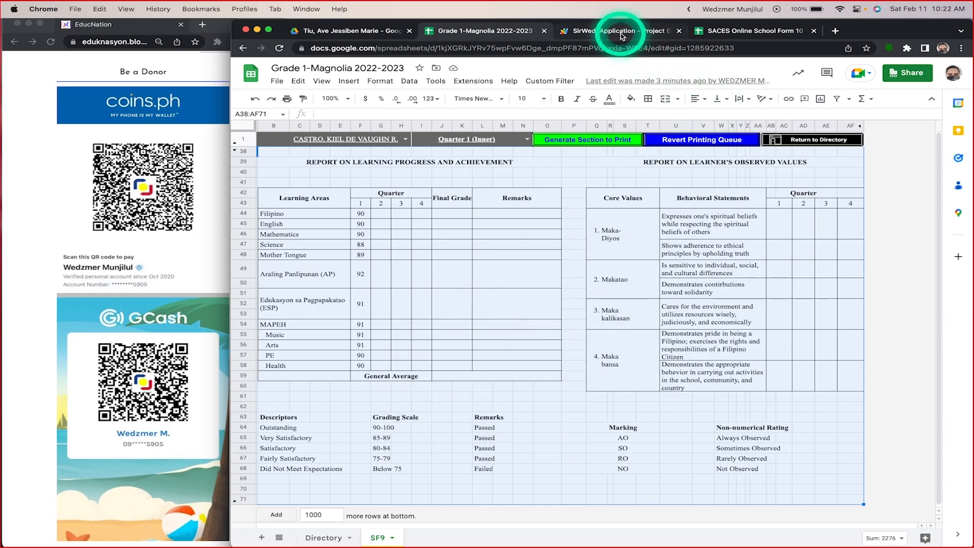
click(596, 30)
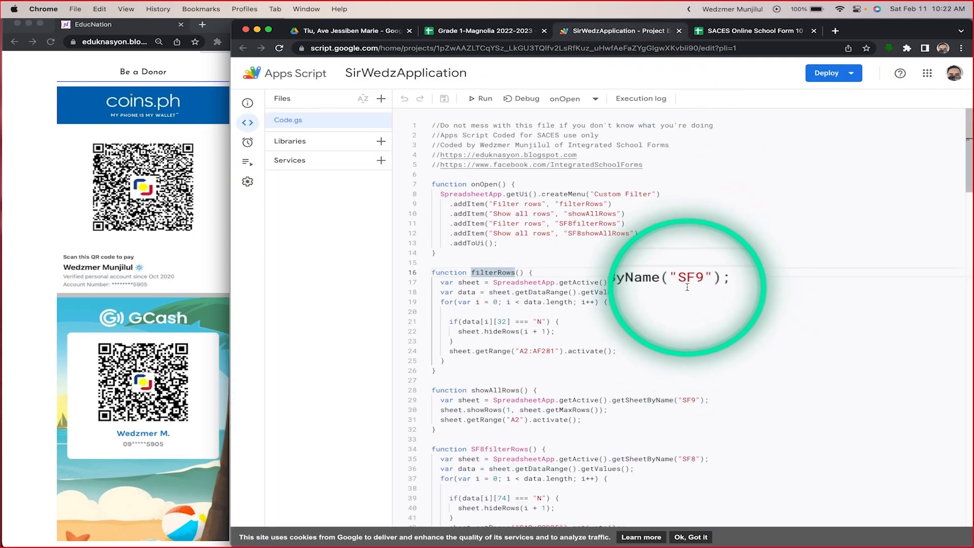
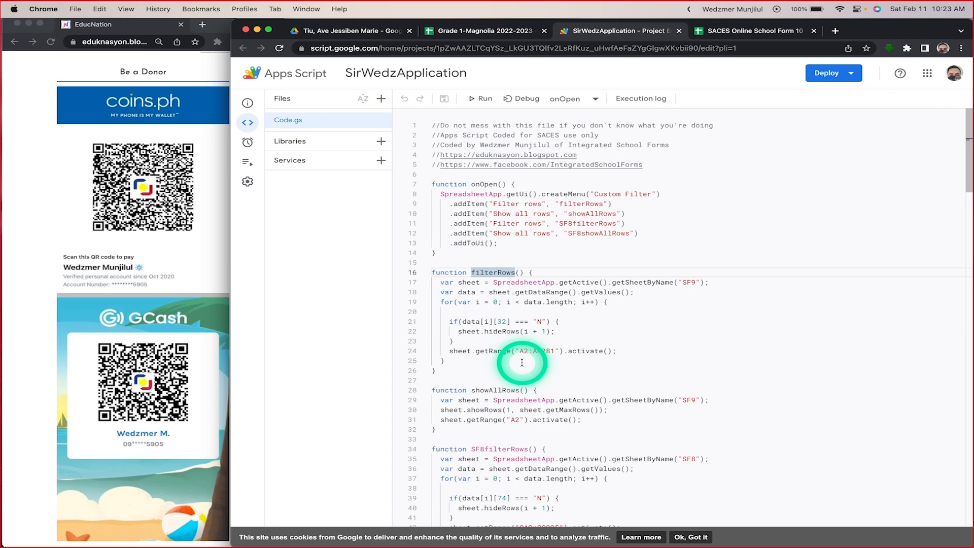
Step: Return to the SF9 sheet of the Grade 1-Magnolia 2022-2023 spreadsheet and start a new drawing there
scroll(522, 362, down, 1)
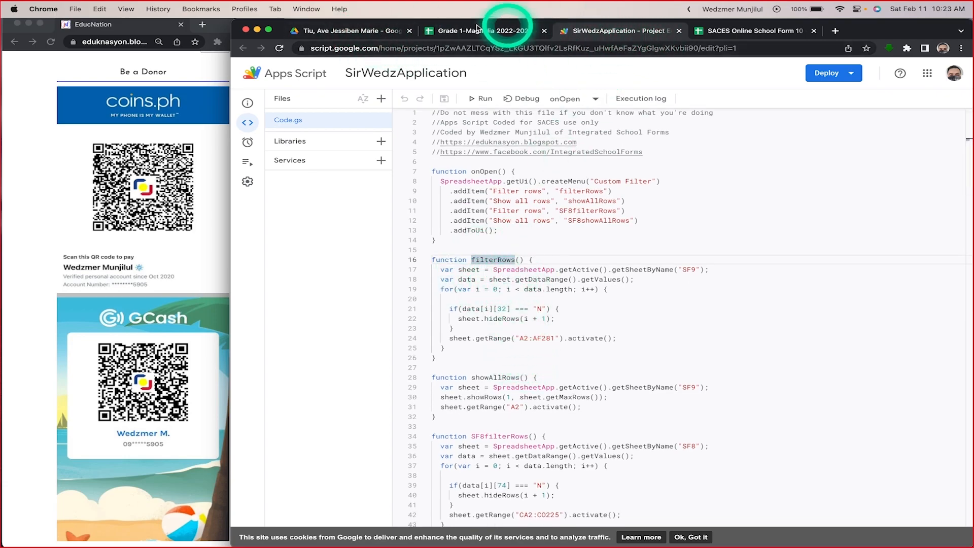
click(357, 32)
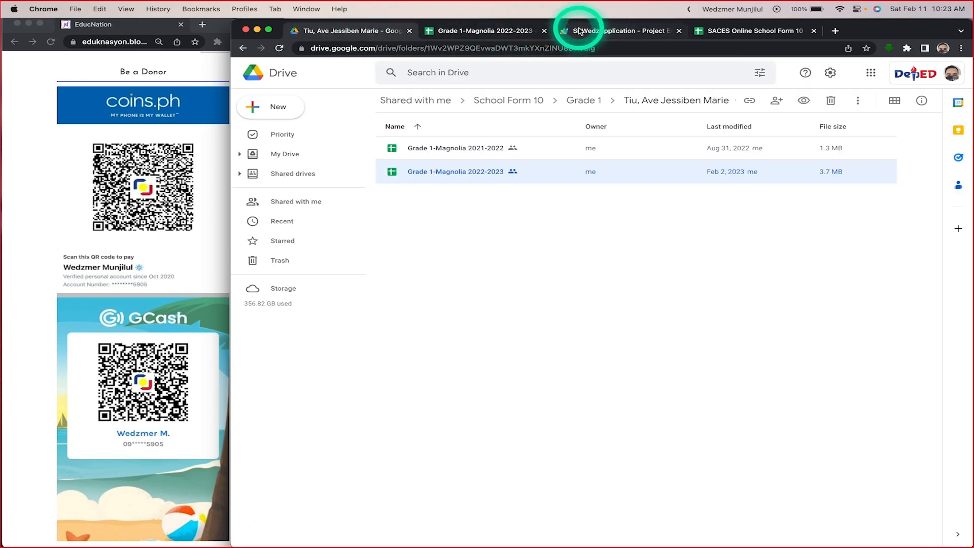
click(495, 30)
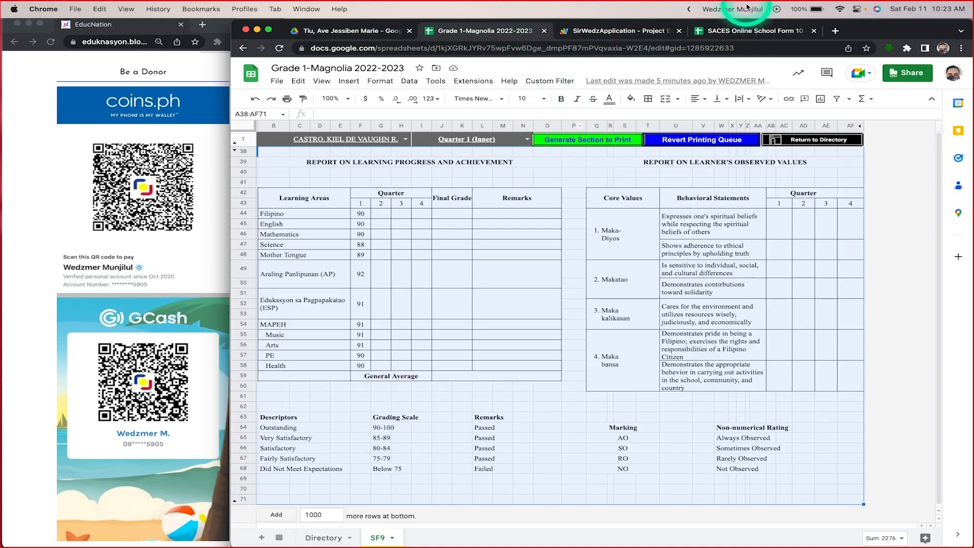
click(555, 234)
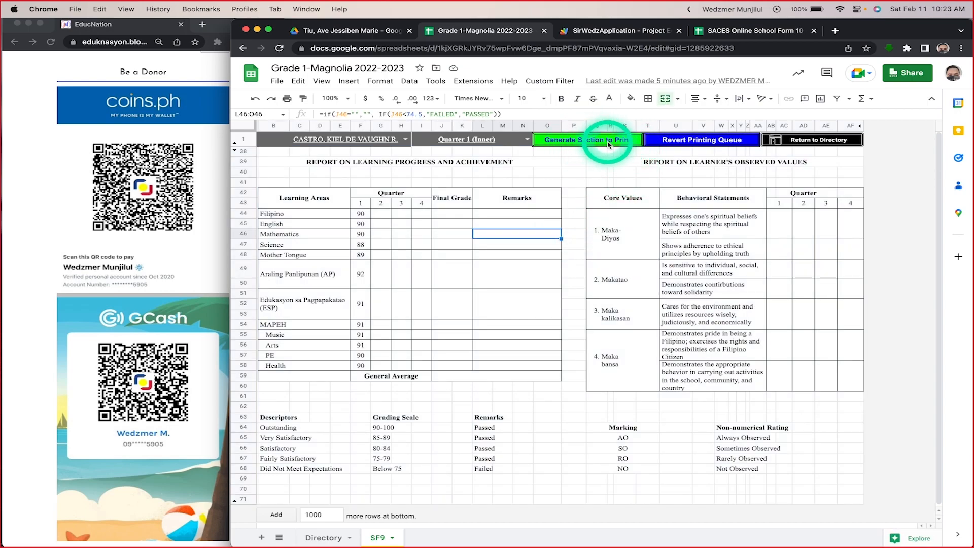
click(348, 82)
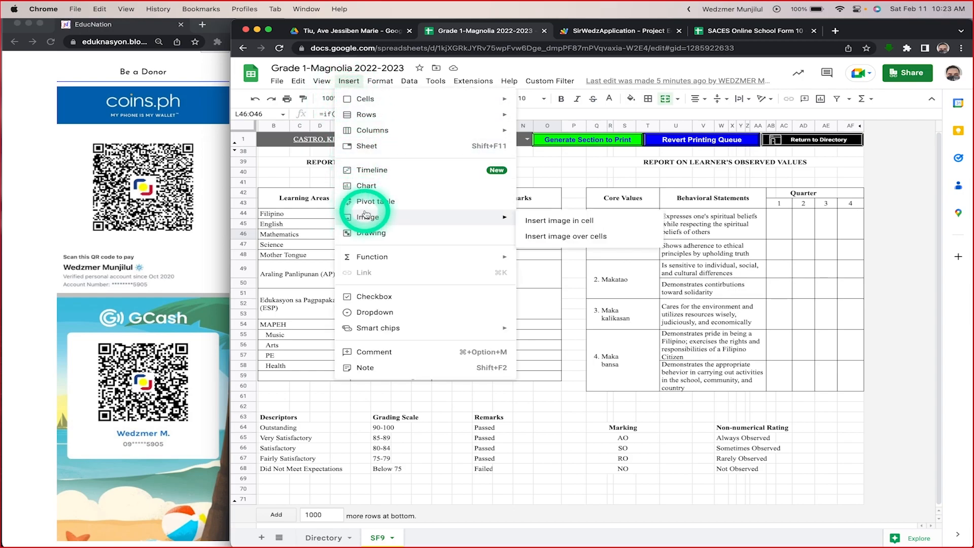
click(365, 233)
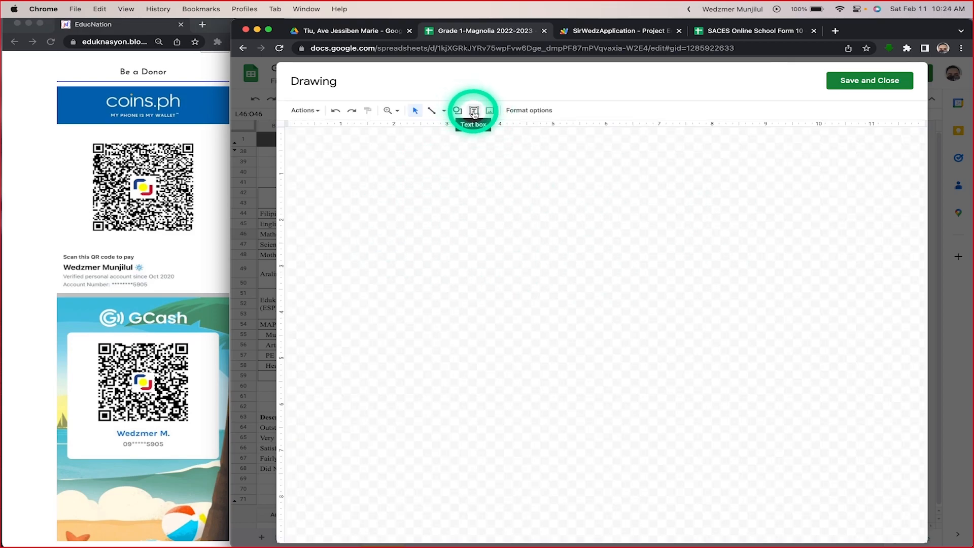
Step: Try out a wide bevel shape in the new drawing, and close the drawing without keeping the shape
click(457, 112)
mouse_move(474, 130)
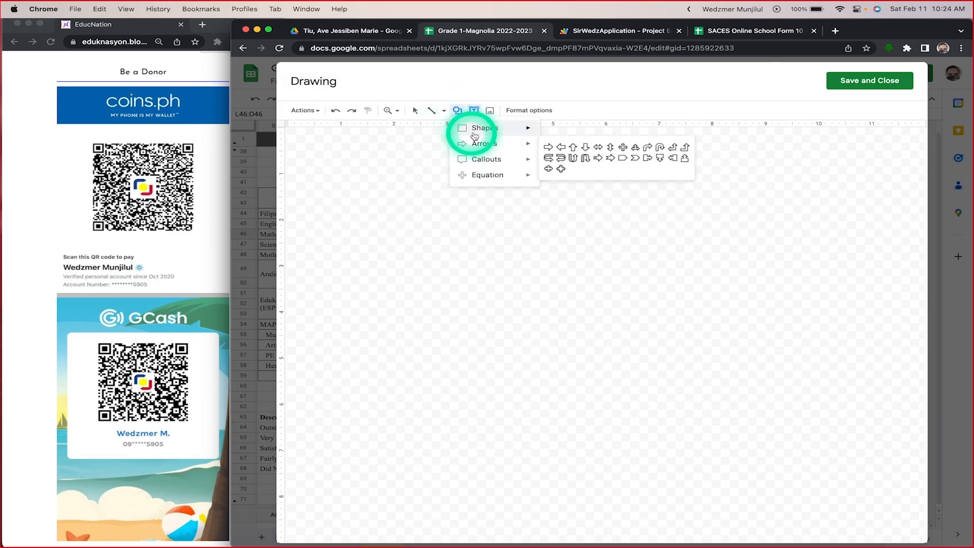
click(547, 171)
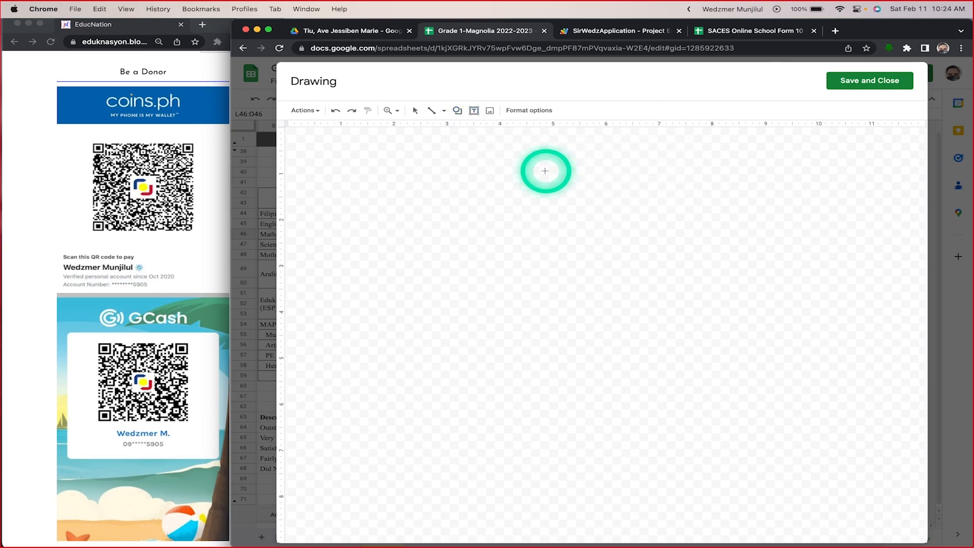
drag(432, 176, 741, 223)
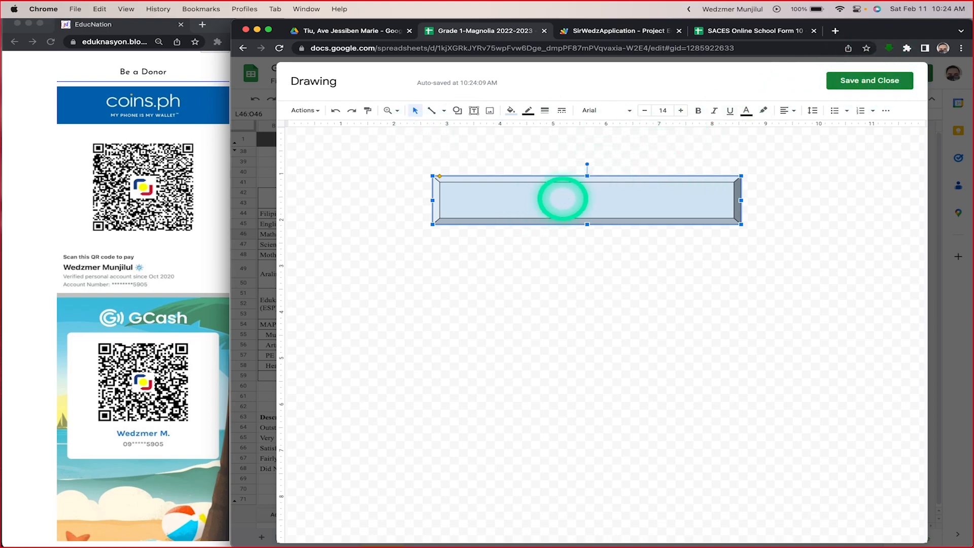
key(Delete)
click(865, 80)
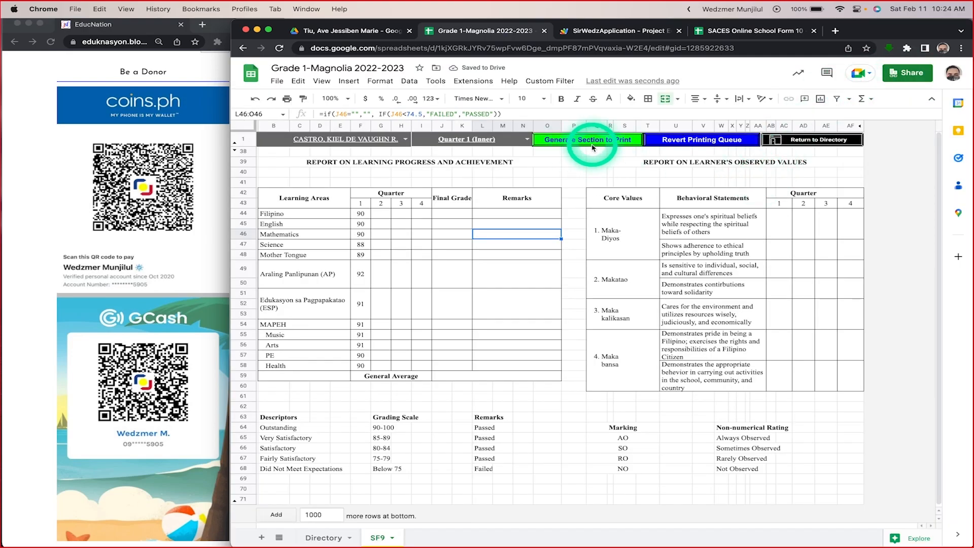
Step: Open the drawing behind the Generate Section to Print button to inspect it, and close it without changes
right_click(633, 144)
click(638, 139)
click(637, 144)
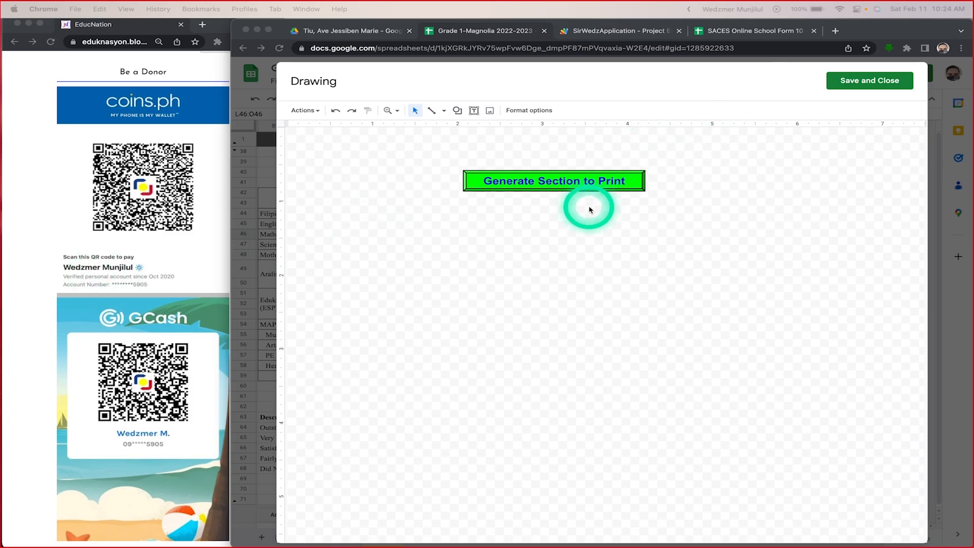
click(865, 92)
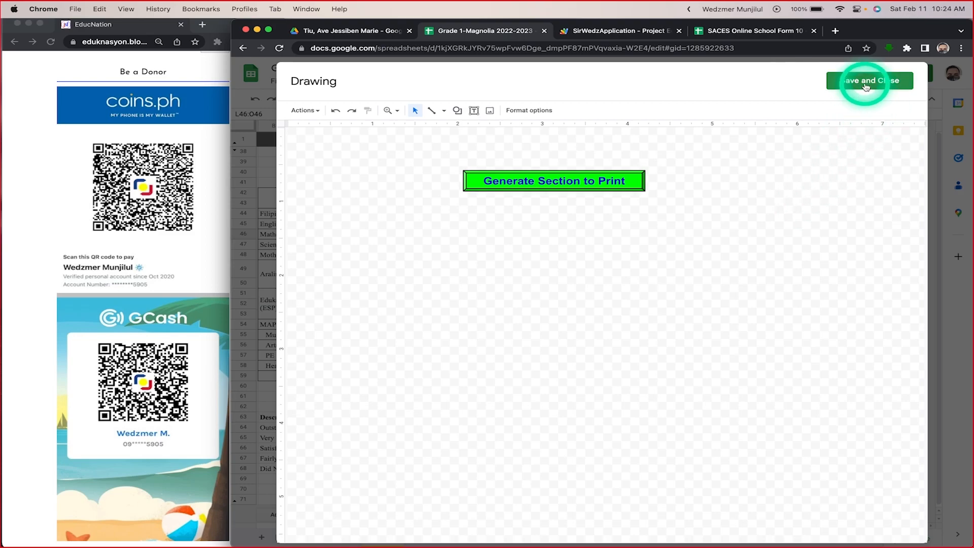
click(866, 84)
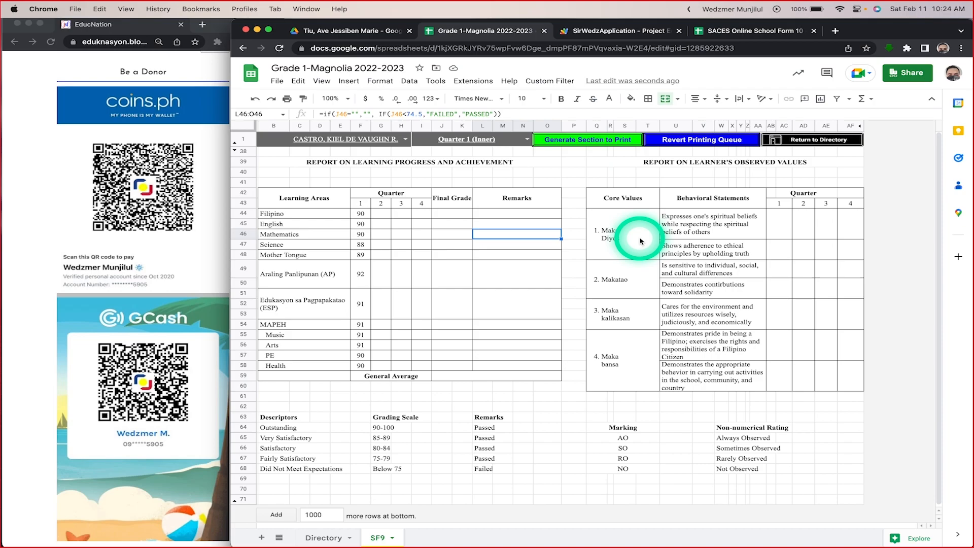
Step: Select the filterRows function name in Code.gs of the Apps Script project
click(592, 30)
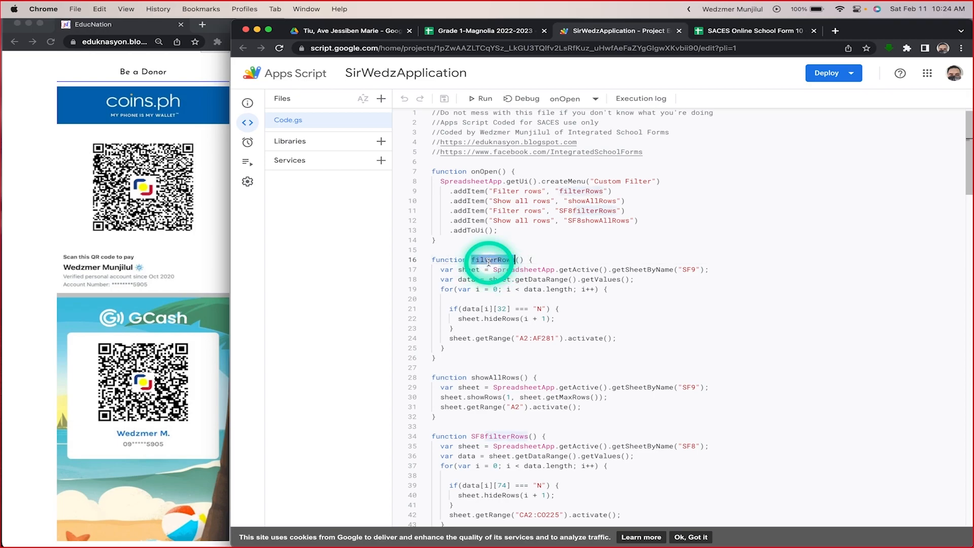
double_click(488, 260)
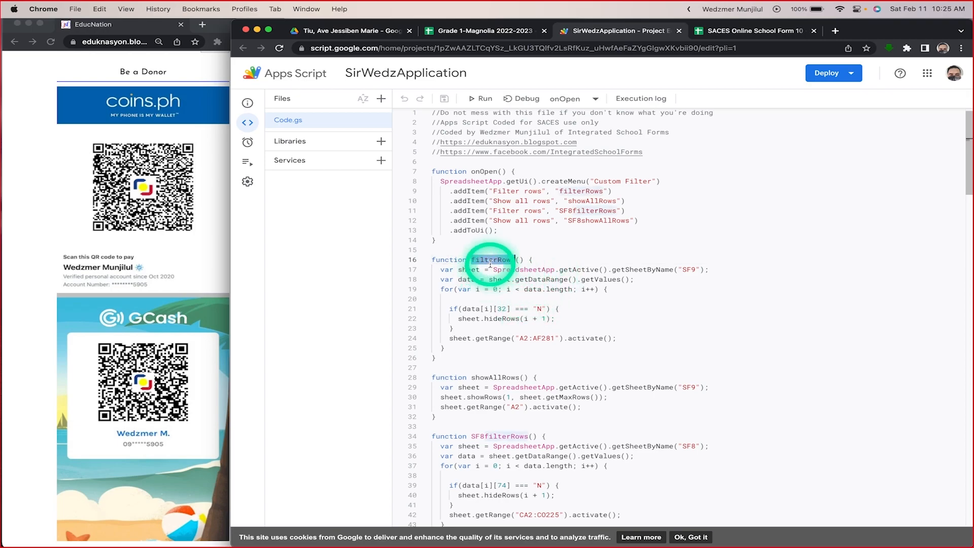
key(fn+c)
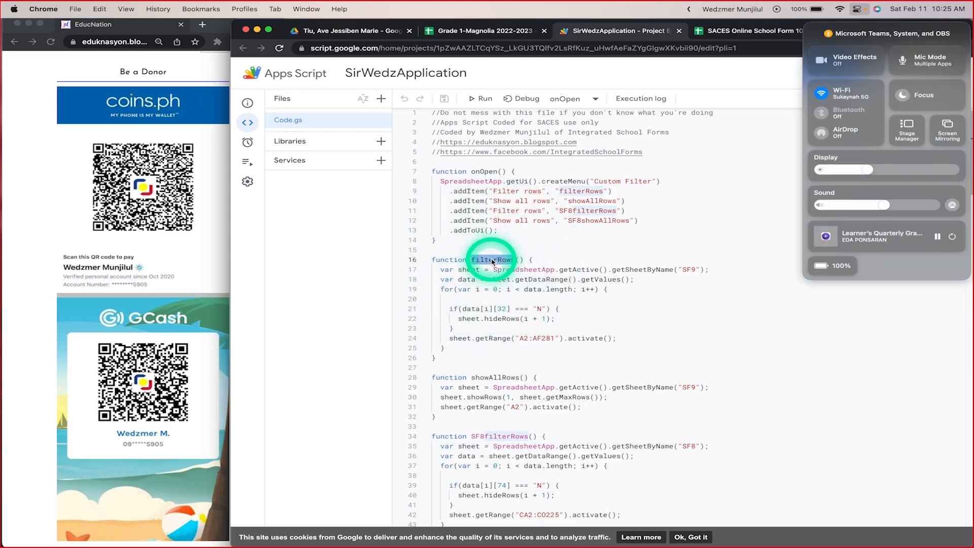
click(651, 214)
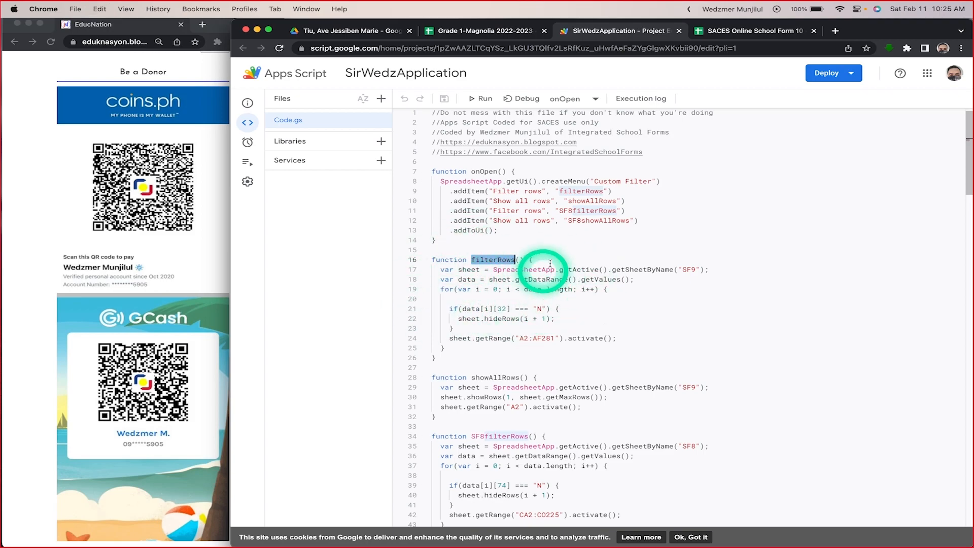
Step: Compare the script assigned to the Generate Section to Print button with the filterRows function in Apps Script, and close the assignment
click(498, 32)
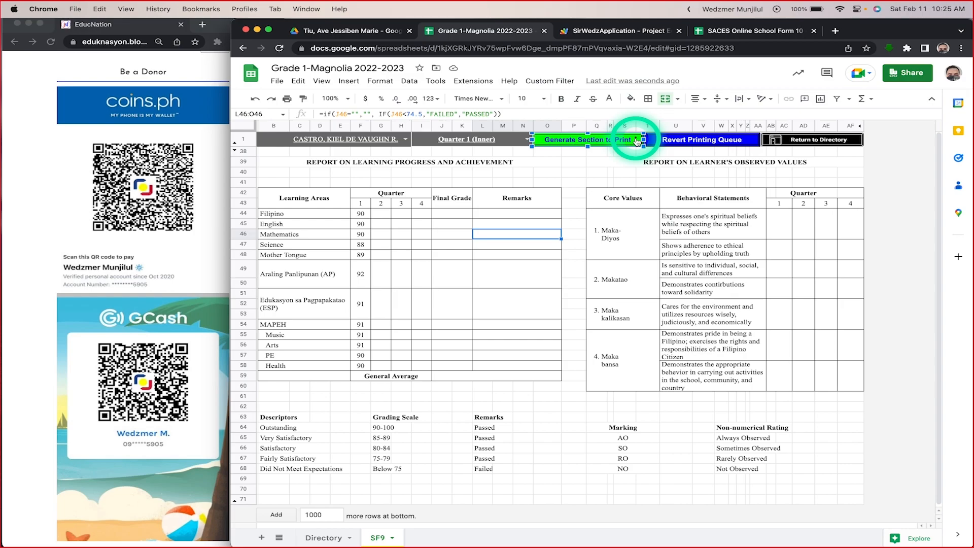
click(637, 141)
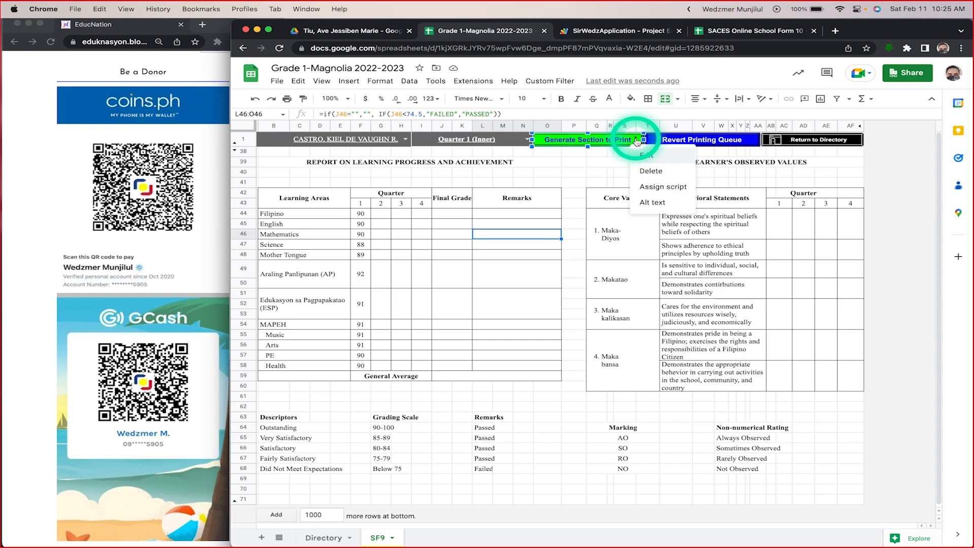
click(655, 187)
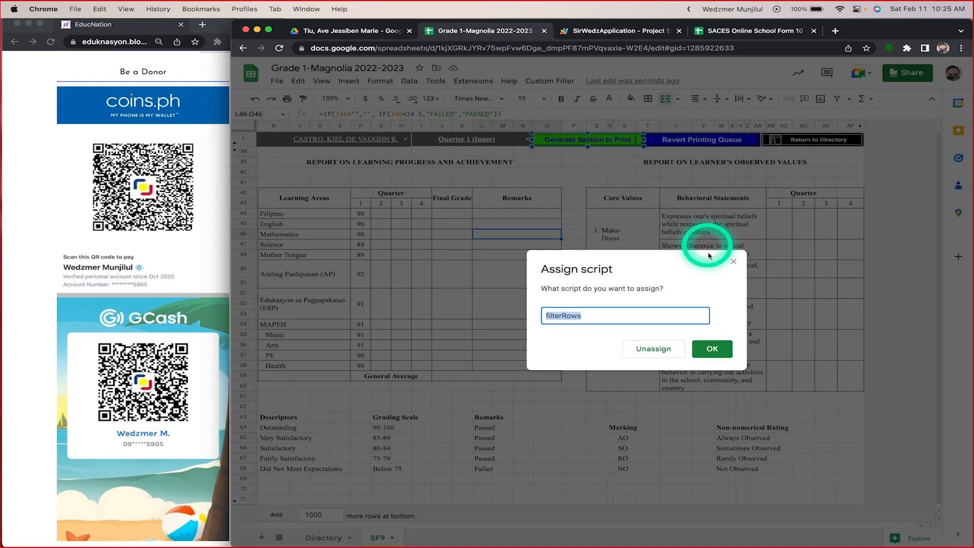
click(611, 30)
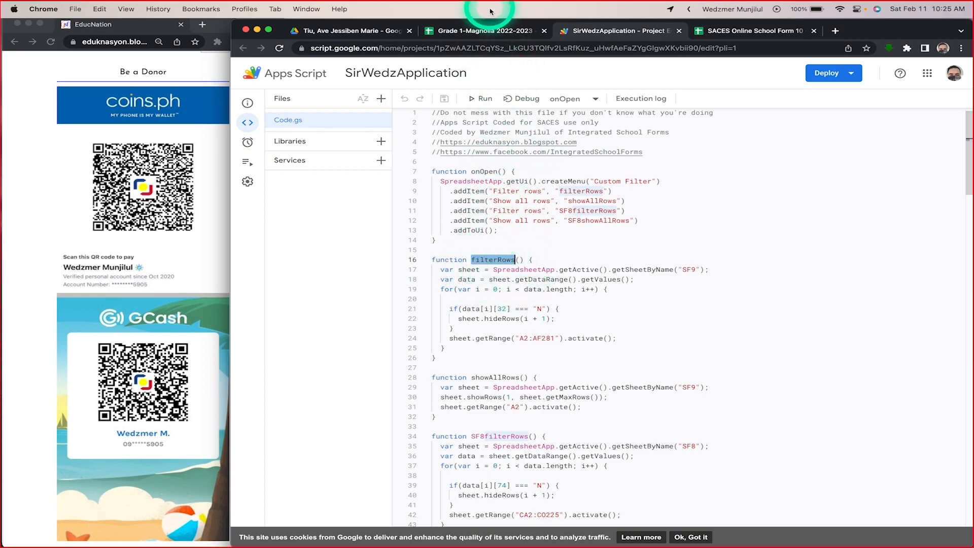
click(477, 30)
click(564, 317)
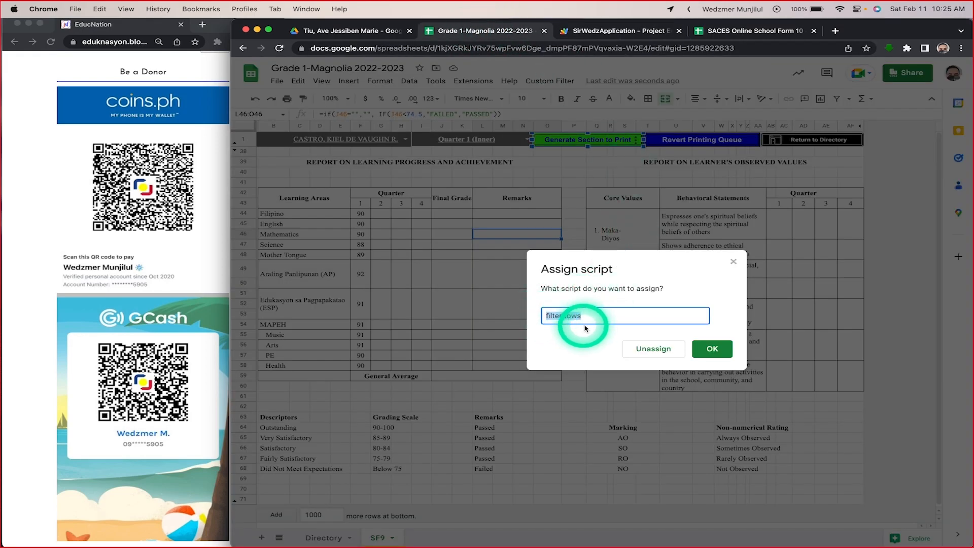
click(706, 356)
click(720, 352)
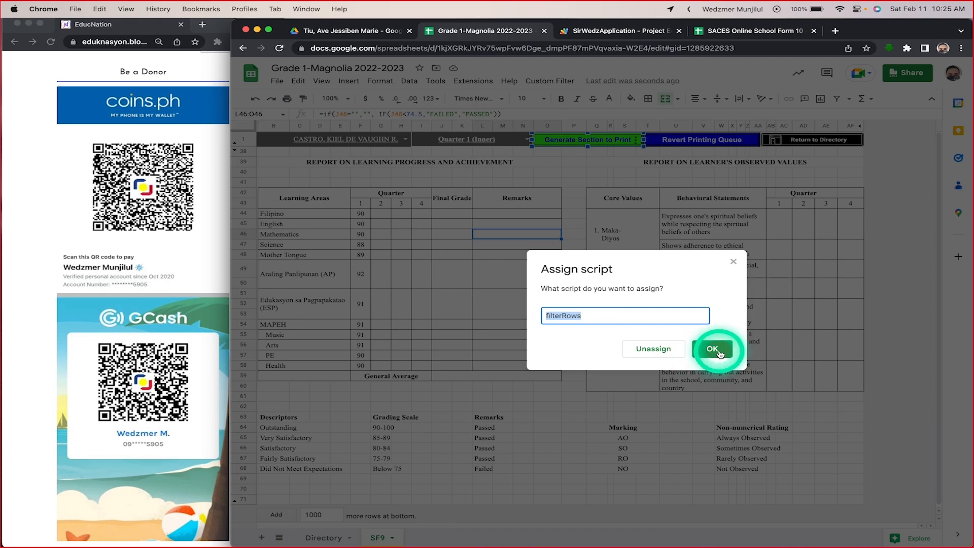
click(733, 262)
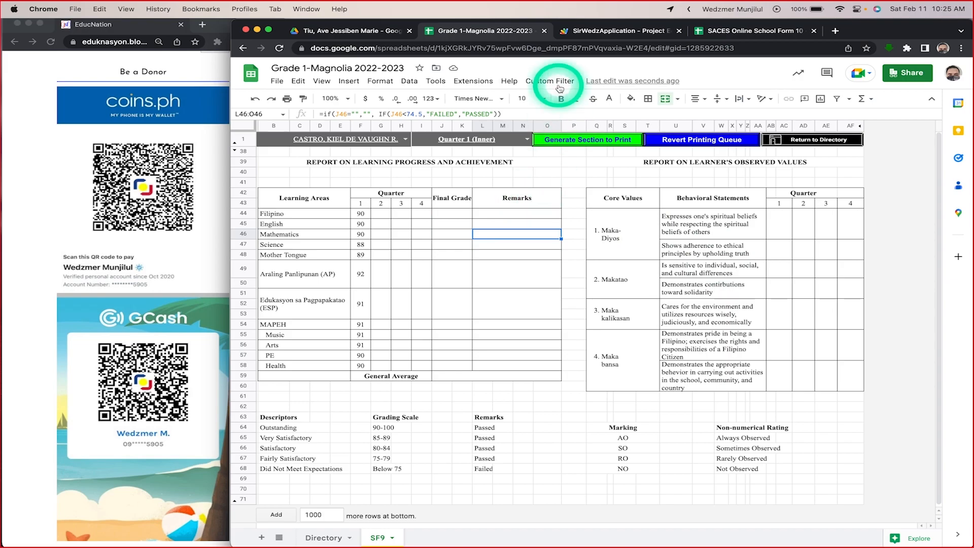
Step: Locate the showAllRows function in Code.gs, and collapse and expand its code block
click(587, 34)
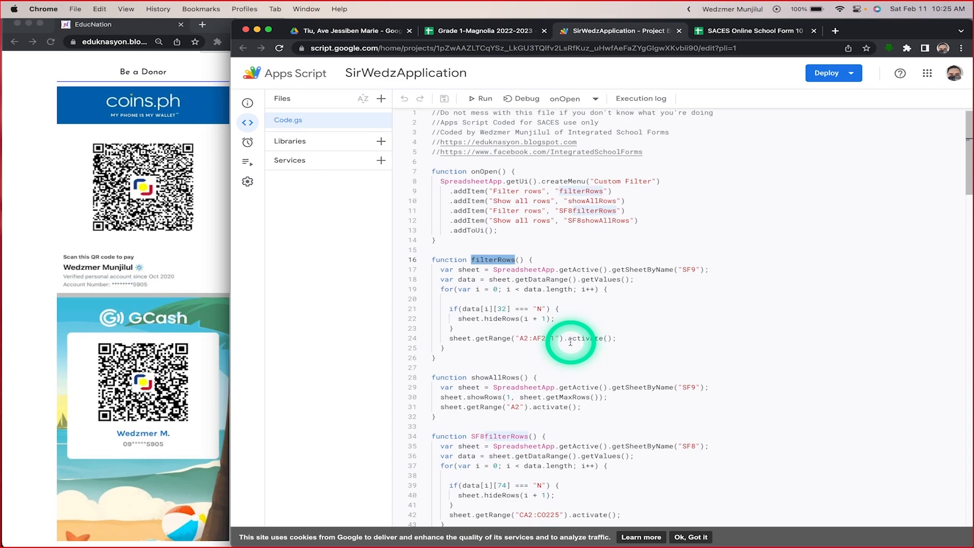
scroll(570, 343, down, 5)
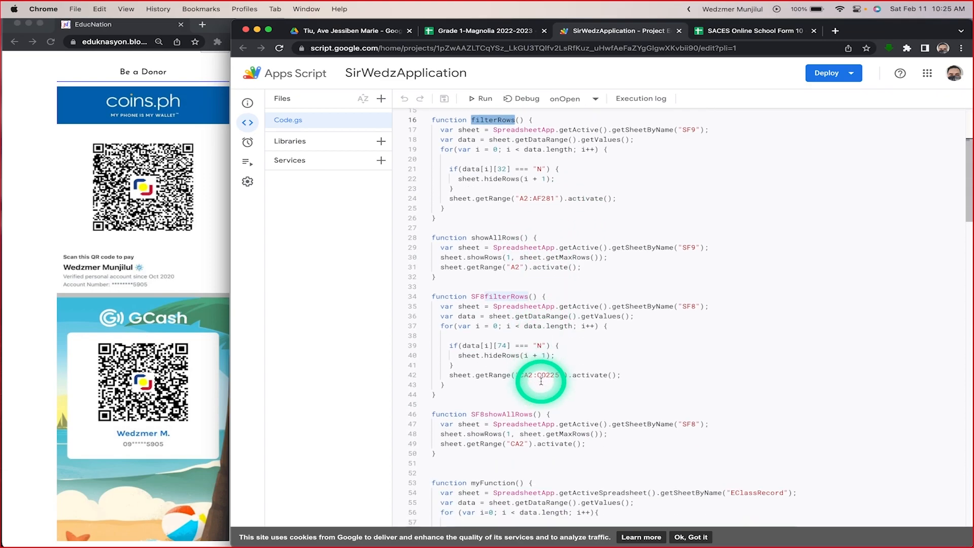
click(425, 237)
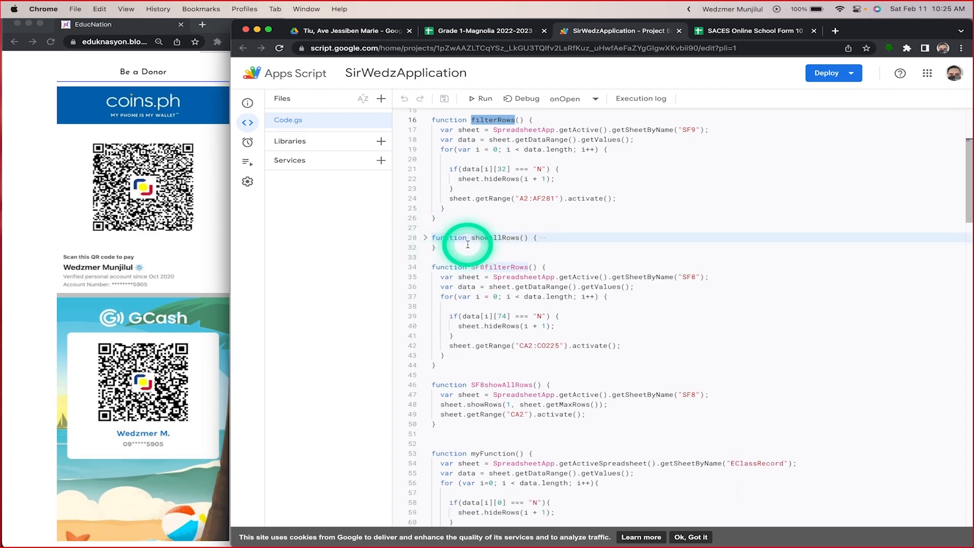
click(579, 262)
click(592, 217)
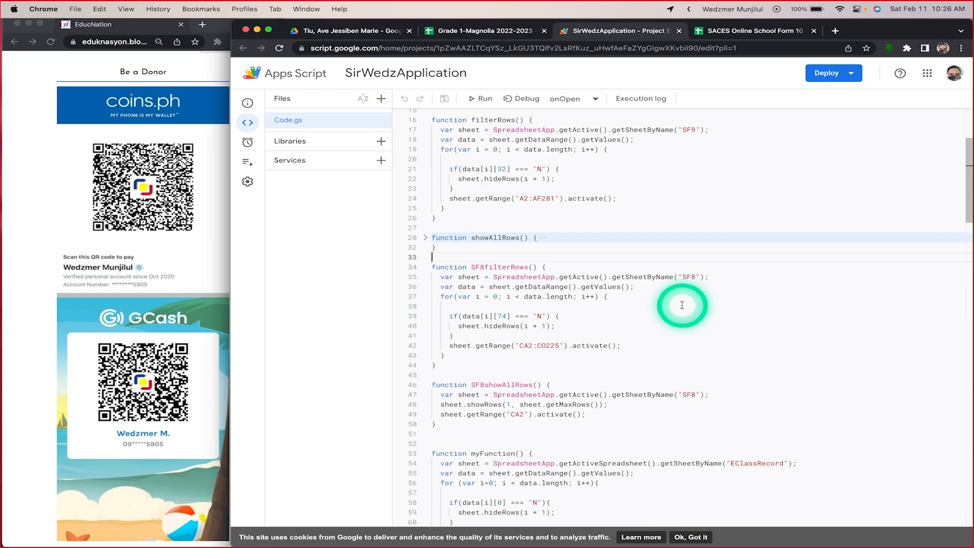
click(425, 238)
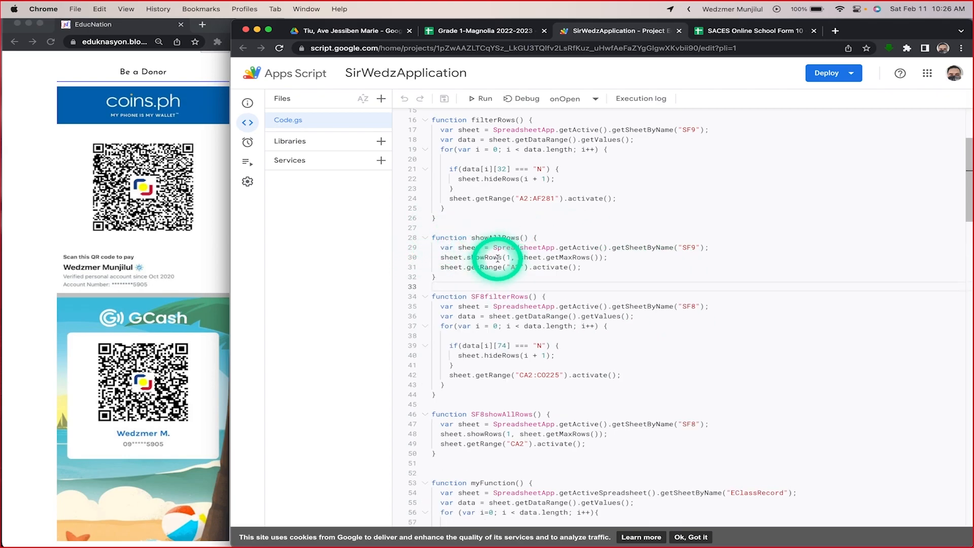
Step: Highlight the entire showAllRows function code, from its declaration to its closing brace, and examine it next to filterRows
drag(582, 267, 430, 241)
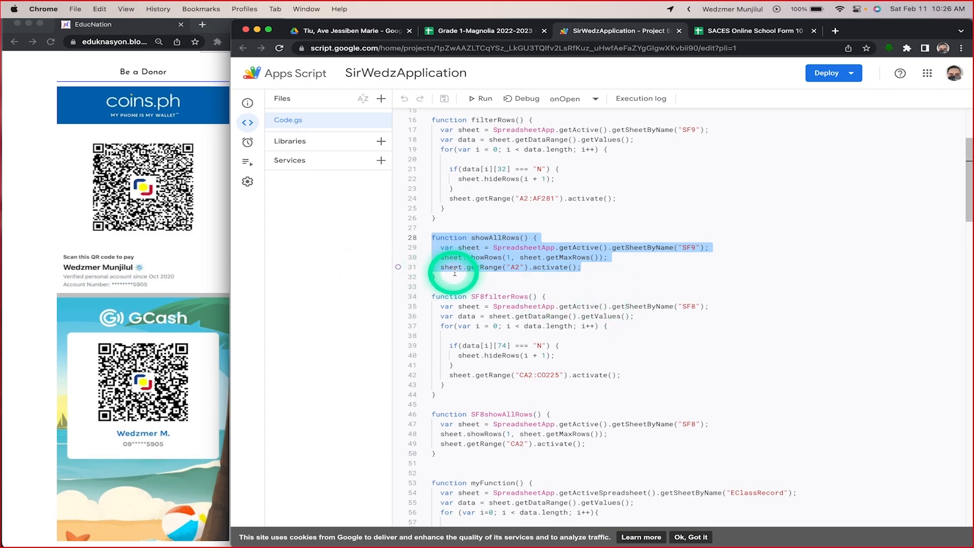
drag(439, 278, 429, 243)
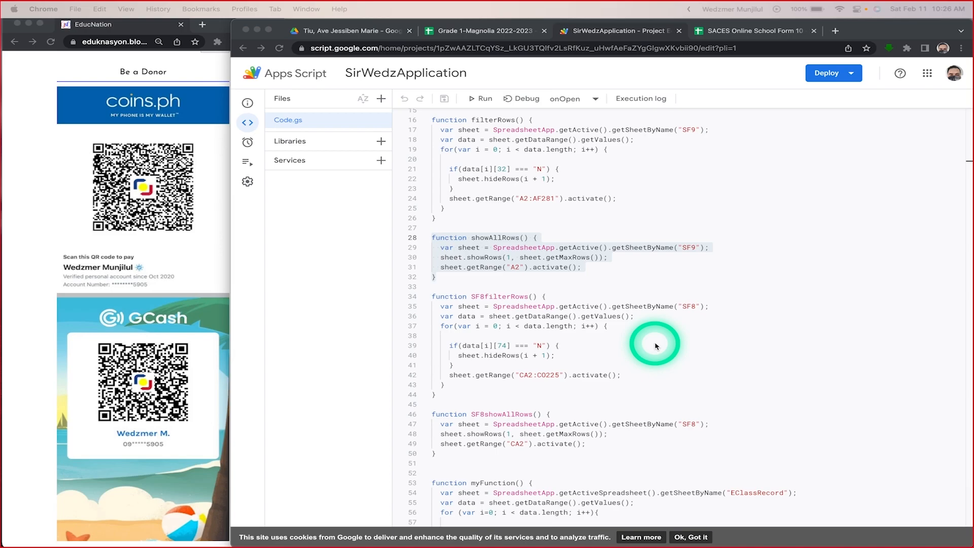
click(520, 268)
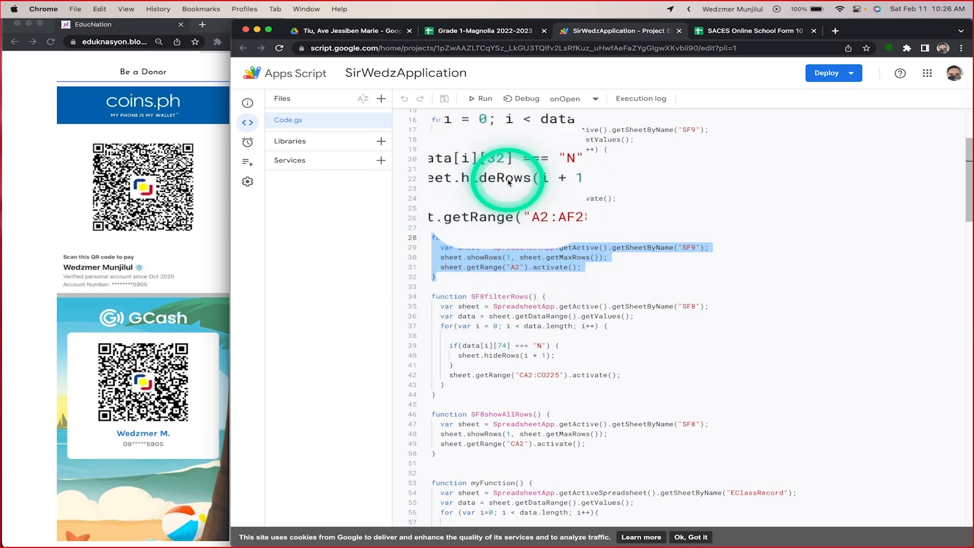
key(ctrl+super+space)
key(Escape)
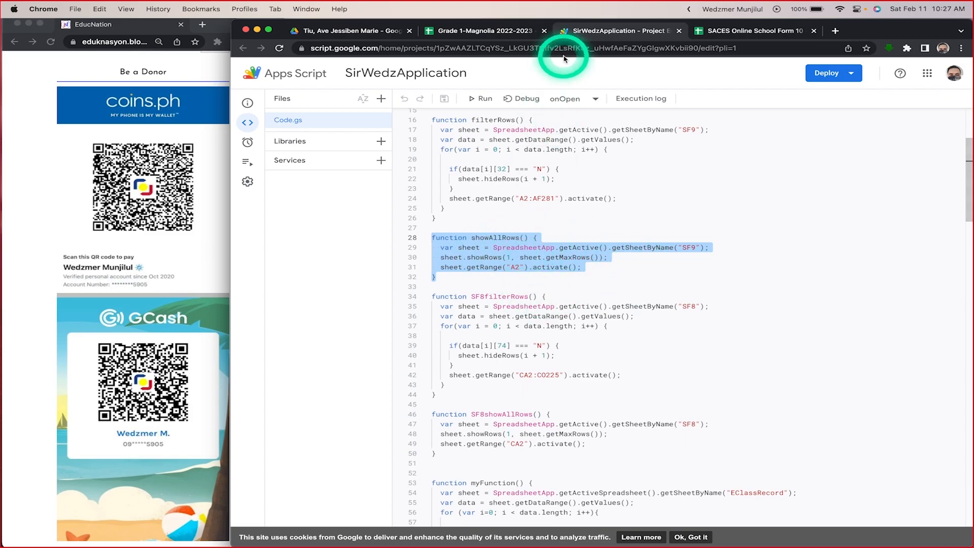
Step: Check the script assigned to the Revert Printing Queue button on the SF9 sheet of Grade 1-Magnolia 2022-2023, and run the button
click(491, 32)
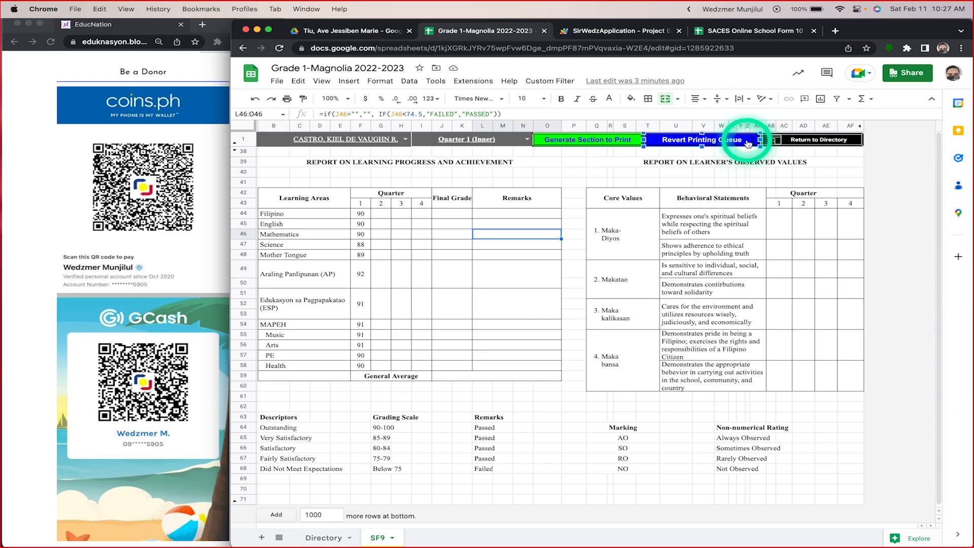
right_click(755, 146)
click(766, 191)
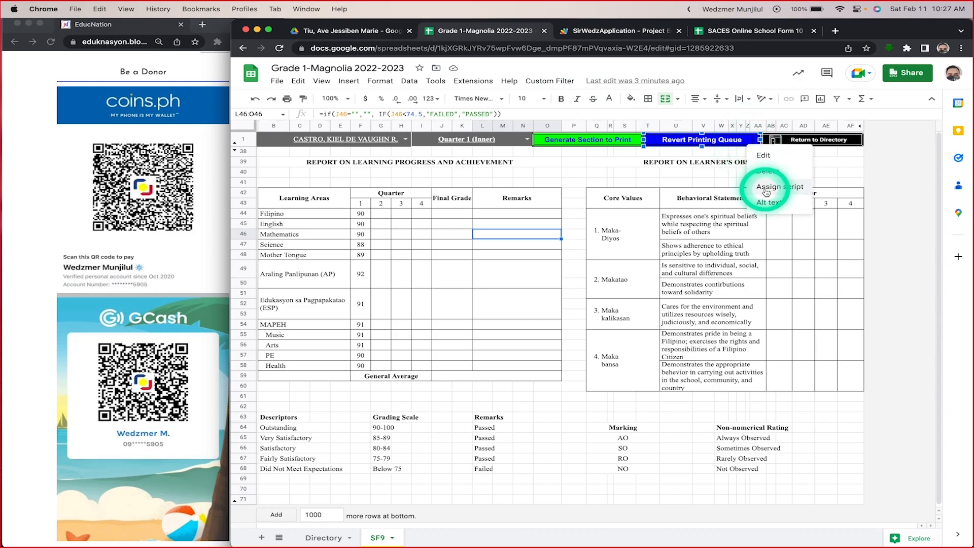
click(643, 265)
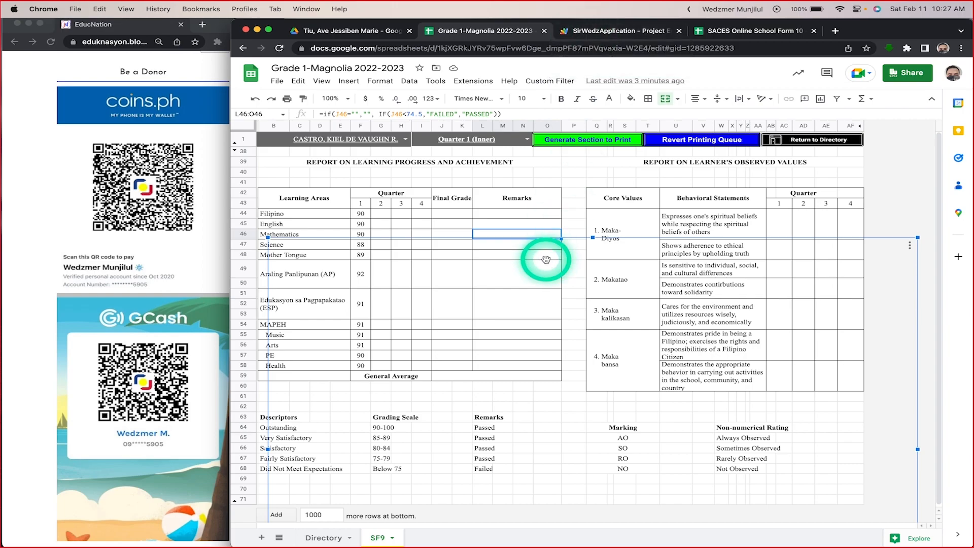
click(700, 142)
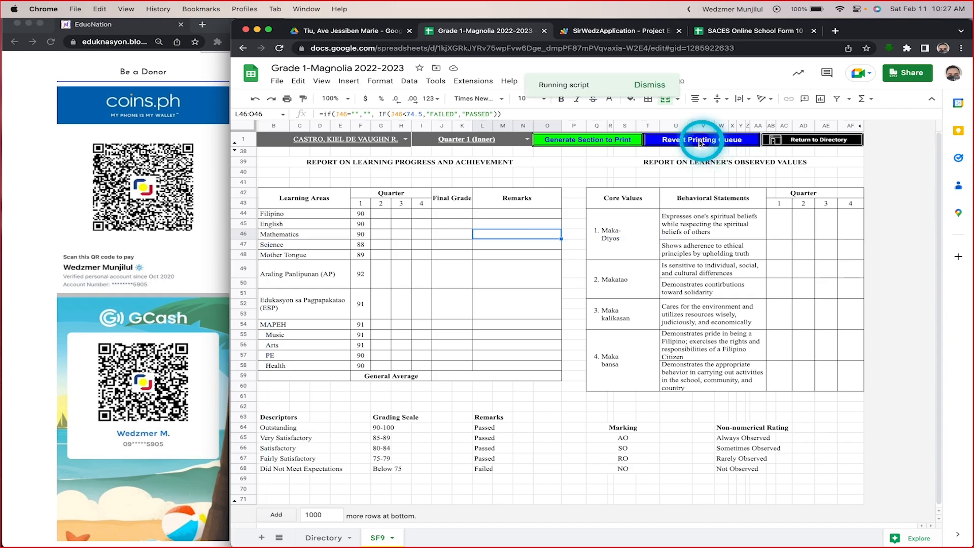
Step: Examine the onOpen and filterRows functions in the Apps Script project, and look through the rows of the SF9 sheet in Grade 1-Magnolia
click(615, 29)
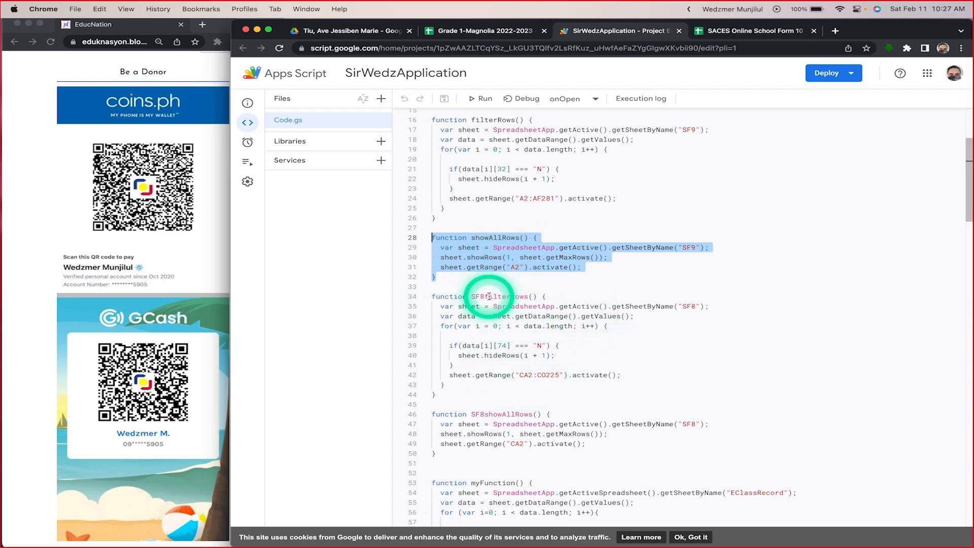
scroll(544, 348, up, 5)
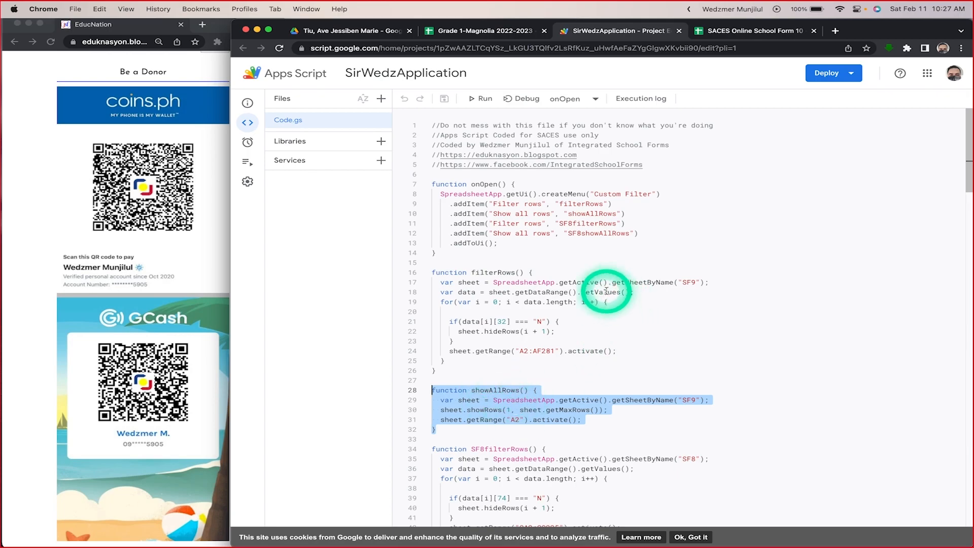
click(480, 30)
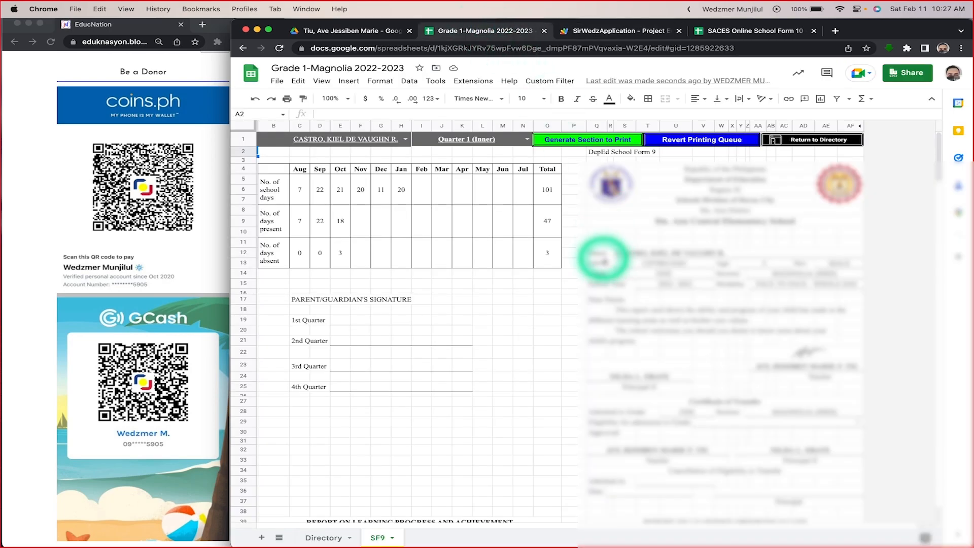
scroll(583, 258, down, 10)
scroll(604, 261, down, 15)
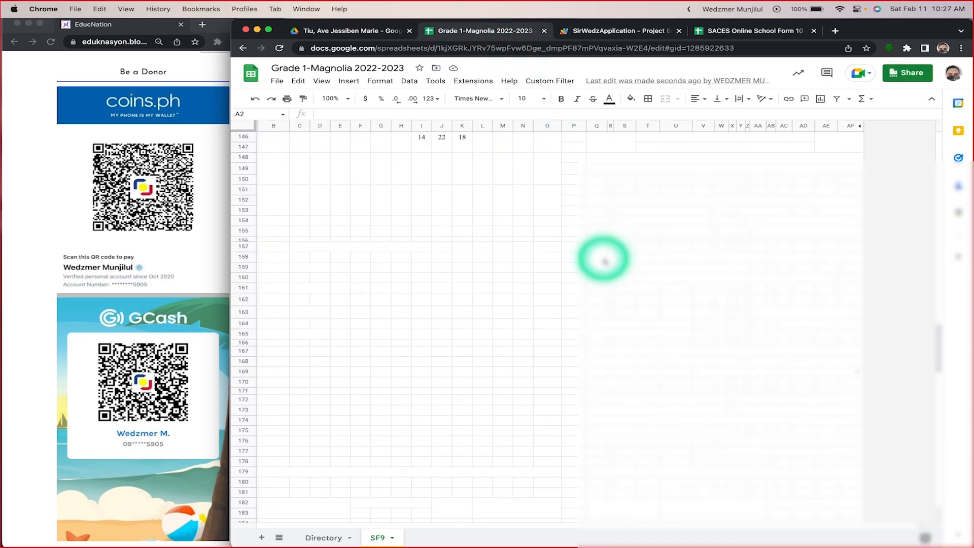
scroll(604, 260, up, 20)
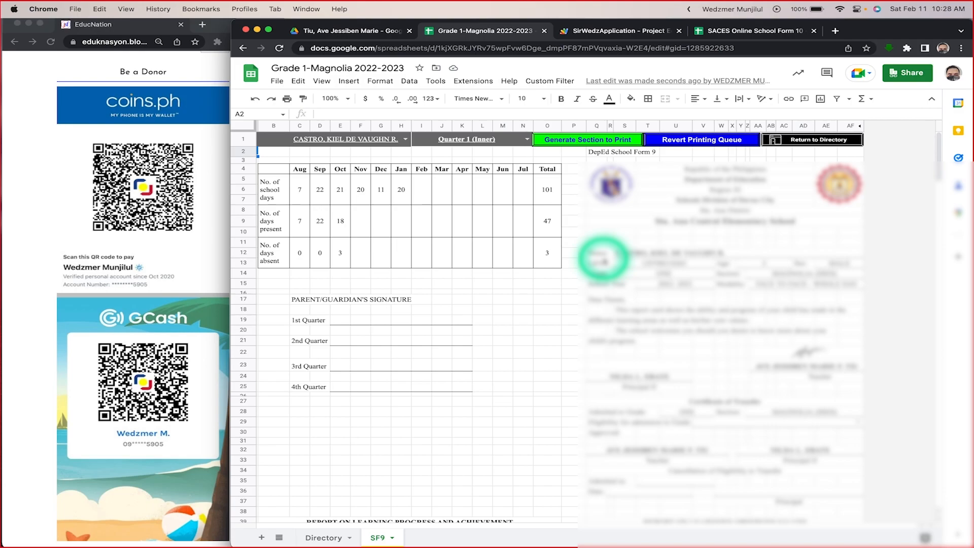
scroll(604, 261, down, 12)
scroll(604, 261, up, 12)
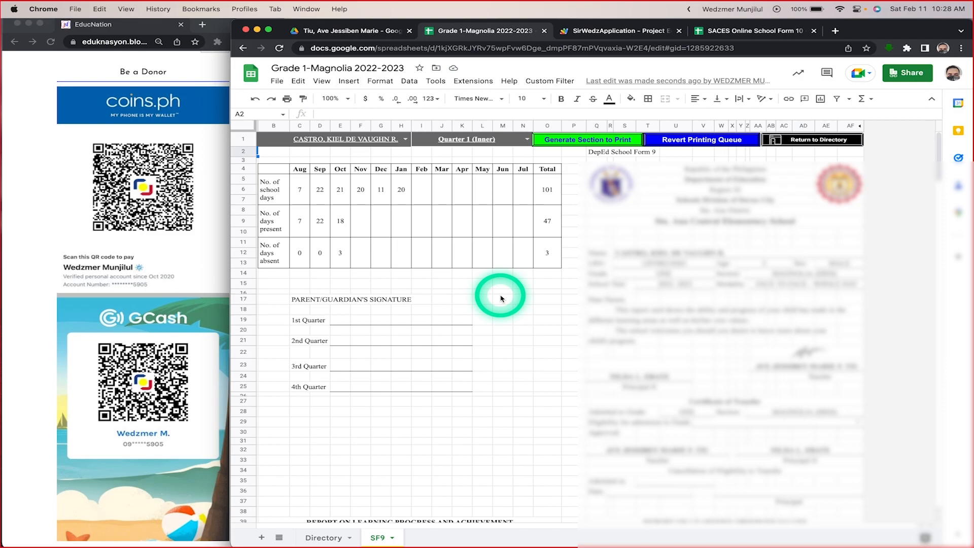
Step: Return from SF9 to the Directory sheet, and view the SACES Online School Form 10 spreadsheet before coming back to Grade 1-Magnolia
click(792, 145)
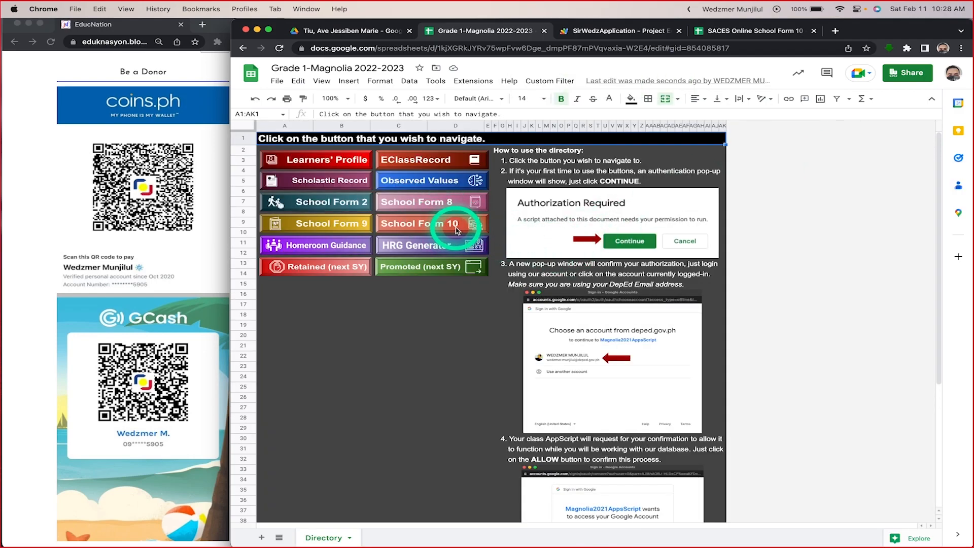
click(770, 32)
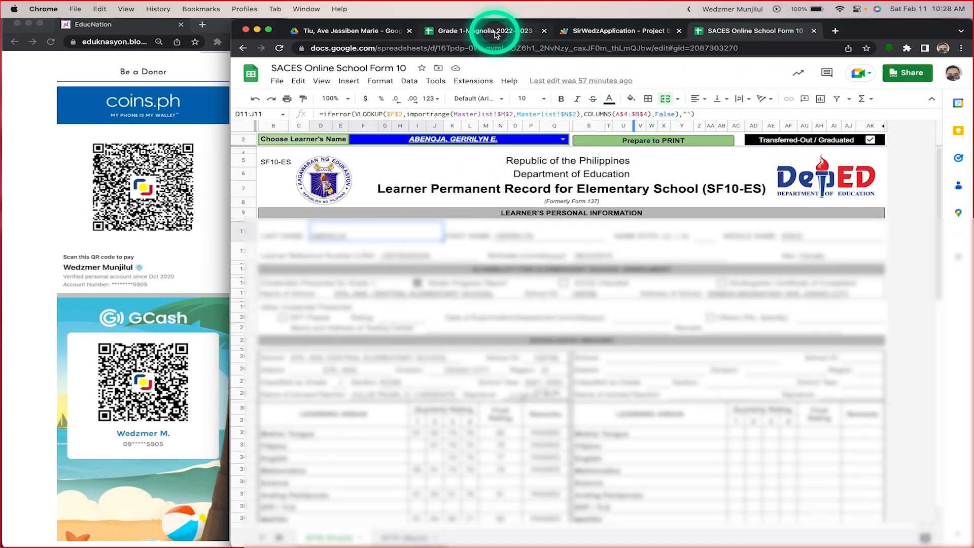
click(495, 33)
Step: Open the Homeroom Guidance Encoding Sheet from the Directory, and return to the Directory
click(334, 256)
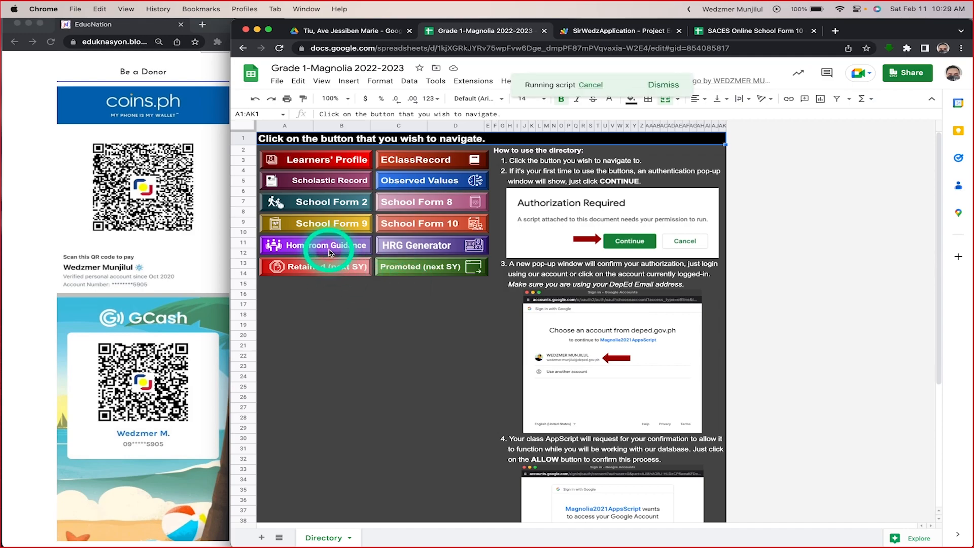
scroll(555, 336, down, 3)
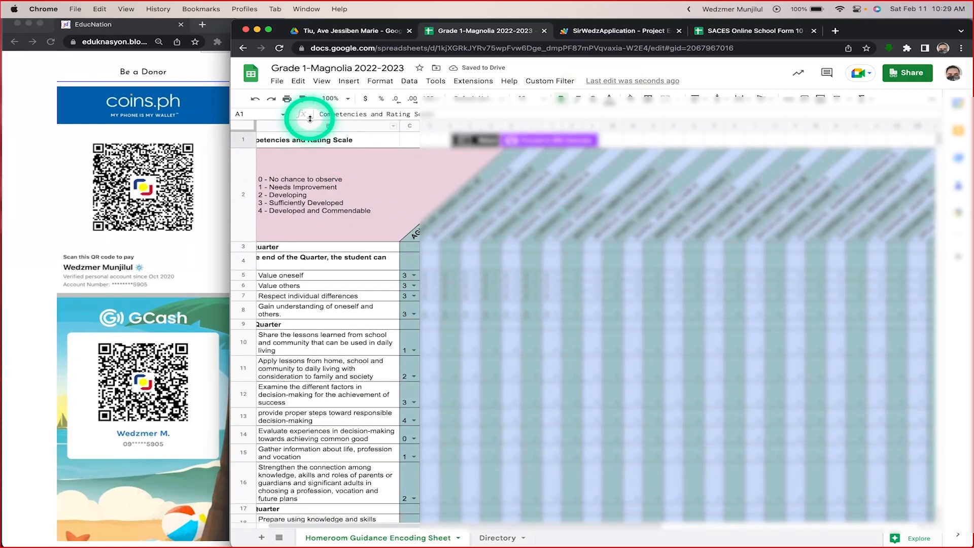
click(475, 140)
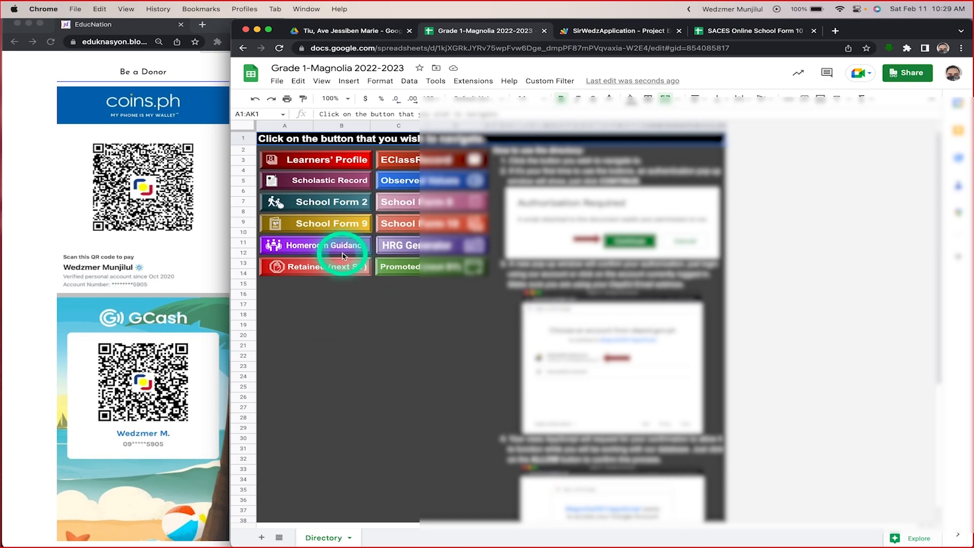
Step: Reopen the Homeroom Guidance Encoding Sheet and examine its quarterly competencies, rating scale and learner rating columns
click(325, 245)
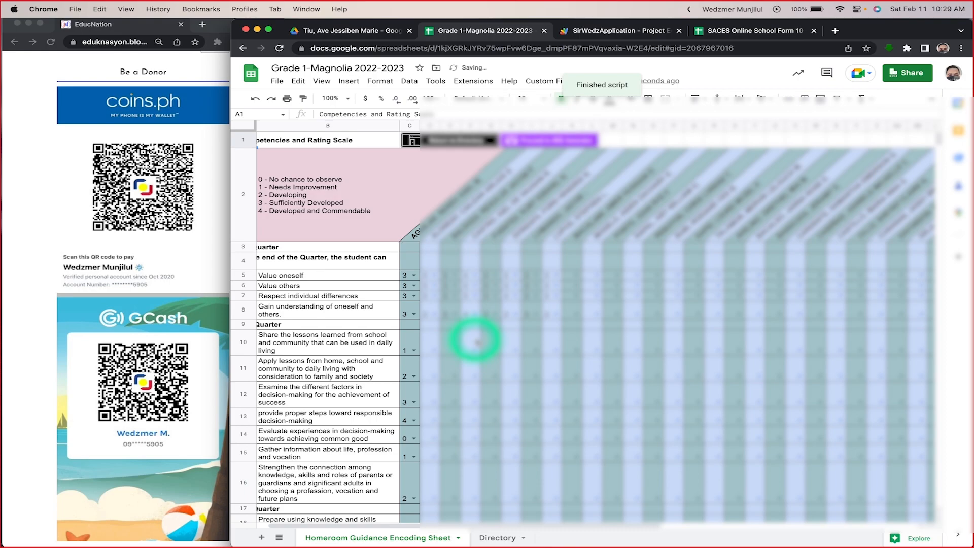
scroll(497, 388, right, 5)
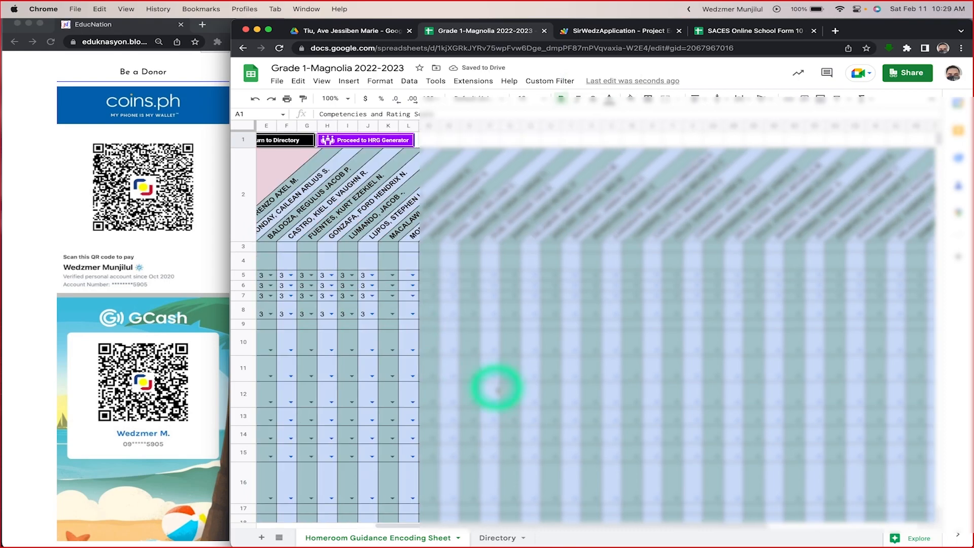
scroll(497, 385, left, 6)
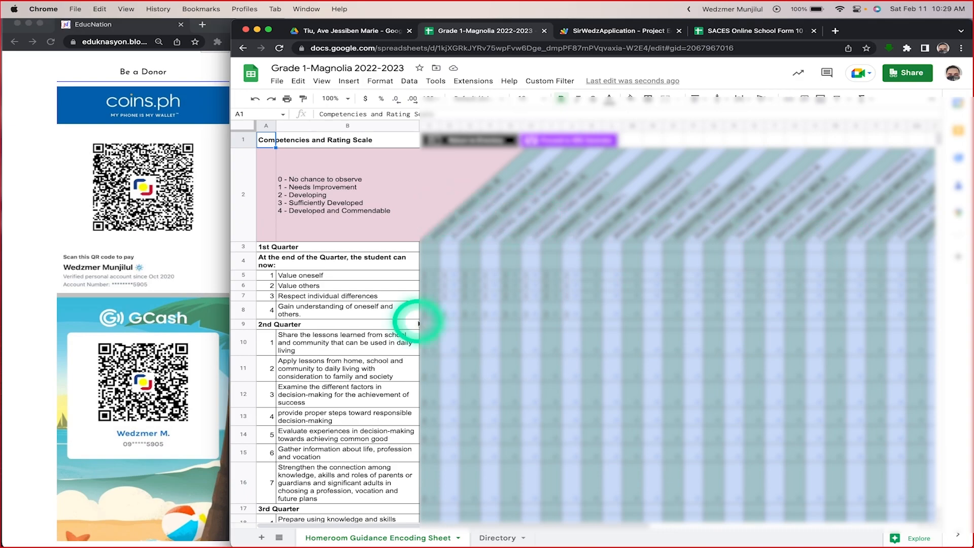
scroll(339, 380, down, 10)
scroll(341, 356, up, 10)
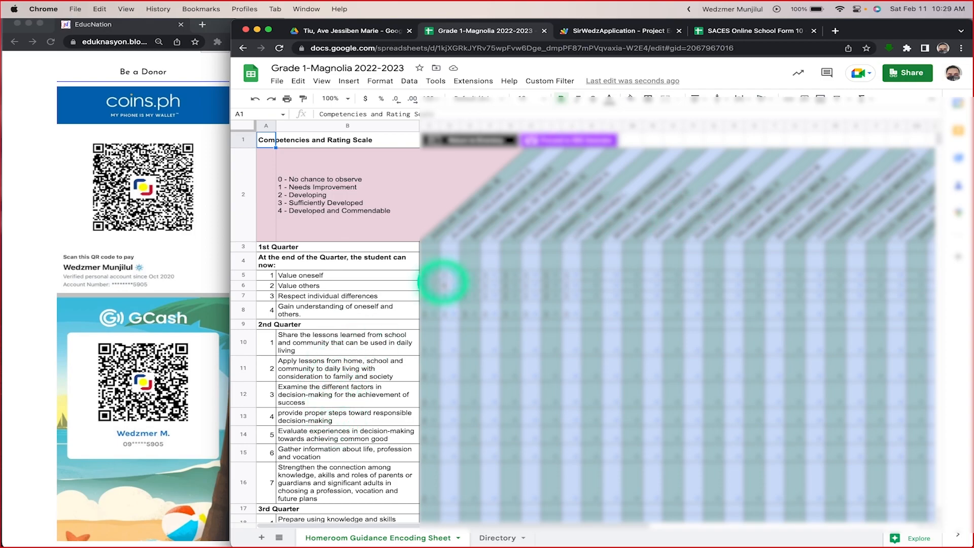
scroll(667, 330, right, 5)
scroll(666, 330, left, 5)
scroll(666, 331, down, 3)
scroll(666, 330, up, 3)
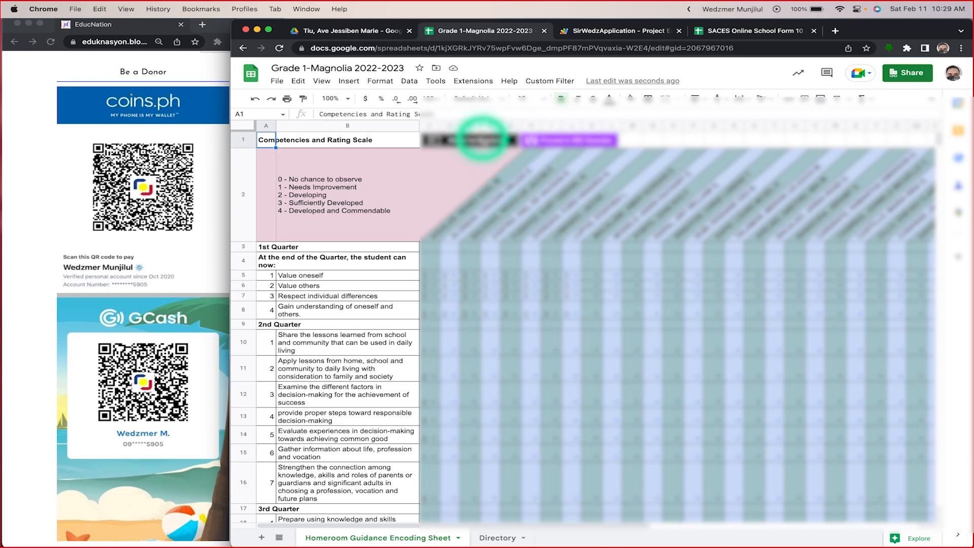
Step: Go to the HRG Generator by way of the Directory, view its assessment form, and return to the Directory
click(483, 140)
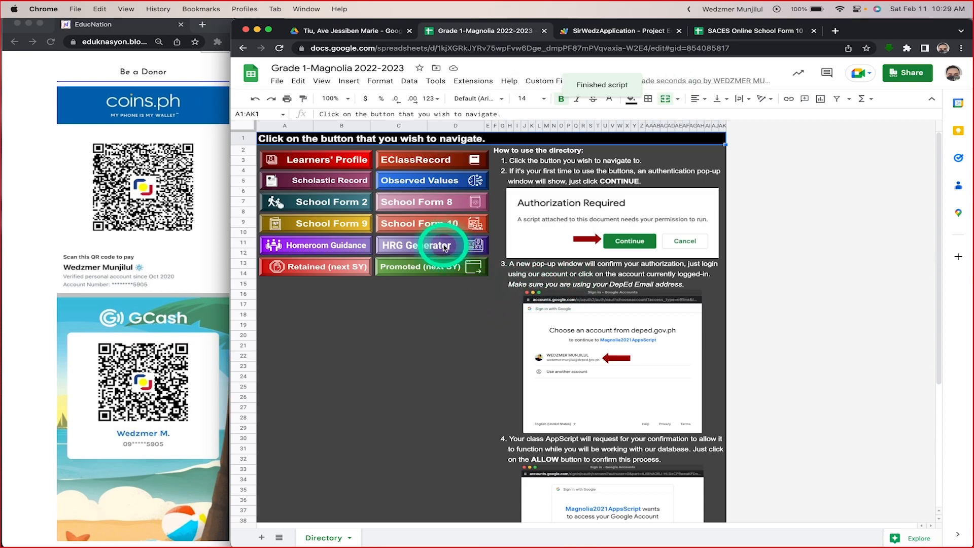
click(444, 247)
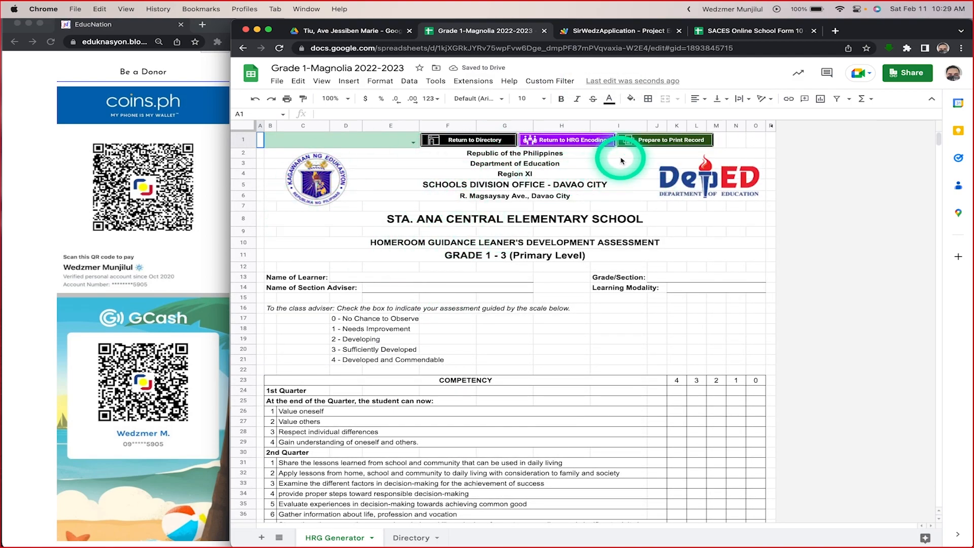
click(485, 141)
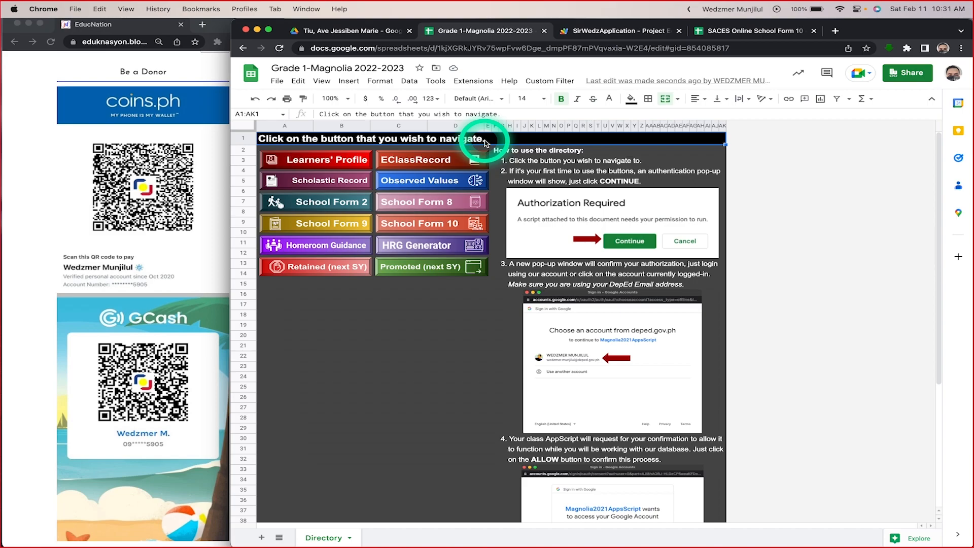
Step: Open the Learners' Profile sheet, and examine its header range B1:AF2 and the first learner's last name, name extension and middle name cells
click(332, 162)
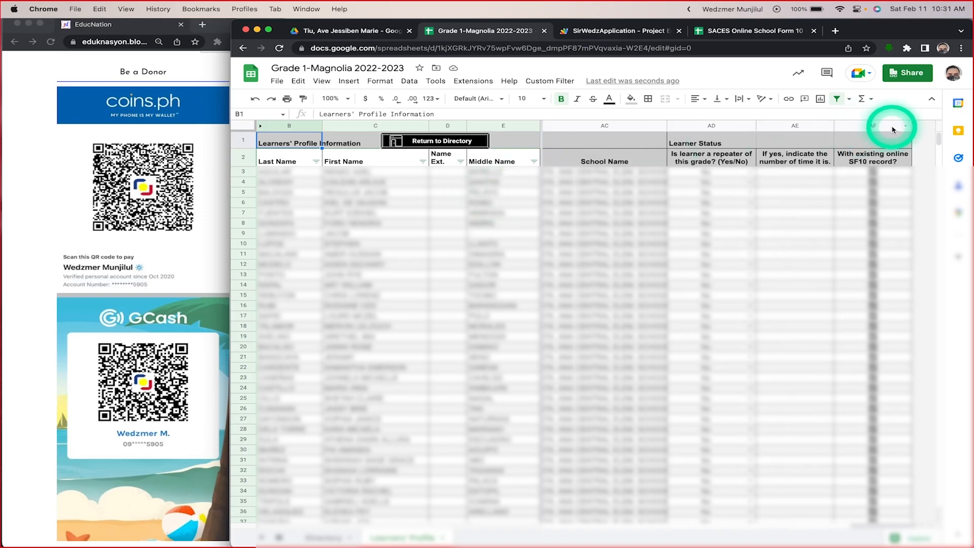
shift+click(874, 158)
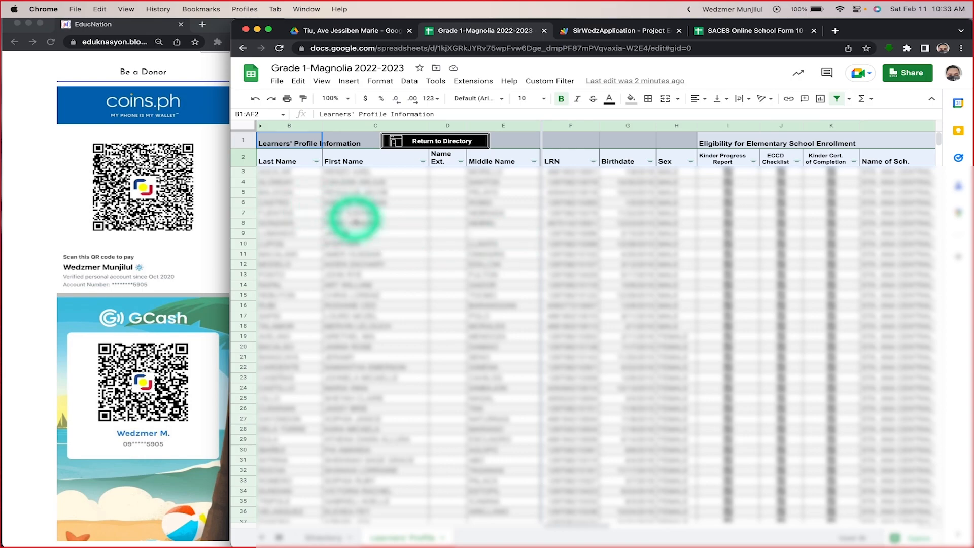
click(283, 171)
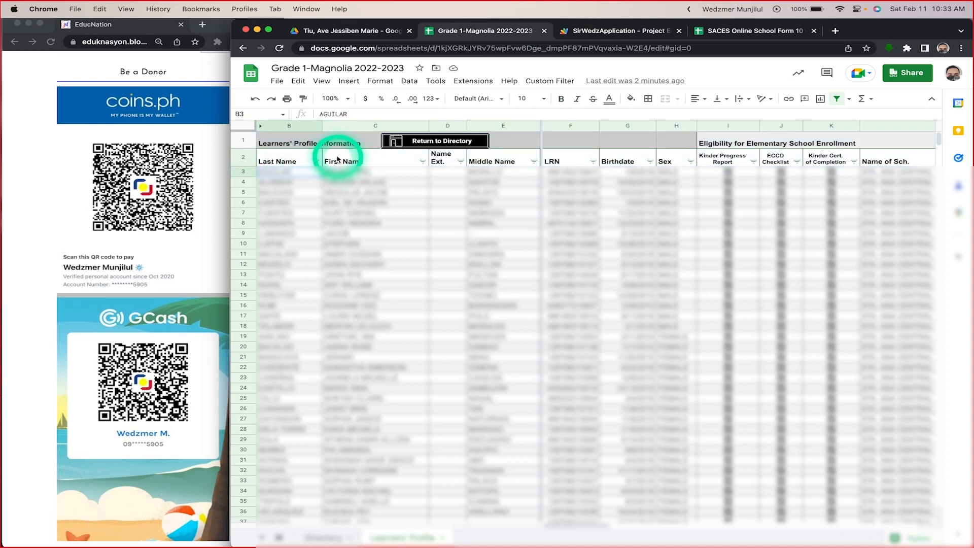
click(447, 173)
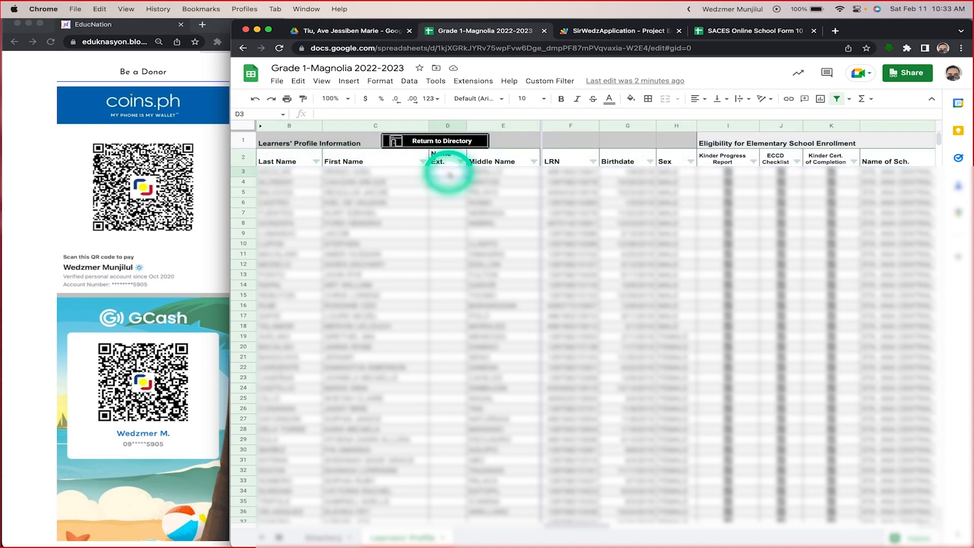
click(507, 172)
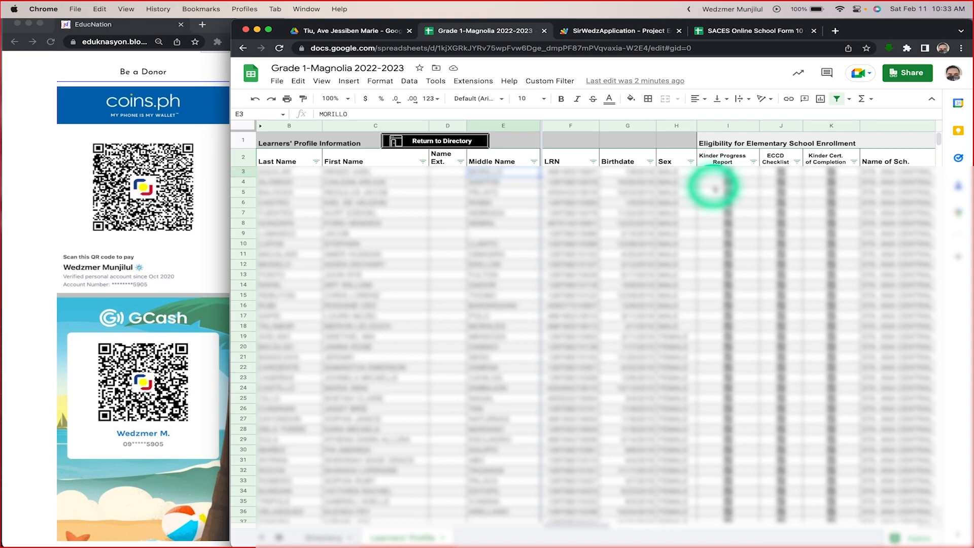
Step: Inspect the School Year formula in cell U4 under Box 1, and review the Learner Status columns of the Learners' Profile sheet
scroll(714, 188, right, 10)
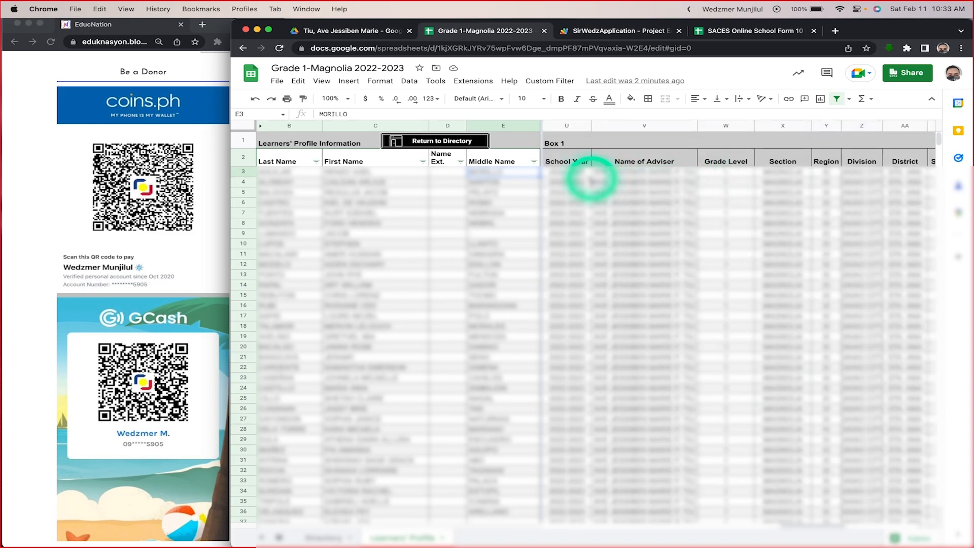
click(581, 181)
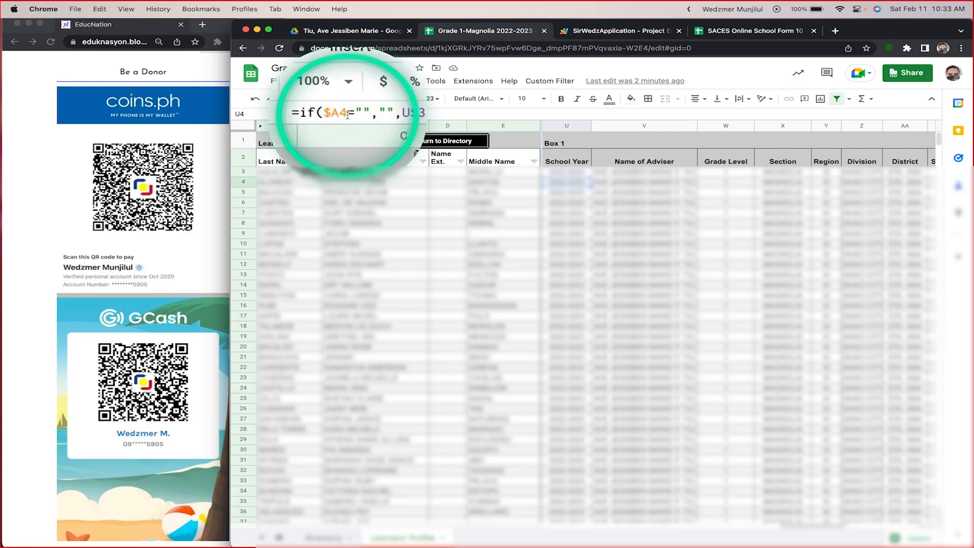
scroll(693, 208, right, 5)
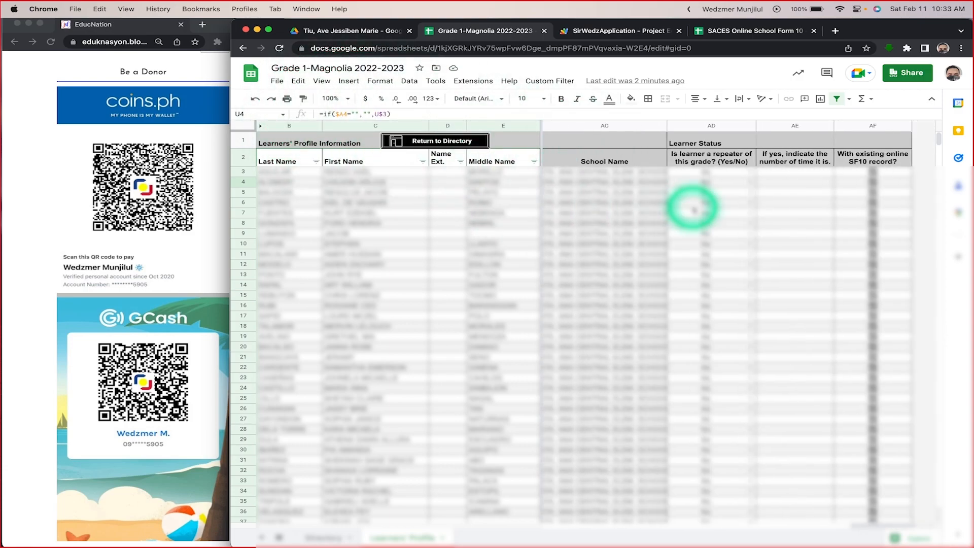
scroll(692, 208, left, 10)
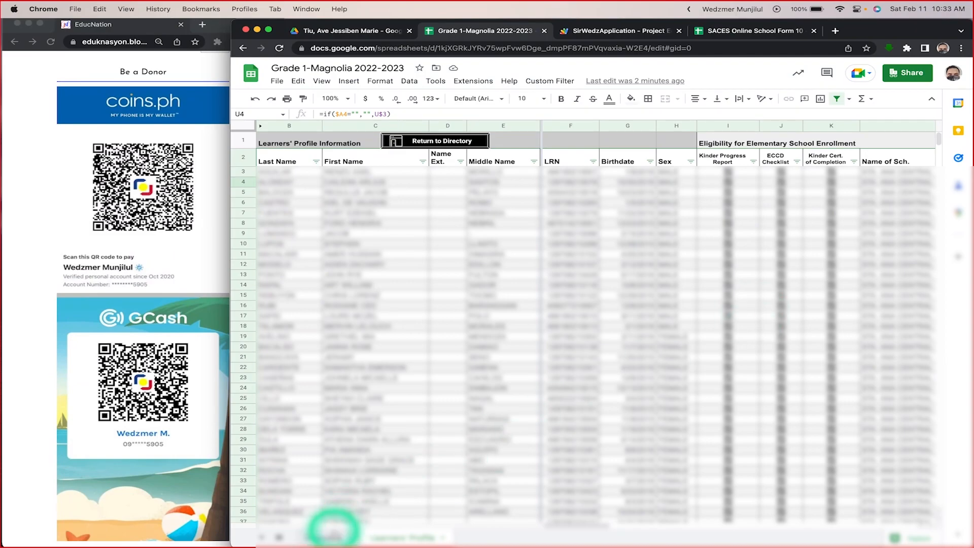
Step: Switch from Learners' Profile to the Directory and back, and return to the Directory with the profile sheet's own button
click(323, 537)
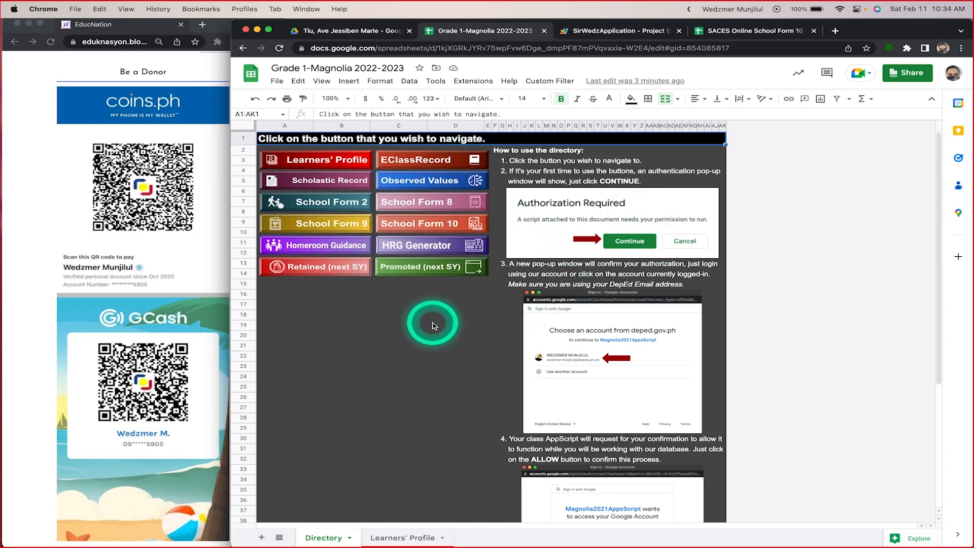
click(399, 541)
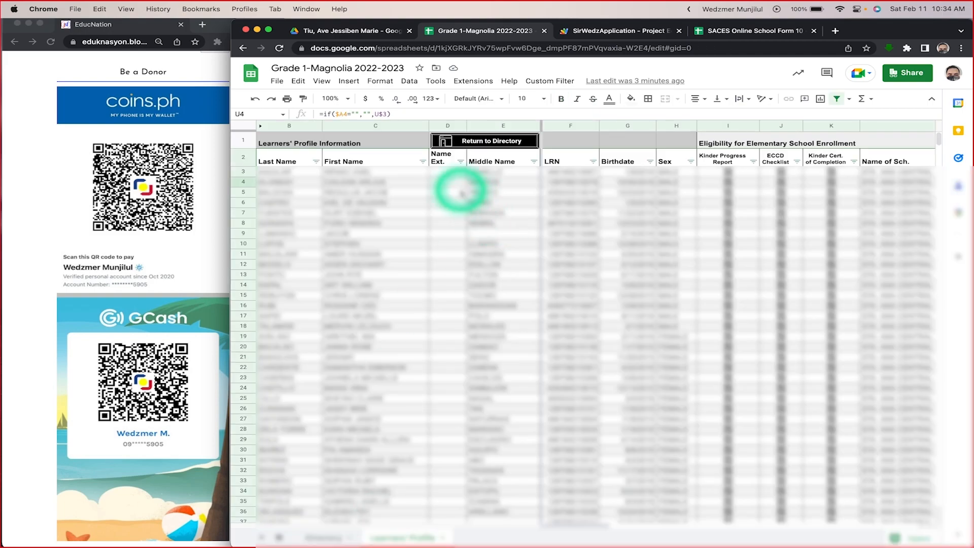
click(487, 144)
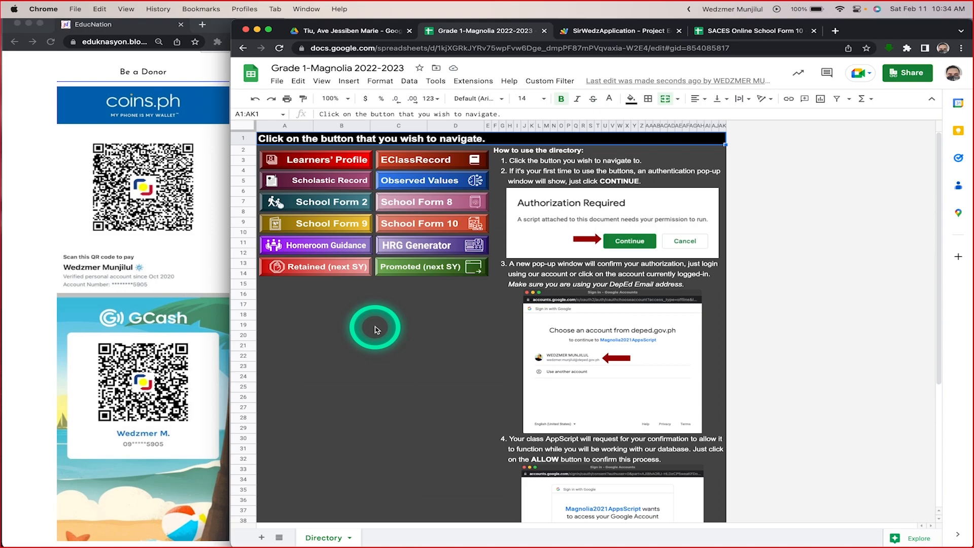
Step: Switch to the SirWedzApplication script and review its functions from filterRows down to the DirectoryButton group
click(614, 32)
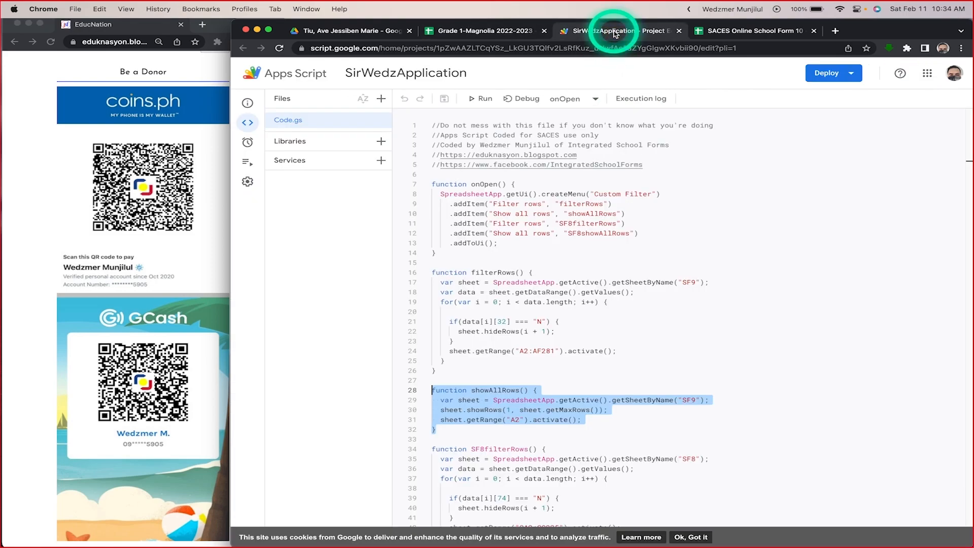
scroll(561, 211, down, 10)
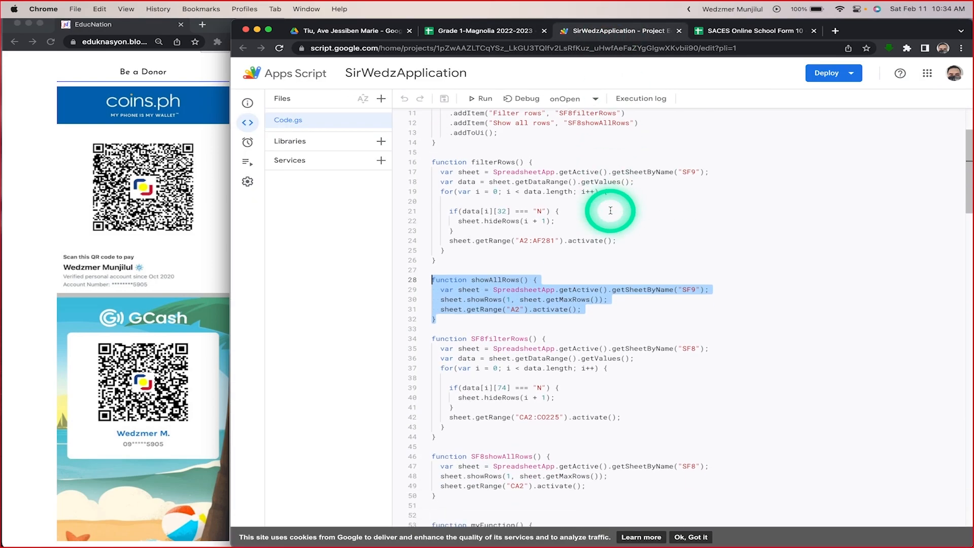
scroll(611, 211, down, 4)
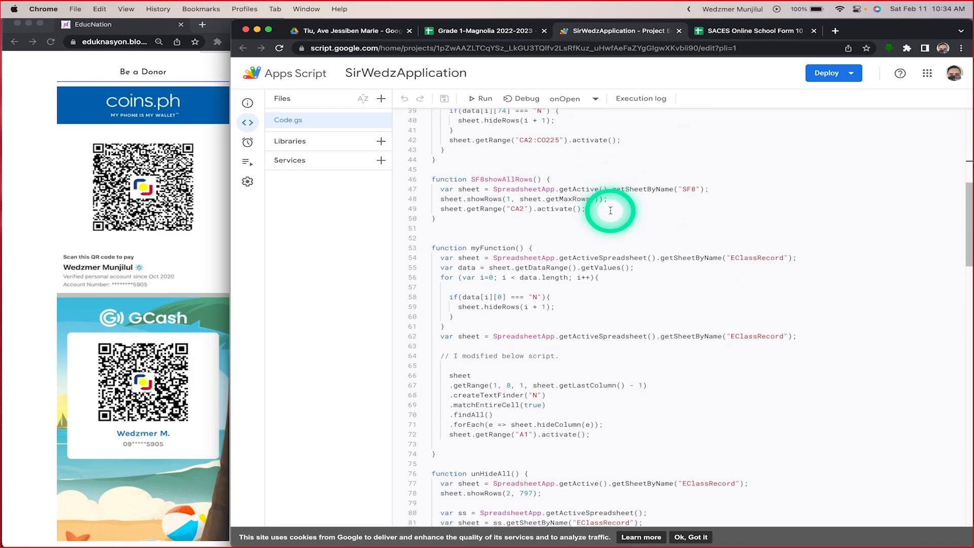
scroll(610, 210, down, 10)
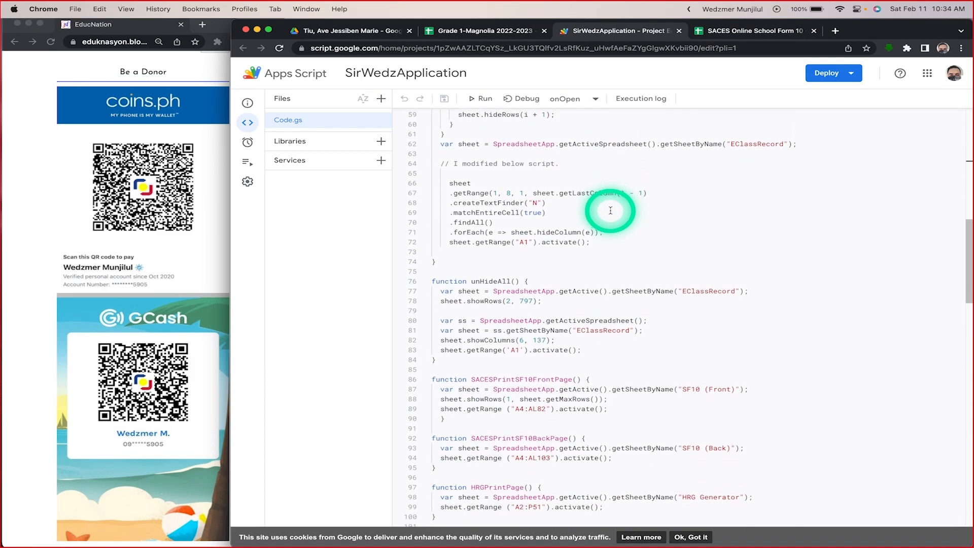
click(610, 210)
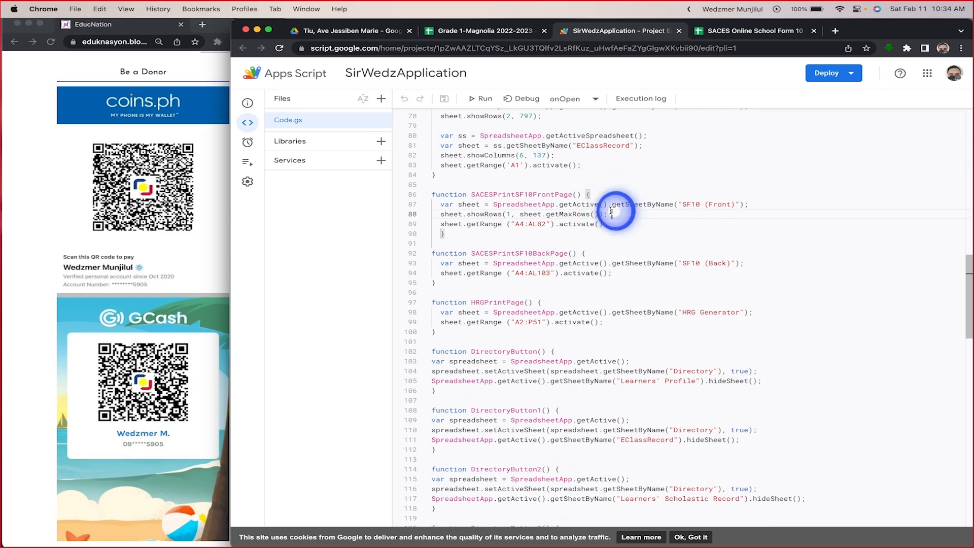
scroll(674, 262, down, 1)
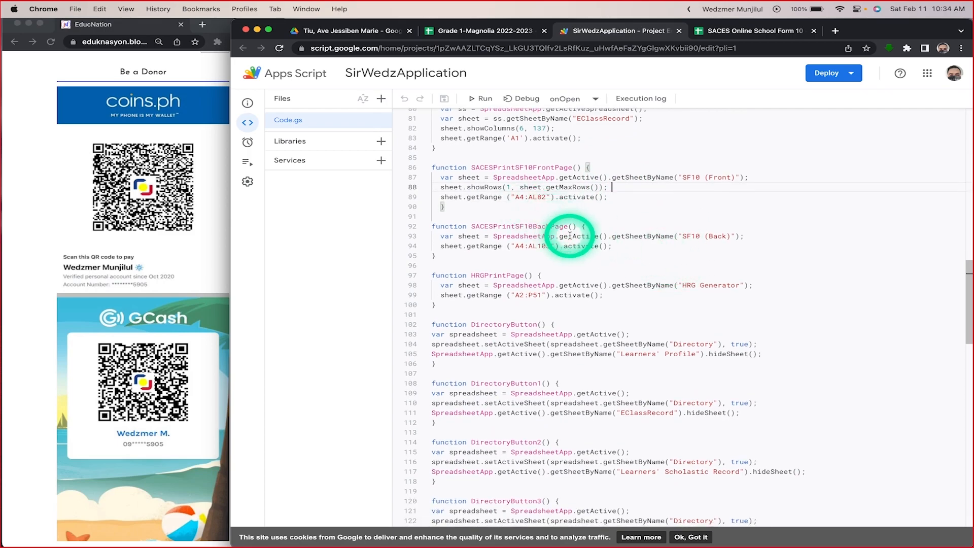
scroll(570, 235, down, 5)
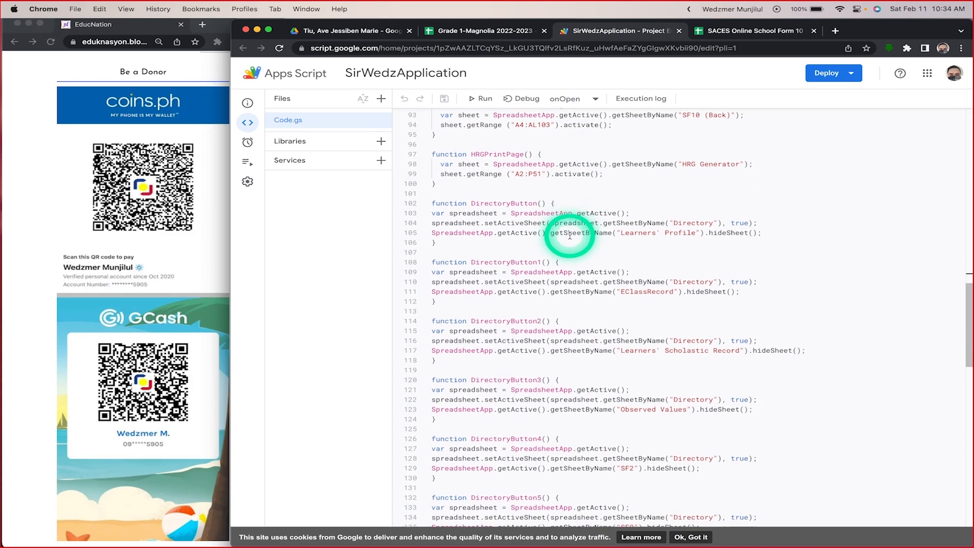
scroll(570, 236, down, 1)
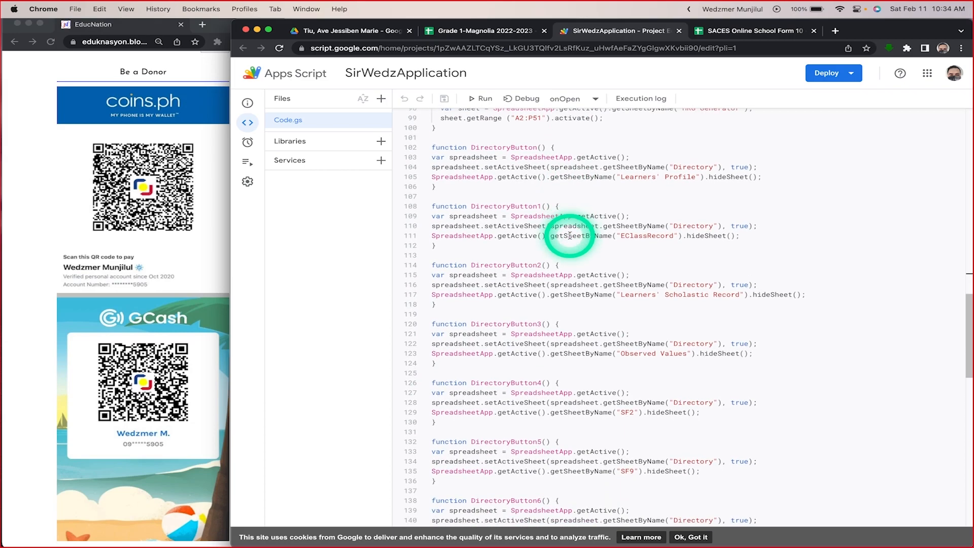
Step: Examine the DirectoryButton function that activates the Directory and hides Learners' Profile, and skim the numbered DirectoryButton functions below it
click(441, 167)
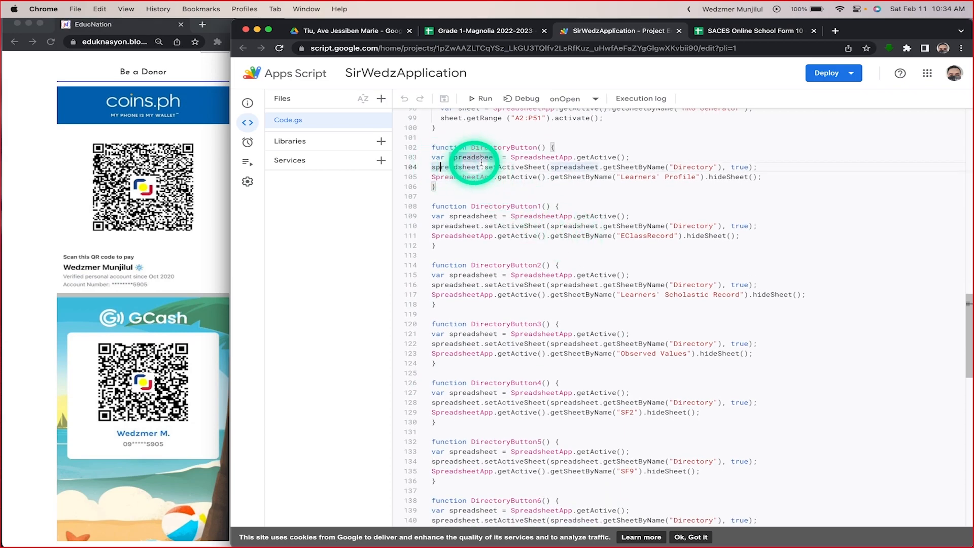
click(520, 186)
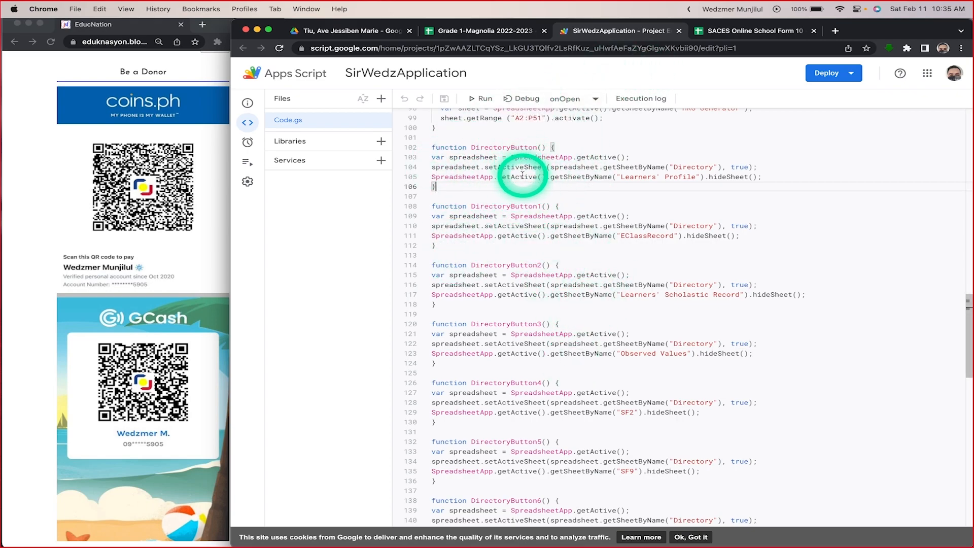
scroll(523, 388, down, 5)
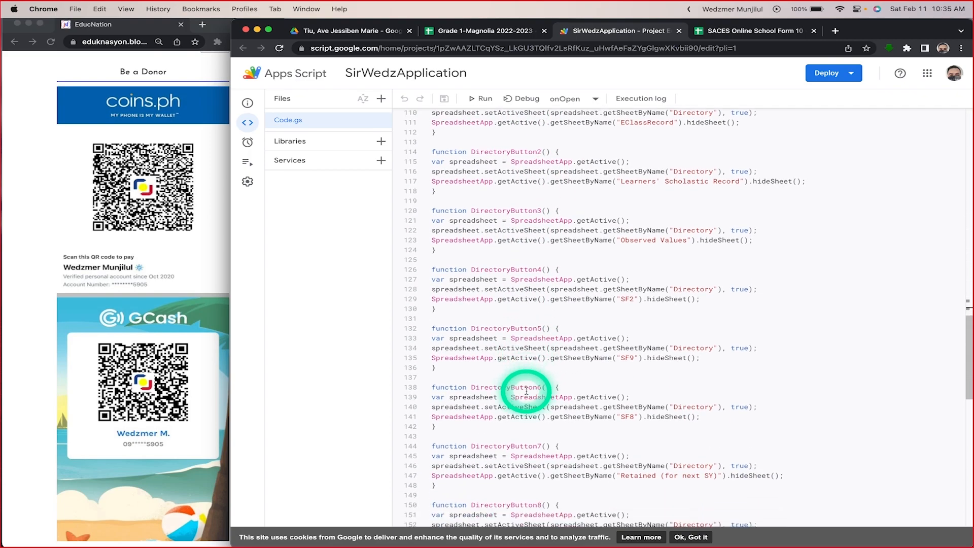
scroll(525, 391, up, 5)
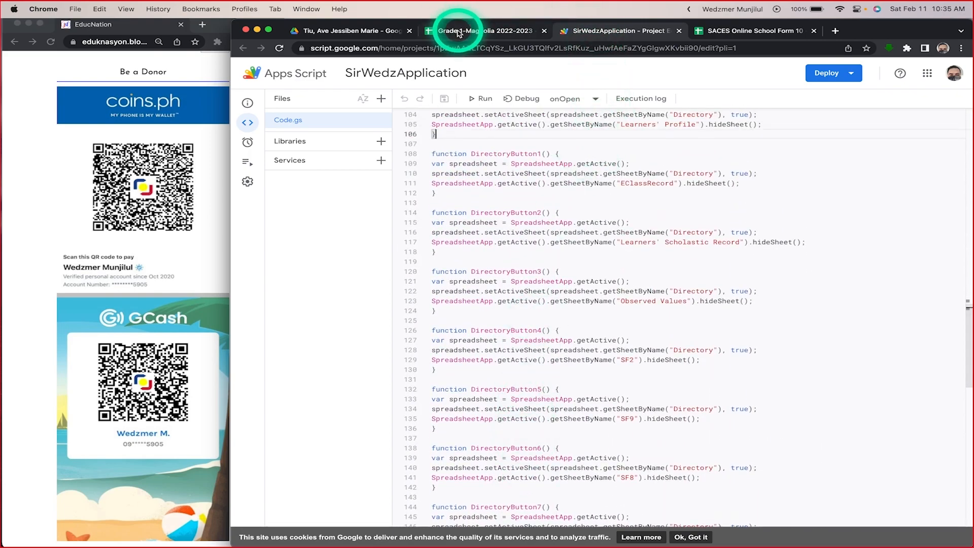
Step: Check the Directory sheet of the class spreadsheet, then compare it with the DirectoryButton functions in the script
click(467, 32)
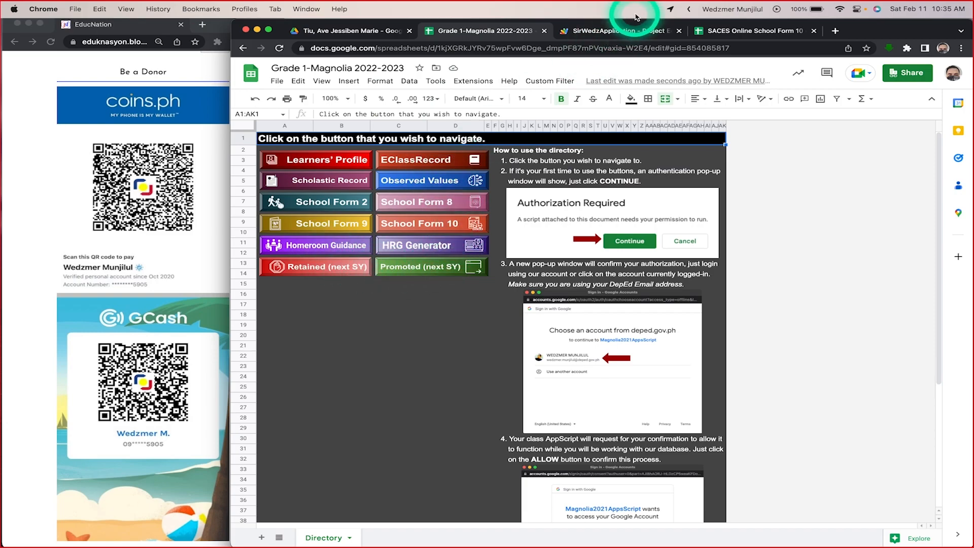
click(611, 32)
scroll(595, 300, down, 3)
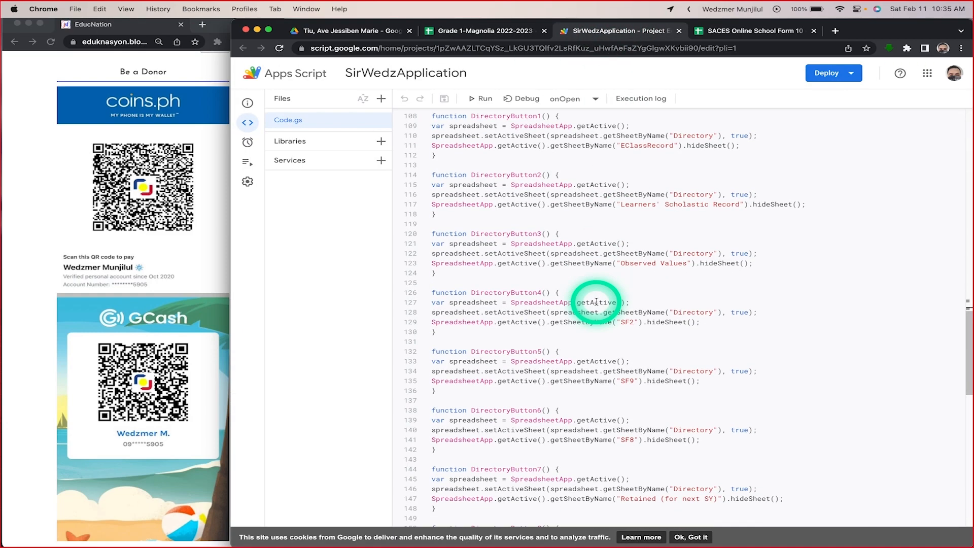
scroll(596, 301, up, 5)
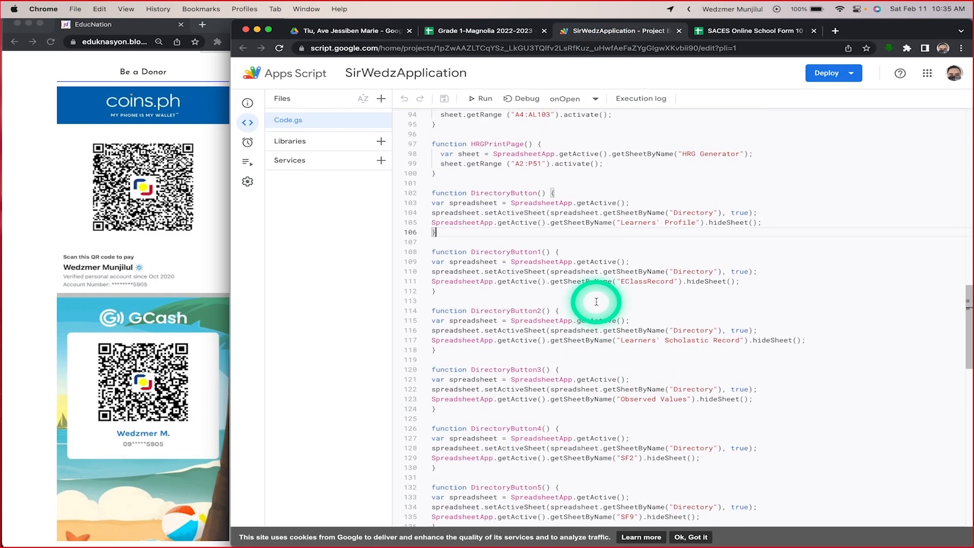
scroll(597, 301, down, 1)
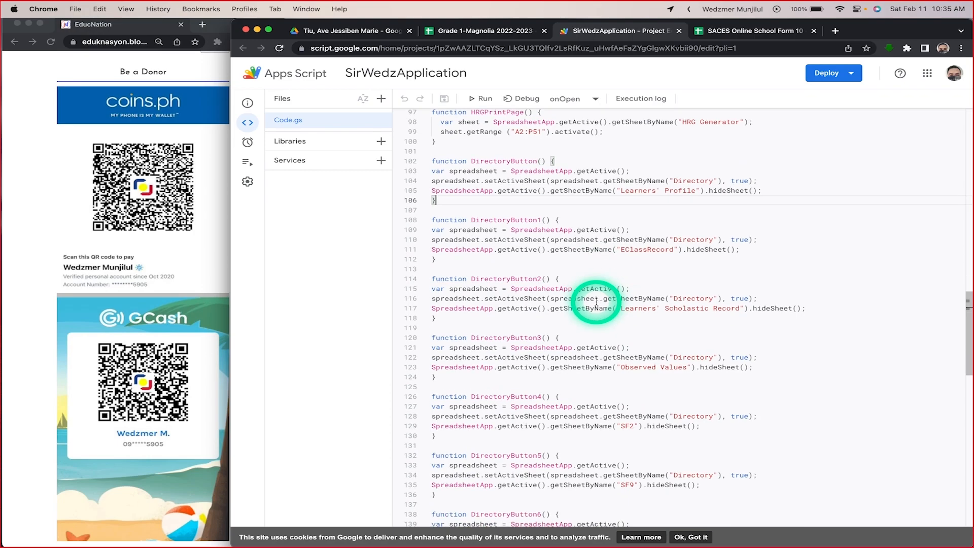
scroll(505, 187, up, 2)
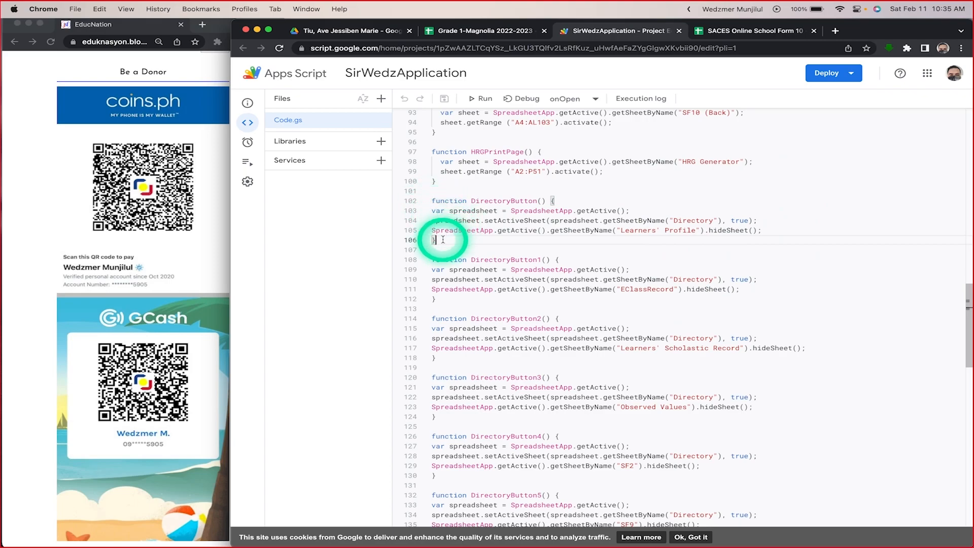
Step: Select the whole DirectoryButton function, lines 102 to 106, in Code.gs
shift+click(435, 201)
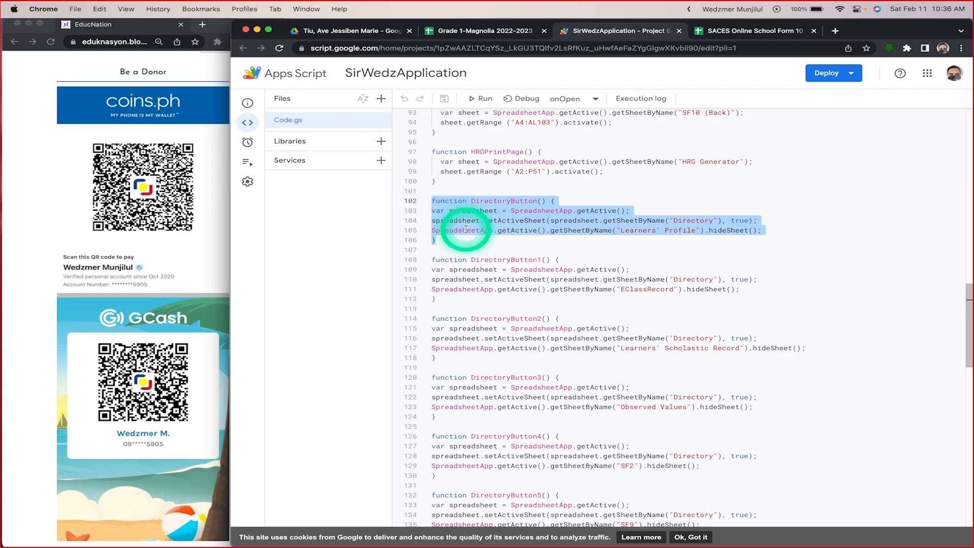
key(Escape)
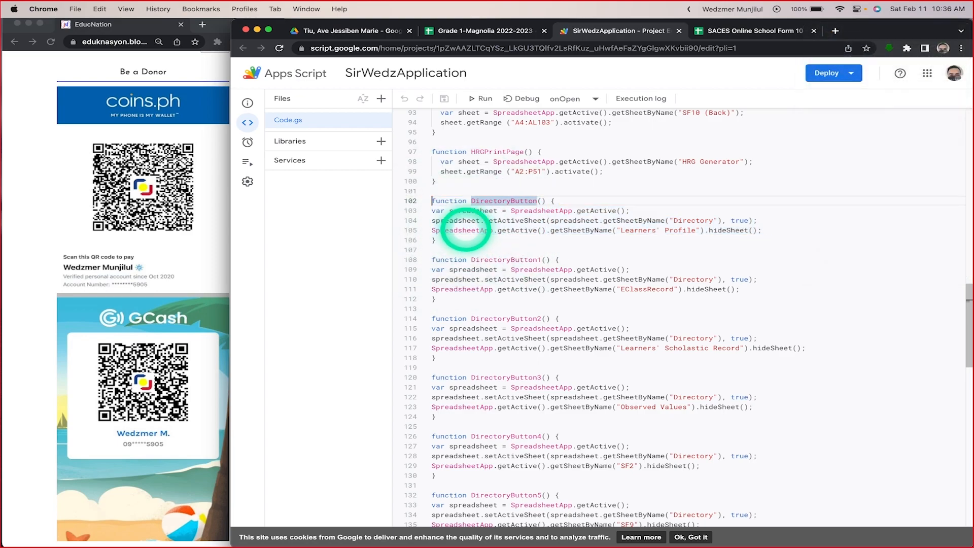
shift+click(441, 241)
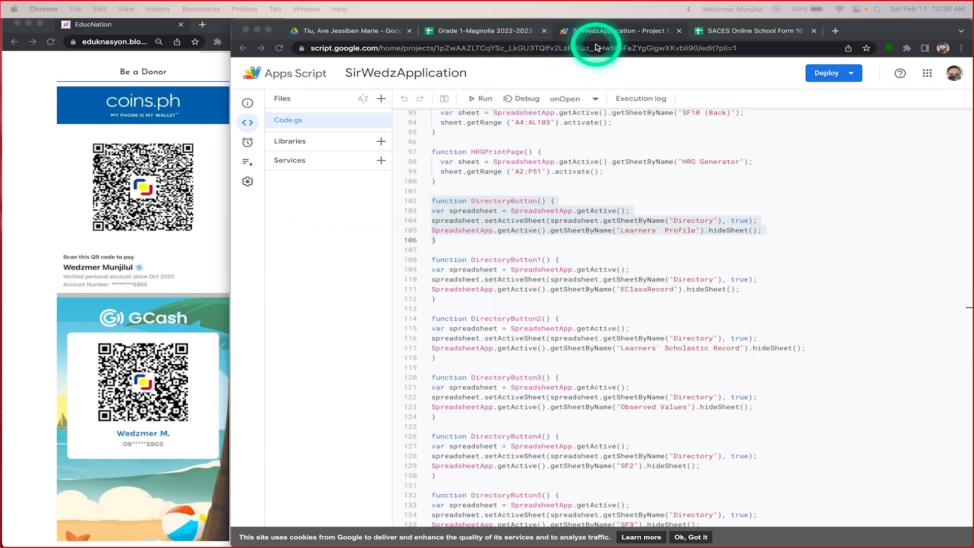
Step: Open Learners' Profile from the Directory in the class spreadsheet, and compare its return button with the selected DirectoryButton script
click(474, 29)
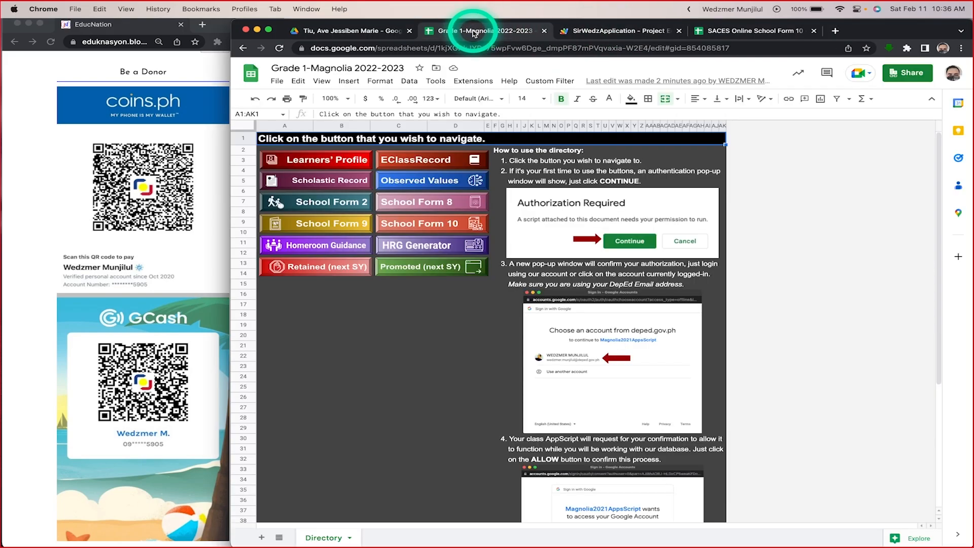
click(318, 161)
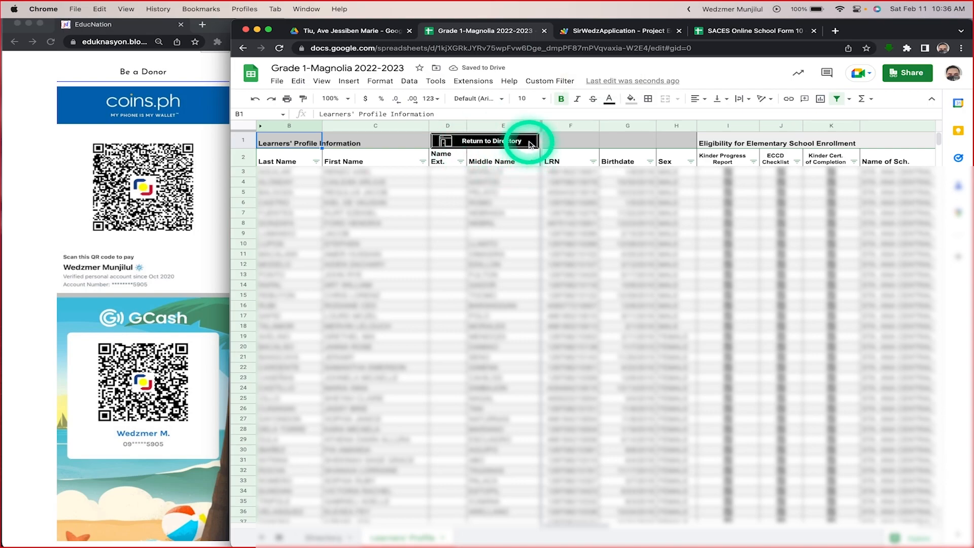
click(612, 32)
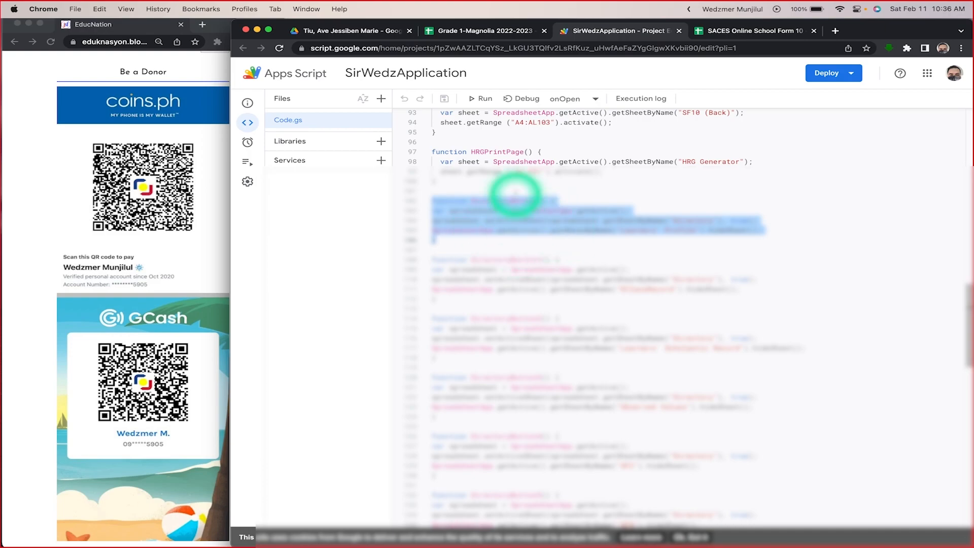
click(499, 31)
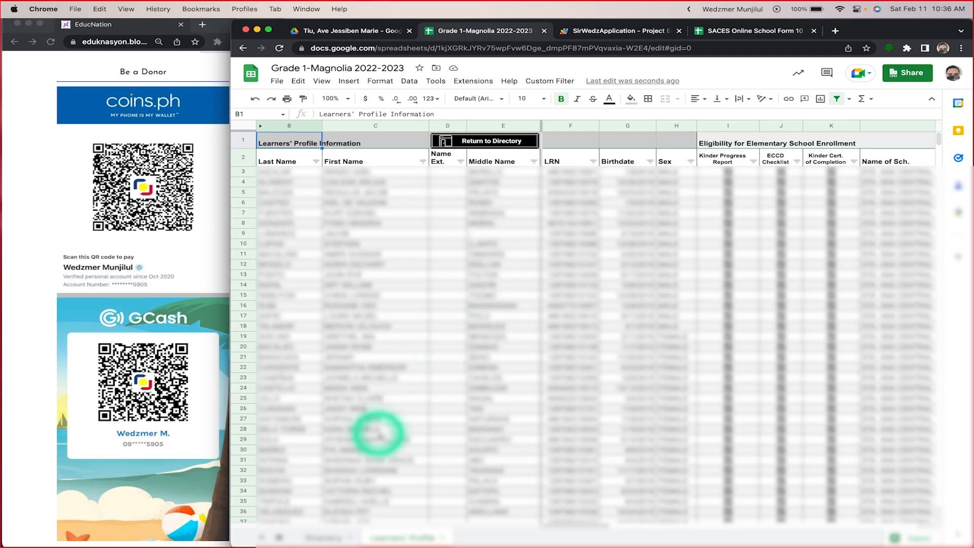
Step: Switch back and forth between the Directory and Learners' Profile sheets, ending on the Directory
click(323, 537)
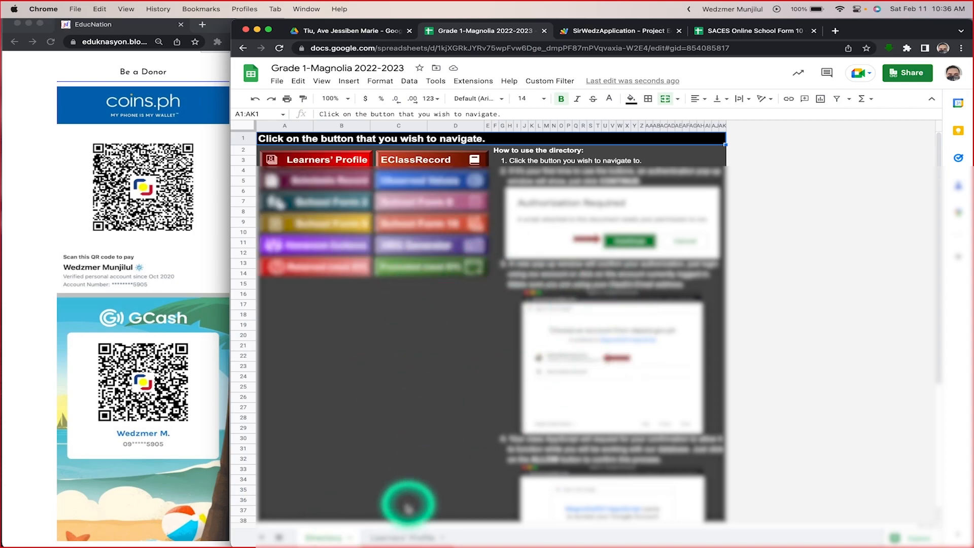
click(408, 537)
click(328, 537)
click(381, 537)
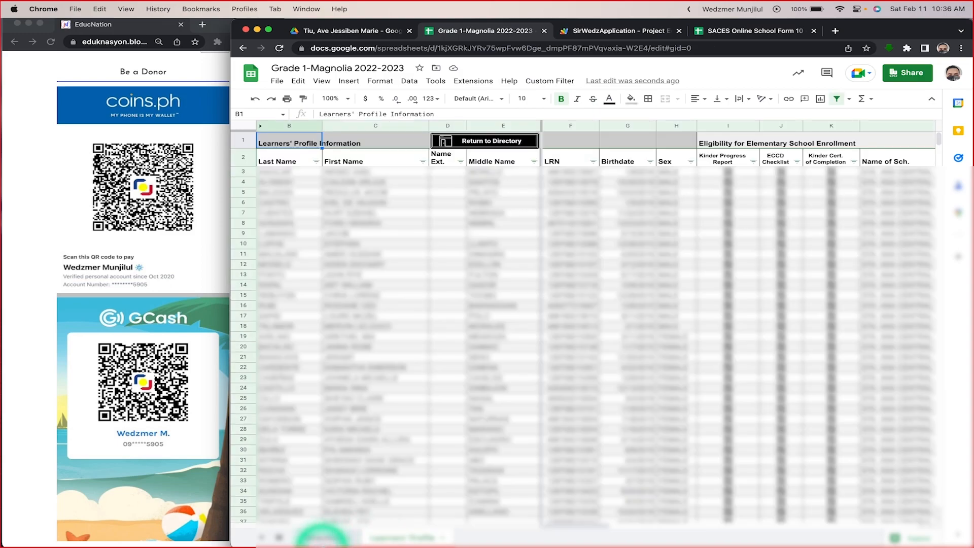
click(325, 537)
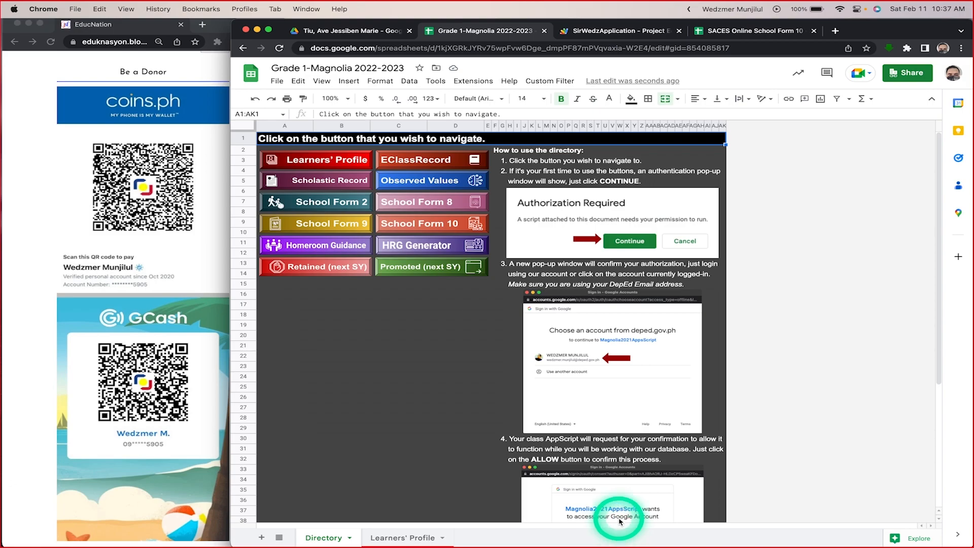
Step: Return to the SirWedzApplication script, deselect the DirectoryButton function, and review the navigation functions down to SF2Button
click(640, 31)
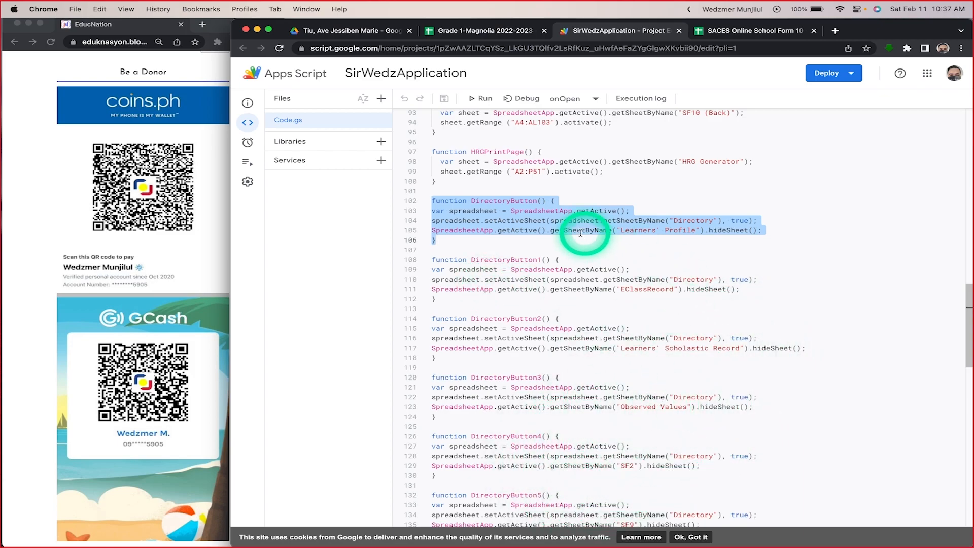
click(618, 235)
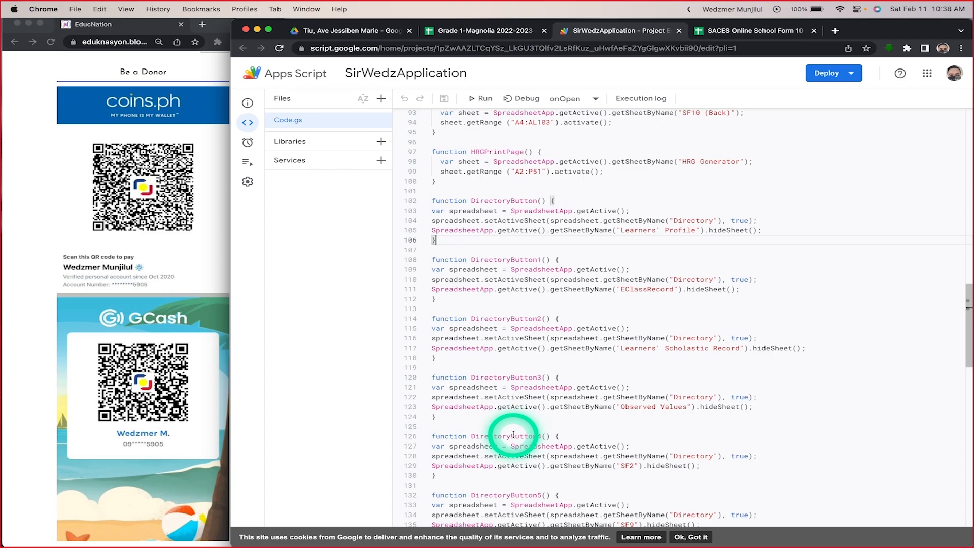
scroll(513, 435, down, 10)
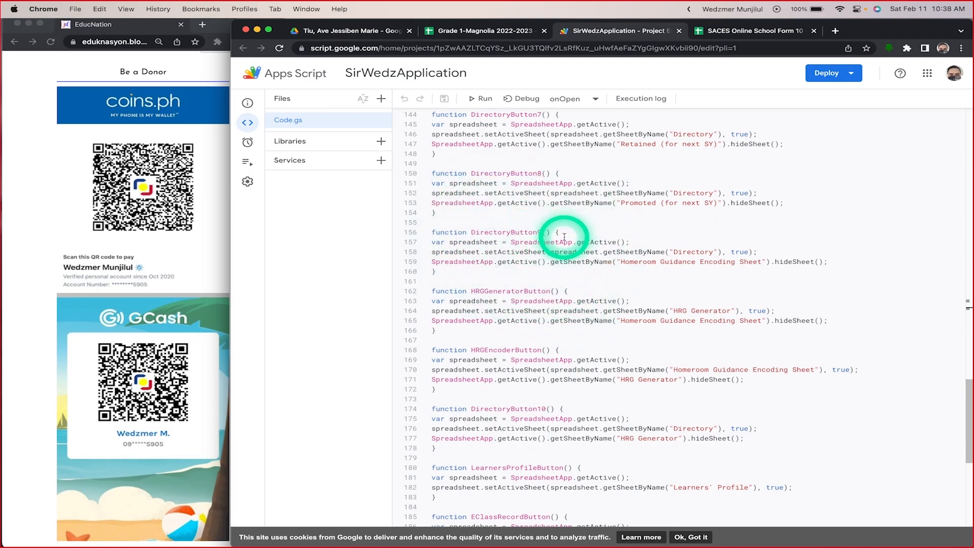
scroll(643, 322, down, 5)
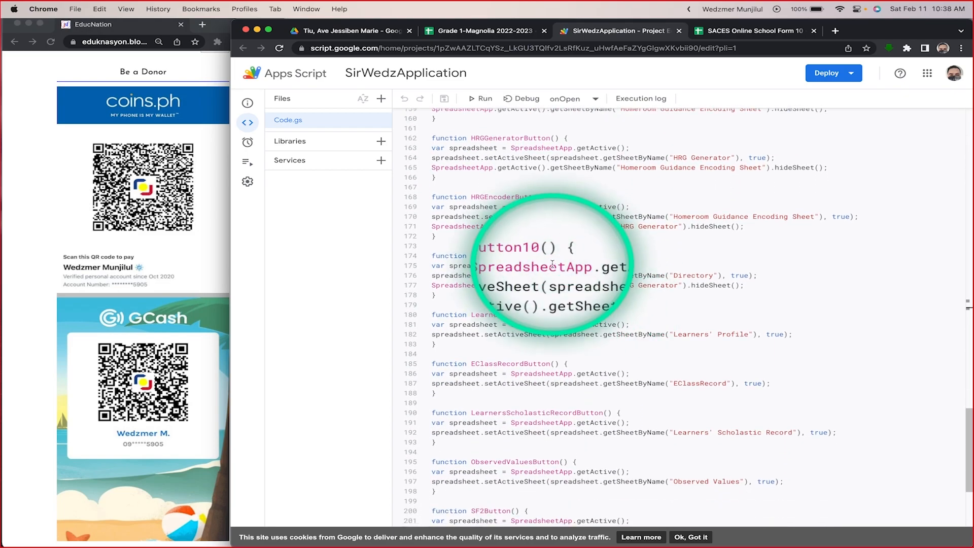
scroll(685, 300, down, 1)
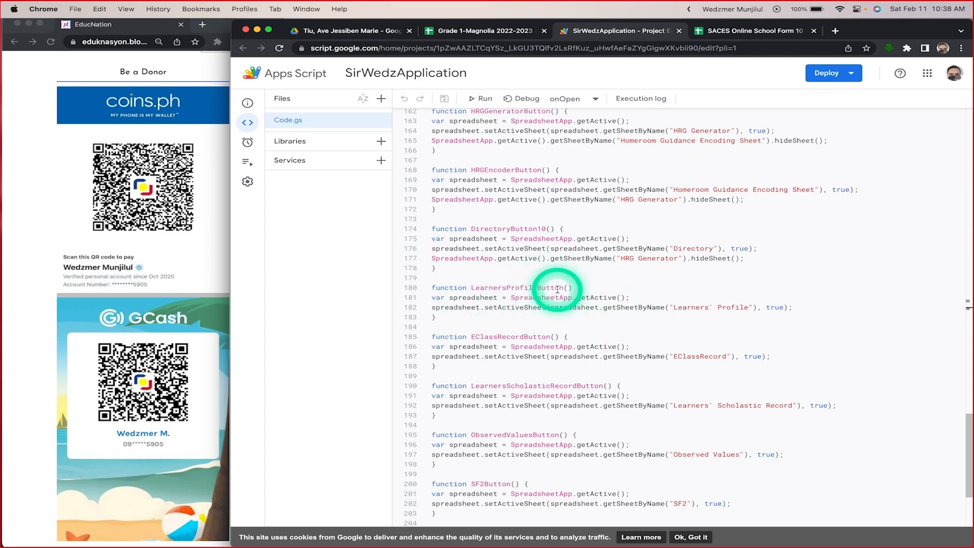
Step: Compare the Directory's navigation buttons with their matching script functions, and return to the class spreadsheet
click(486, 32)
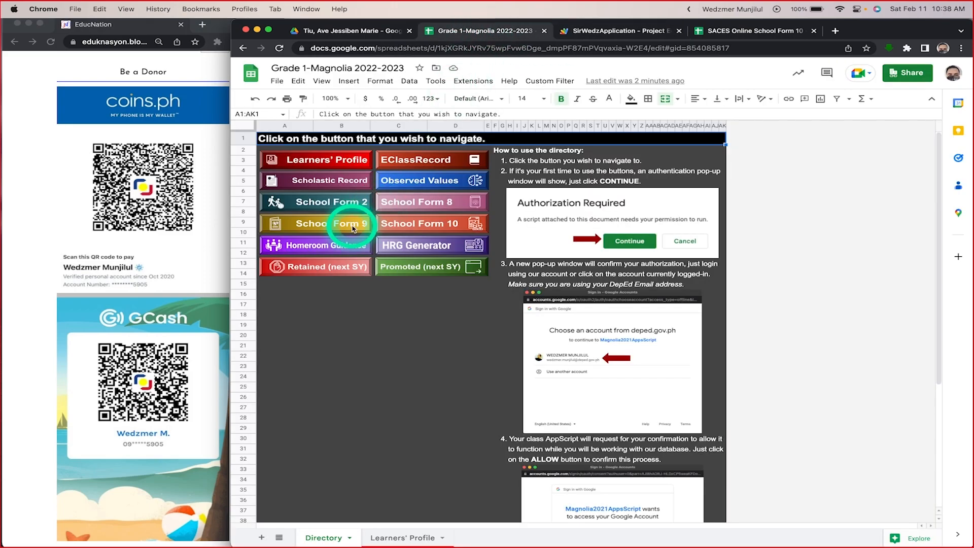
click(629, 30)
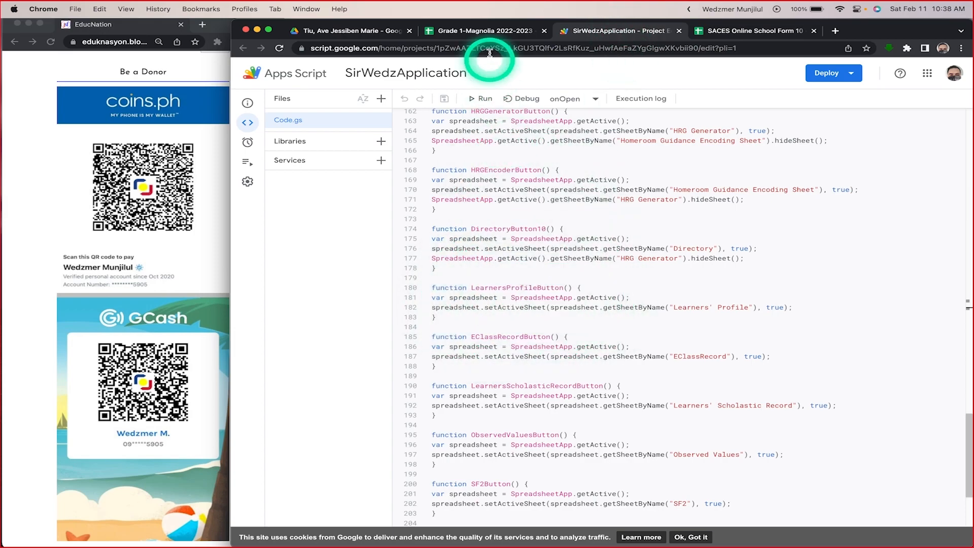
click(482, 31)
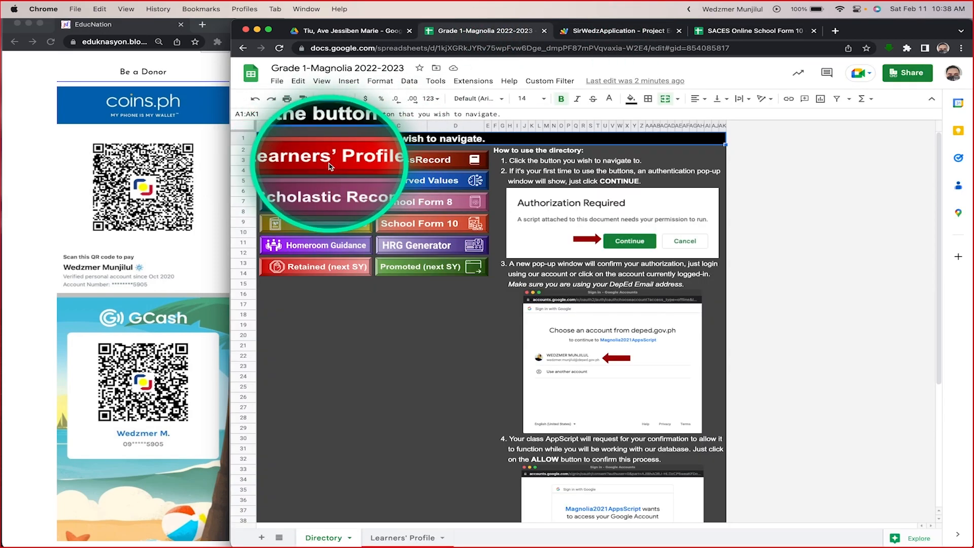
Step: Highlight the LearnersProfileButton function in the SirWedzApplication script and compare it with the Learners' Profile button in the Grade 1-Magnolia Directory
click(624, 31)
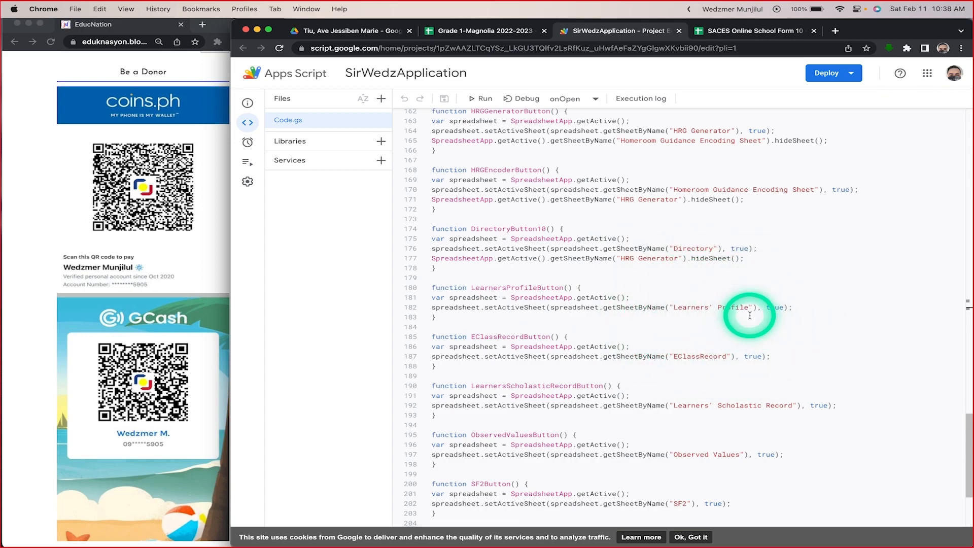
drag(435, 317, 419, 293)
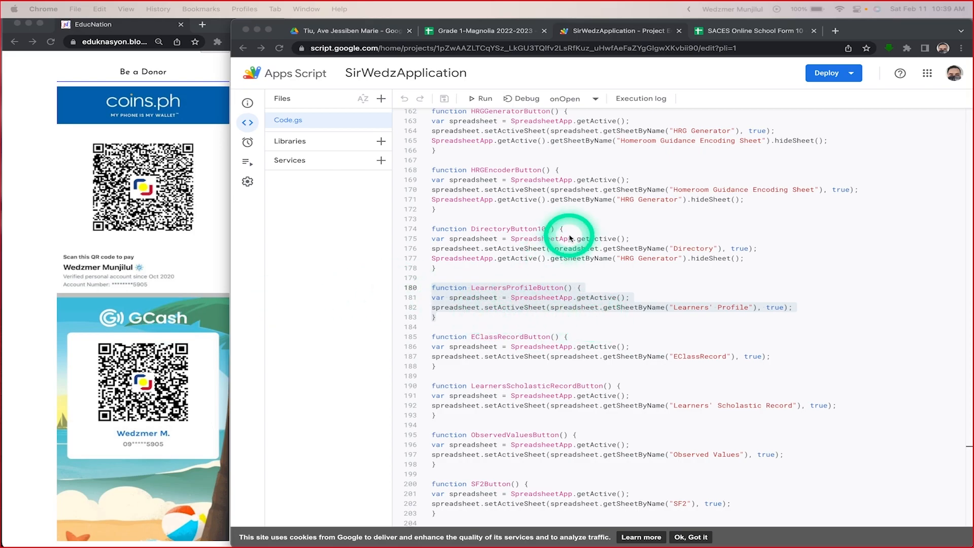
click(505, 30)
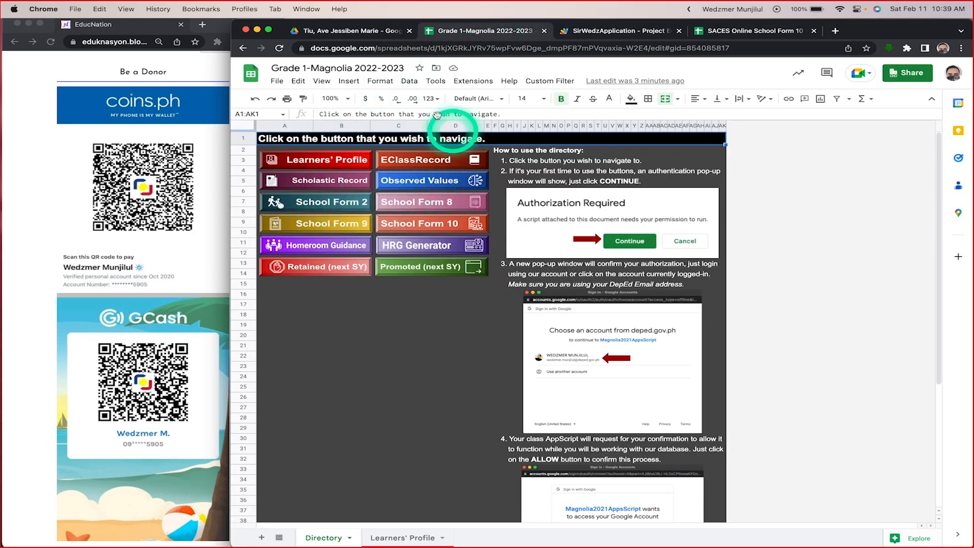
click(611, 31)
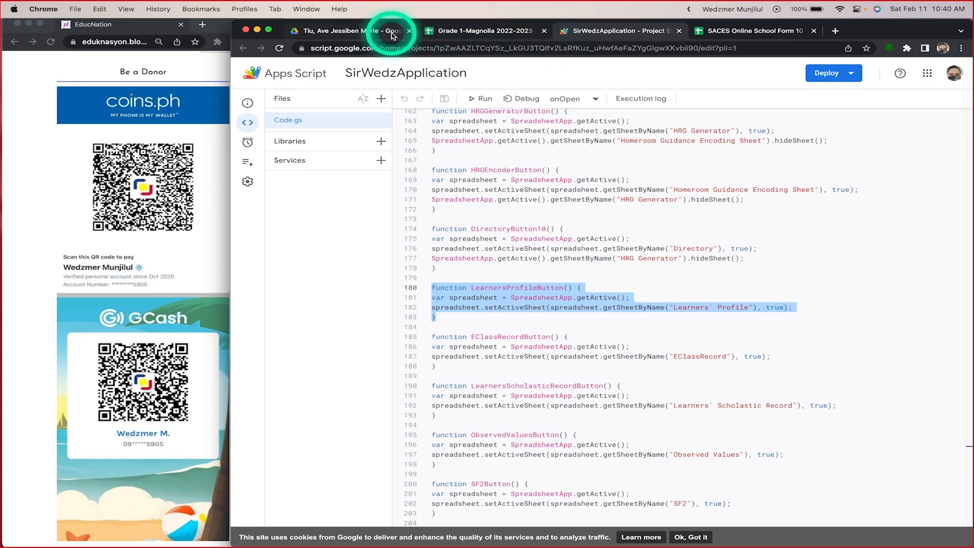
Step: Open the Learners' Profile sheet in Grade 1-Magnolia 2022-2023 and go back through its Return to Directory button
click(474, 33)
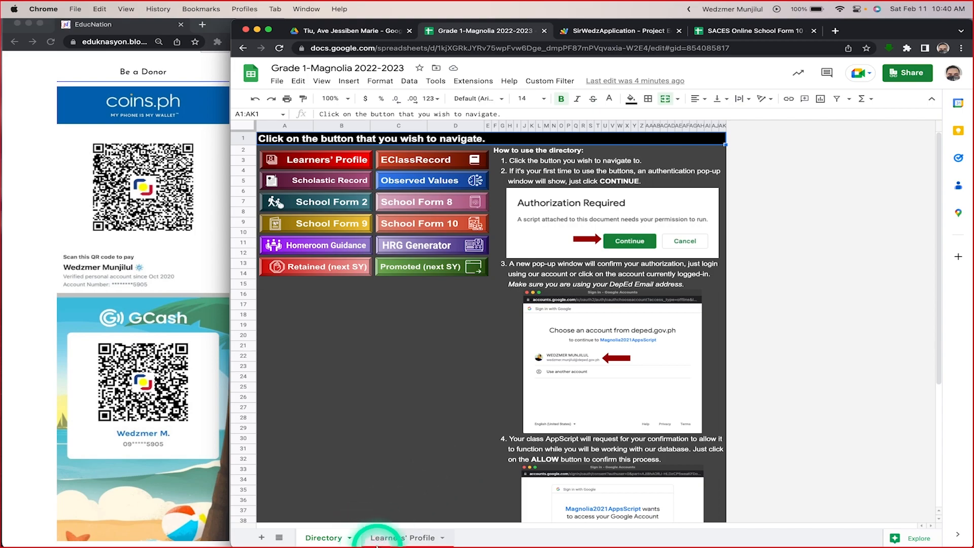
click(391, 535)
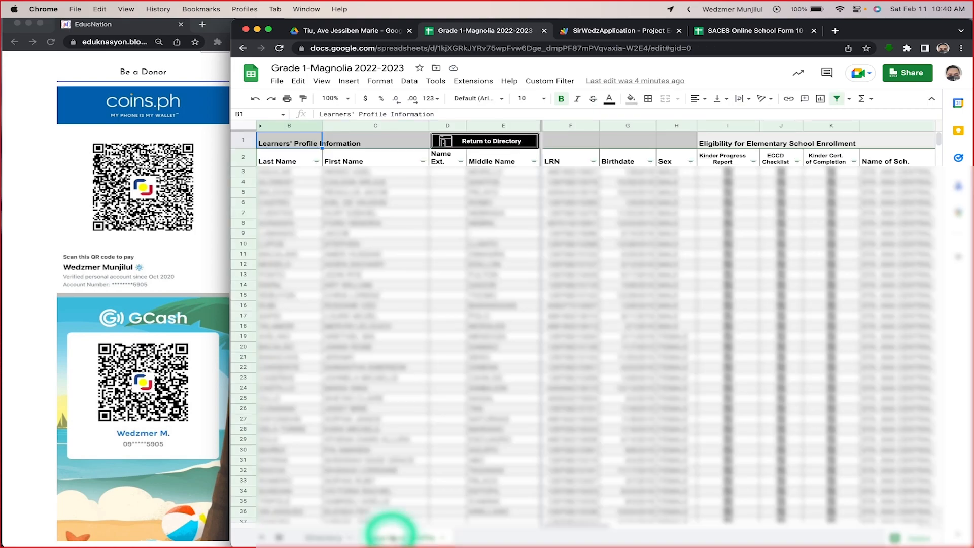
click(502, 145)
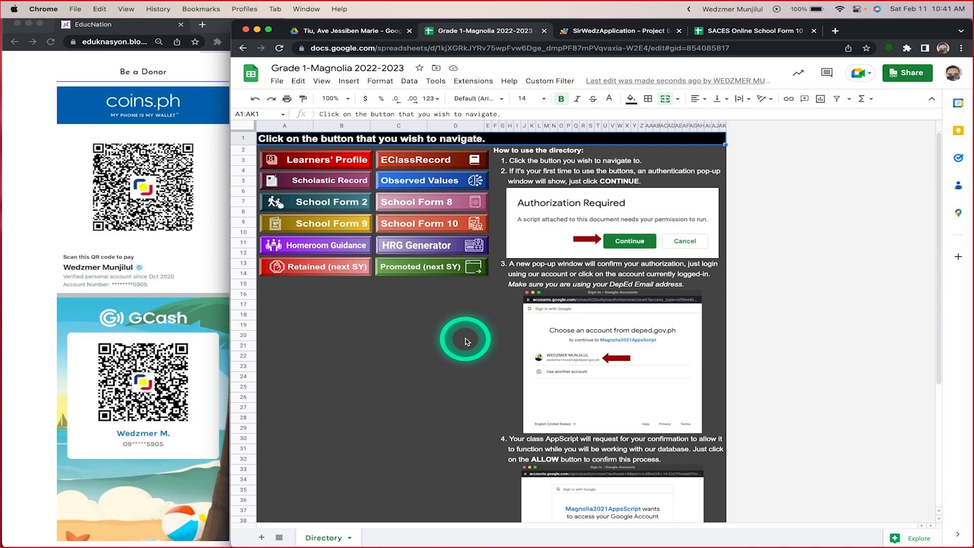
scroll(466, 341, down, 10)
scroll(465, 341, up, 10)
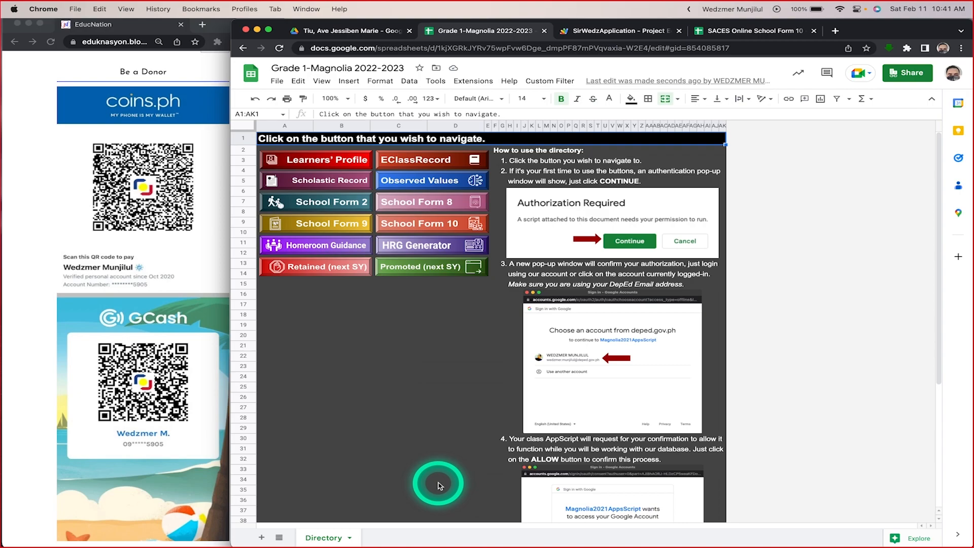
click(439, 485)
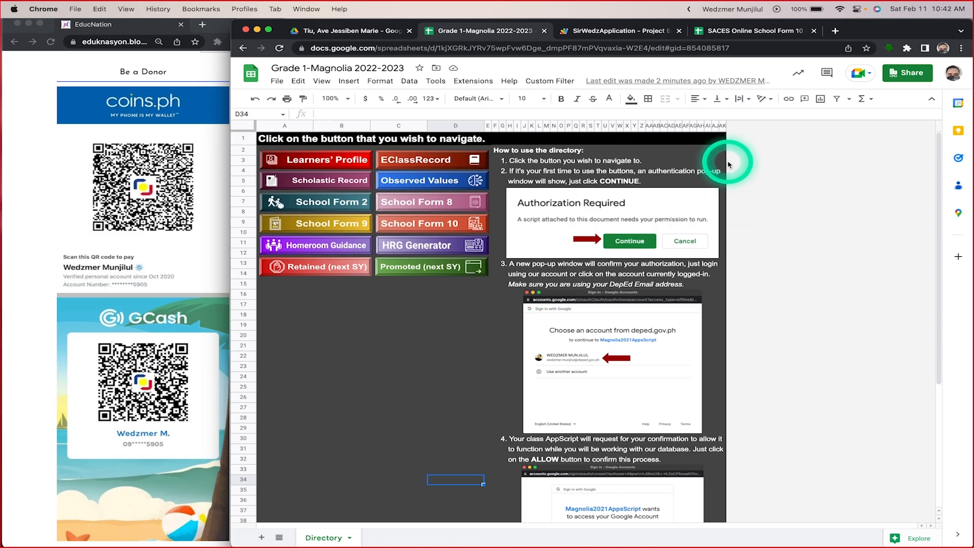
Step: In Drive, open the Grade 2-Burgos 2022-2023 spreadsheet from its adviser's folder under School Form 10, Grade 2
click(363, 33)
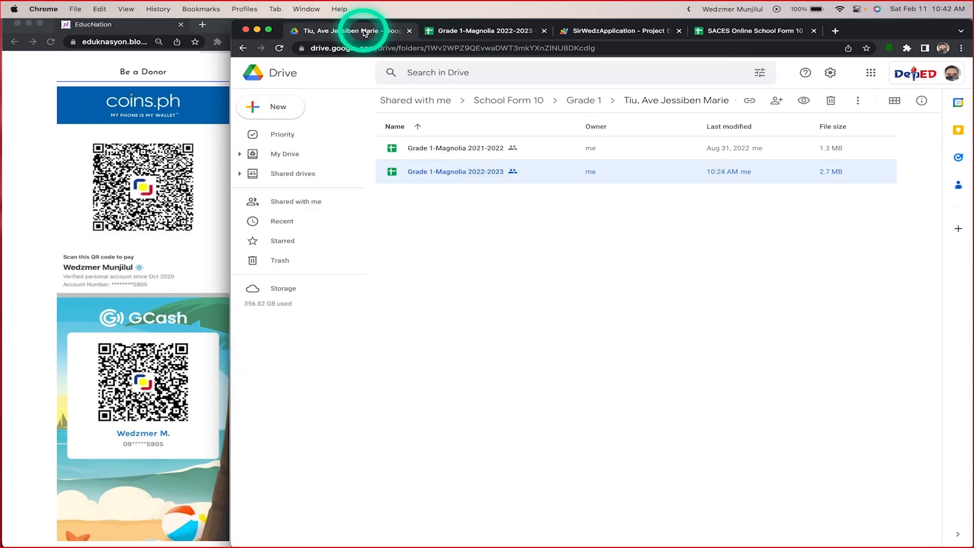
click(578, 102)
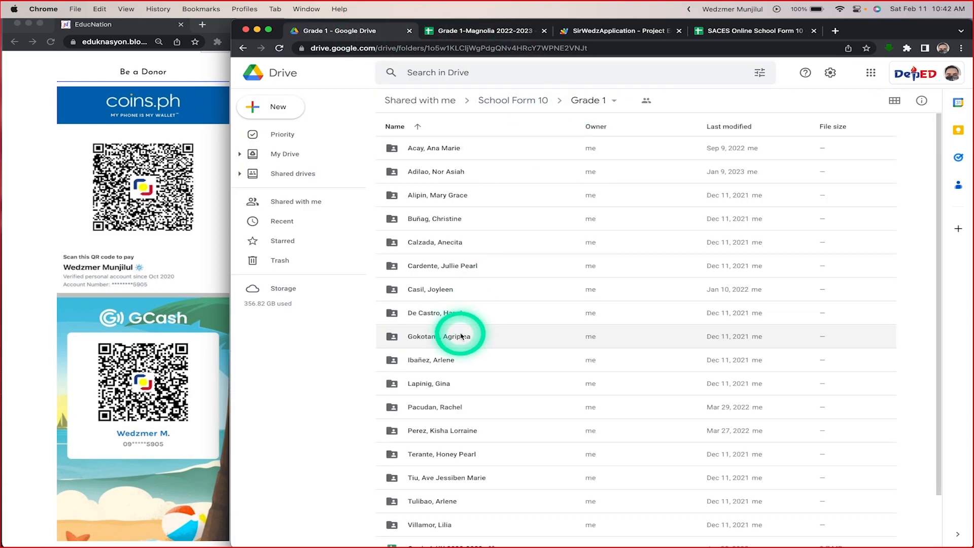
click(527, 98)
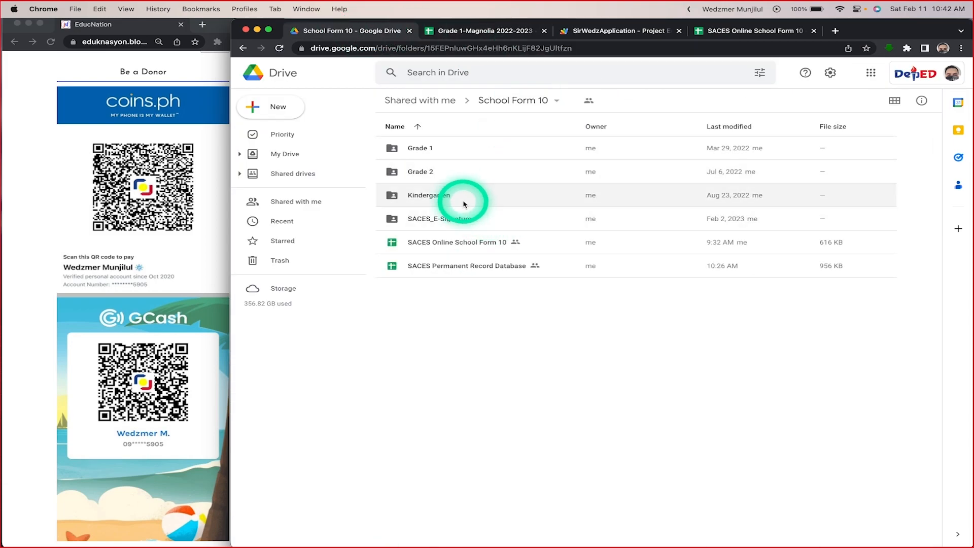
double_click(469, 181)
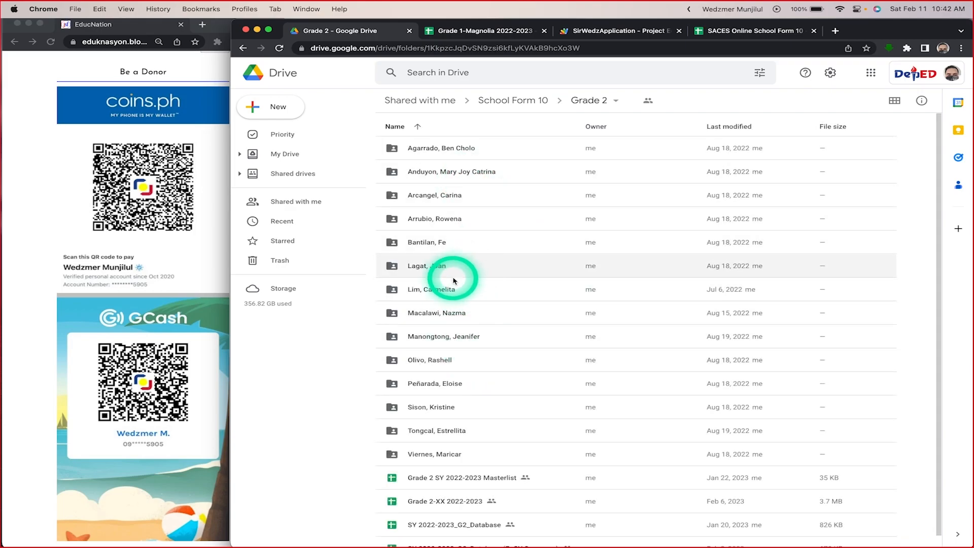
click(447, 297)
double_click(446, 297)
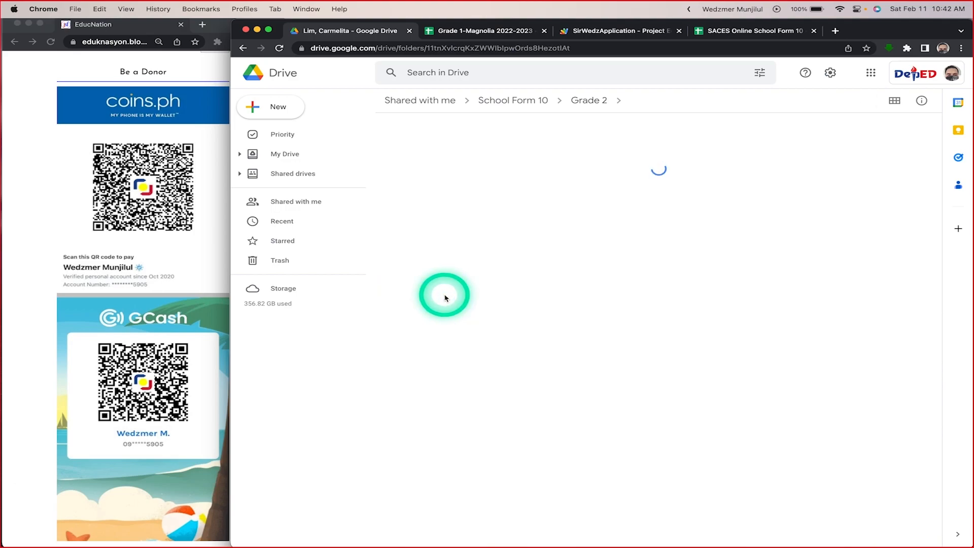
double_click(457, 149)
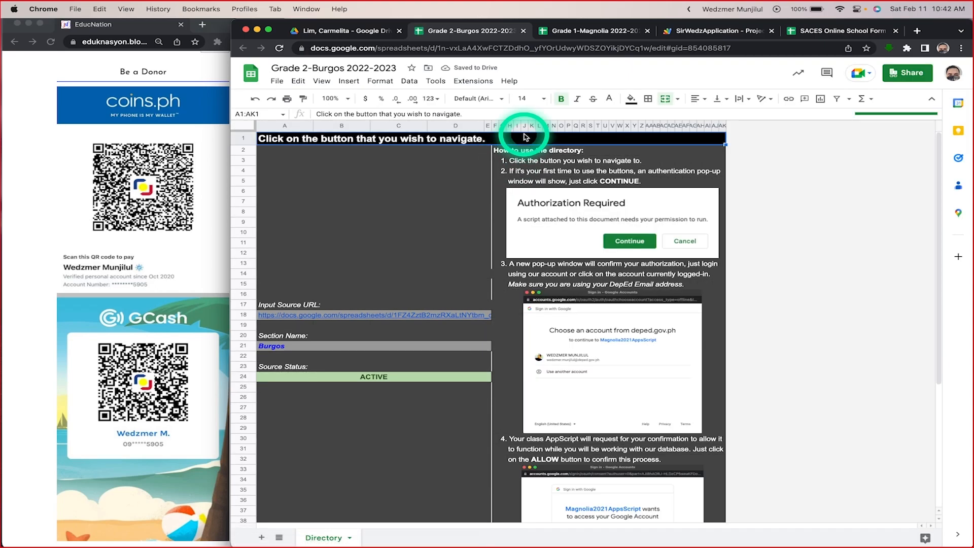
Step: Compare the Directory sheets of Grade 1-Magnolia and Grade 2-Burgos, including Grade 2's input source URL, section name and source status
click(584, 32)
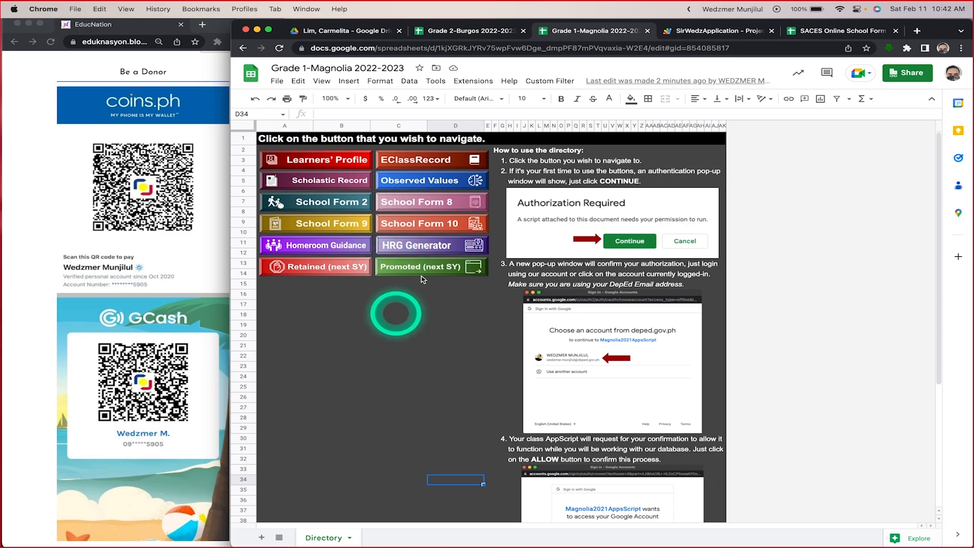
click(449, 31)
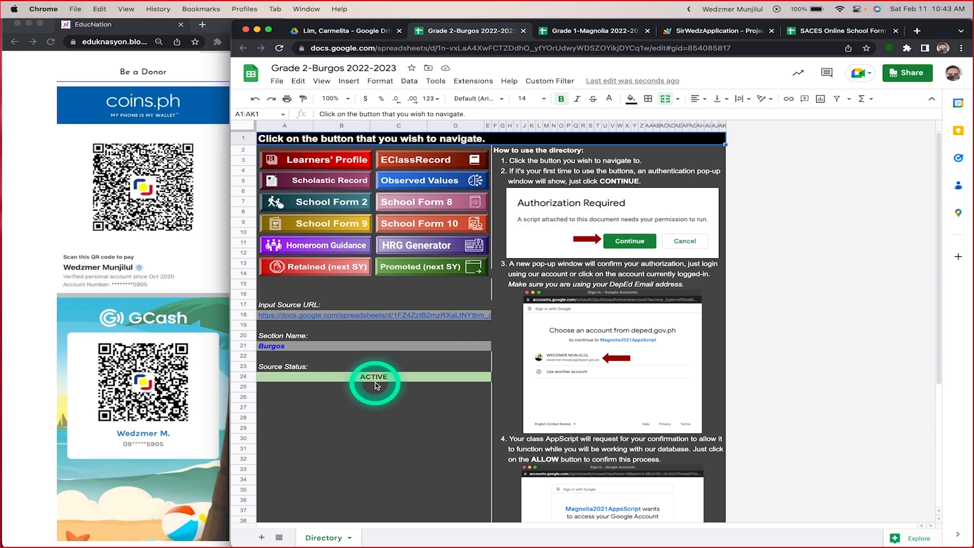
click(603, 31)
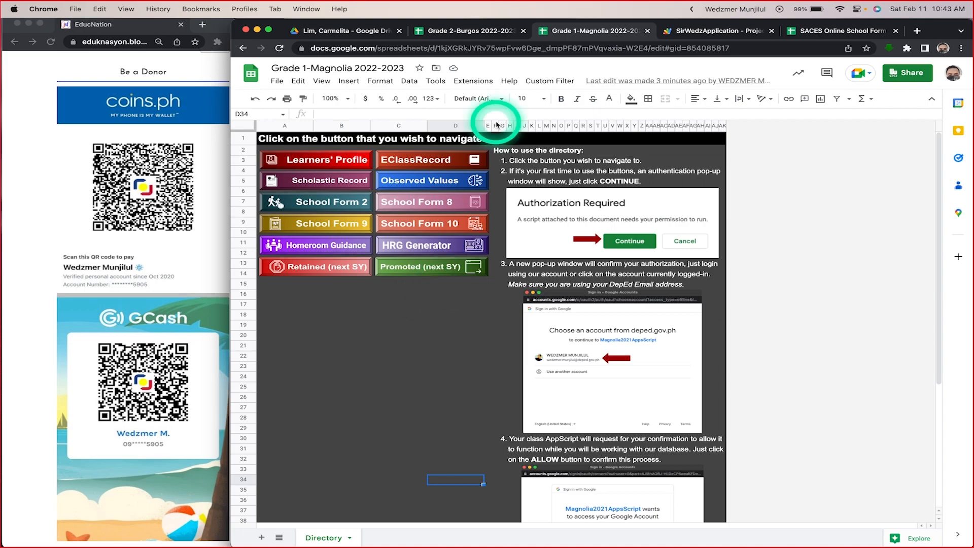
click(477, 34)
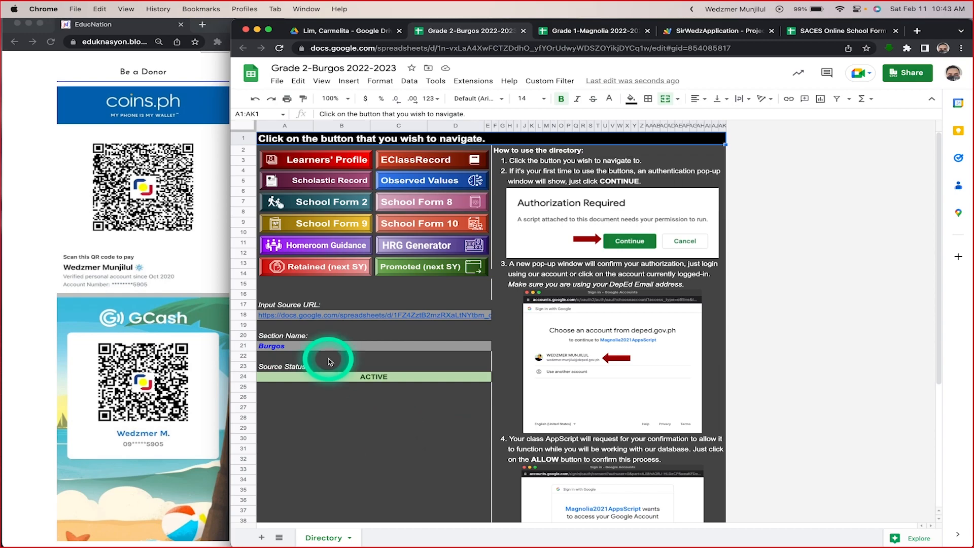
click(583, 30)
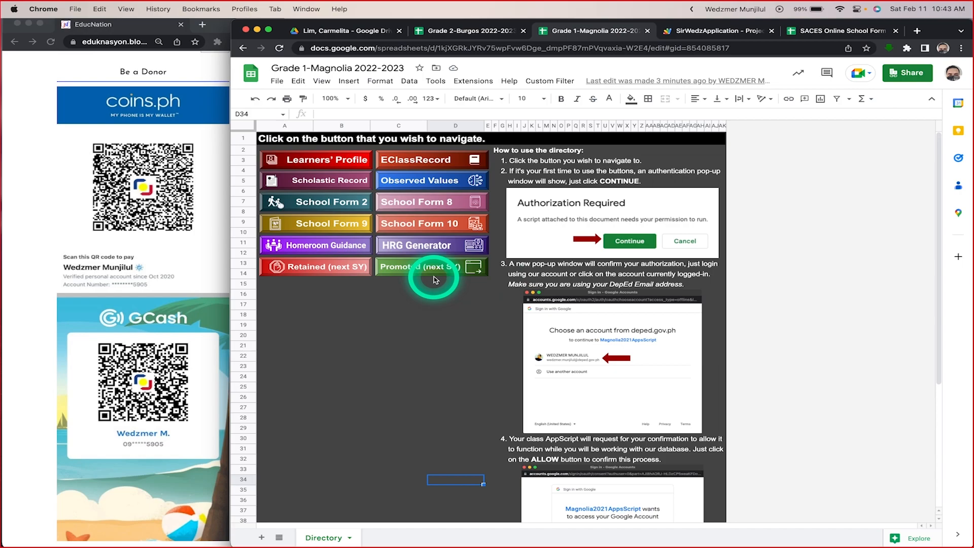
click(477, 30)
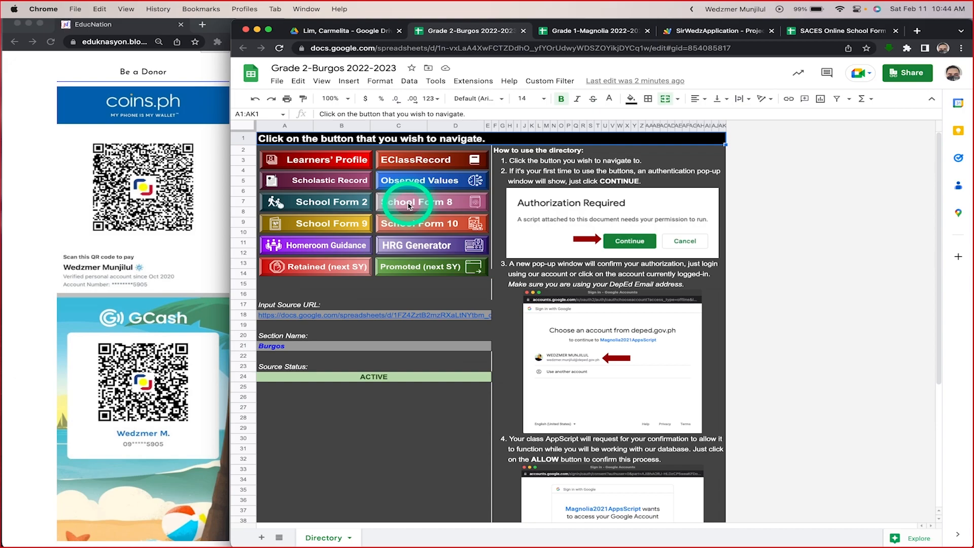
click(584, 34)
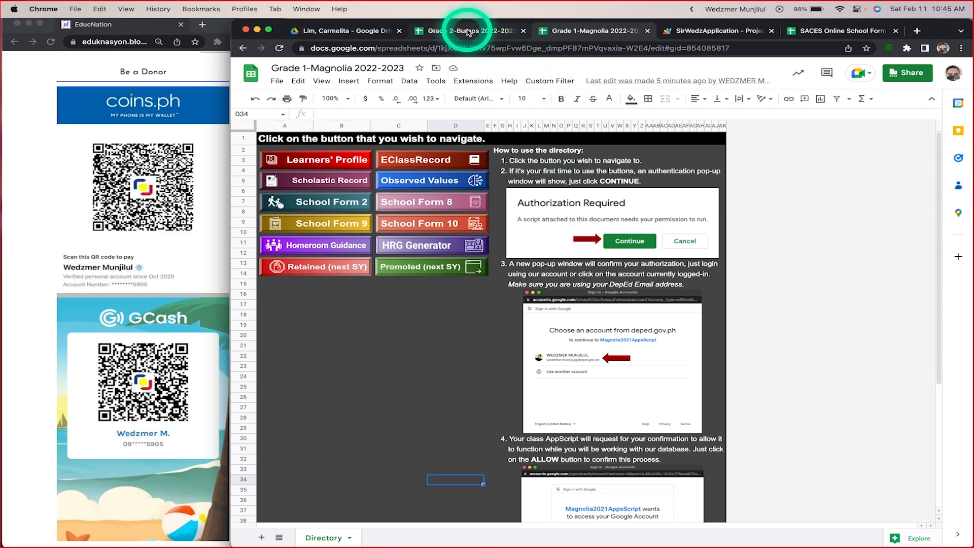
click(465, 31)
Step: In Drive, open SY 2021-2022_G1_Database (EoSY Summary) from the Grade 1 folder under School Form 10
click(329, 31)
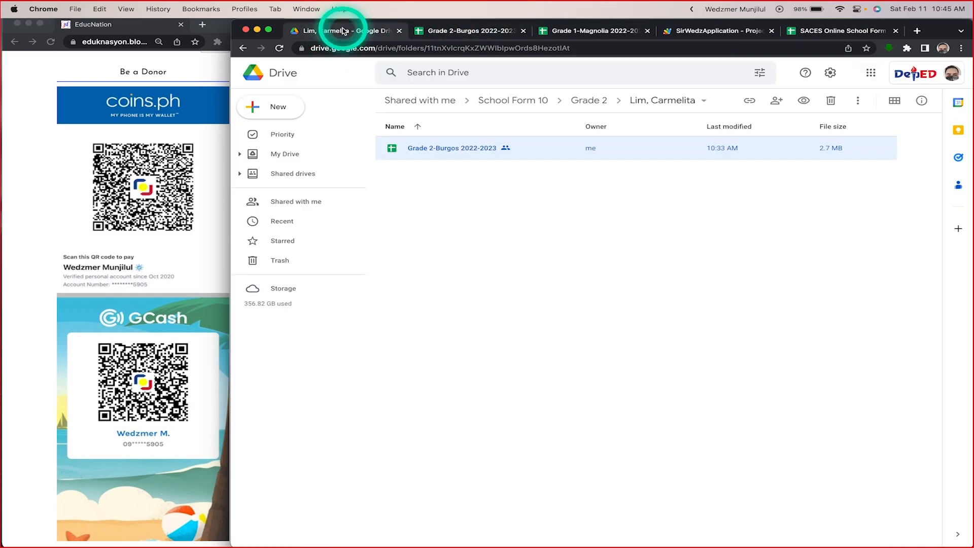
click(583, 105)
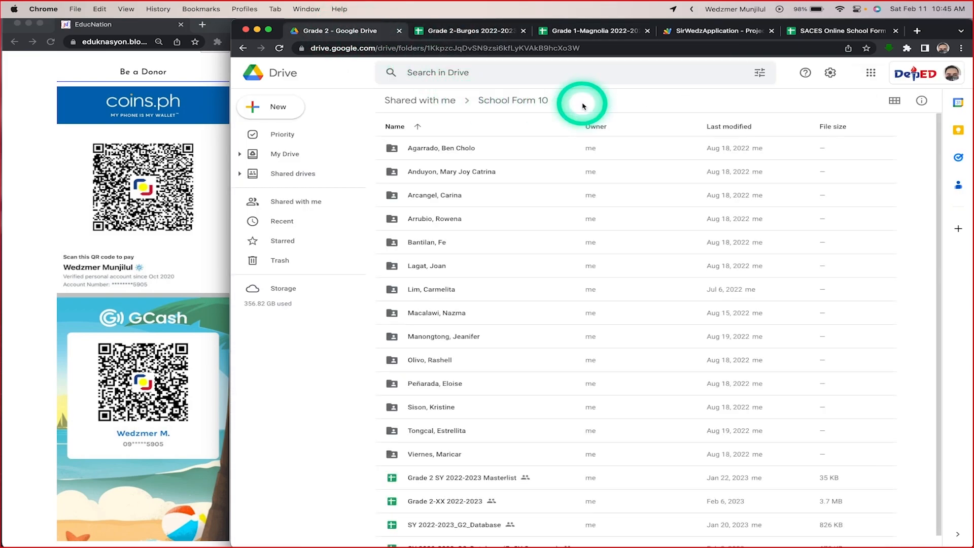
click(519, 101)
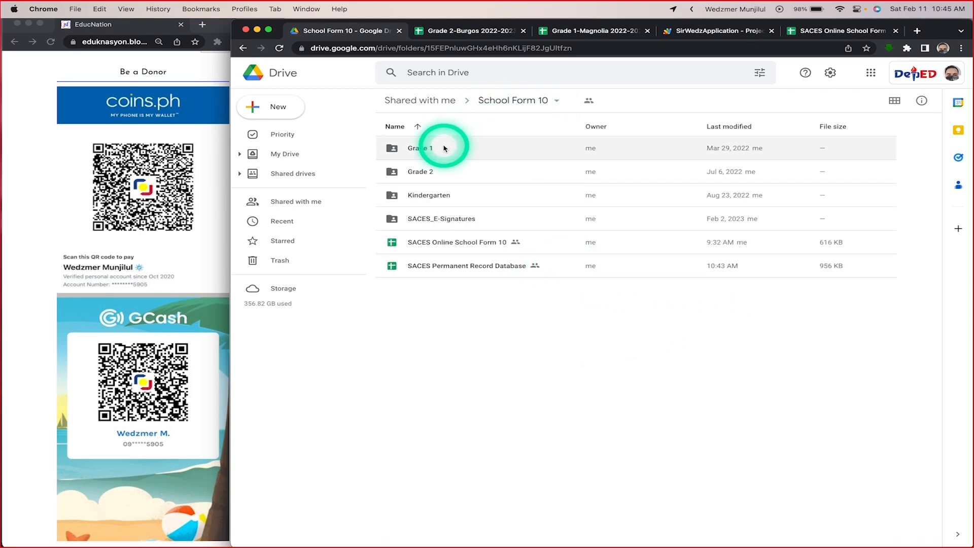
double_click(480, 148)
scroll(576, 340, down, 2)
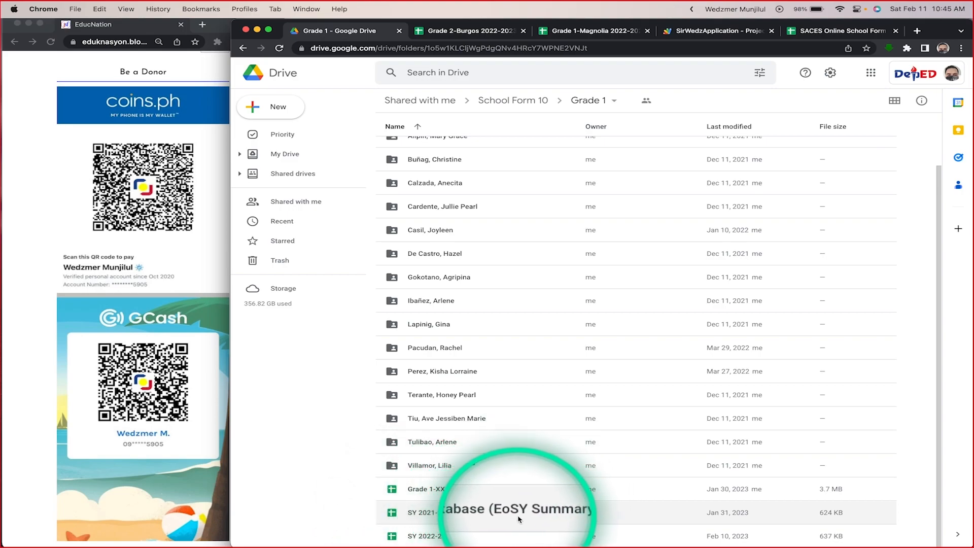
double_click(457, 510)
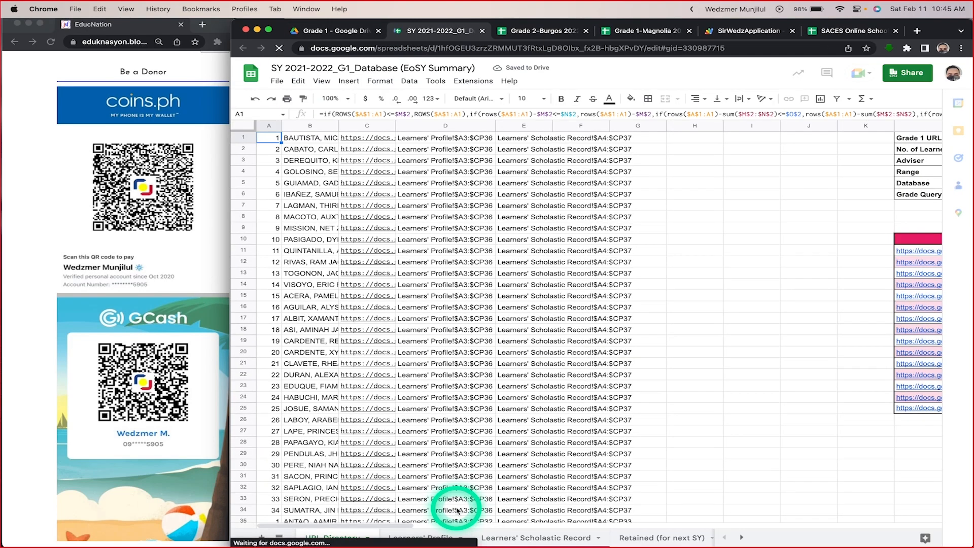
Step: Examine the URL Directory table of Grade 1 URLs, learner numbers, advisers and sections, moving down through the spreadsheet links
scroll(652, 451, right, 10)
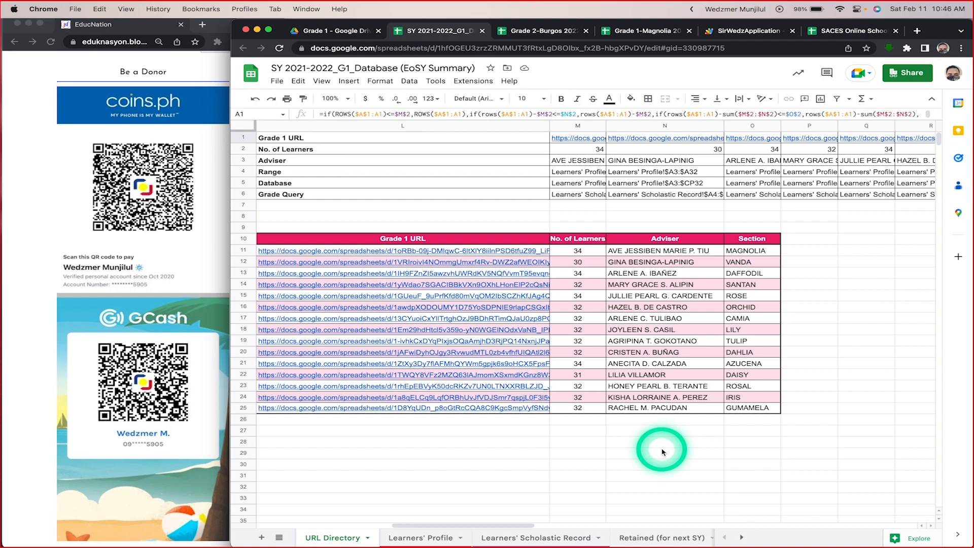
scroll(634, 329, left, 2)
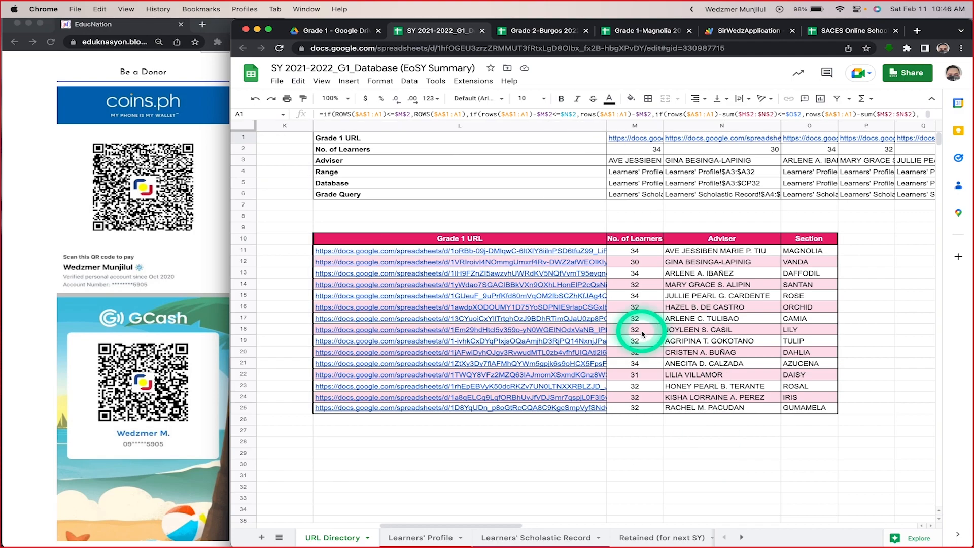
click(526, 239)
key(Down)
key(Down)
key(Down)
key(Down)
key(Down)
key(Down)
key(Down)
key(Down)
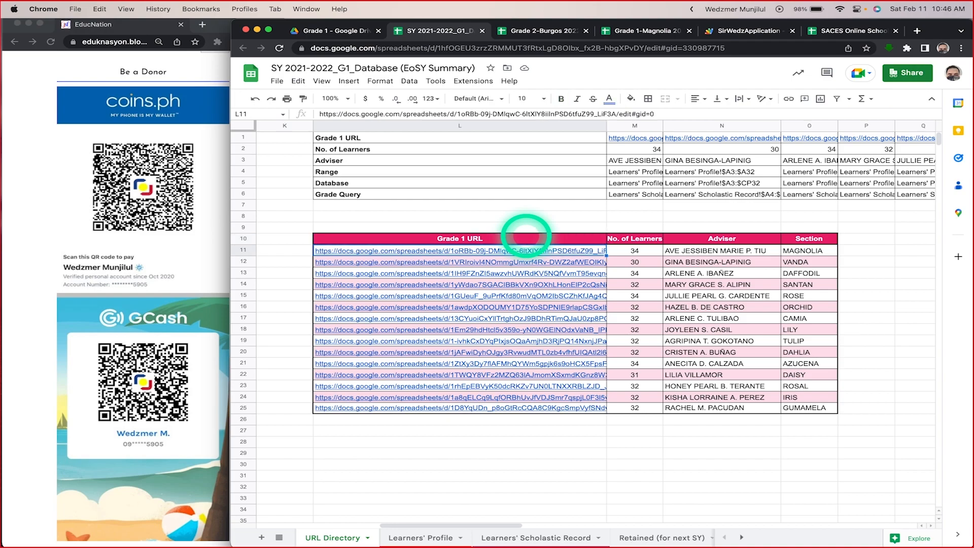
key(Down)
key(Down)
key(Down)
key(Down)
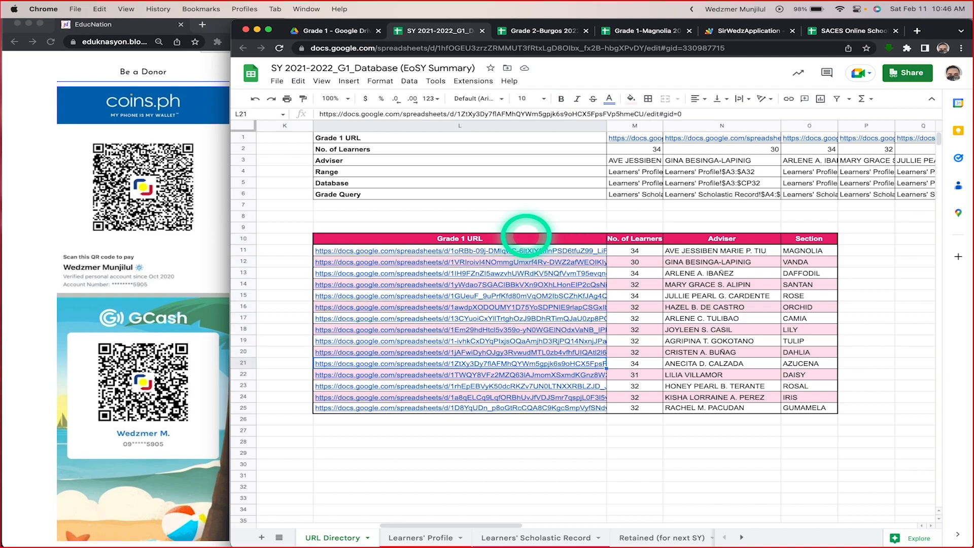
Step: Review the URL Directory's Range, Database and Grade Query rows for each adviser, and inspect the IMPORTRANGE formula in cell B1
scroll(636, 402, right, 2)
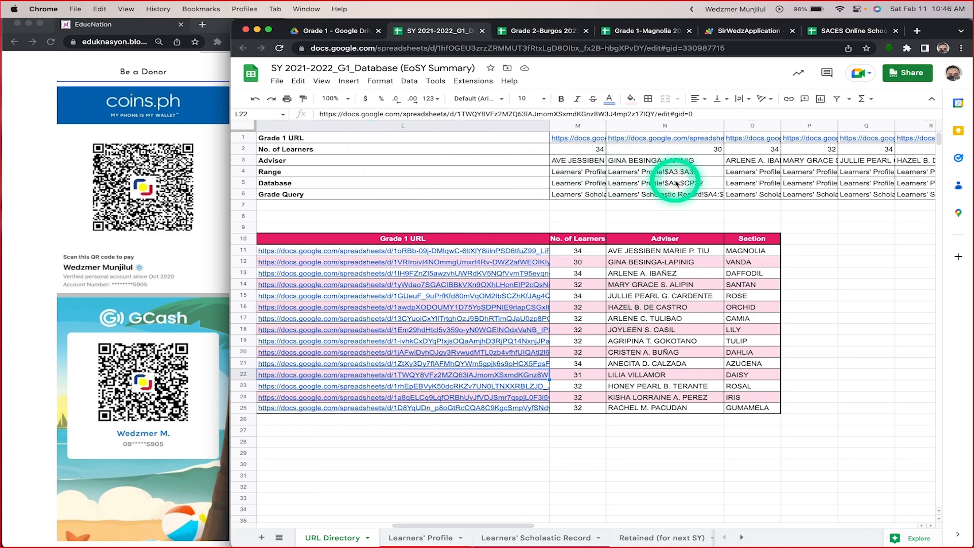
scroll(675, 184, right, 10)
scroll(676, 183, right, 3)
scroll(676, 184, left, 12)
scroll(677, 184, left, 1)
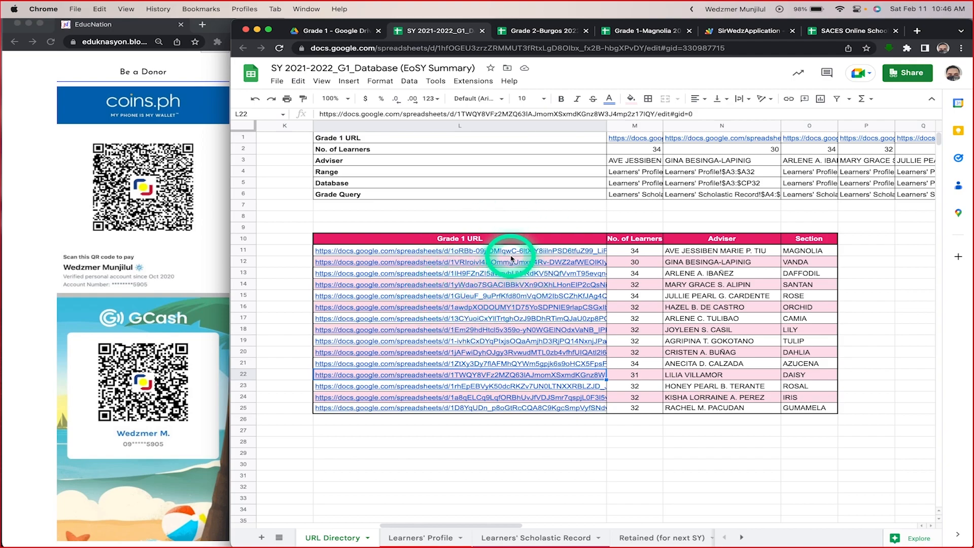
scroll(456, 467, left, 10)
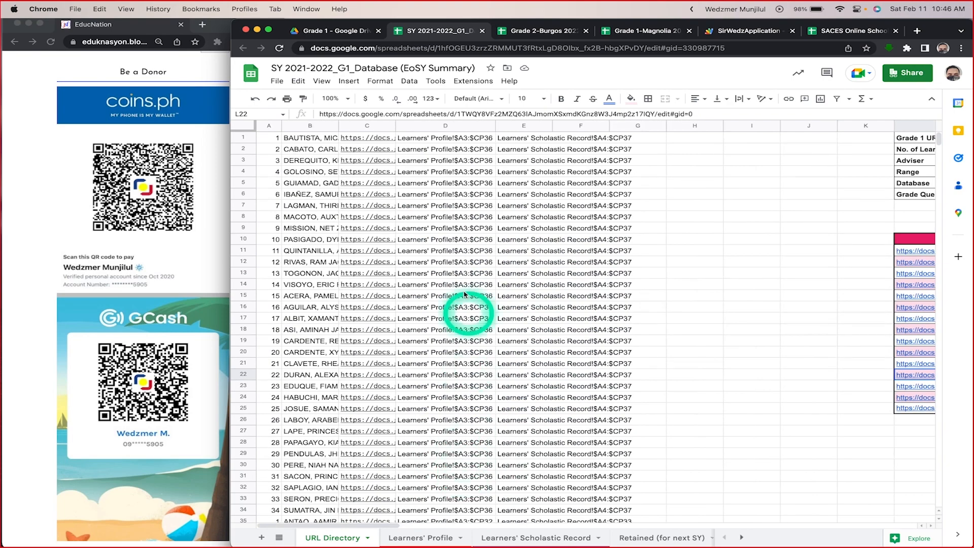
click(308, 137)
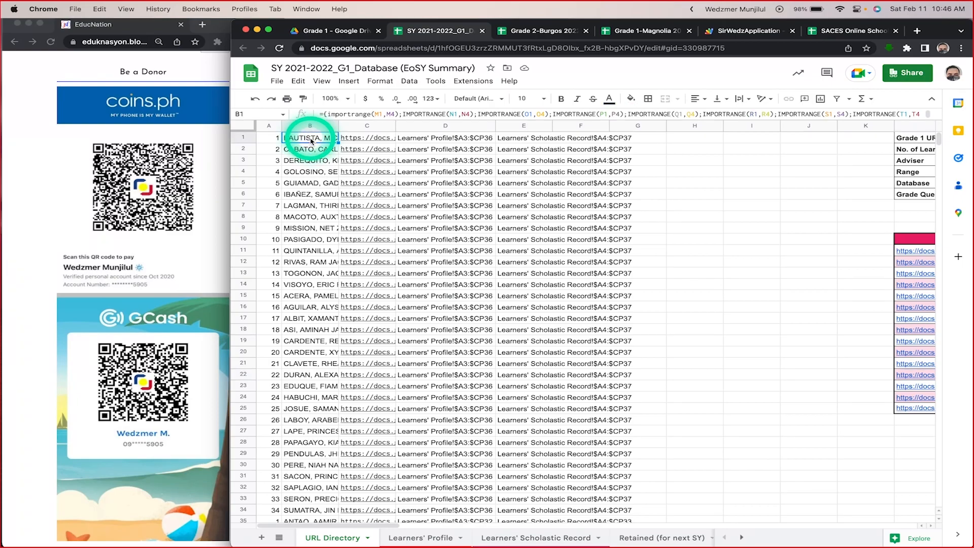
Step: Look through the URL Directory's full imported learner list with its source URLs and Learners' Profile and Scholastic Record ranges, returning to the first row
scroll(311, 318, down, 20)
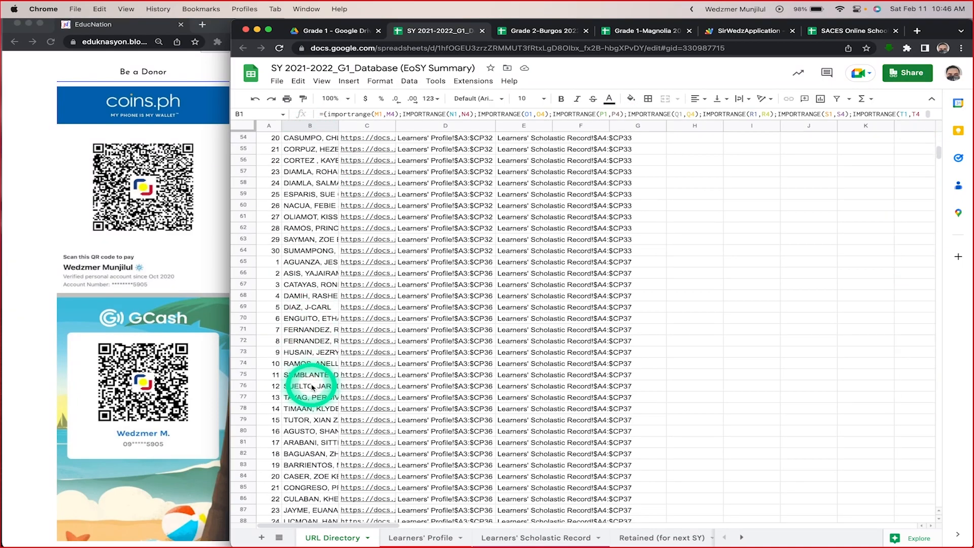
scroll(312, 386, down, 20)
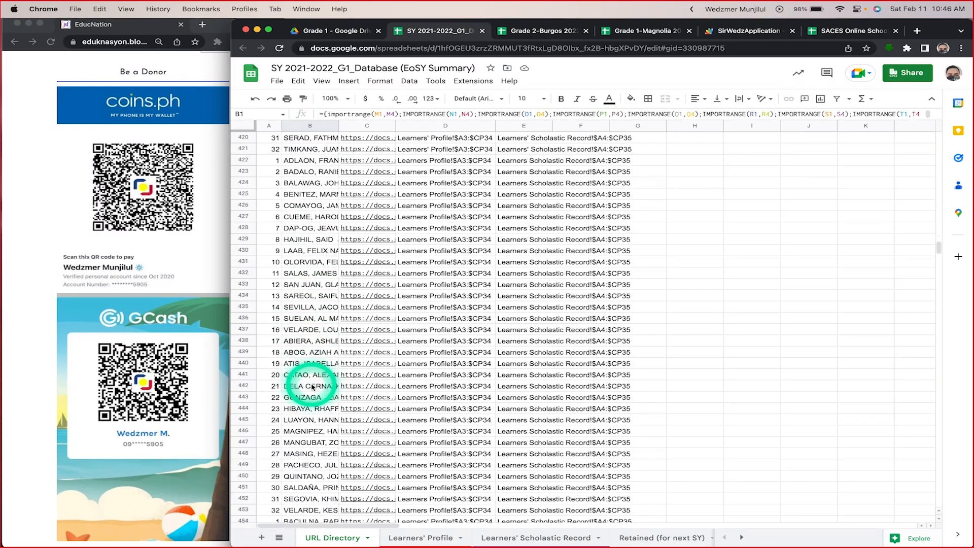
scroll(312, 386, down, 3)
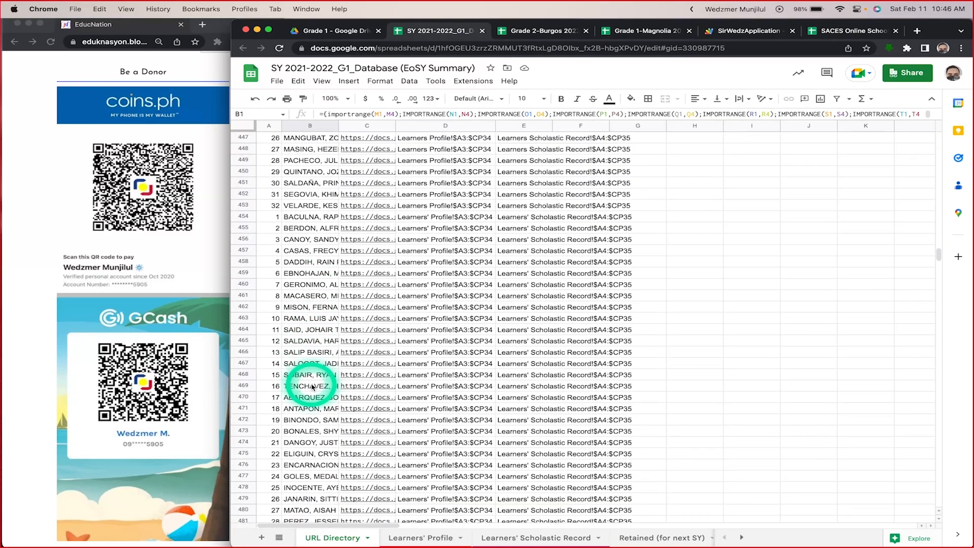
scroll(312, 386, up, 20)
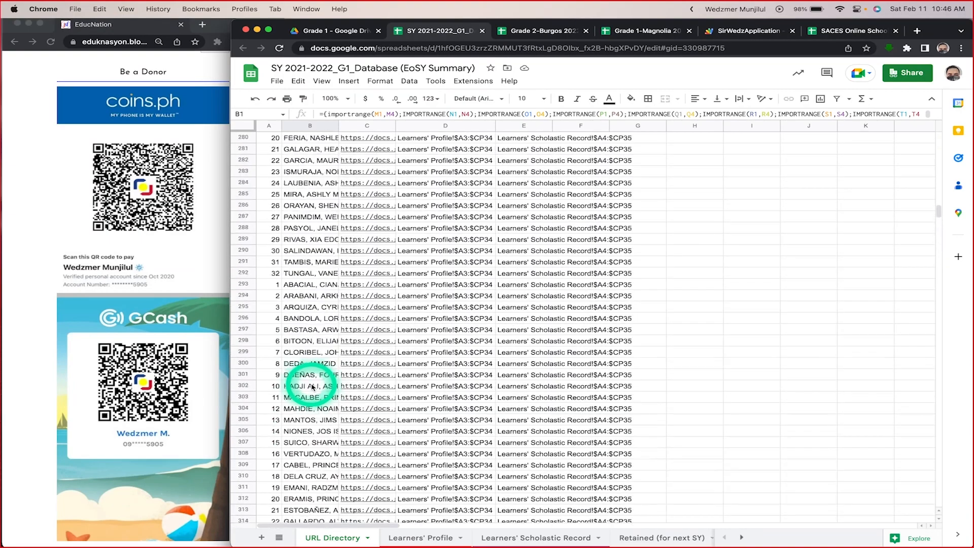
scroll(312, 387, right, 2)
scroll(312, 386, up, 20)
scroll(312, 387, left, 2)
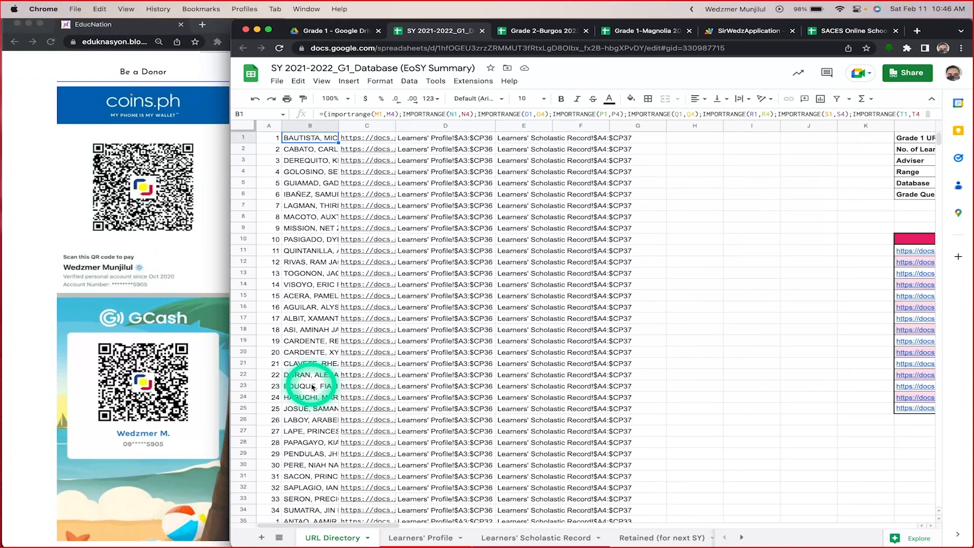
Step: Open the Learners' Profile sheet and examine its Basic Profile, eligibility and school columns down to the last learner rows
click(404, 539)
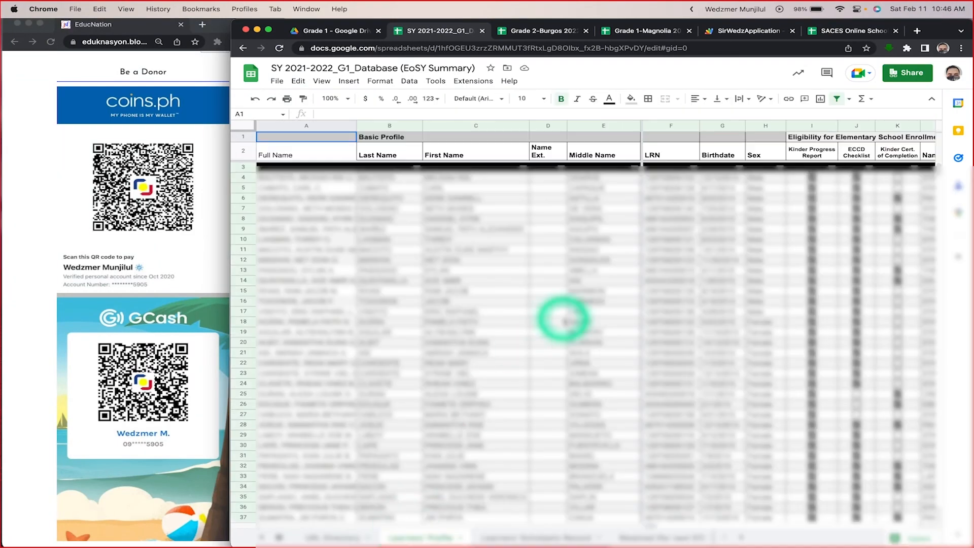
scroll(624, 325, right, 5)
scroll(624, 324, left, 5)
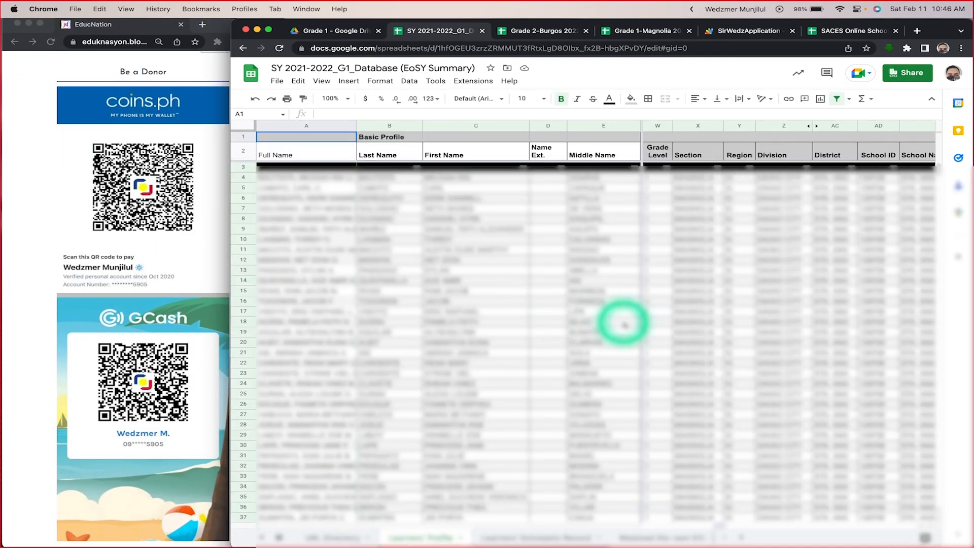
scroll(624, 324, down, 15)
scroll(624, 324, down, 20)
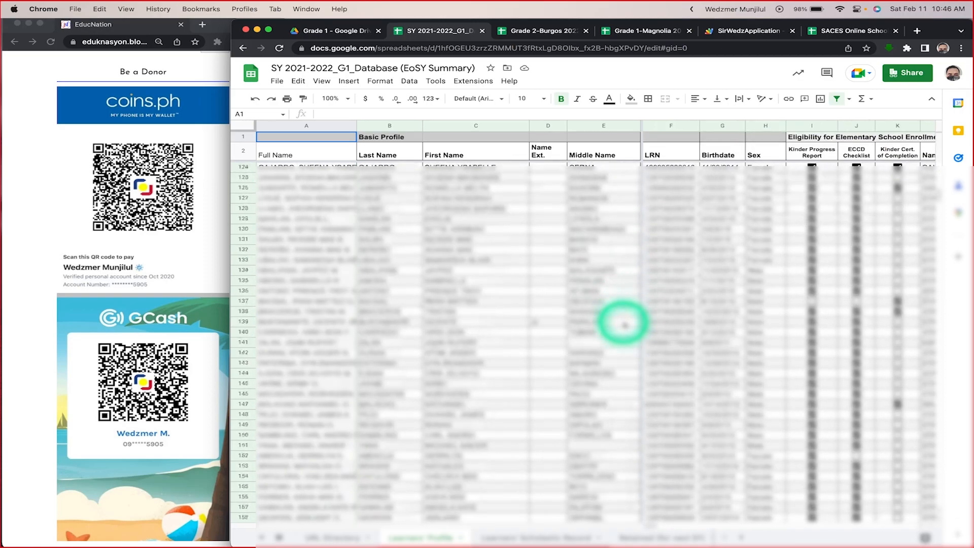
scroll(624, 324, down, 10)
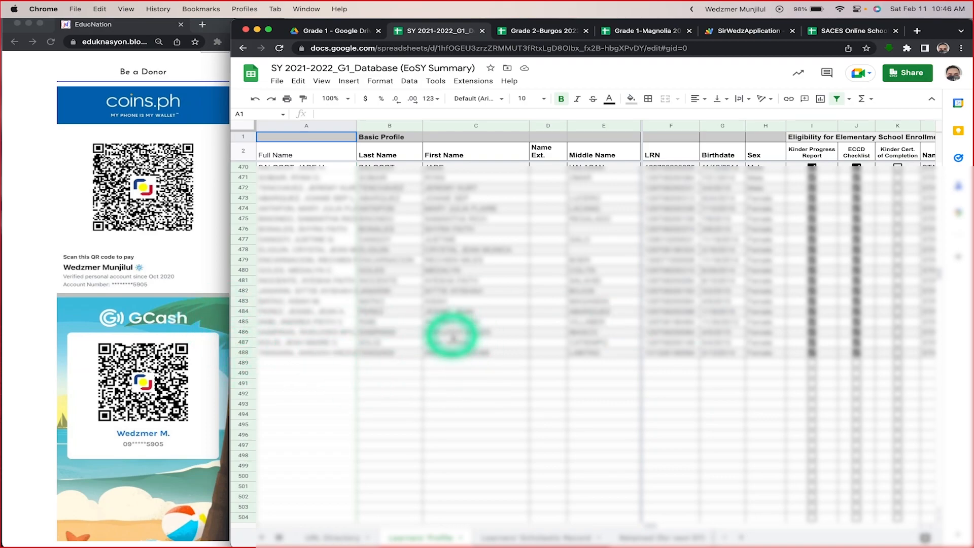
scroll(803, 349, right, 10)
scroll(803, 349, left, 10)
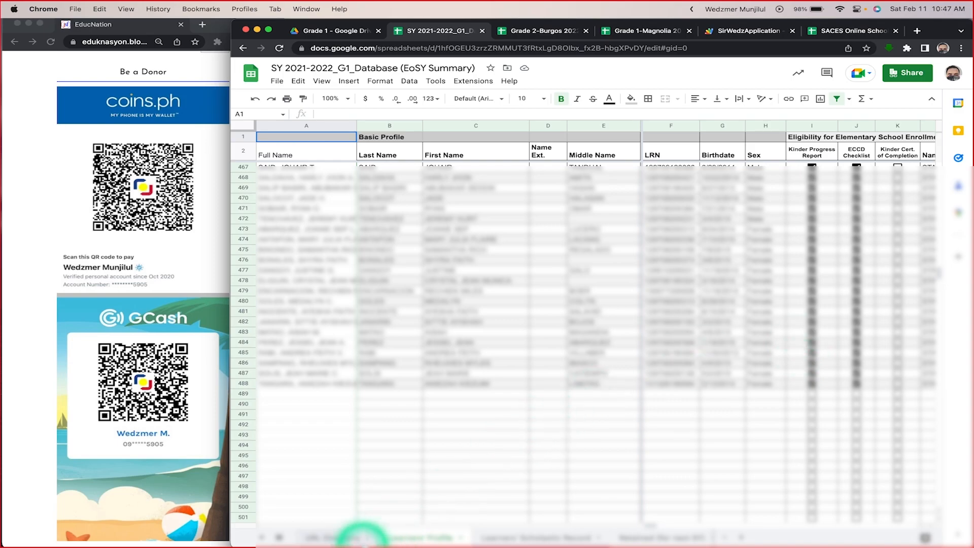
Step: Check the Grade 1 URL table in the URL Directory sheet against the learner rows in the Learners' Profile sheet
click(341, 535)
scroll(885, 330, right, 10)
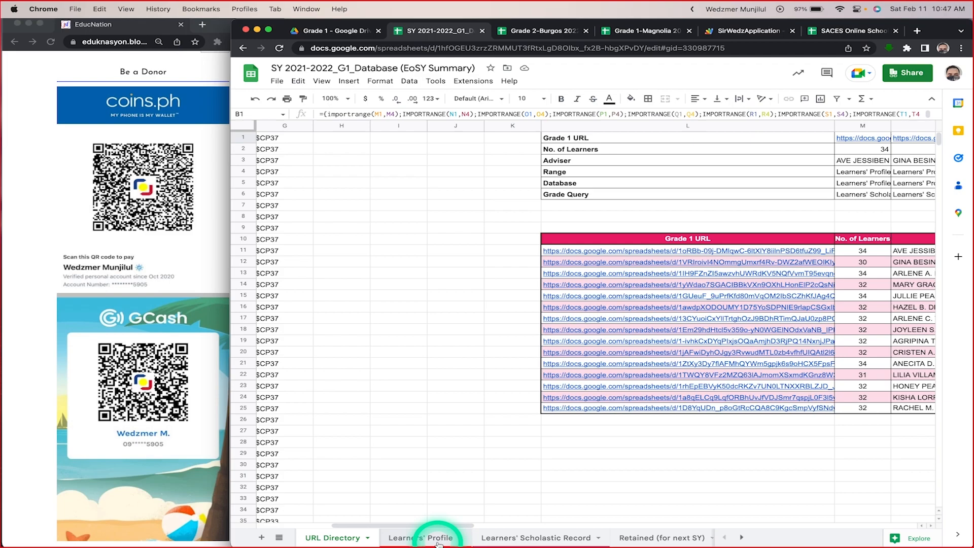
click(439, 540)
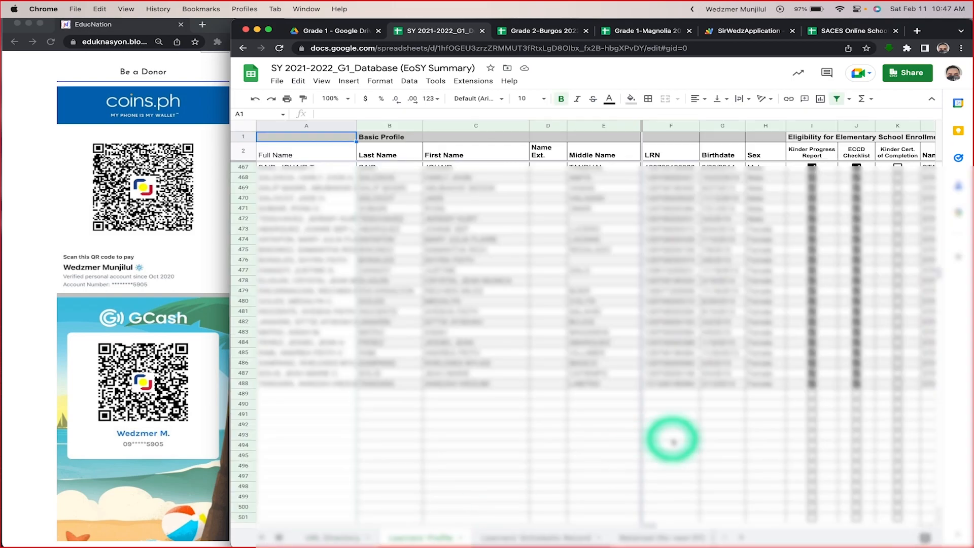
scroll(673, 441, right, 10)
scroll(673, 442, up, 1)
scroll(673, 442, left, 10)
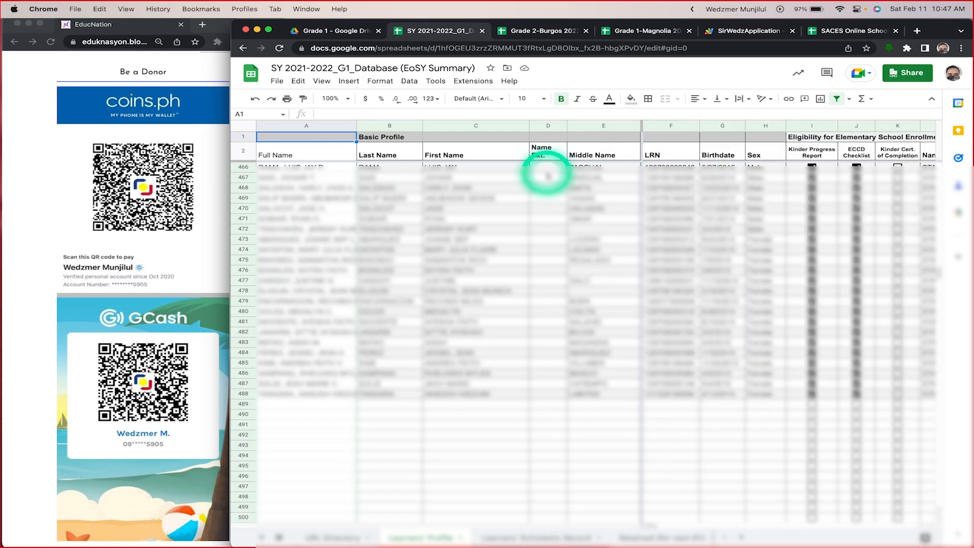
Step: Switch to the SACES Online School Form 10 spreadsheet and look over the front page of the selected learner's SF10-ES record
click(845, 30)
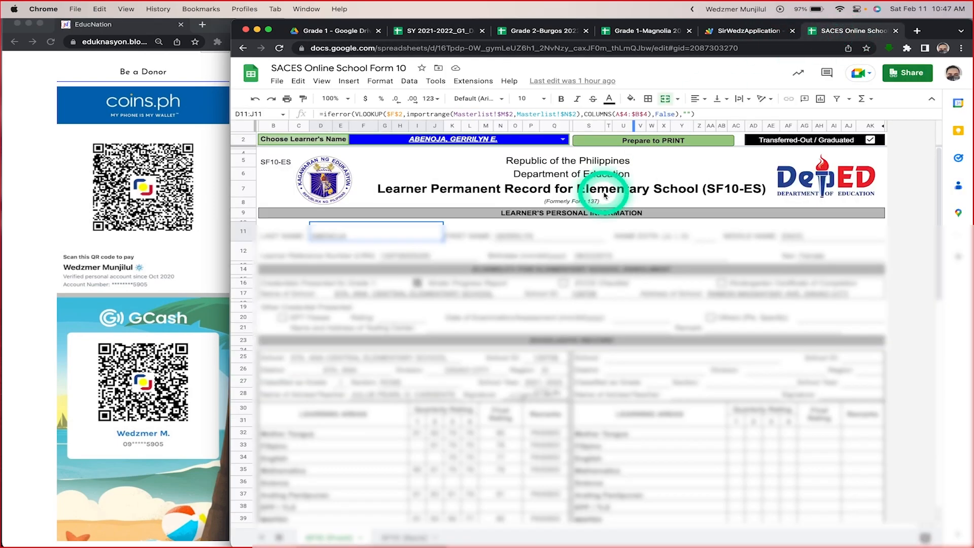
scroll(574, 326, down, 4)
scroll(575, 326, up, 4)
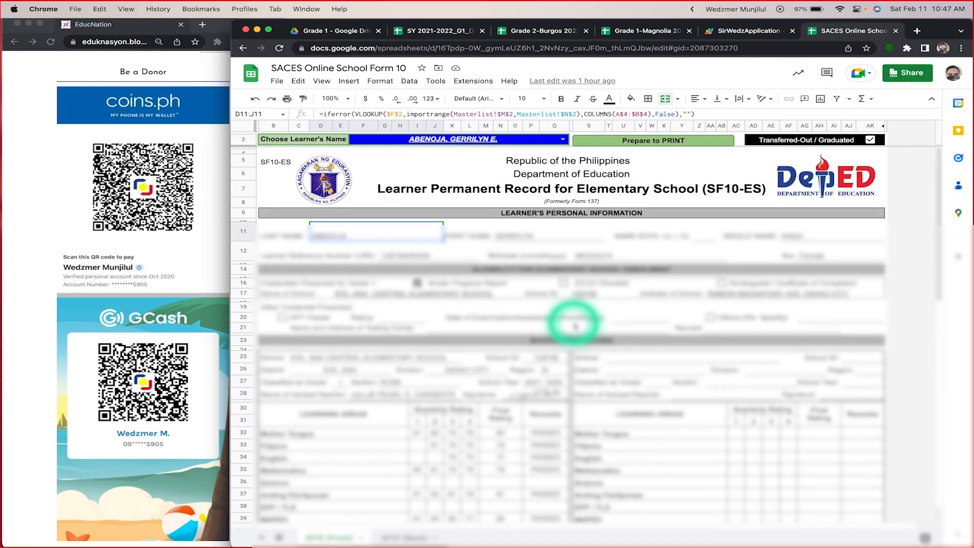
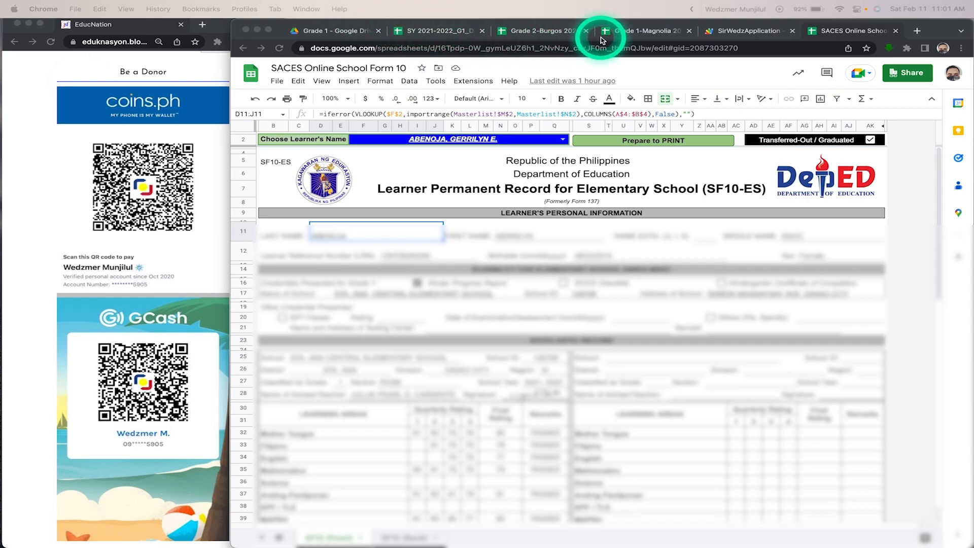
Step: Switch to the Grade 1-Magnolia 2022-2023 class spreadsheet to view its Directory sheet
click(639, 33)
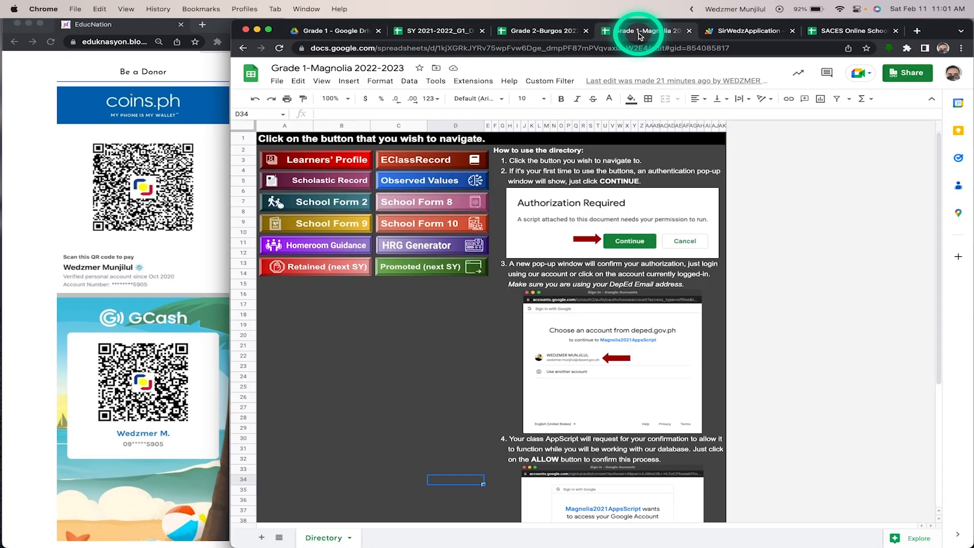